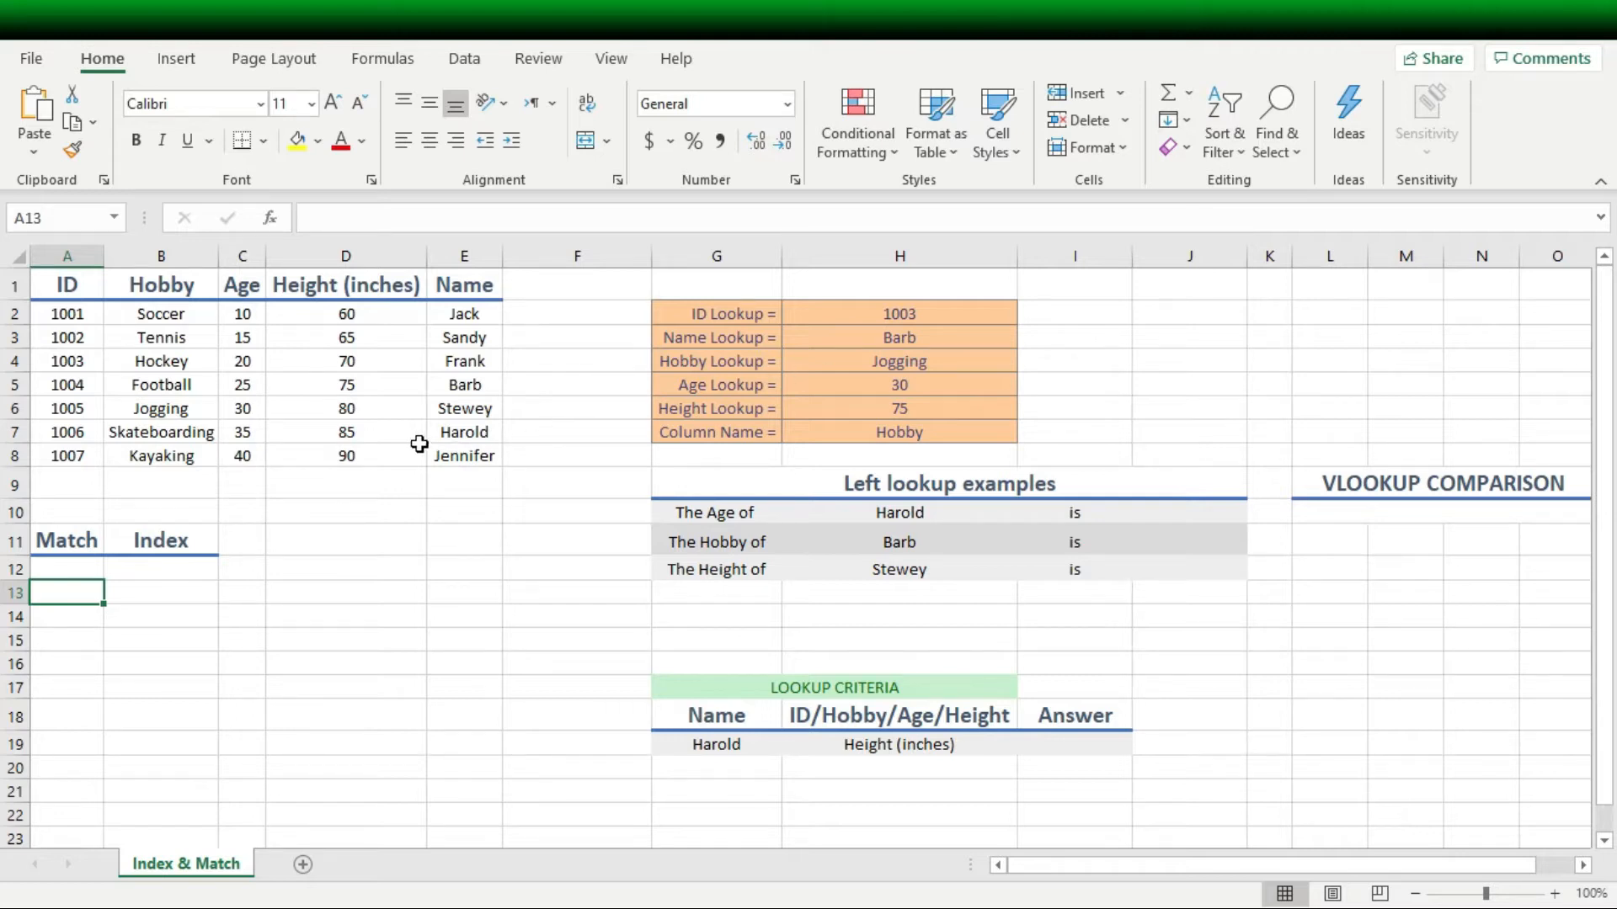
Step: Enter a MATCH formula in A12 that finds the Hobby Lookup value H4 within B2:B8 using exact match (0)
left_click_drag(462, 337, 465, 411)
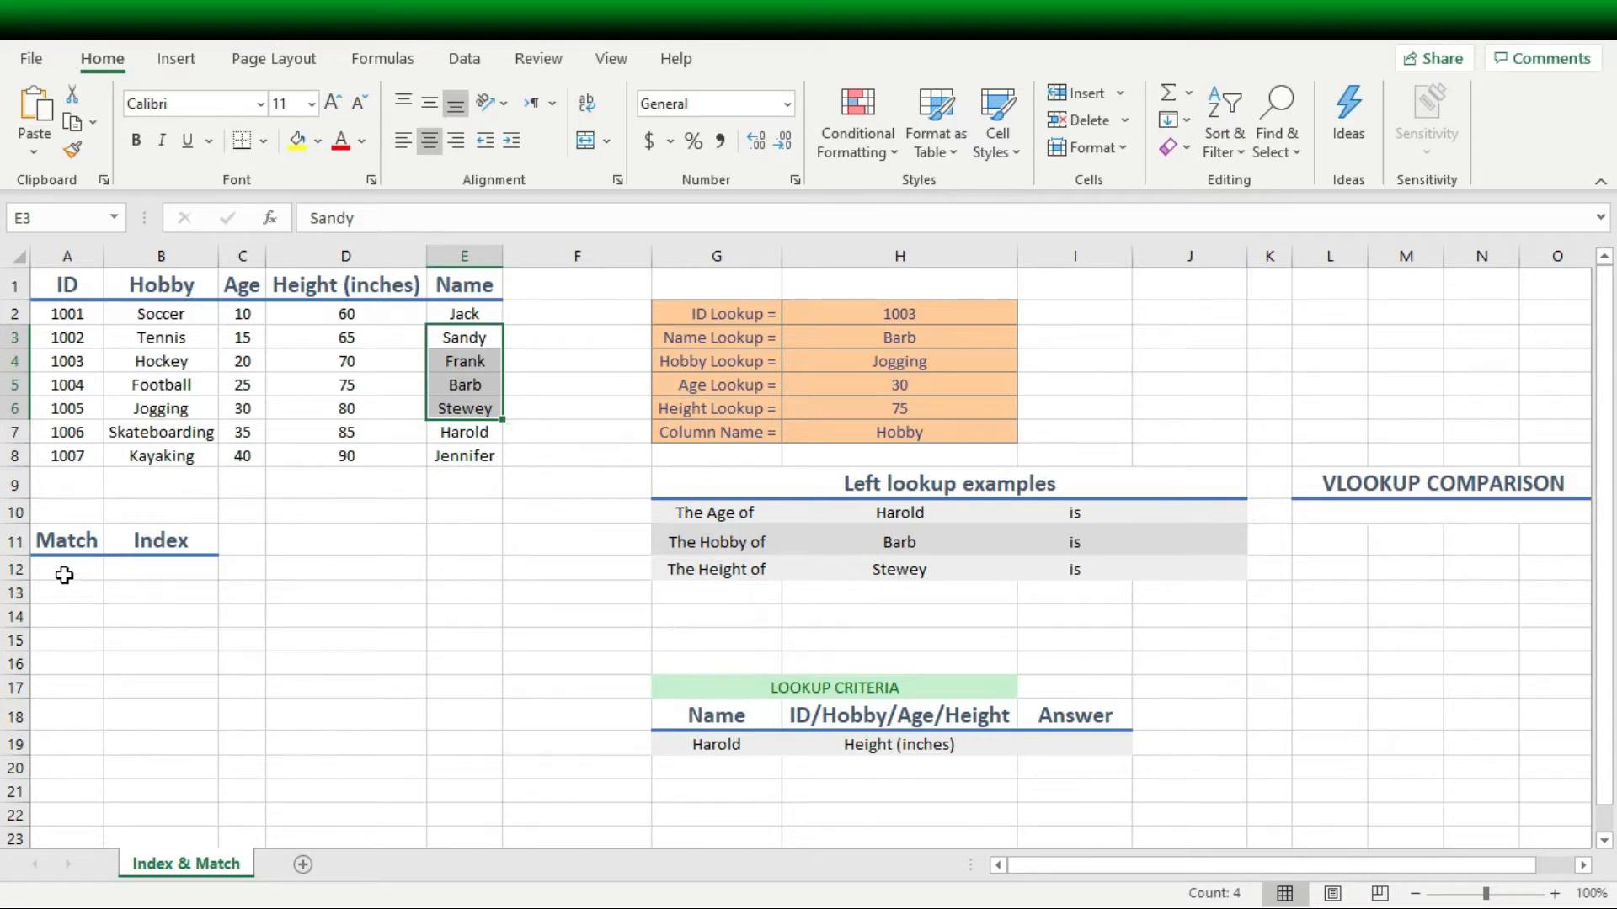
left_click(64, 575)
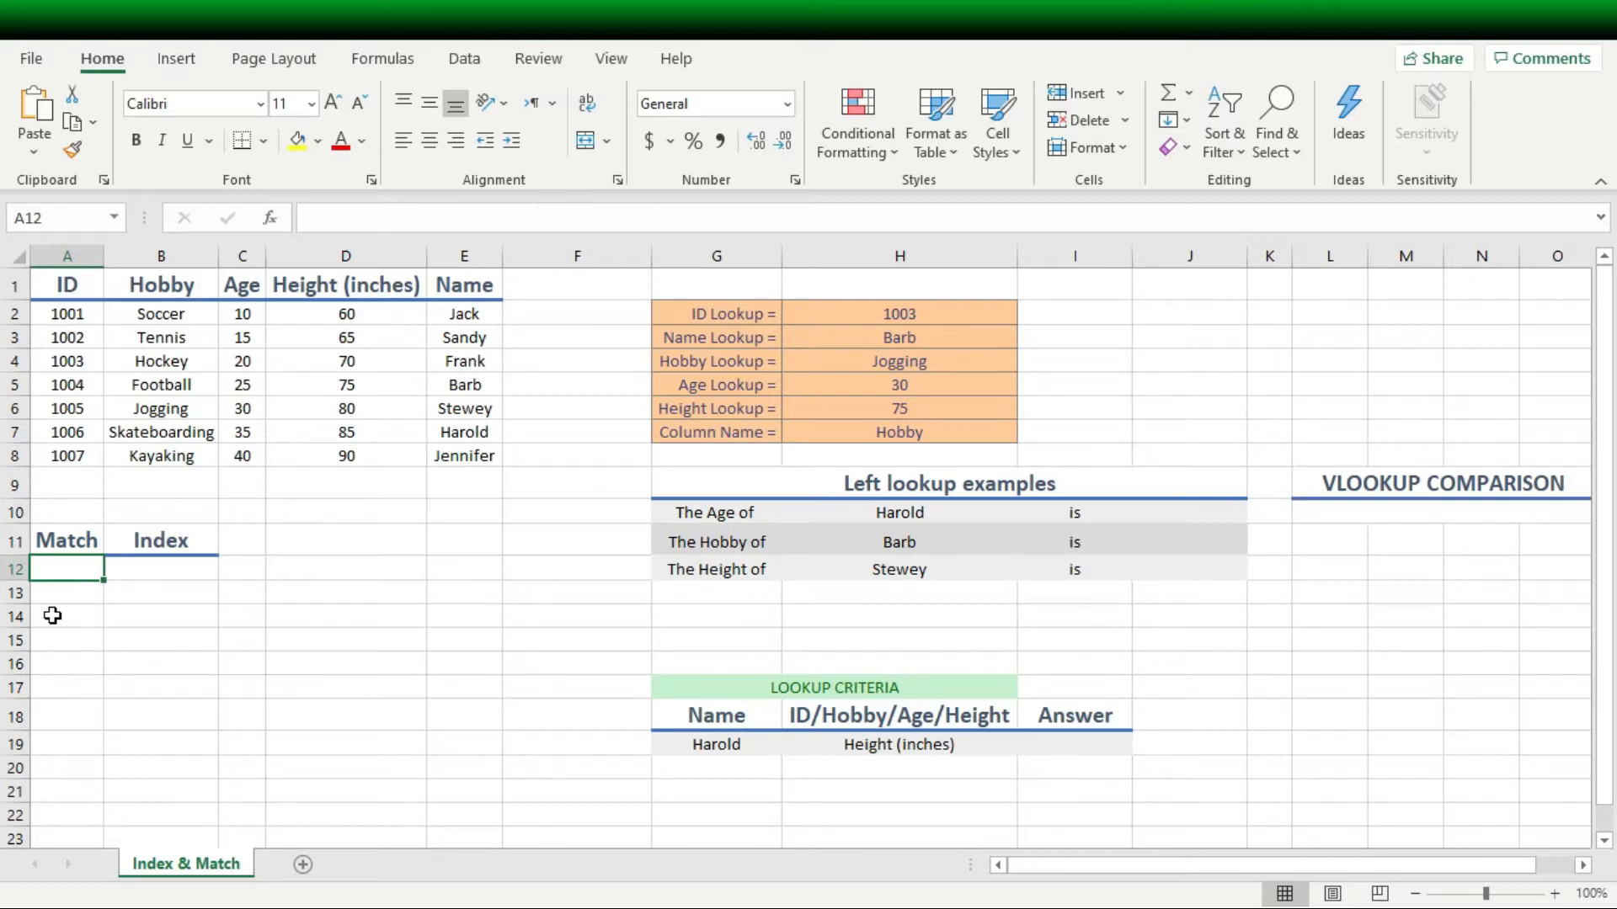
type("=")
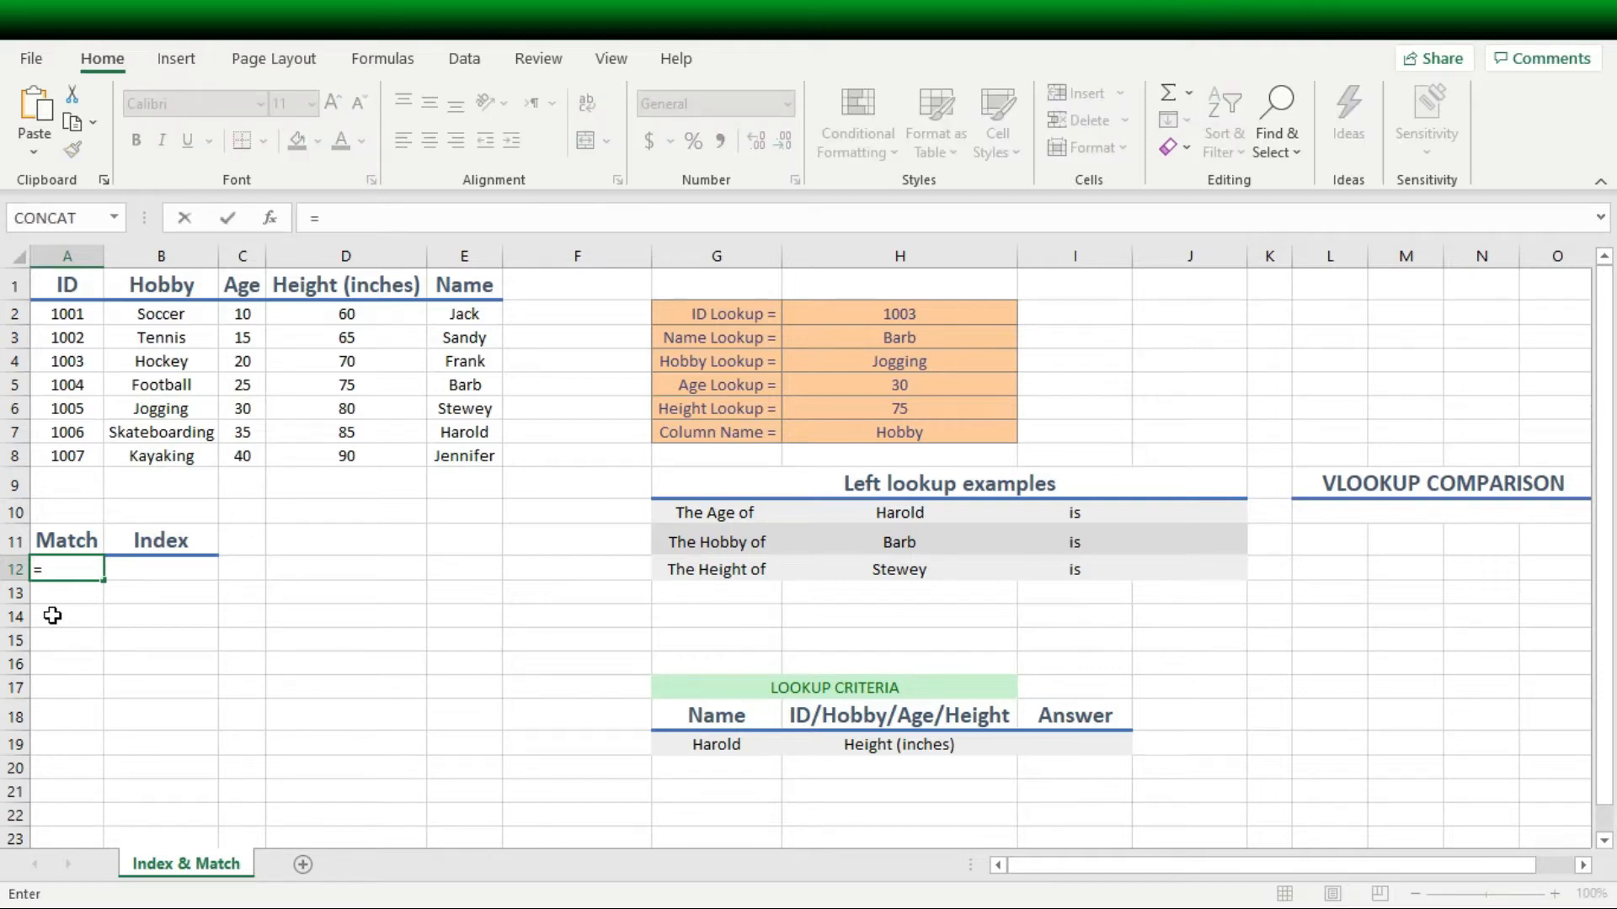
type("match")
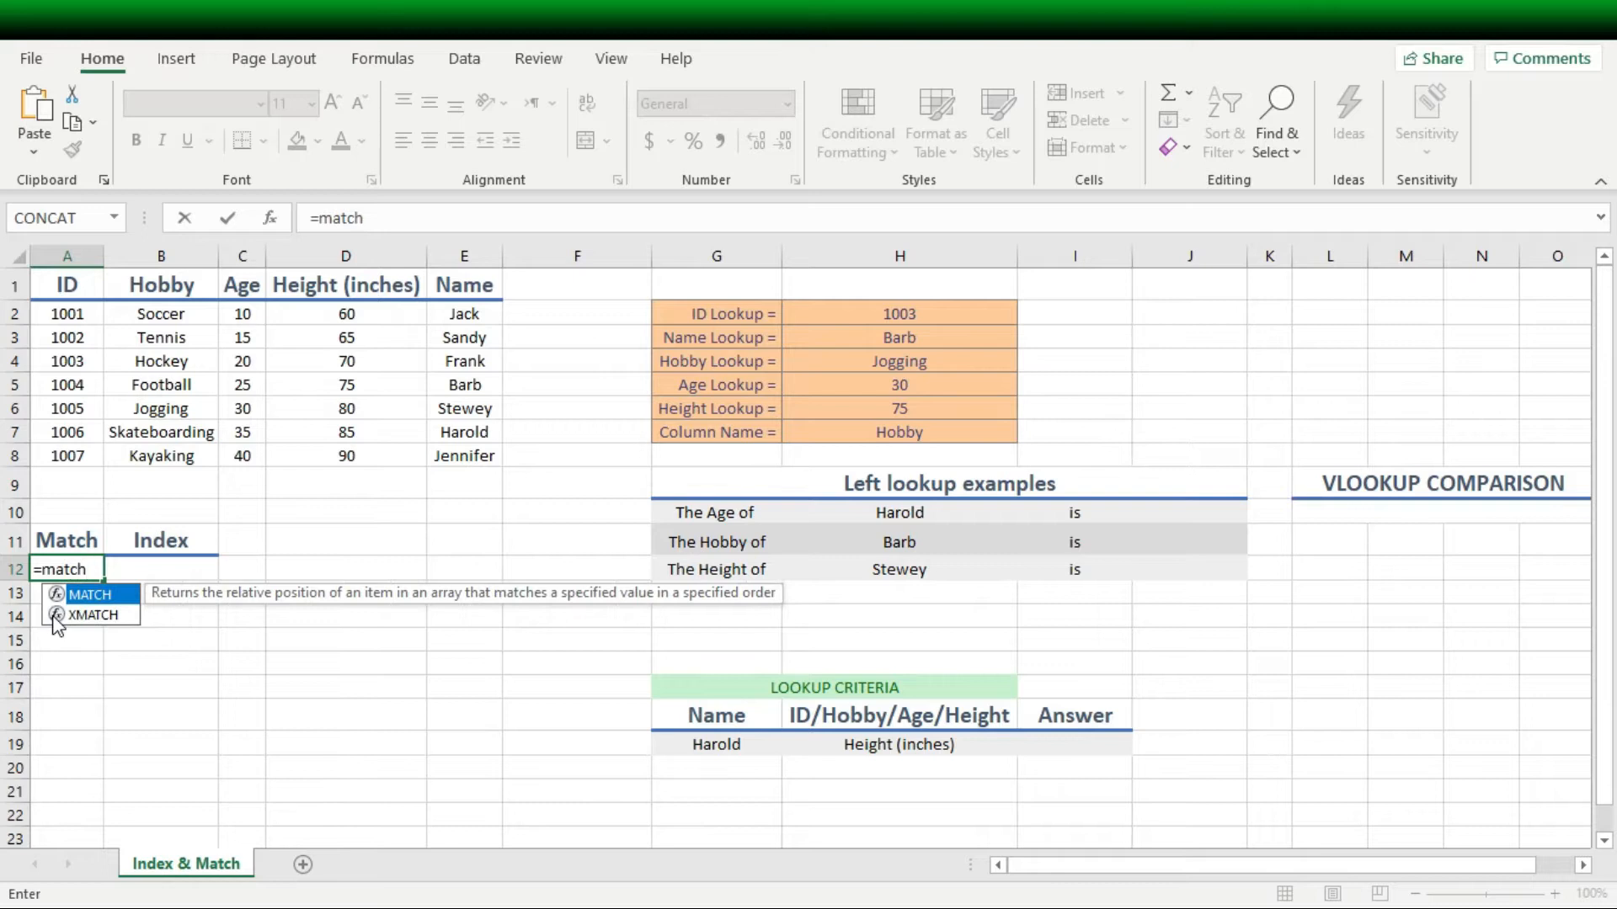
key("Tab")
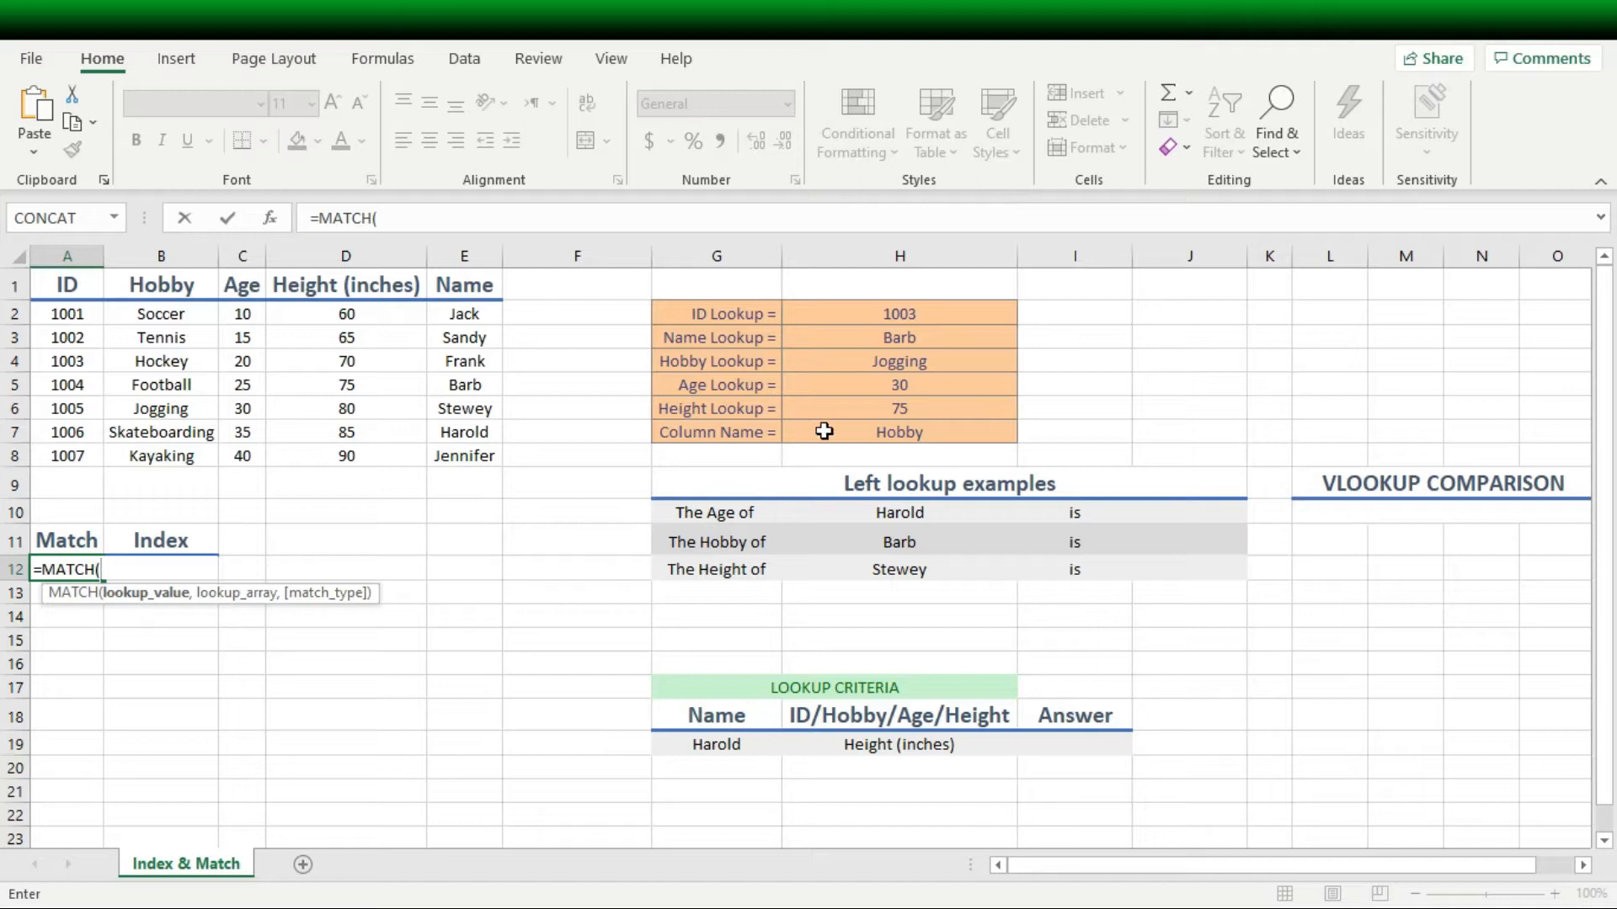
left_click(954, 363)
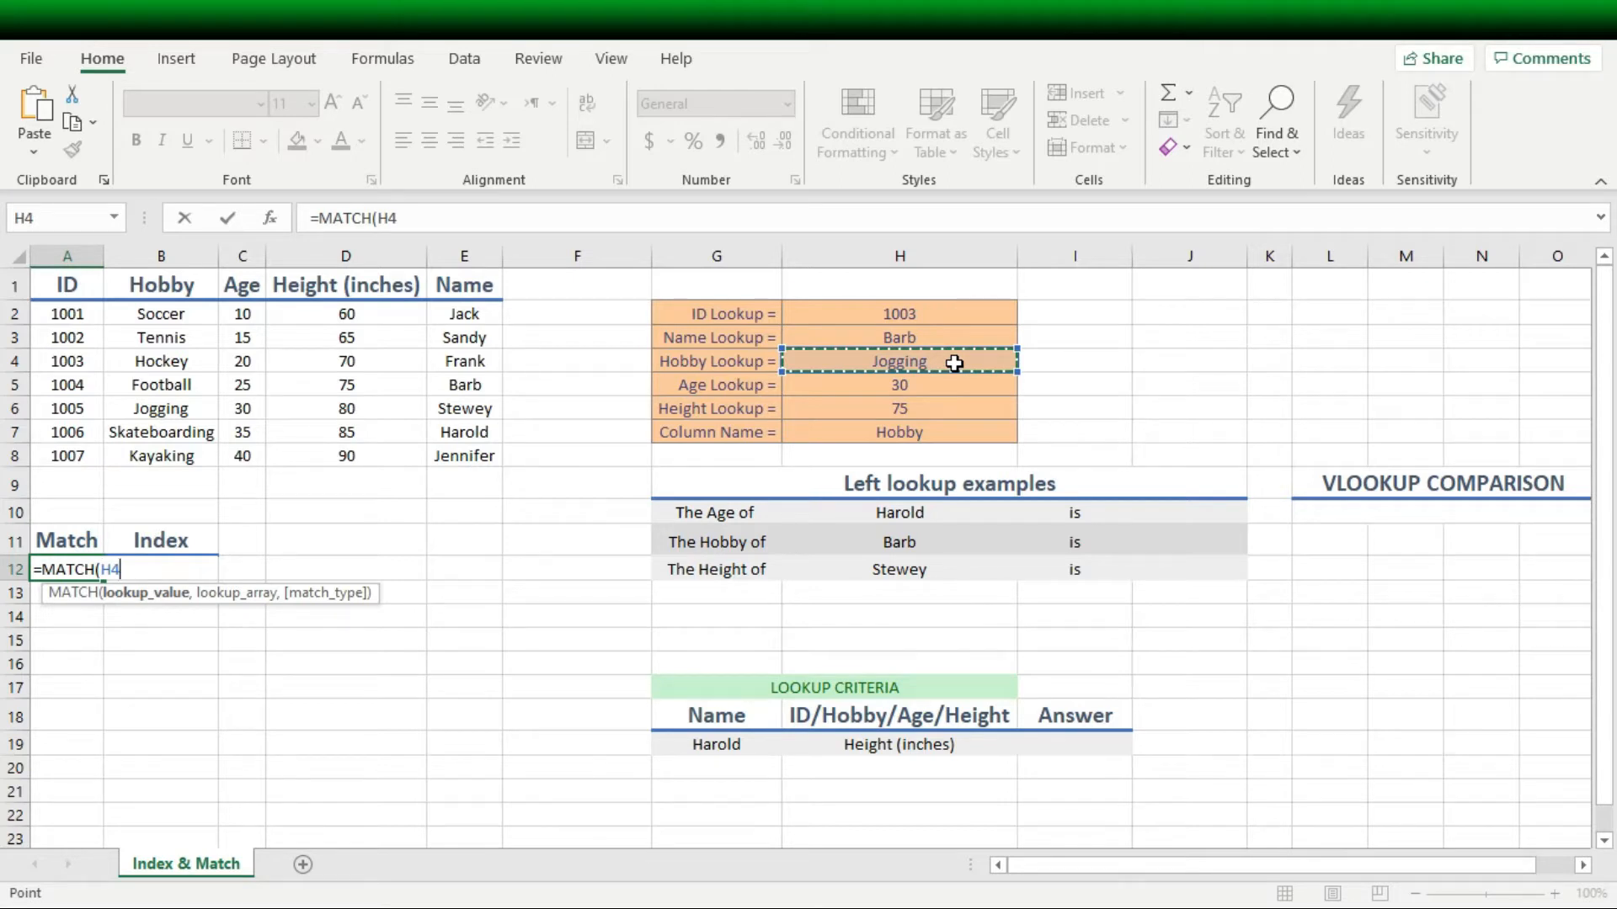
type(",")
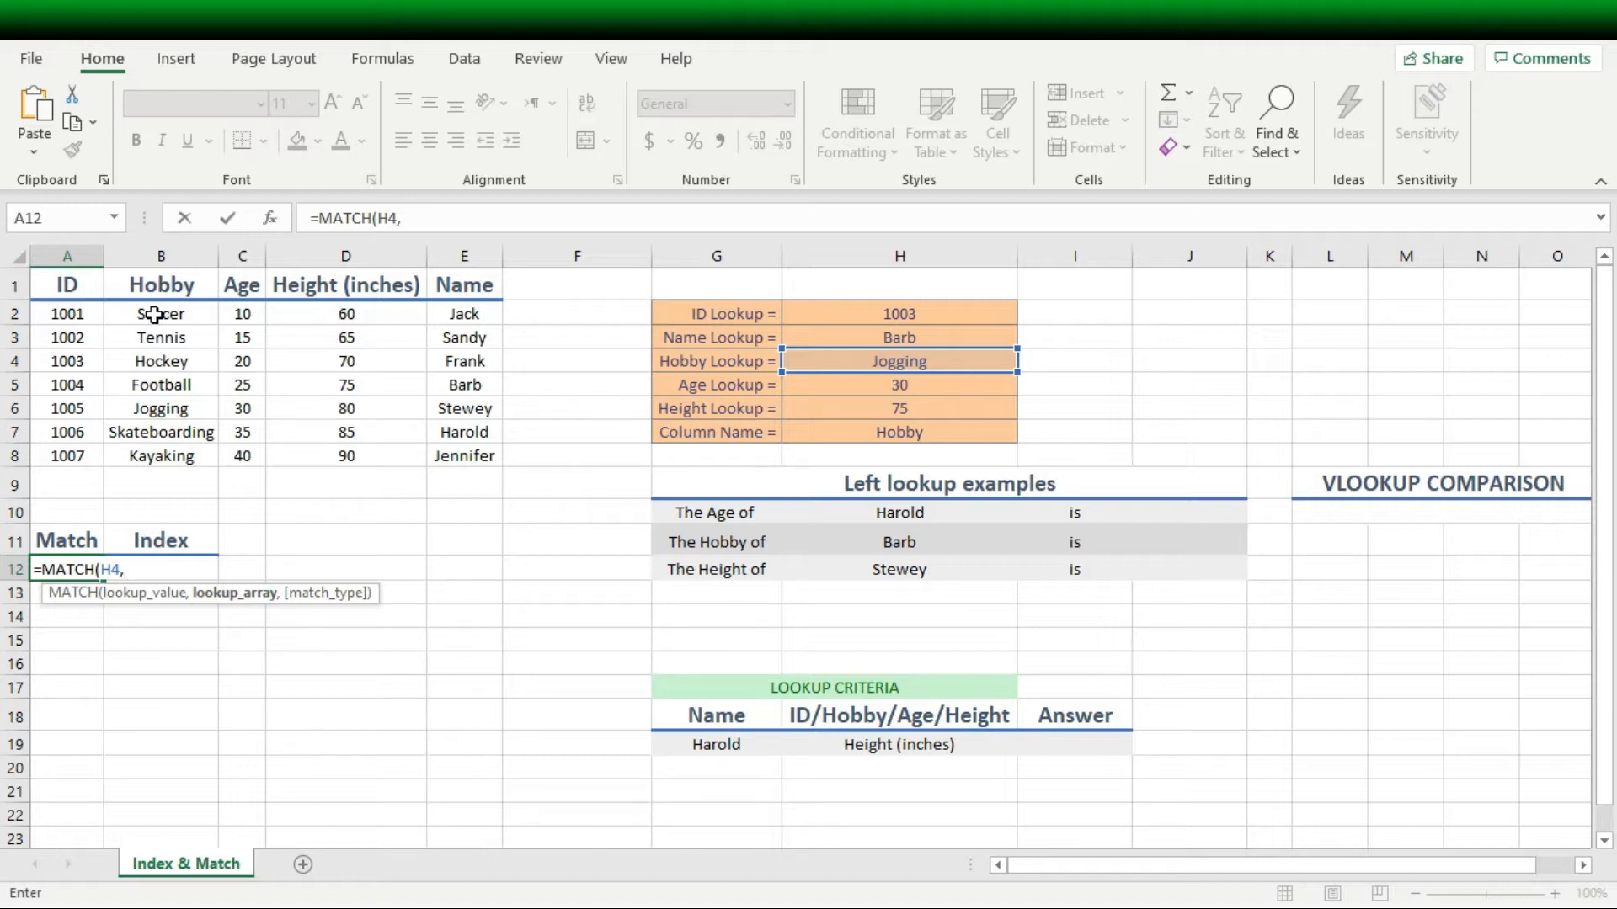
left_click_drag(154, 314, 163, 459)
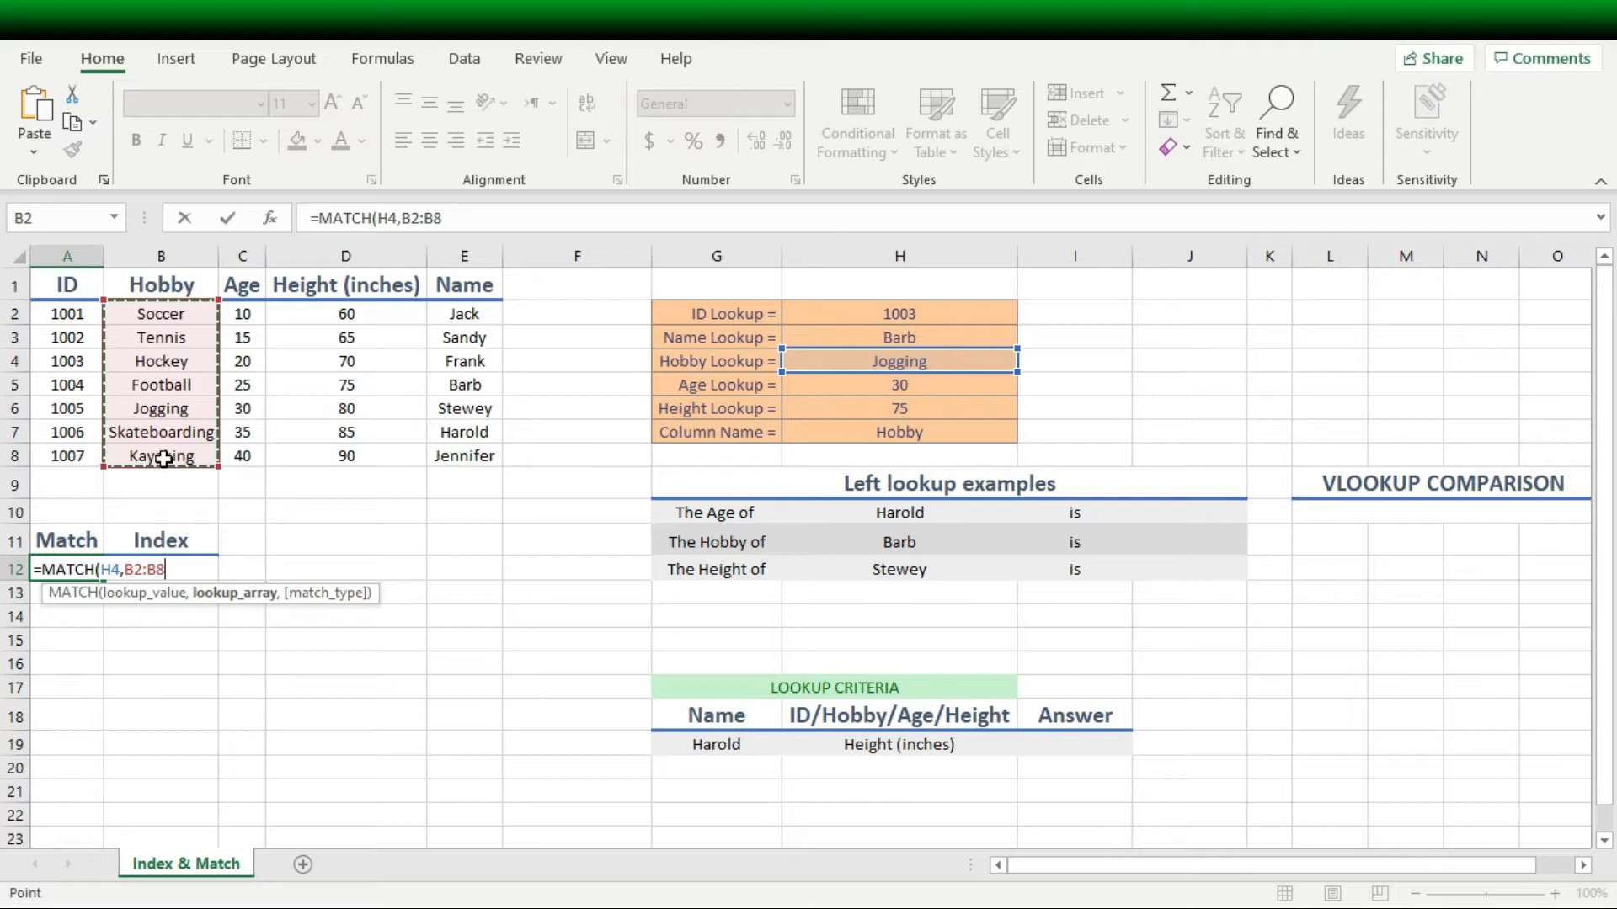
type(",")
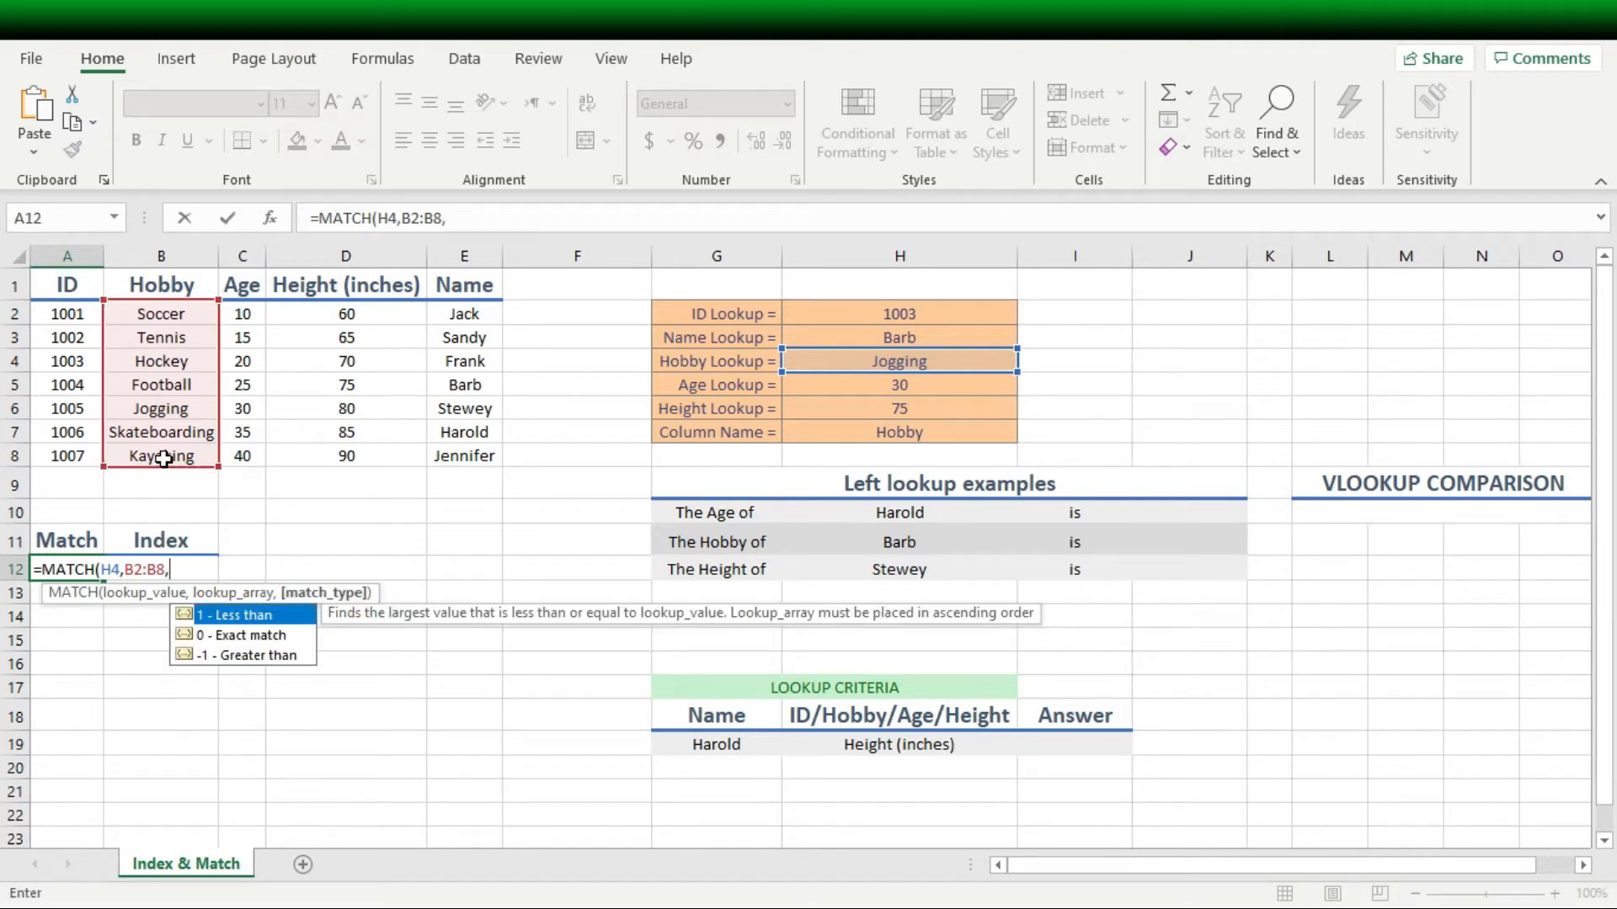
key("Down")
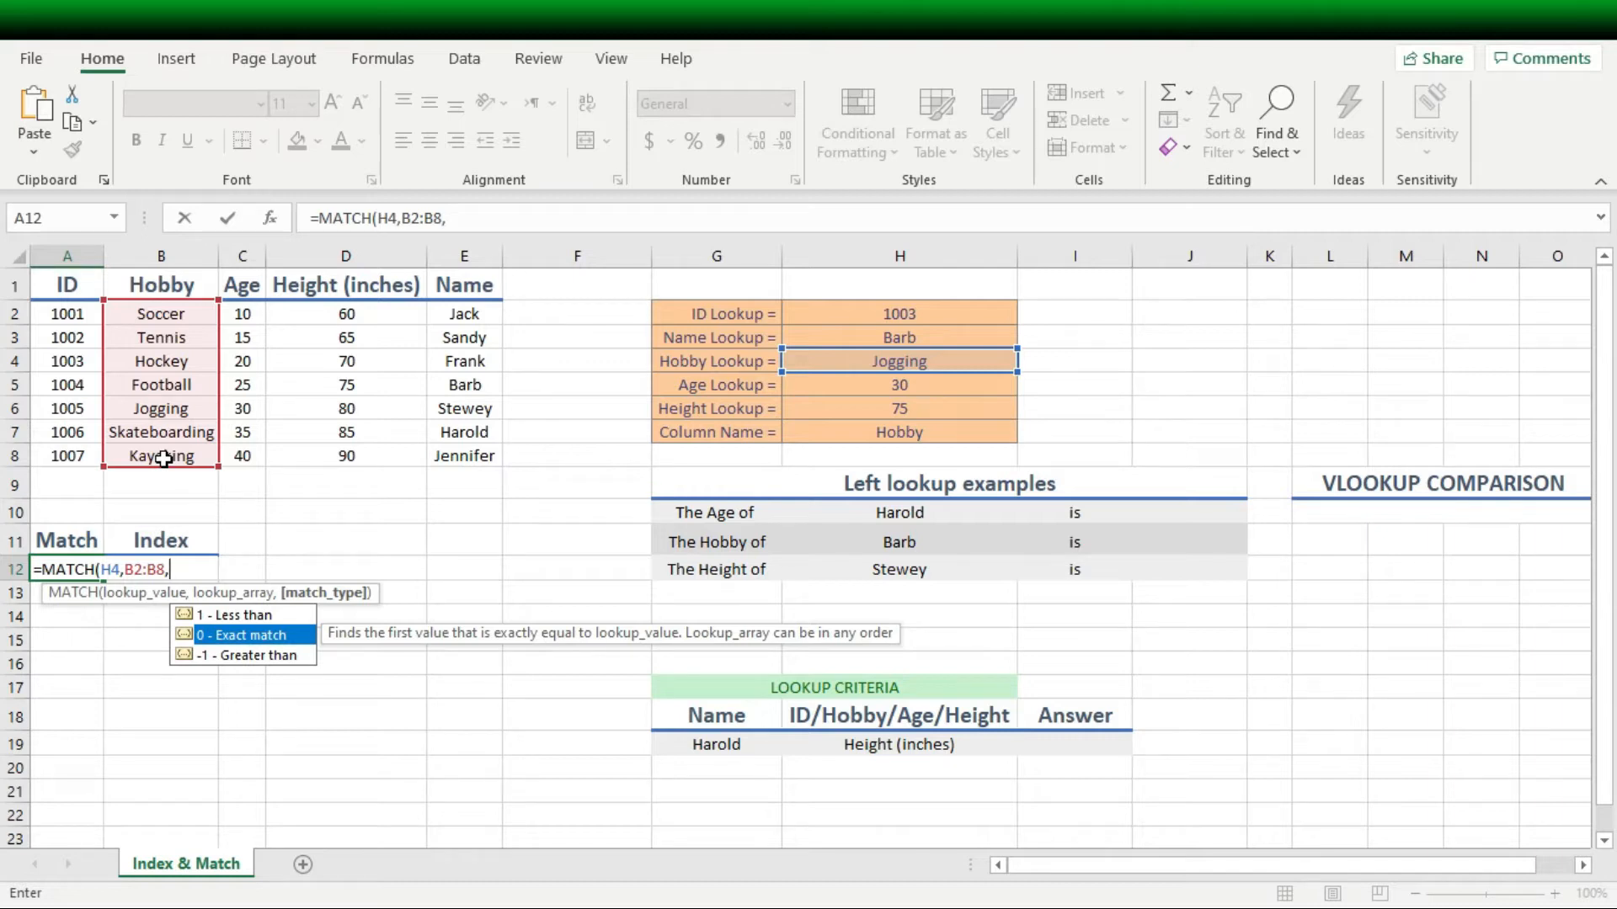
type("0")
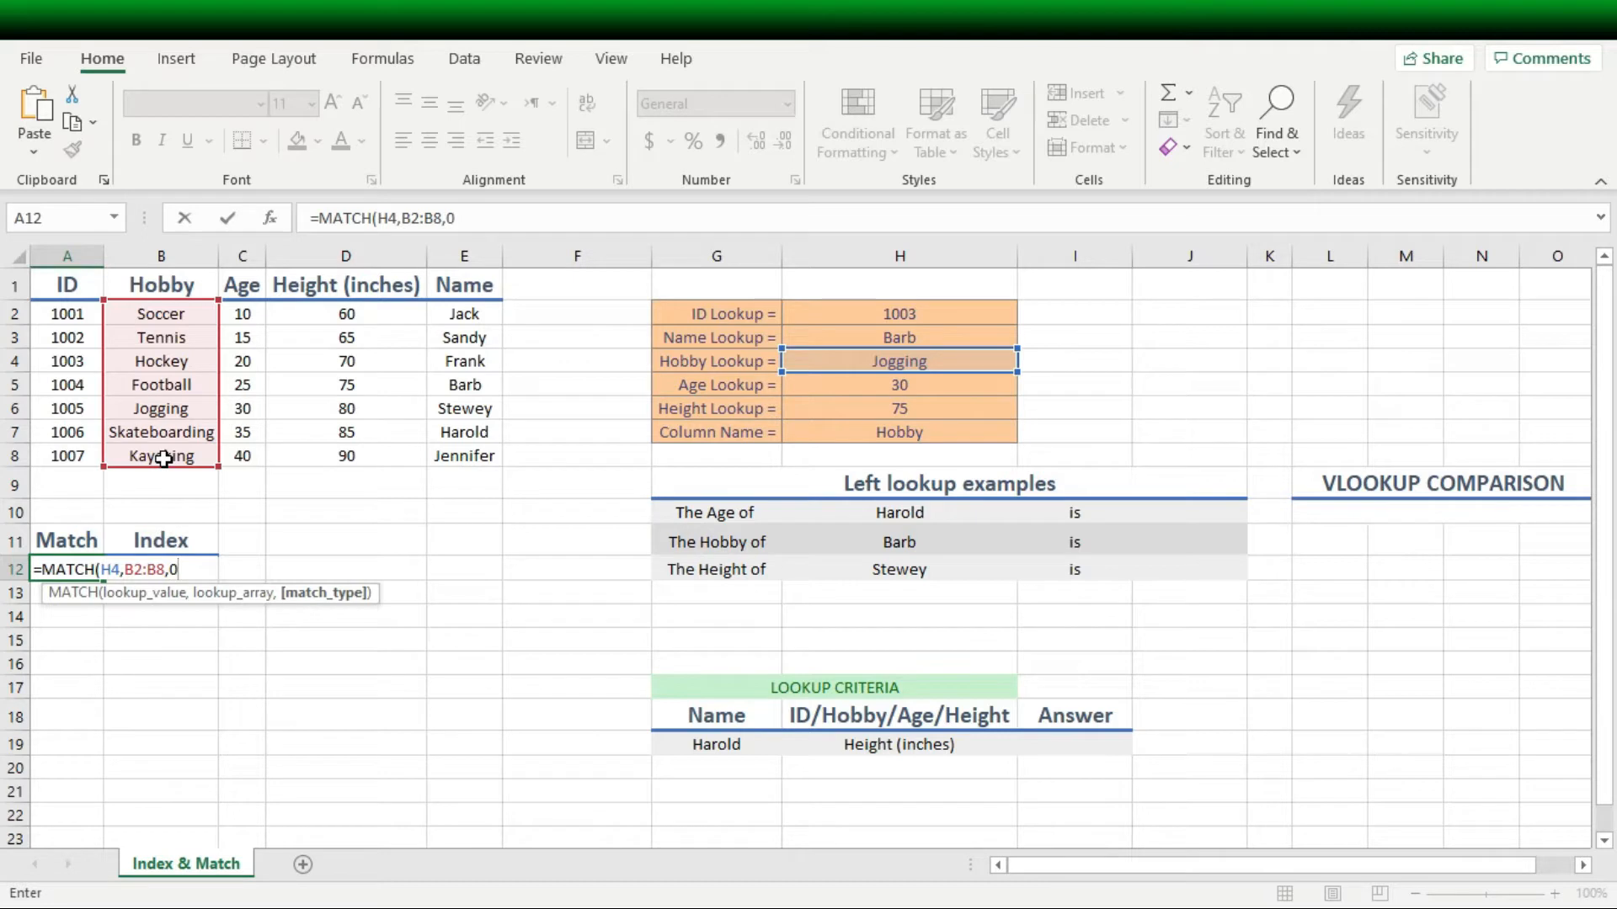
type(")")
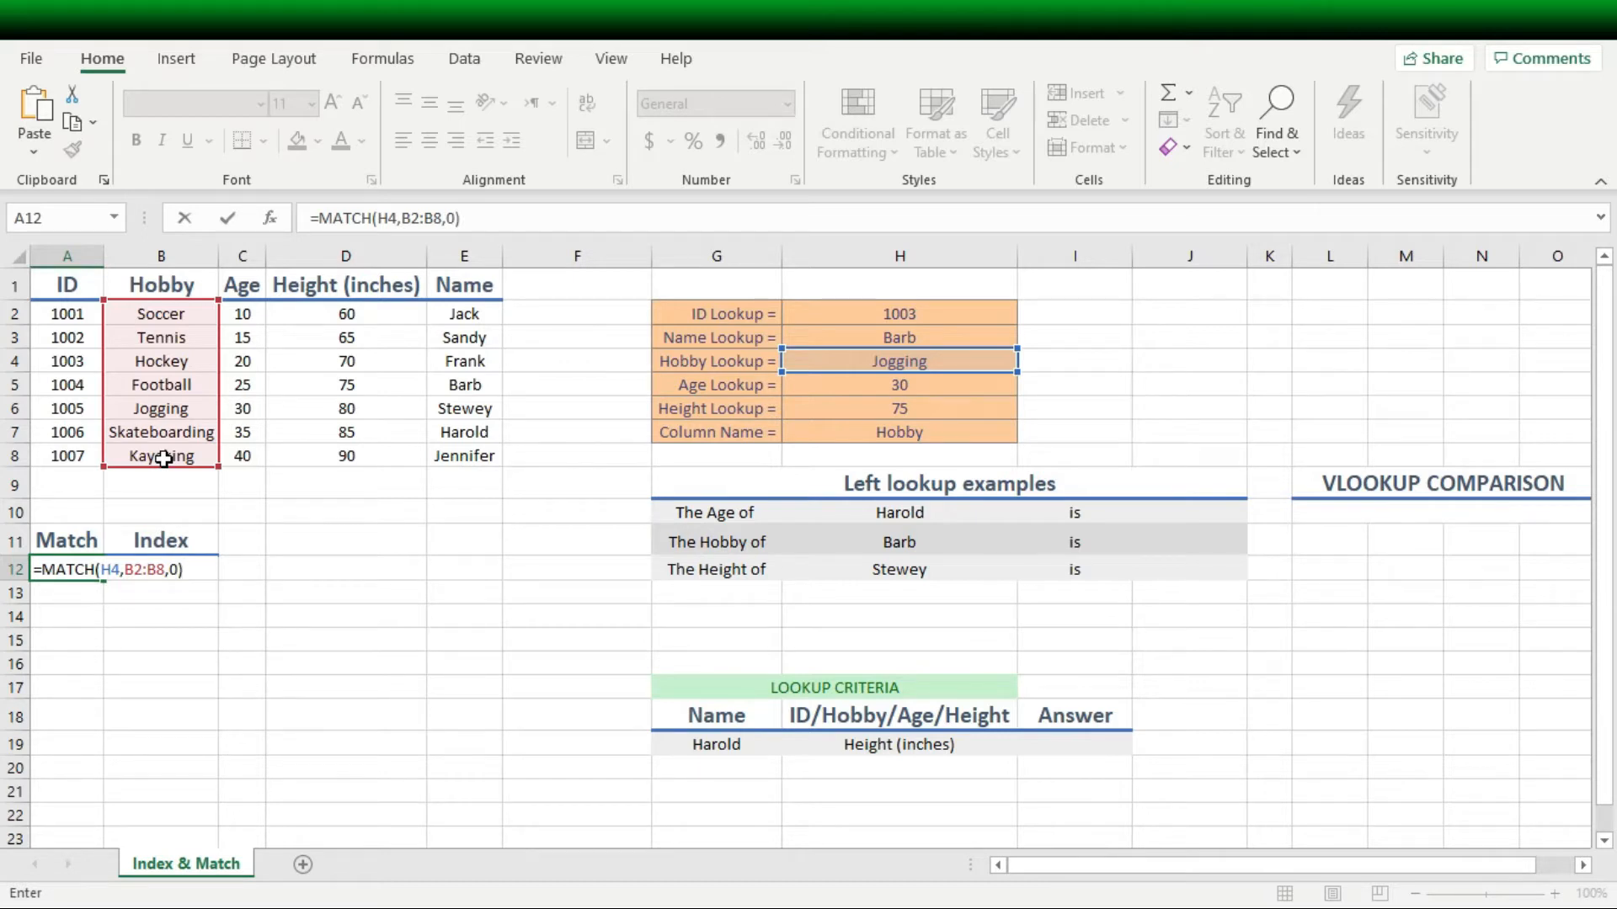
key("Return")
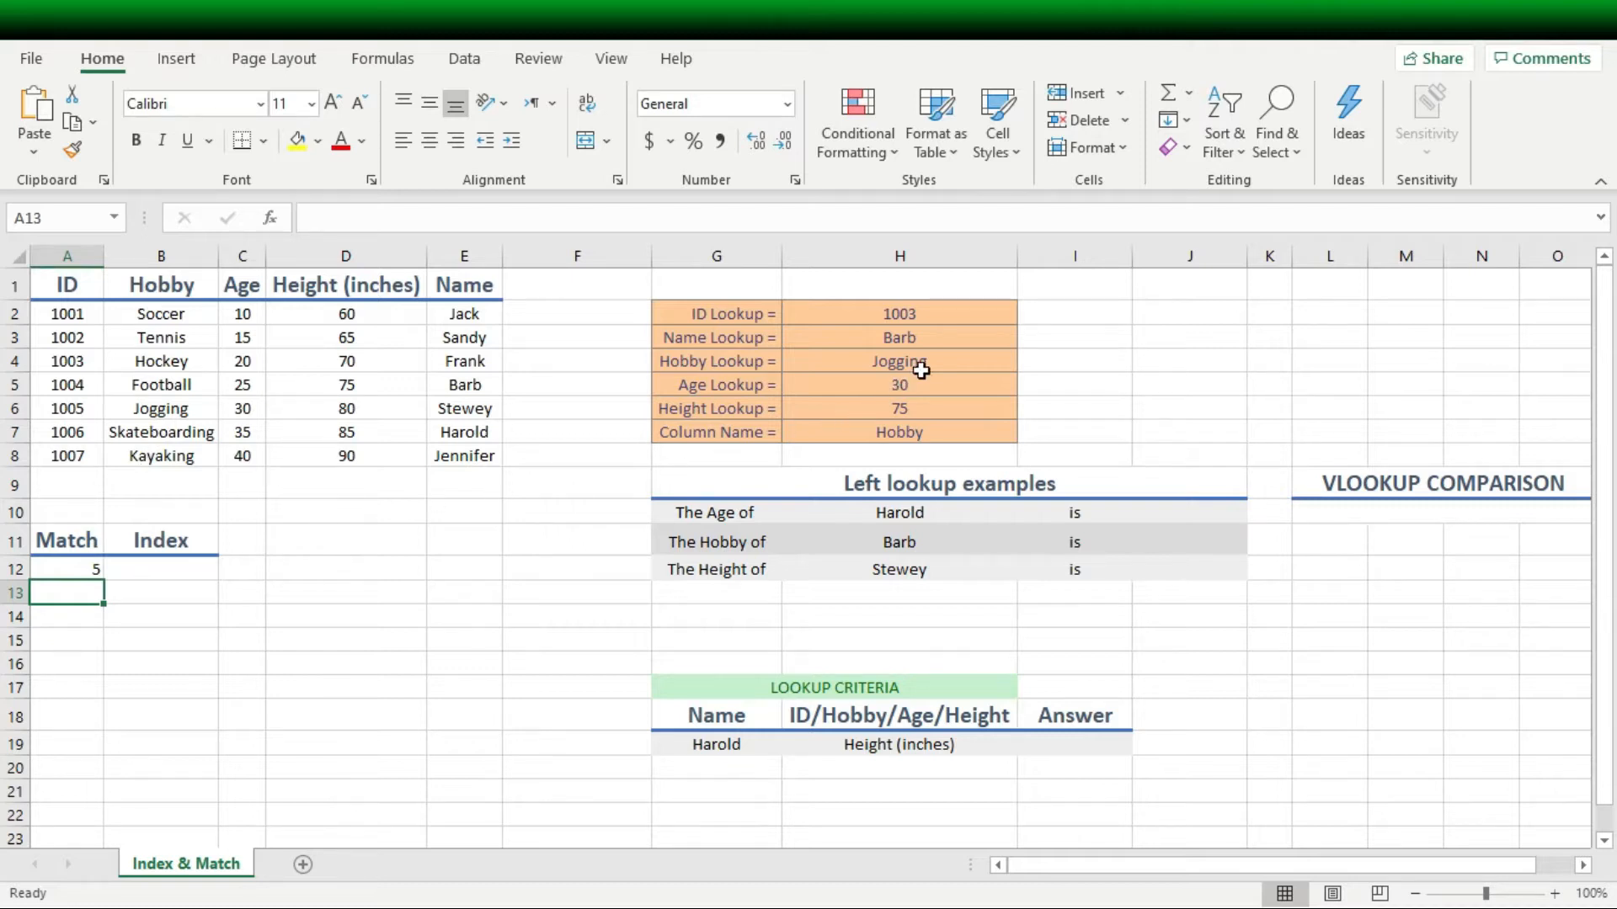
Step: Change the Hobby Lookup value in H4 to Tennis
left_click(953, 364)
left_click(1029, 361)
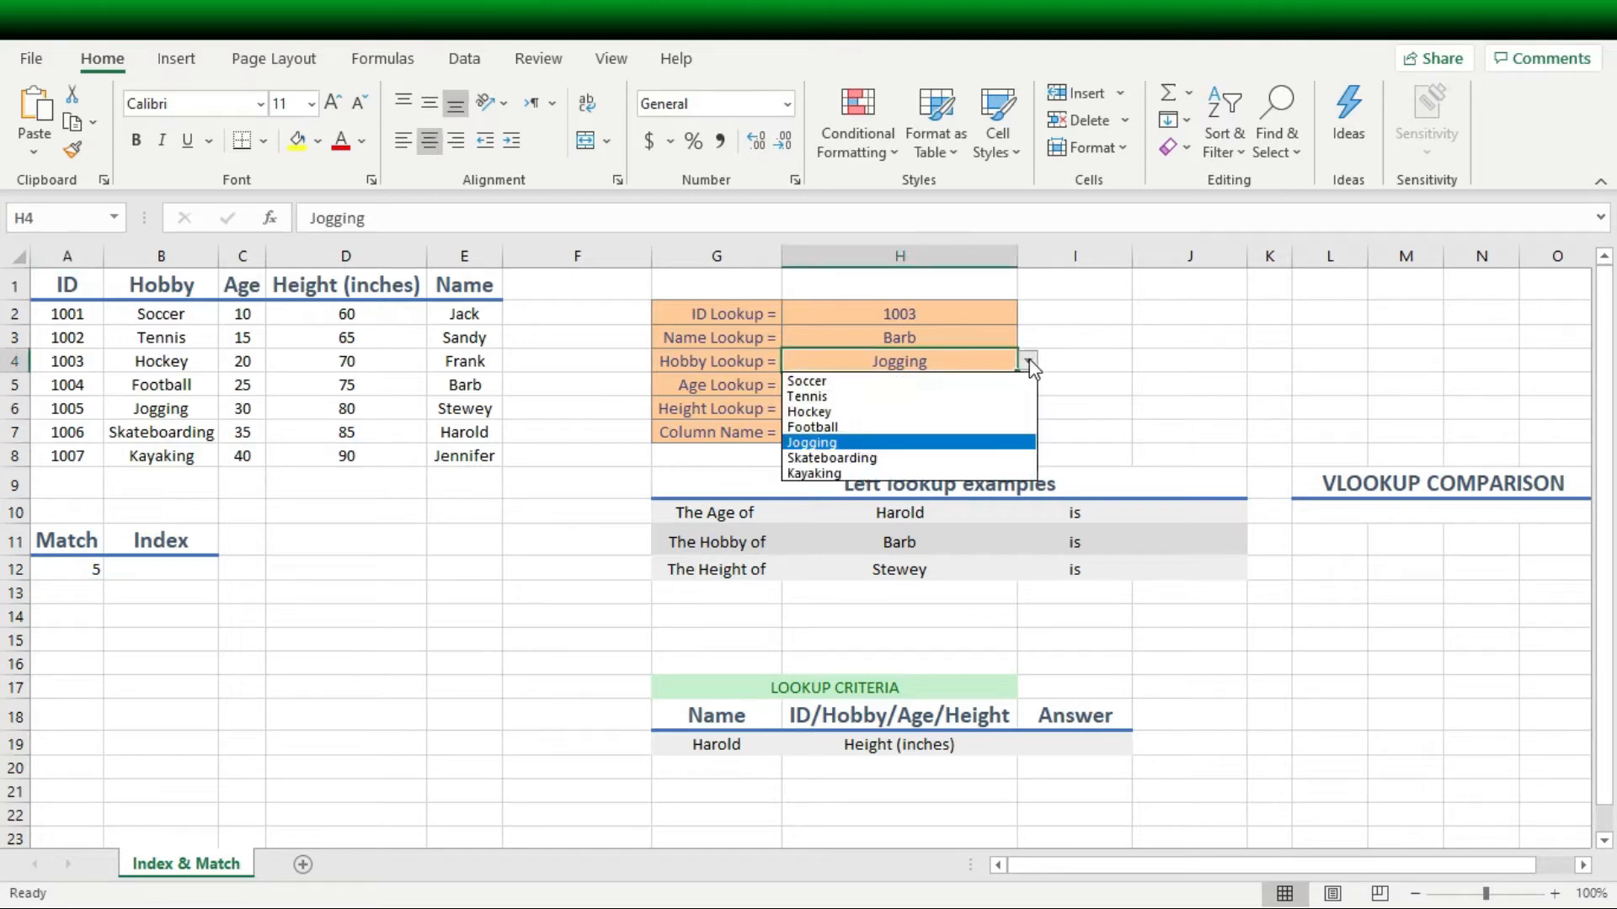
left_click(886, 397)
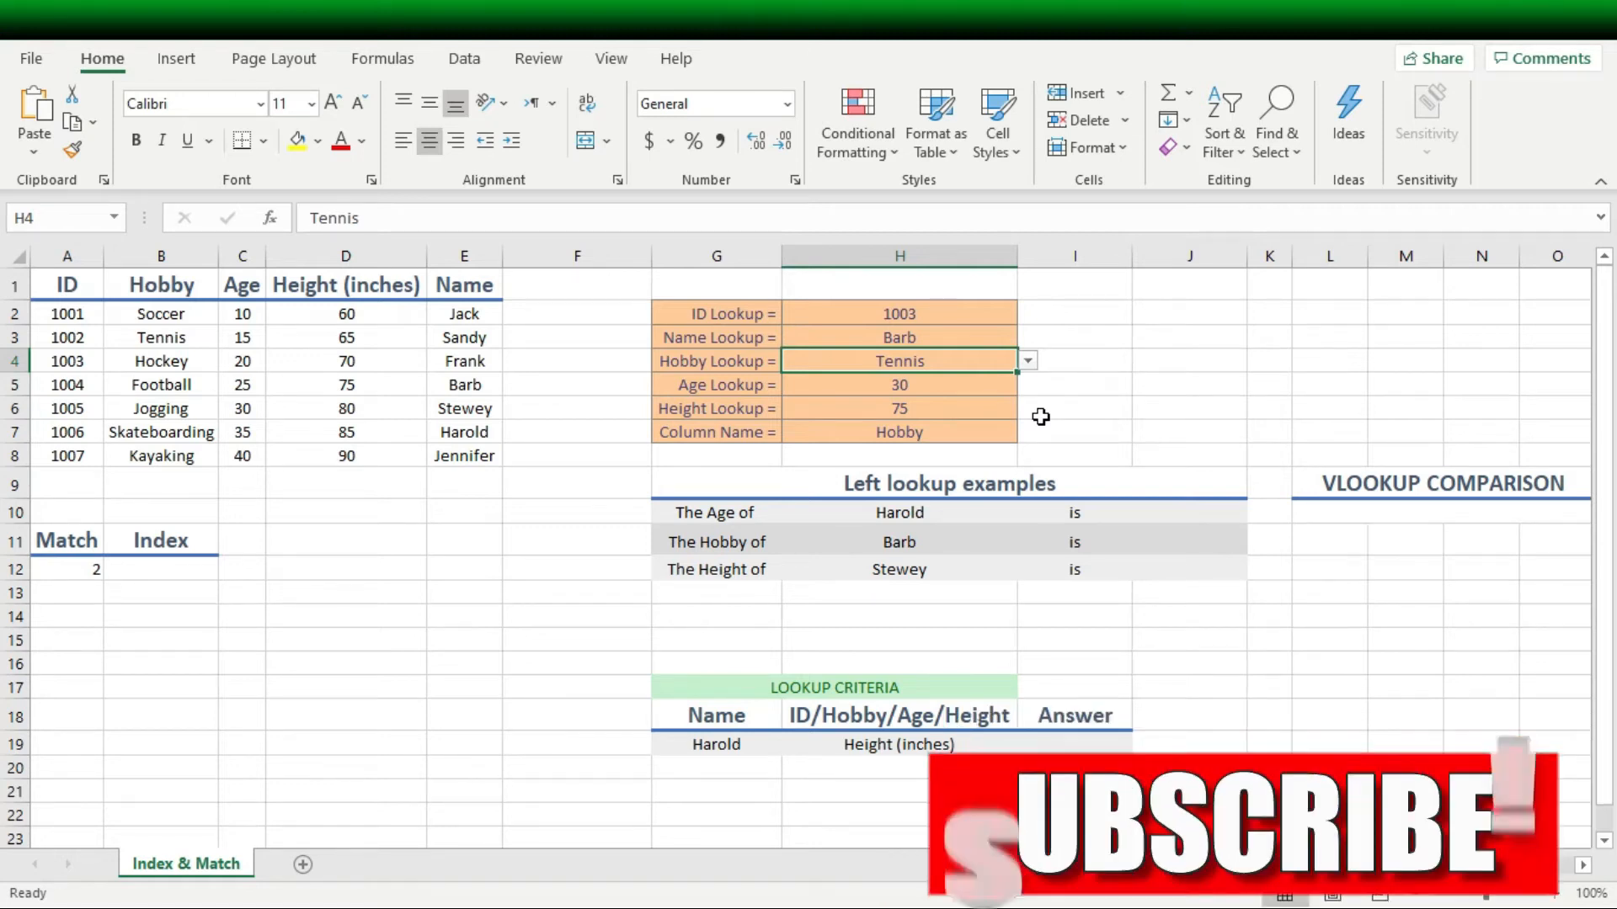
Step: Enter a MATCH formula in A13 that finds the Column Name value H7 within the headers A1:D1 using exact match (0)
left_click(59, 593)
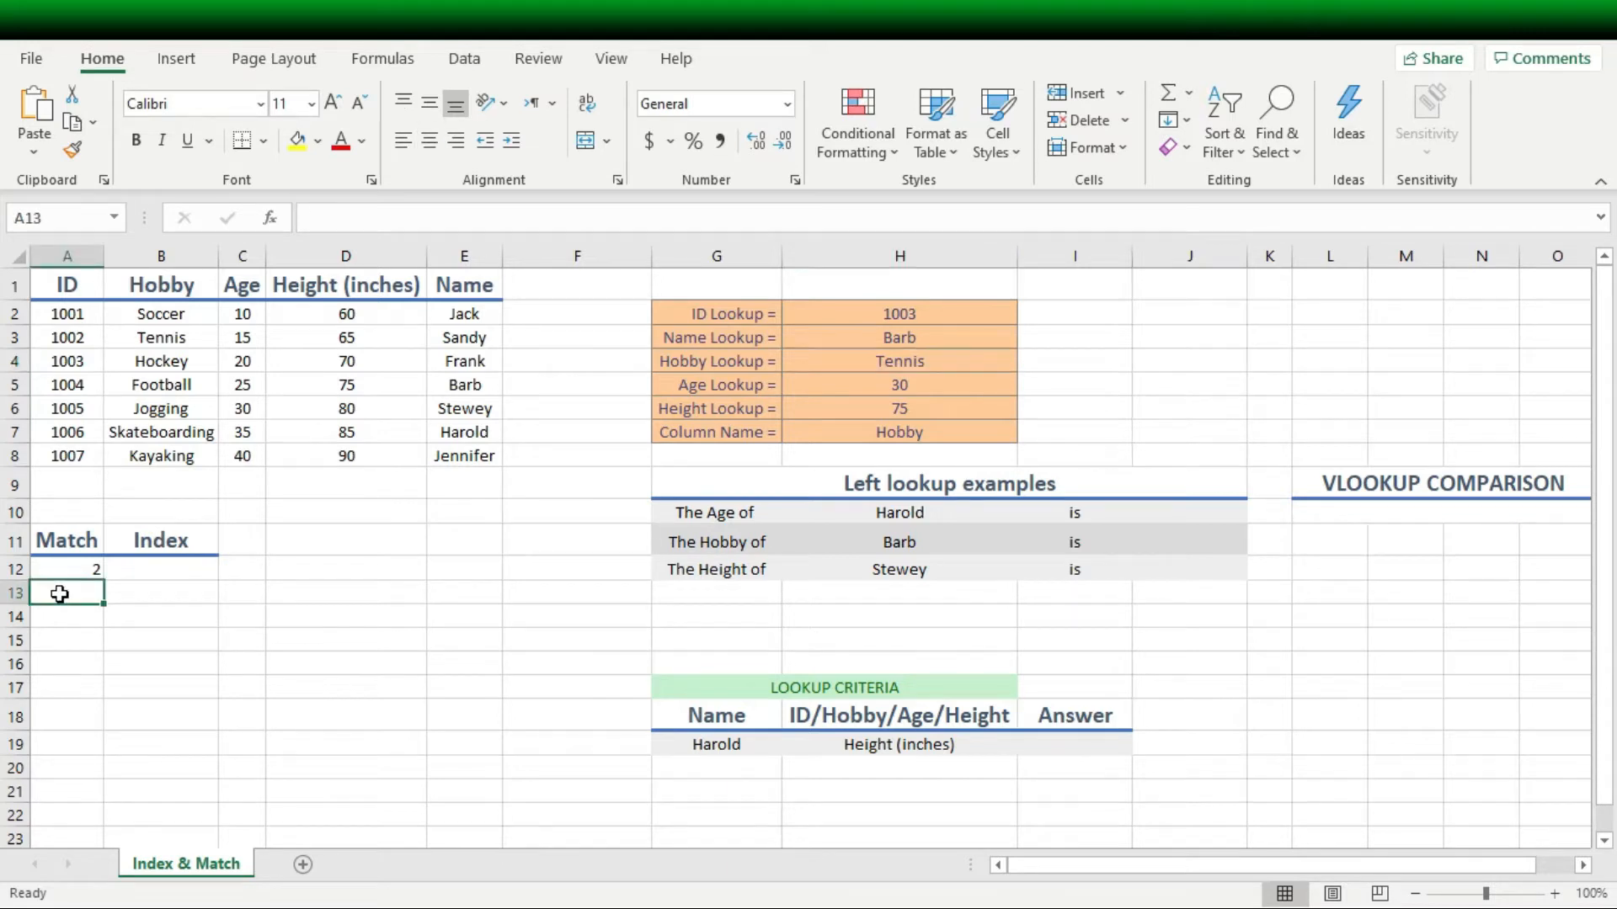
type("=")
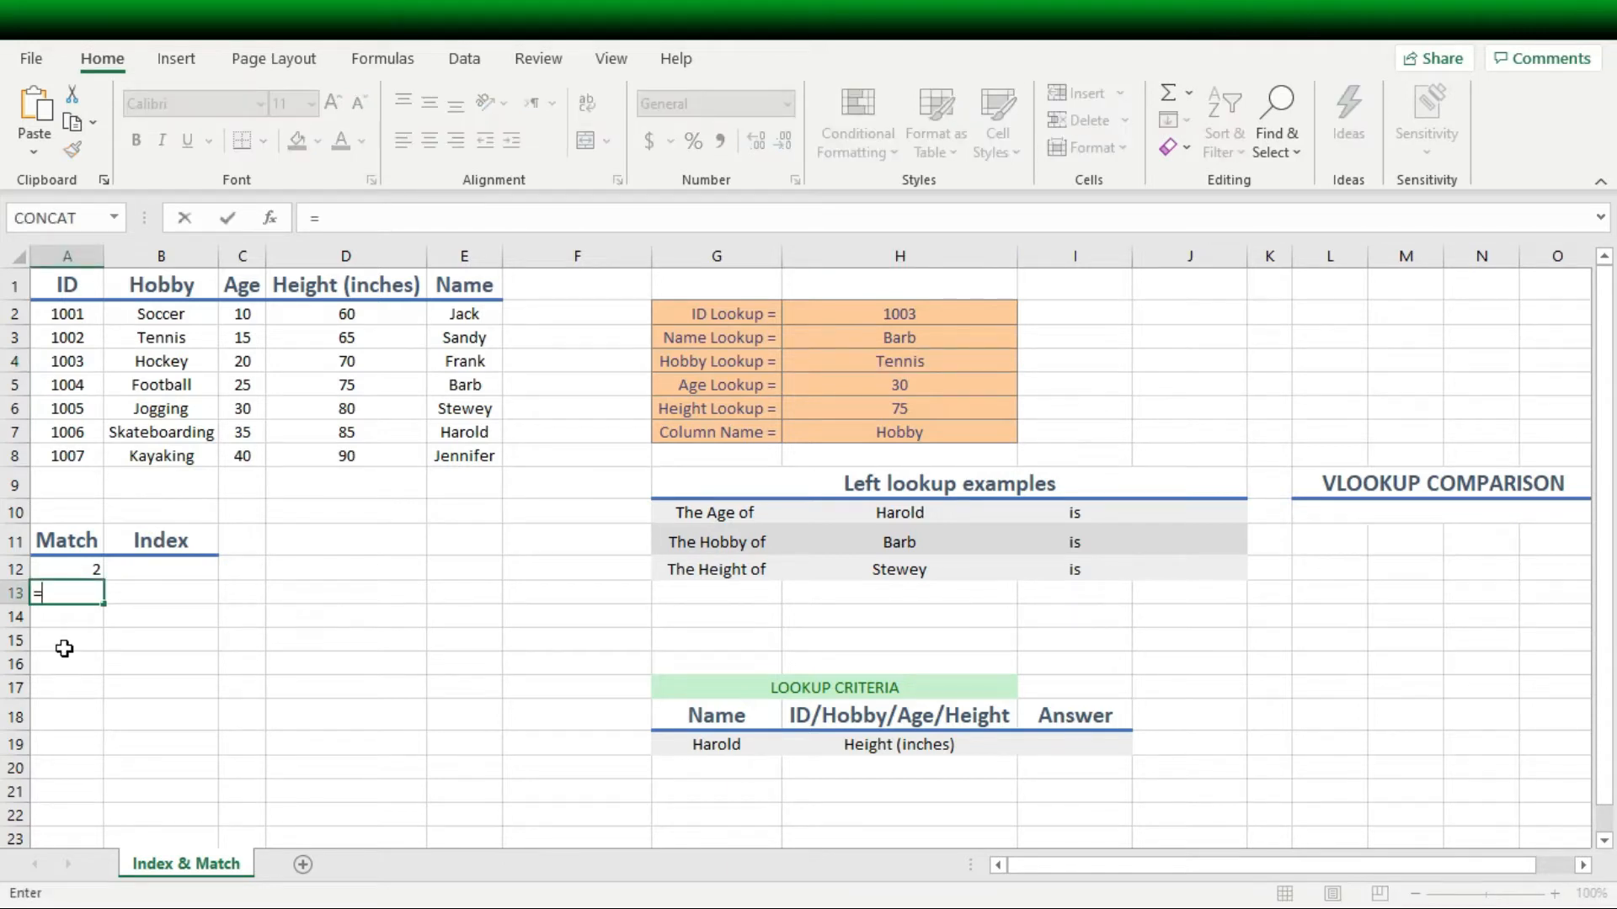
type("match")
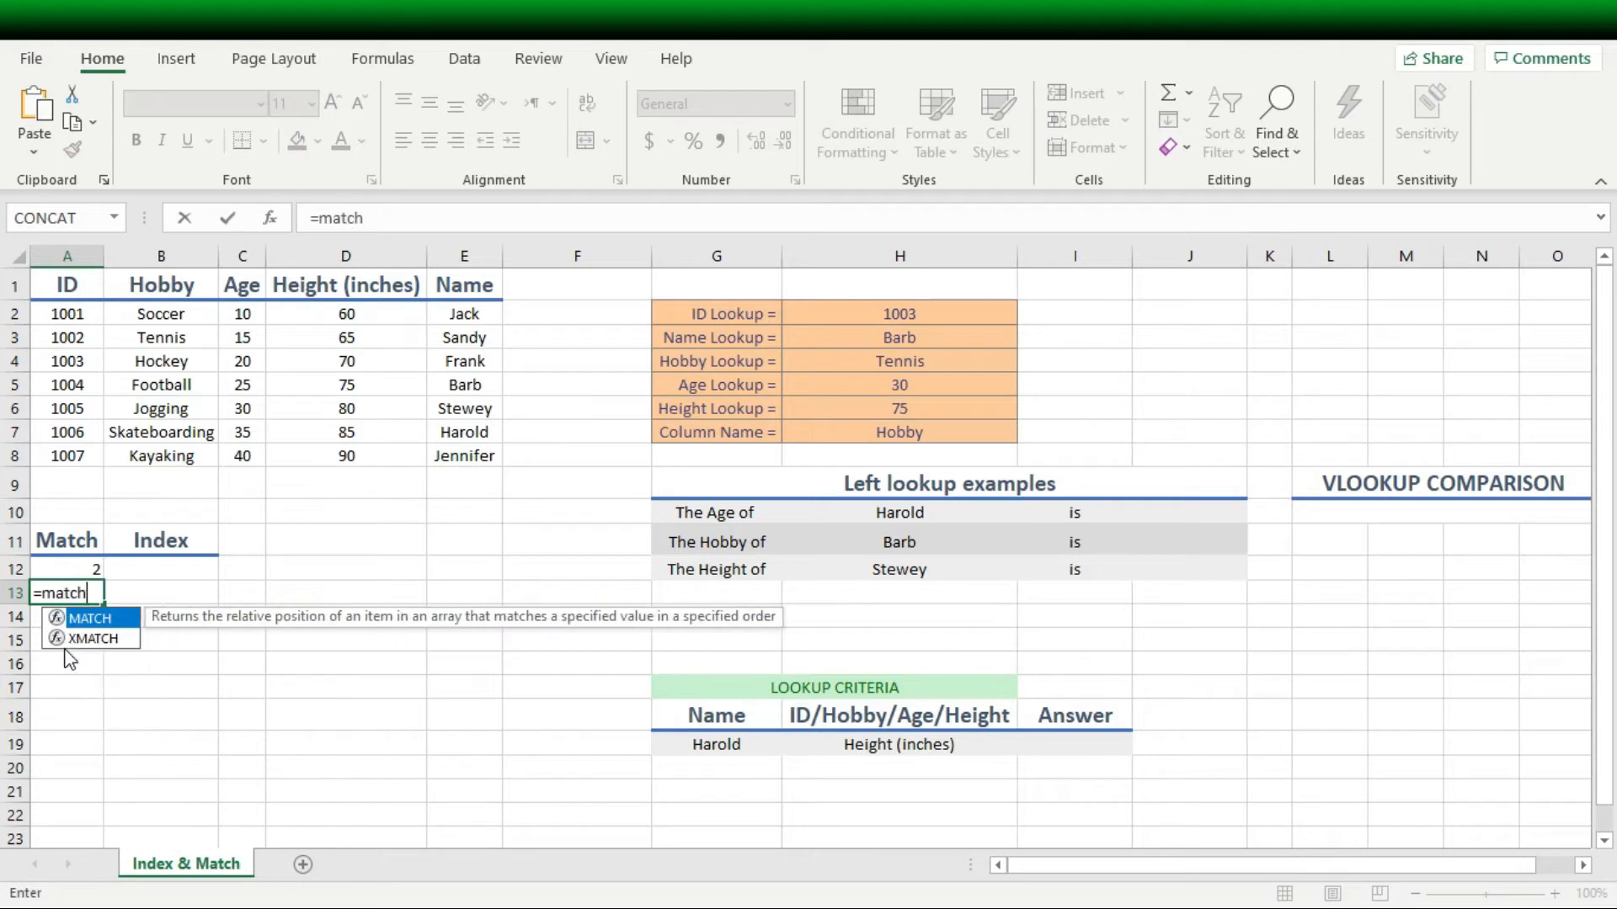
key("Tab")
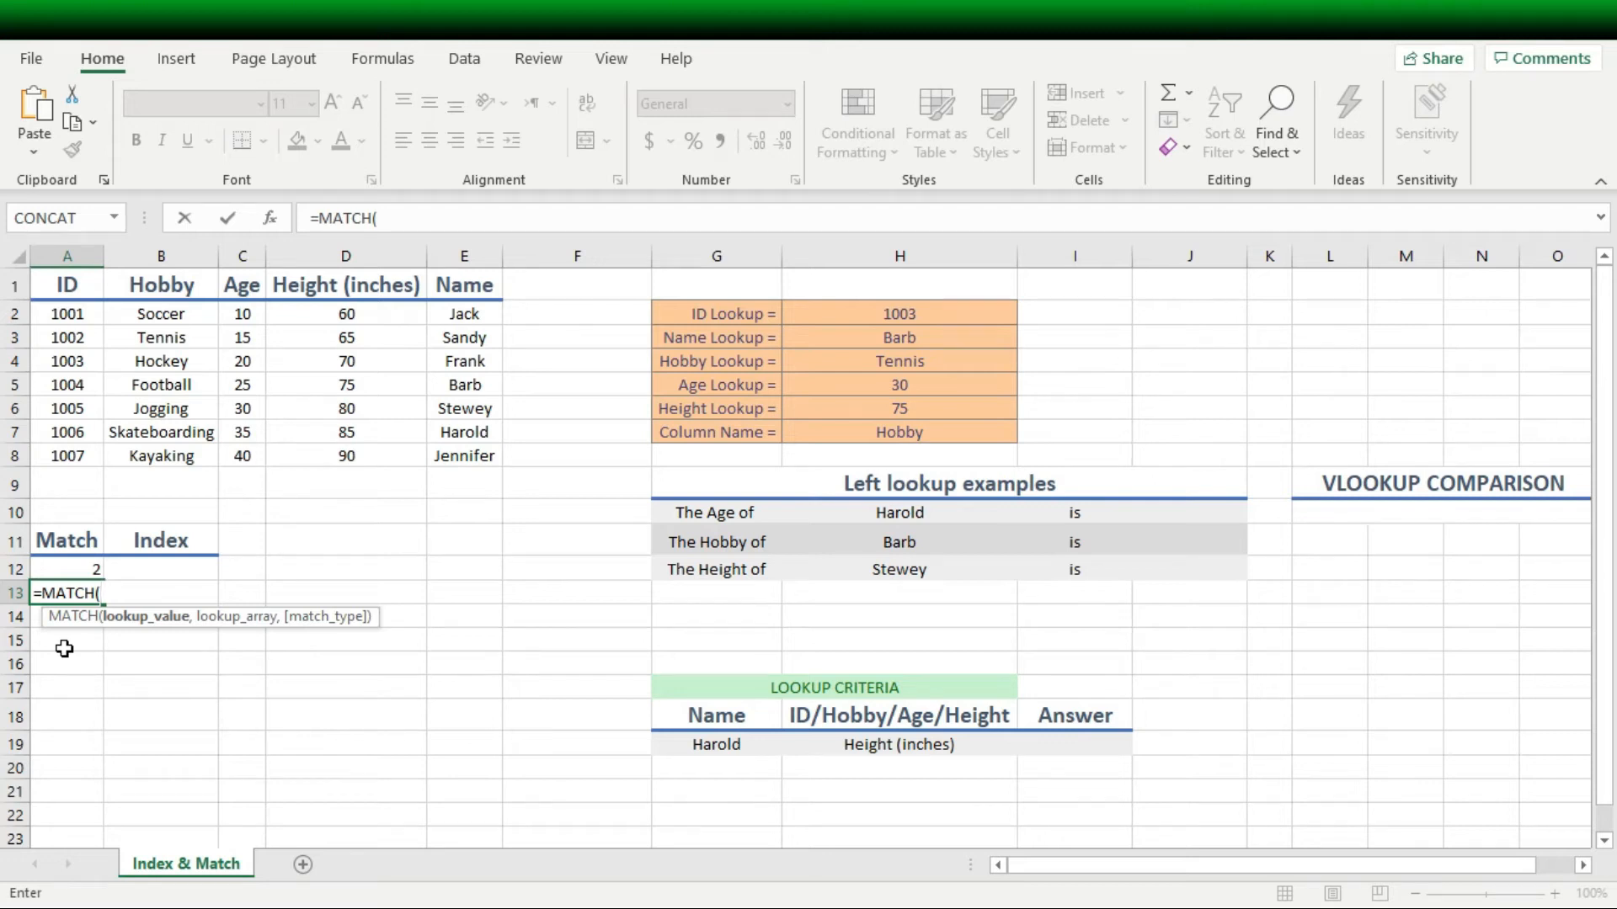
left_click(945, 433)
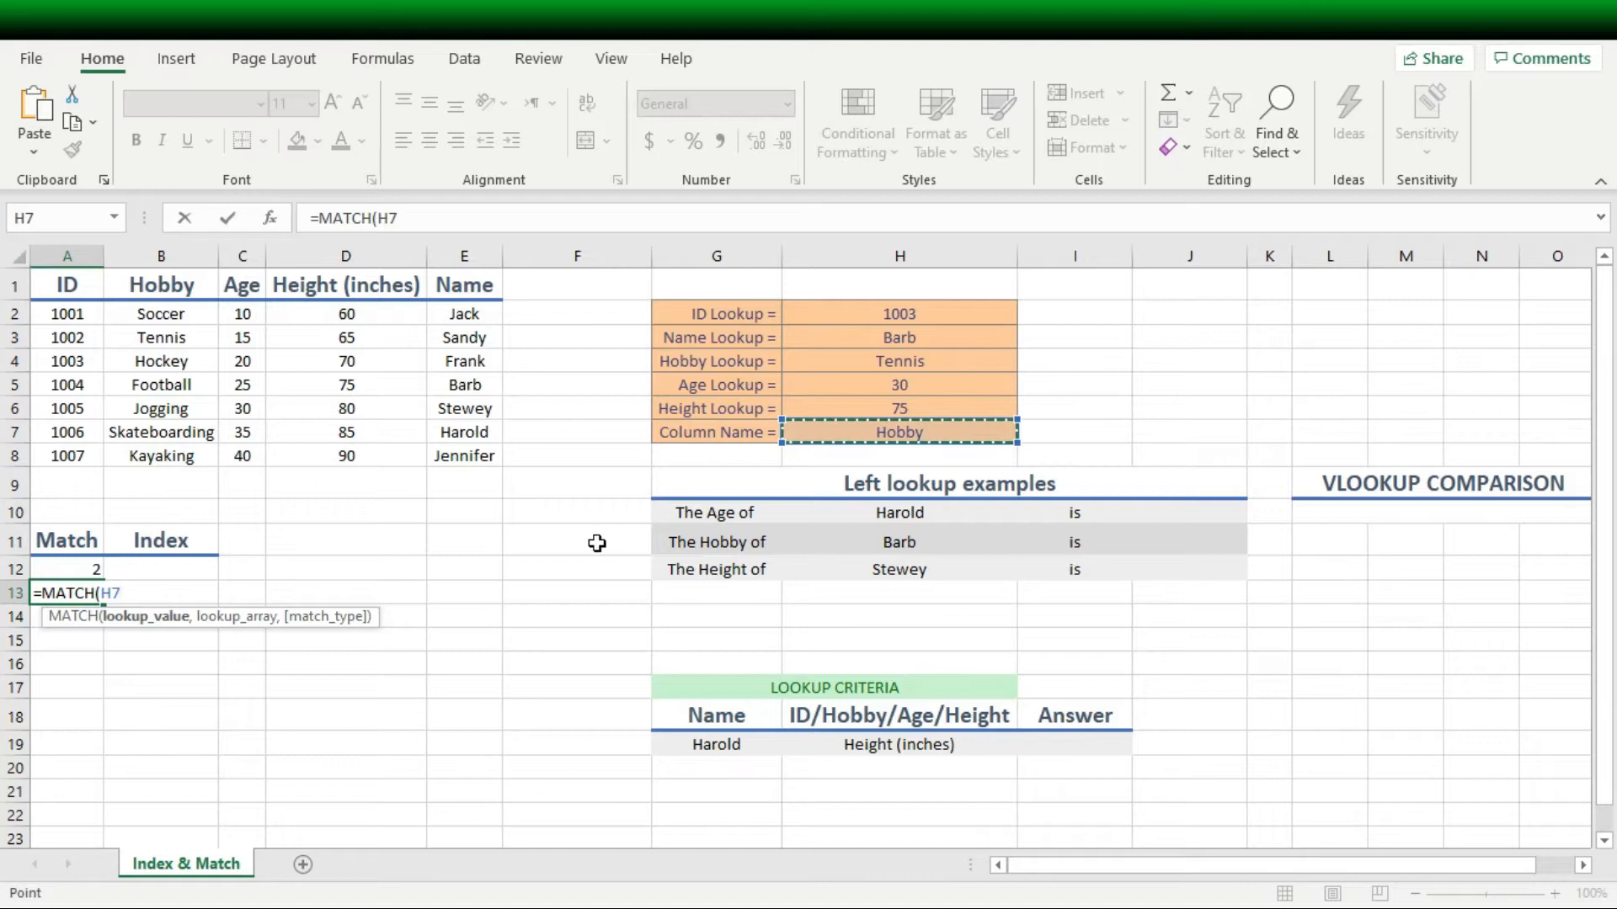
type(",")
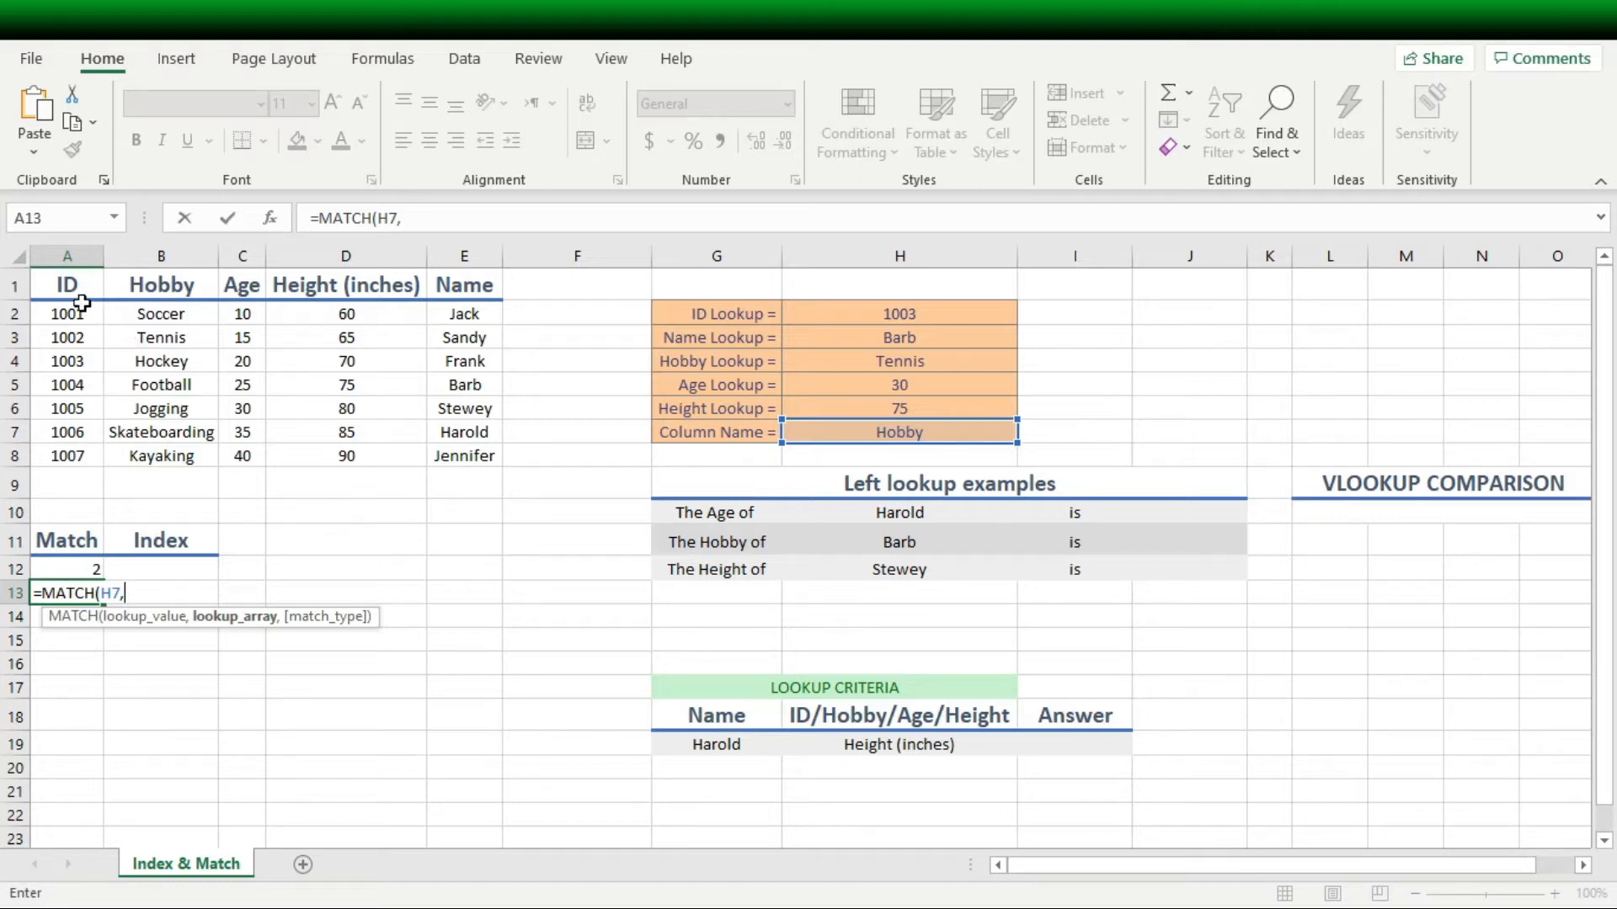
left_click_drag(59, 287, 324, 288)
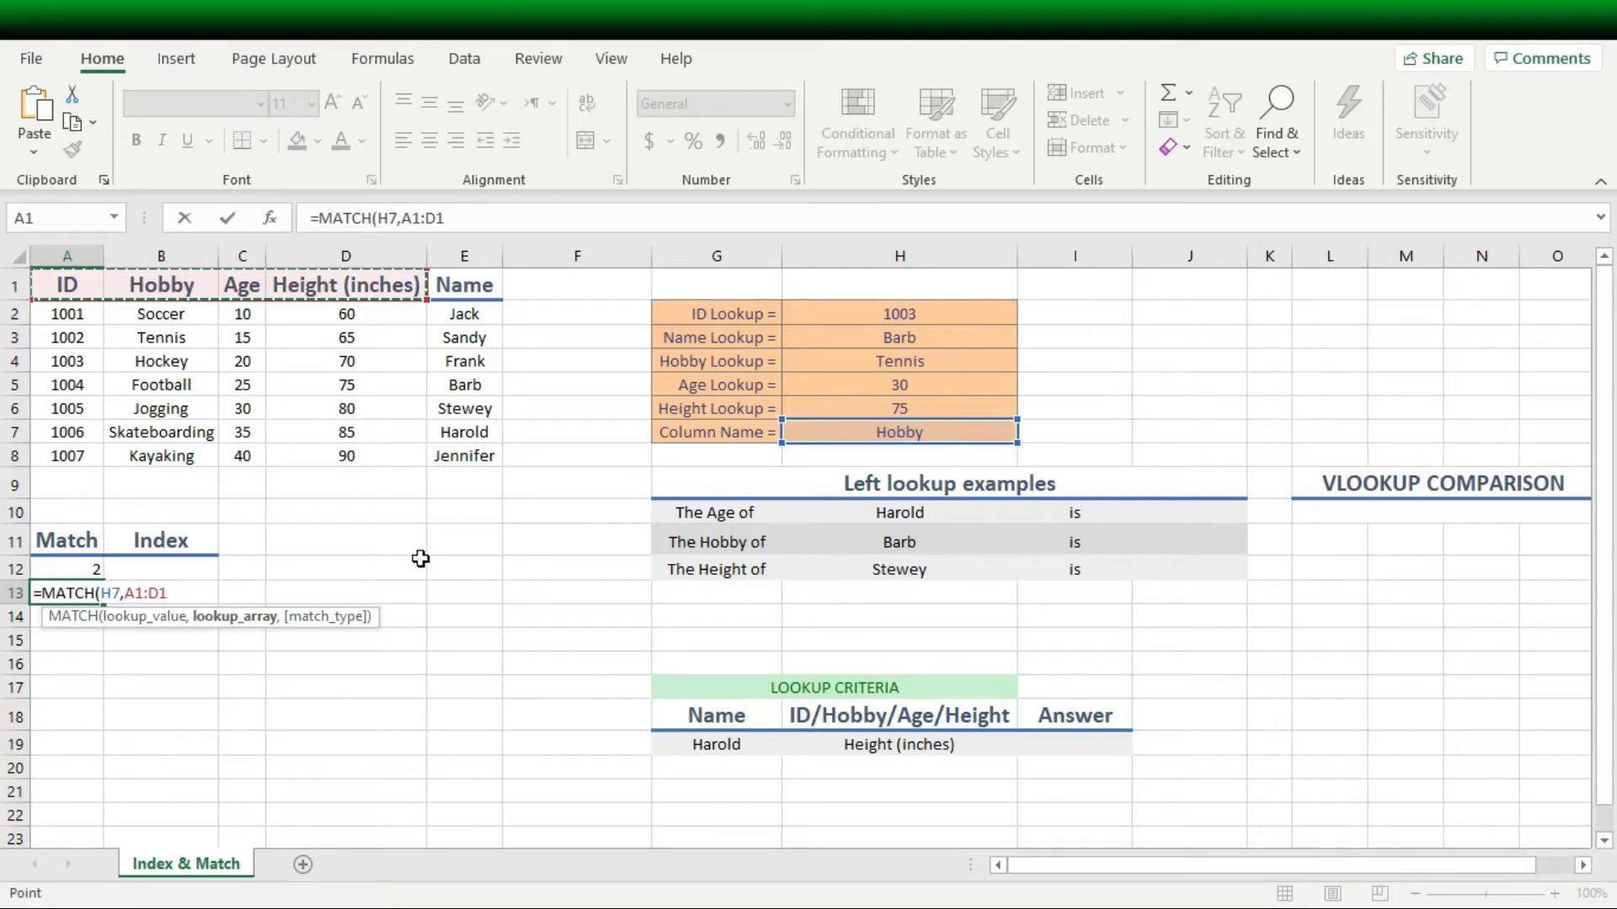
type(",")
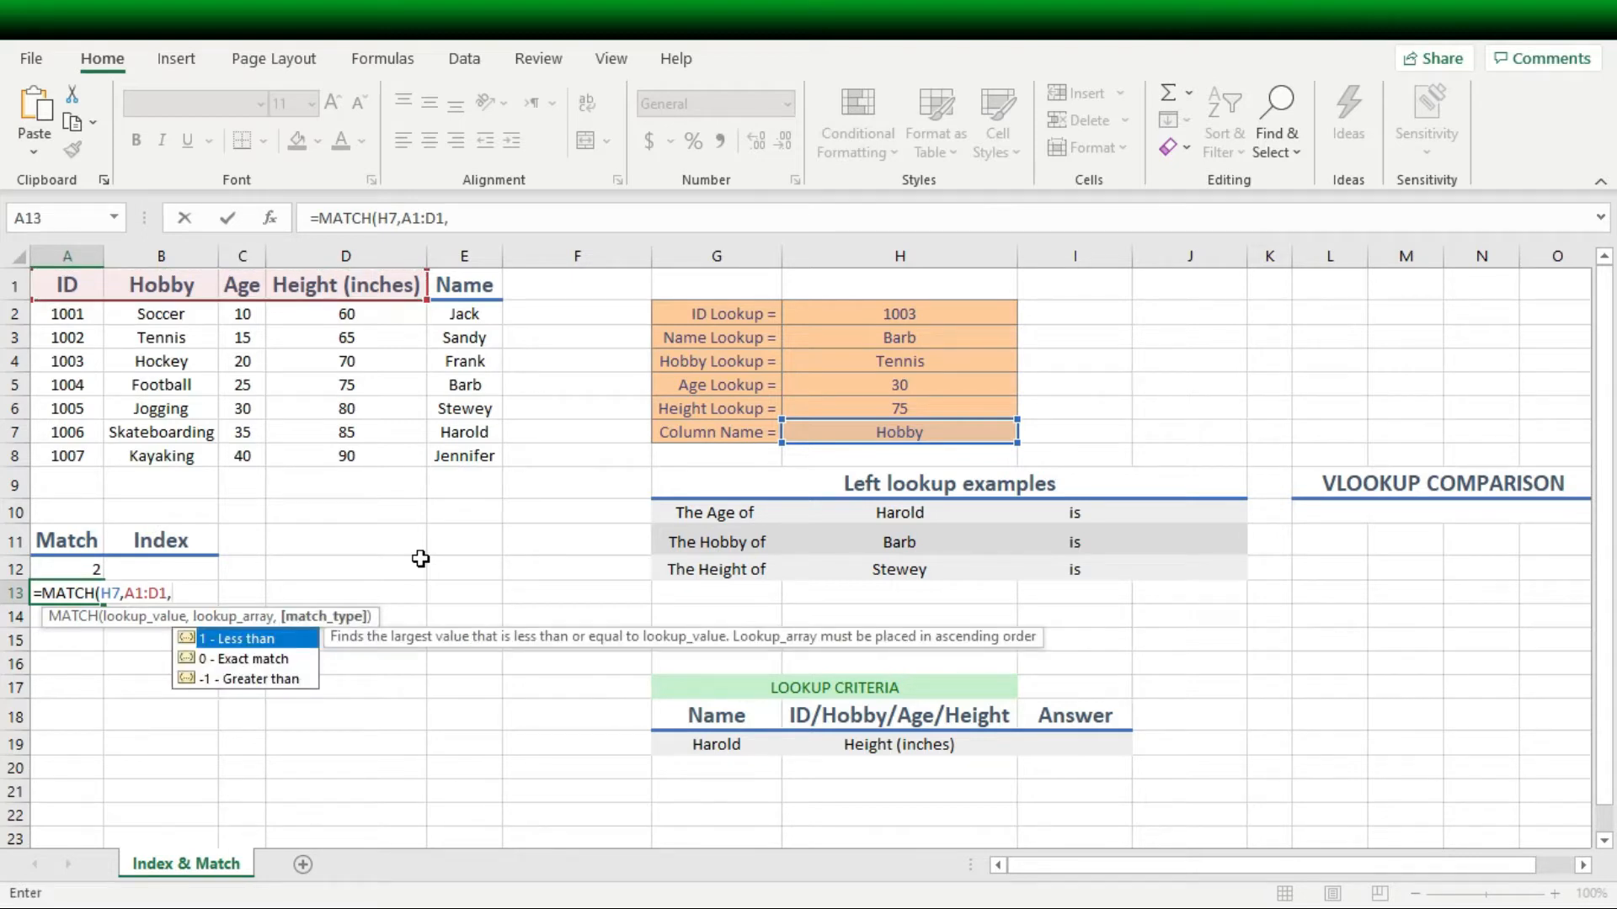
key("Down")
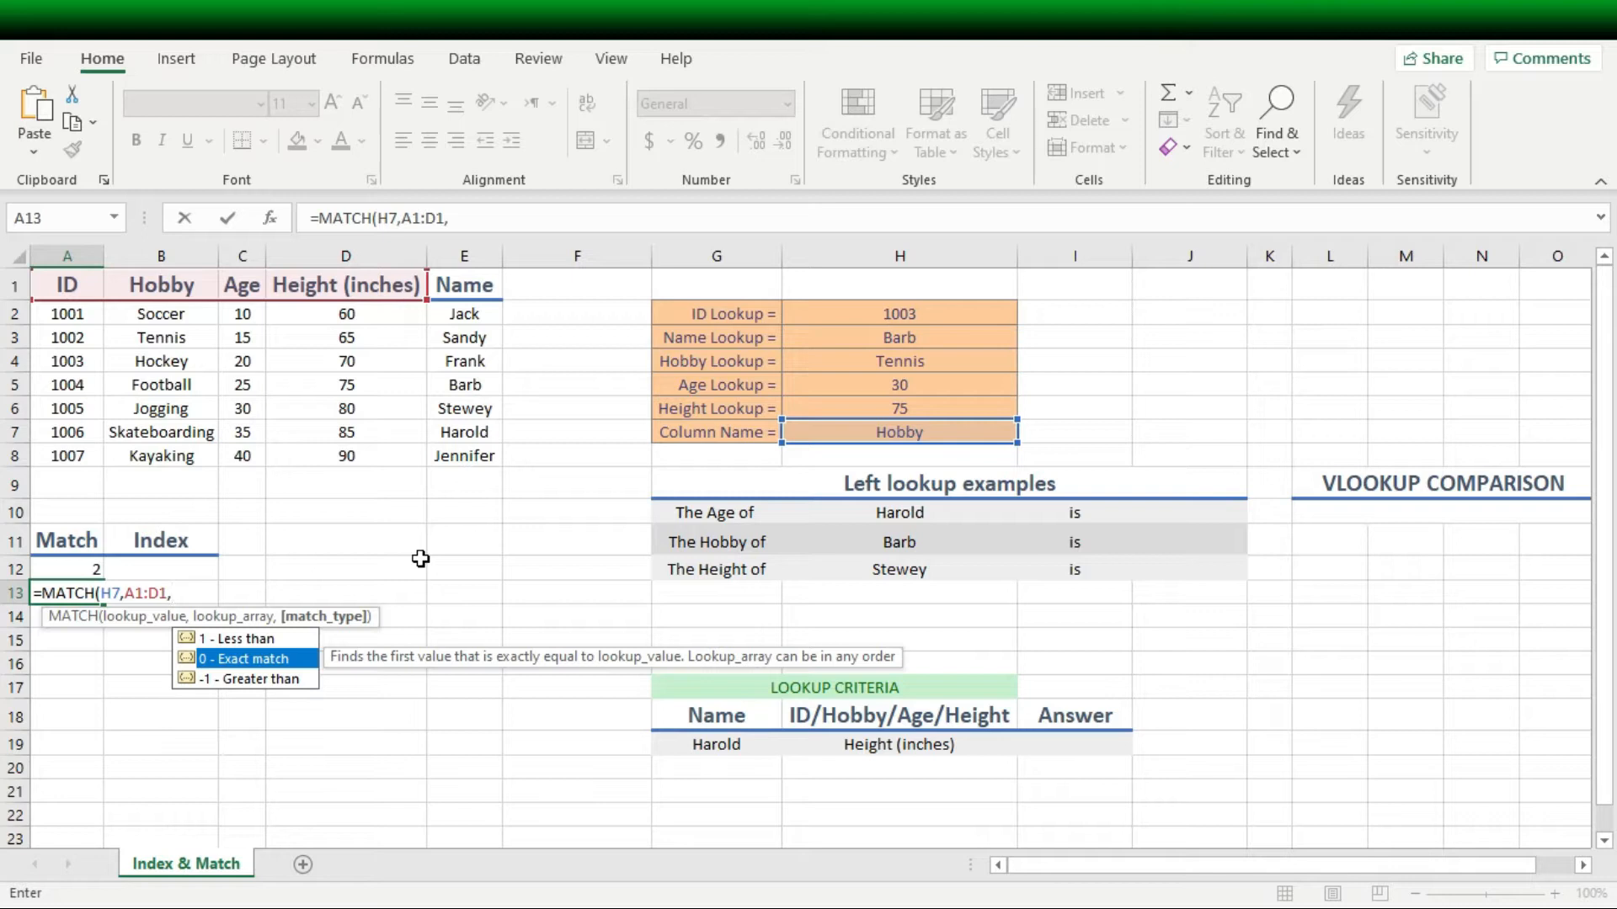
key("Tab")
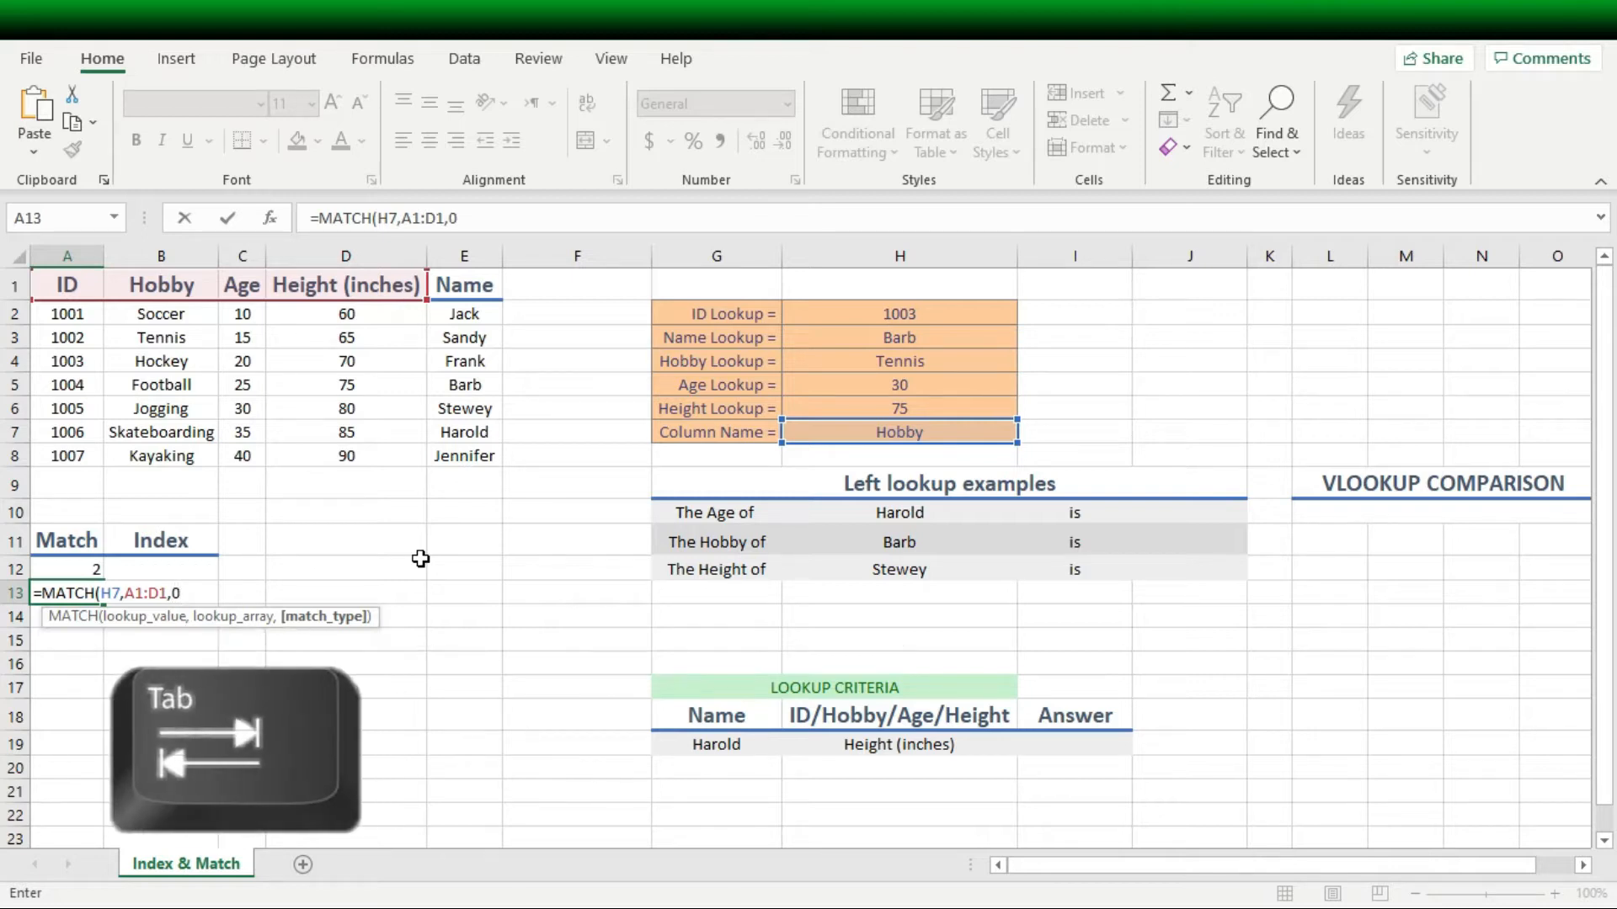
key("Return")
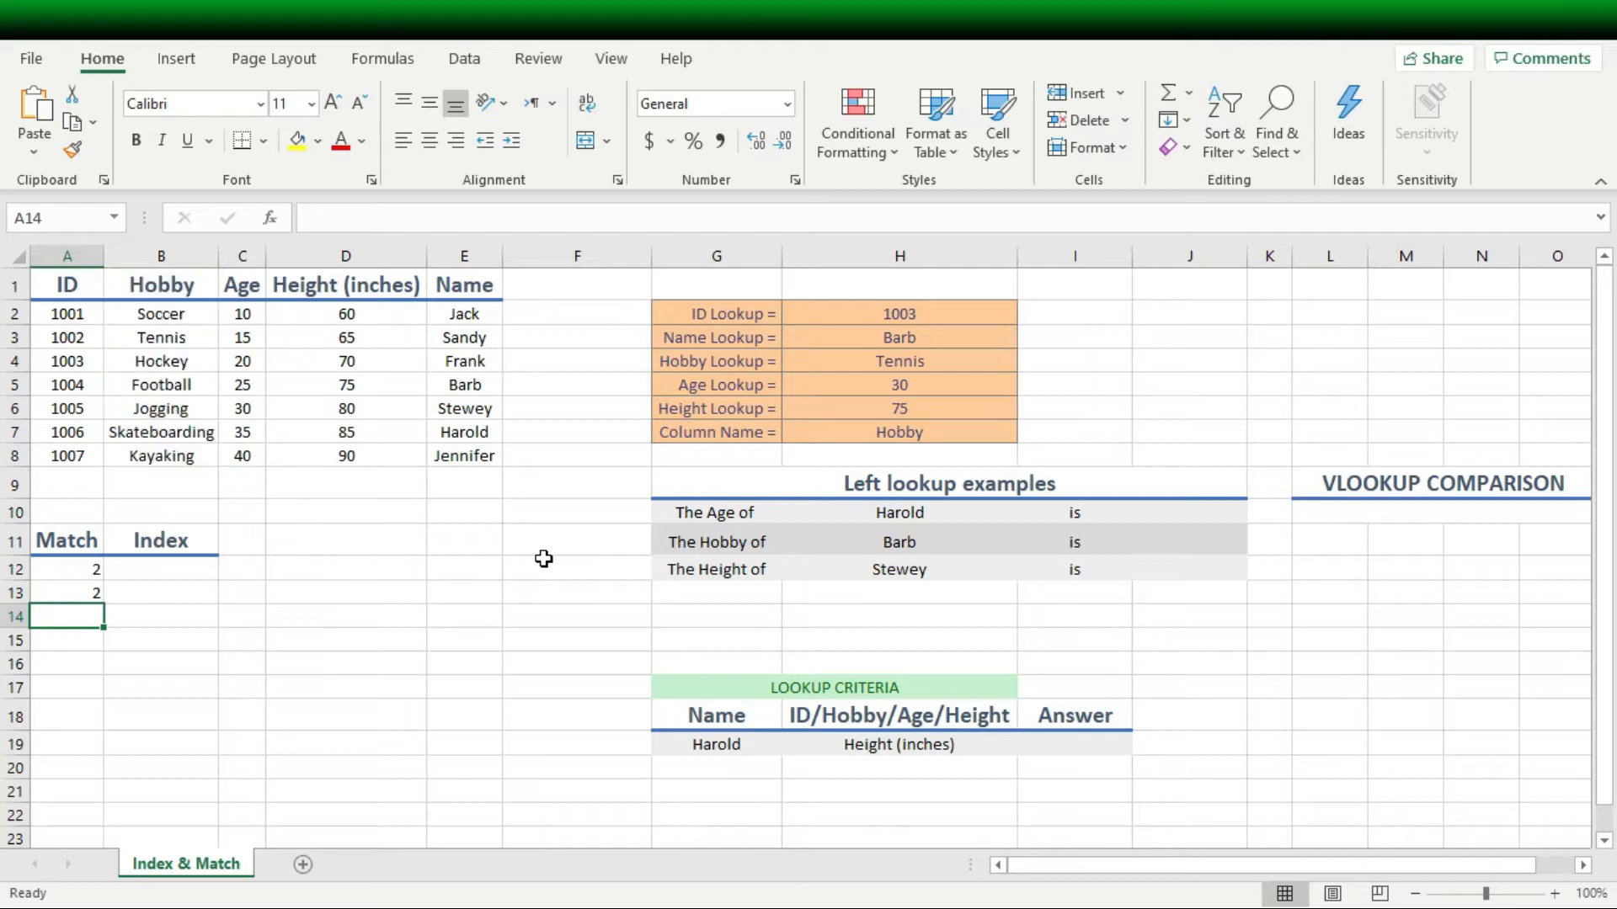
Step: Change the Column Name value in H7 to Age
left_click(943, 435)
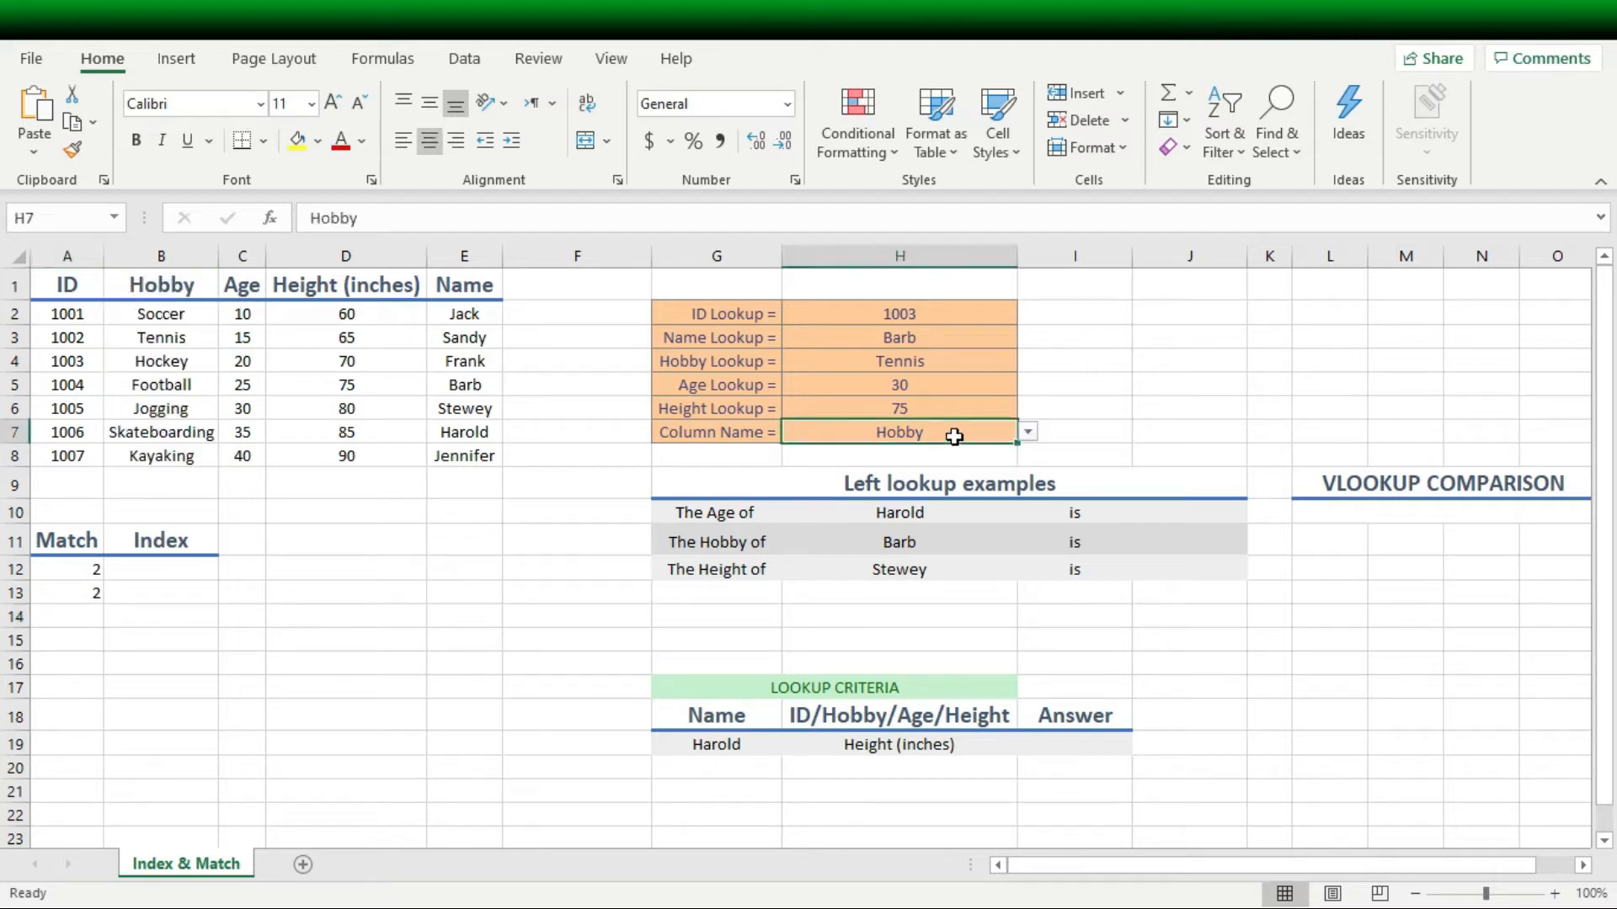
left_click(1029, 432)
left_click(894, 481)
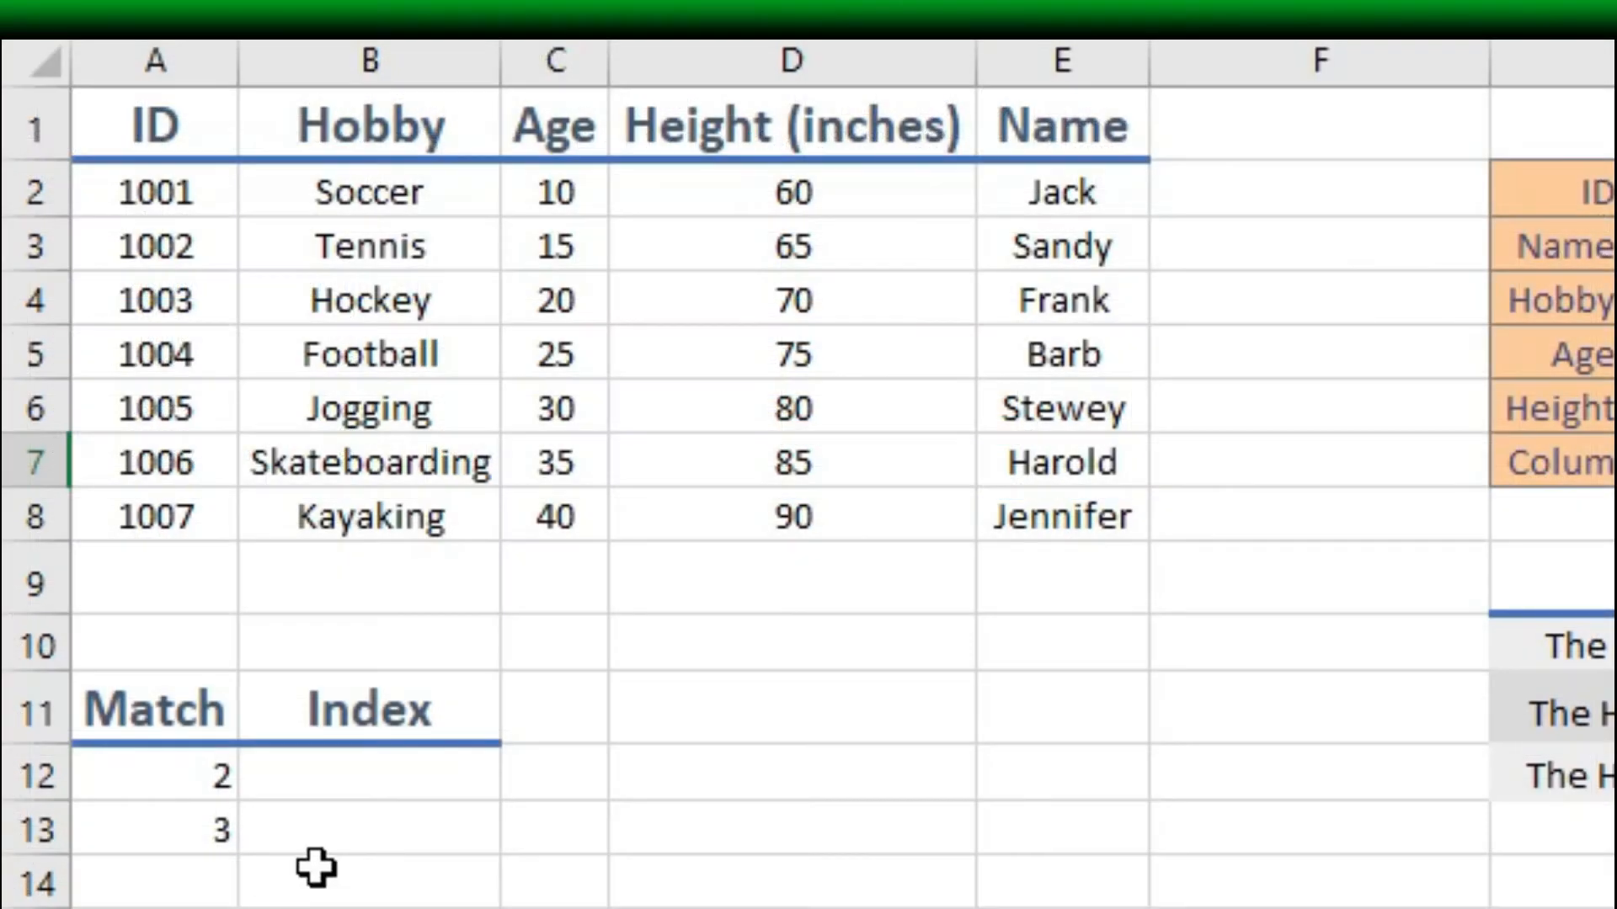
Step: Enter an INDEX formula in B12 that returns row 2 of the Age values C2:C8
left_click(153, 569)
double_click(350, 770)
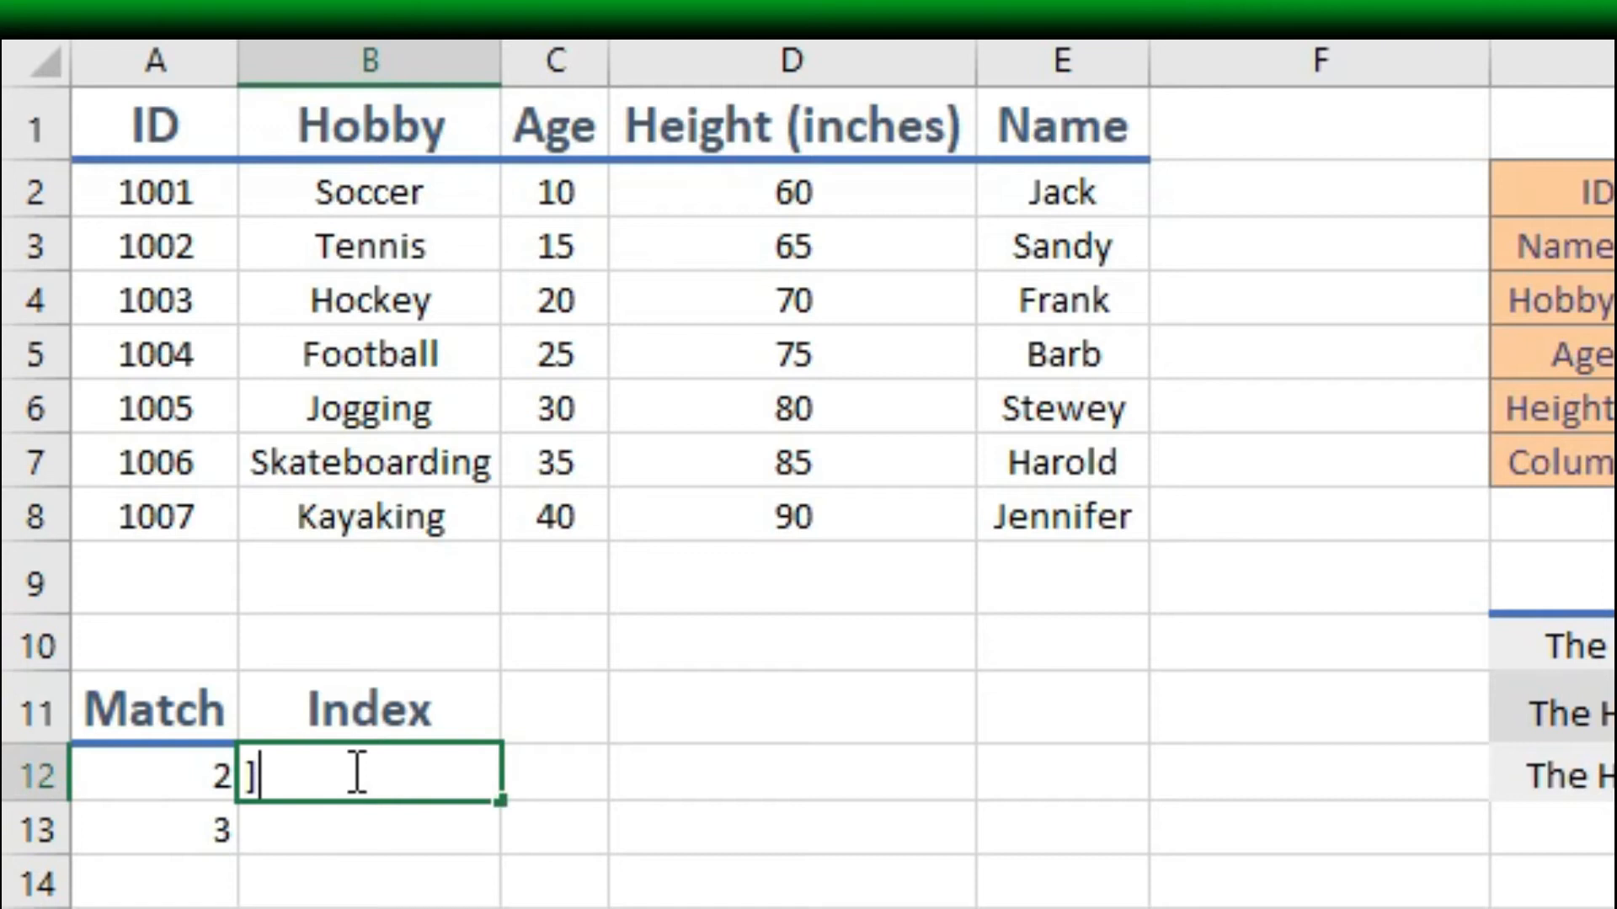
type("=index")
key("Tab")
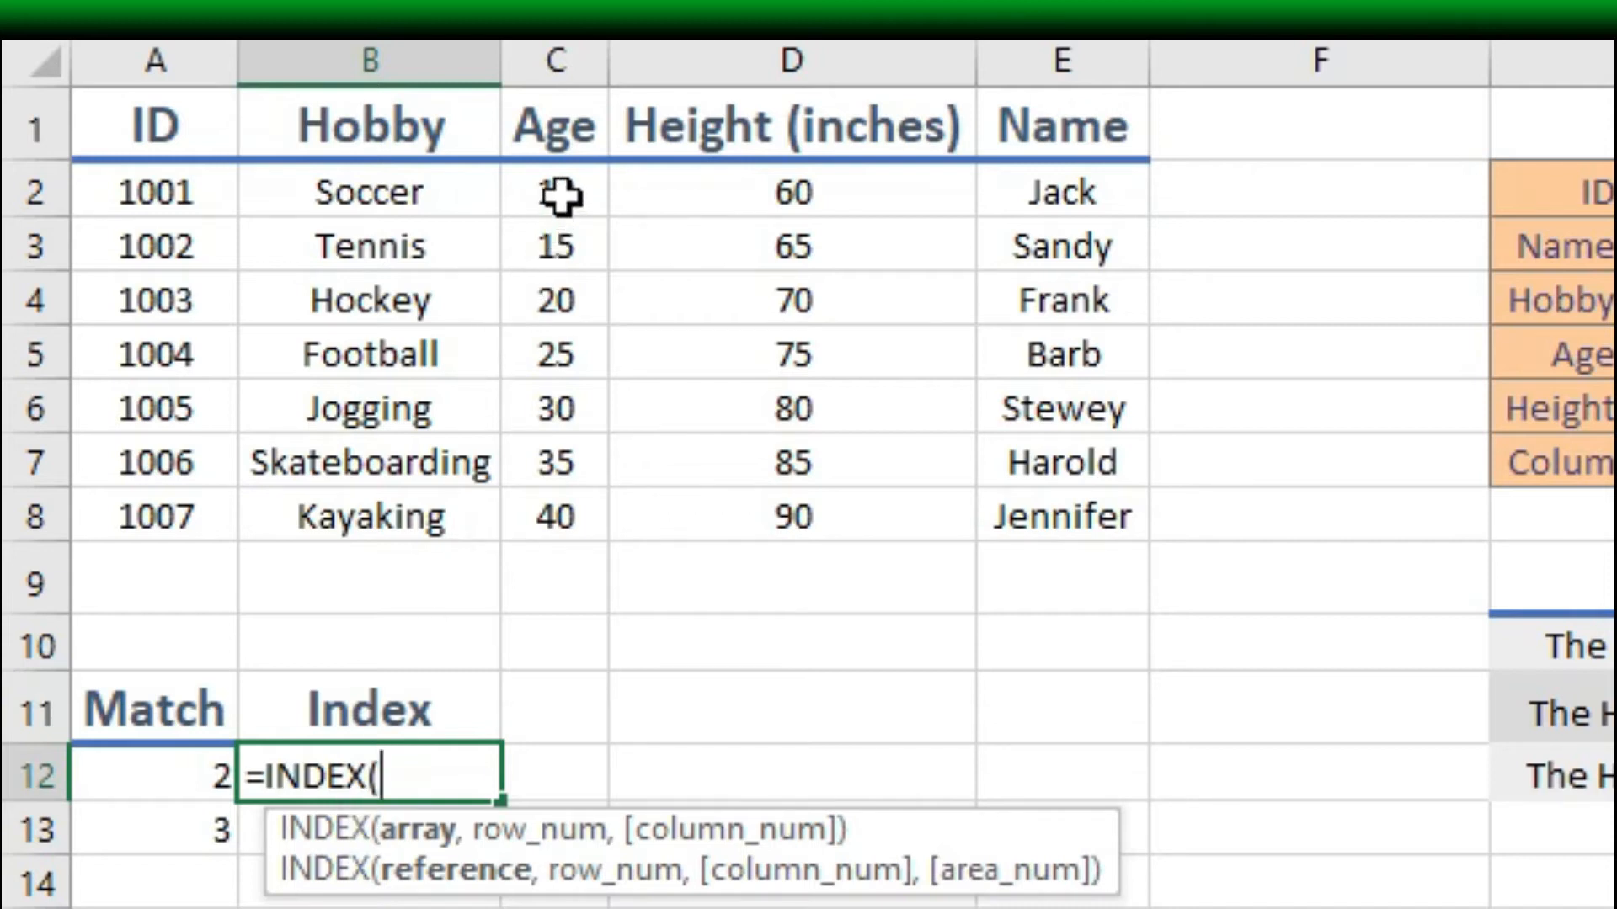
left_click_drag(560, 202, 559, 513)
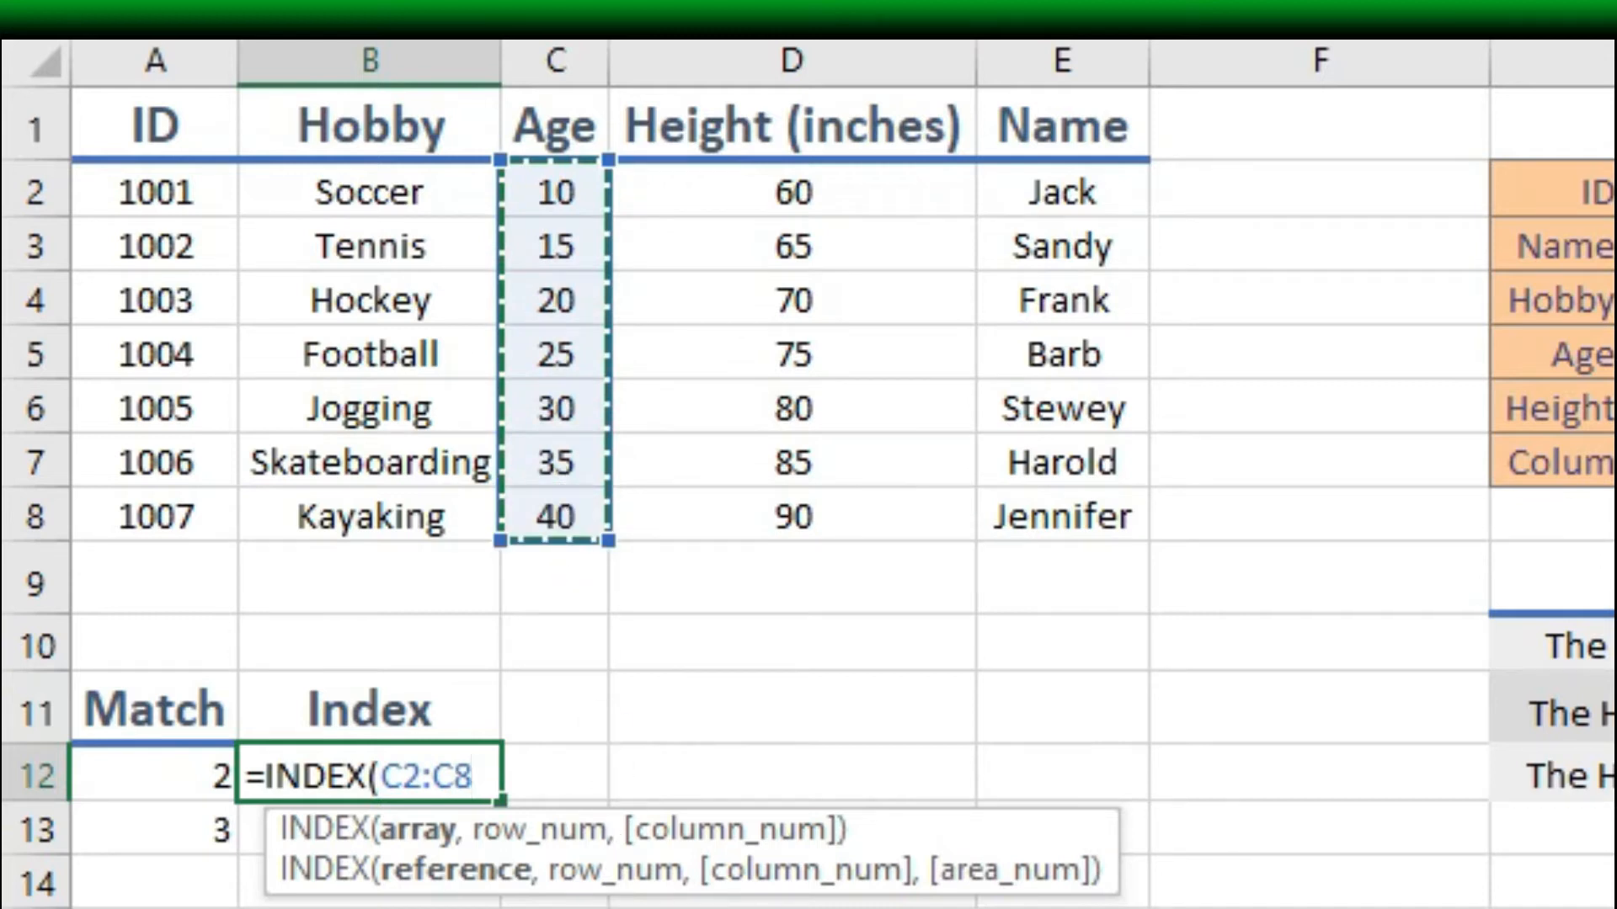
left_click_drag(174, 191, 1035, 516)
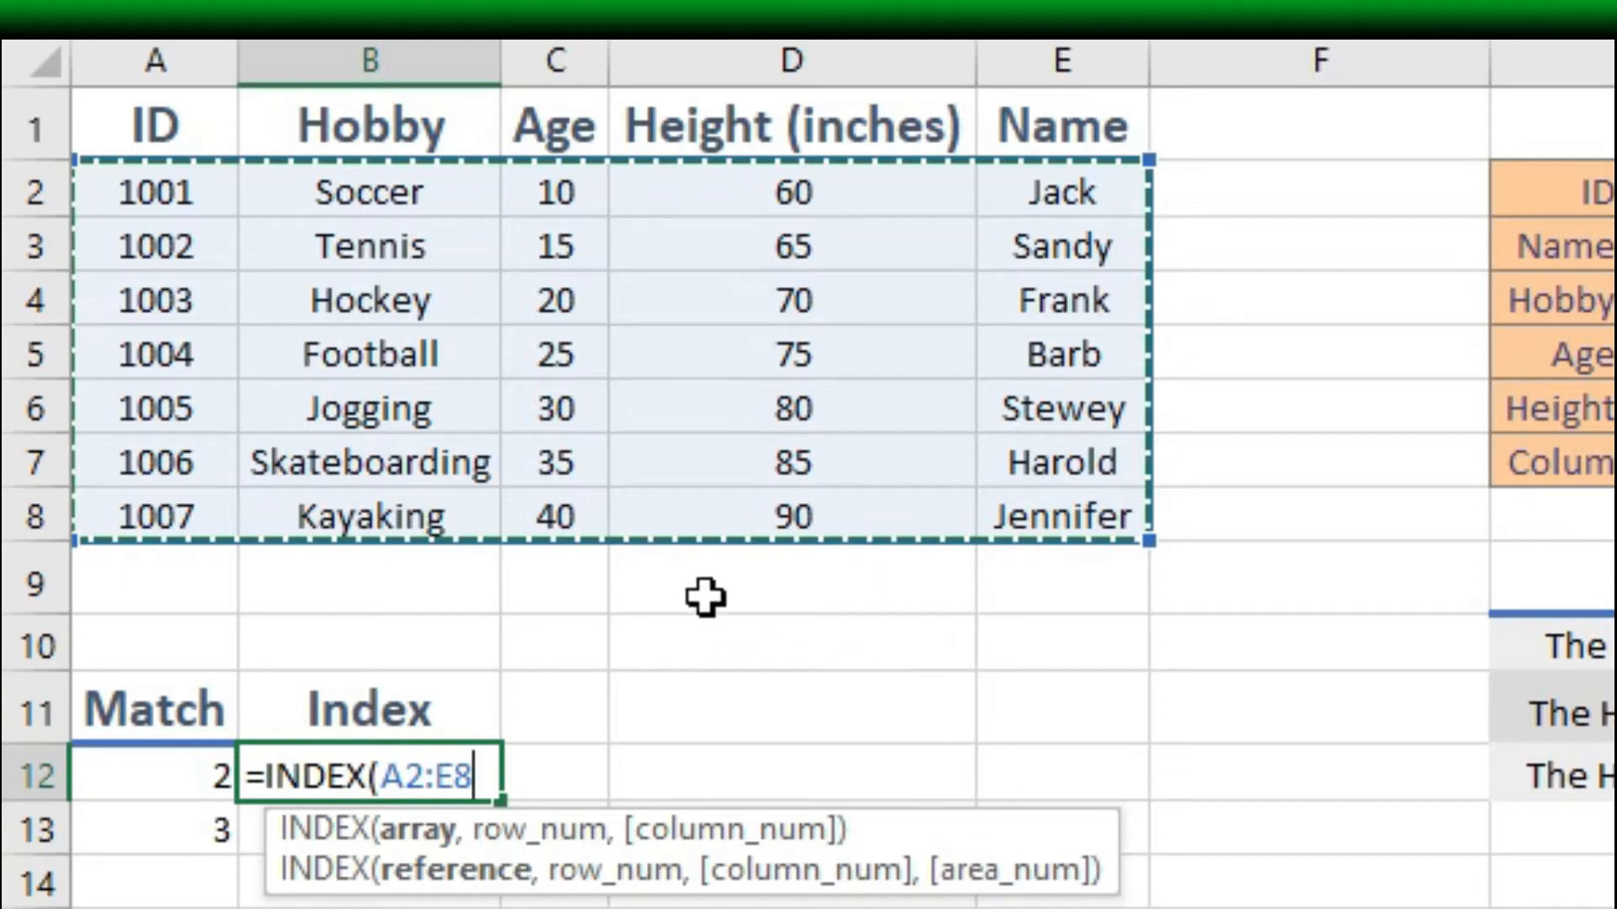
left_click_drag(564, 194, 573, 523)
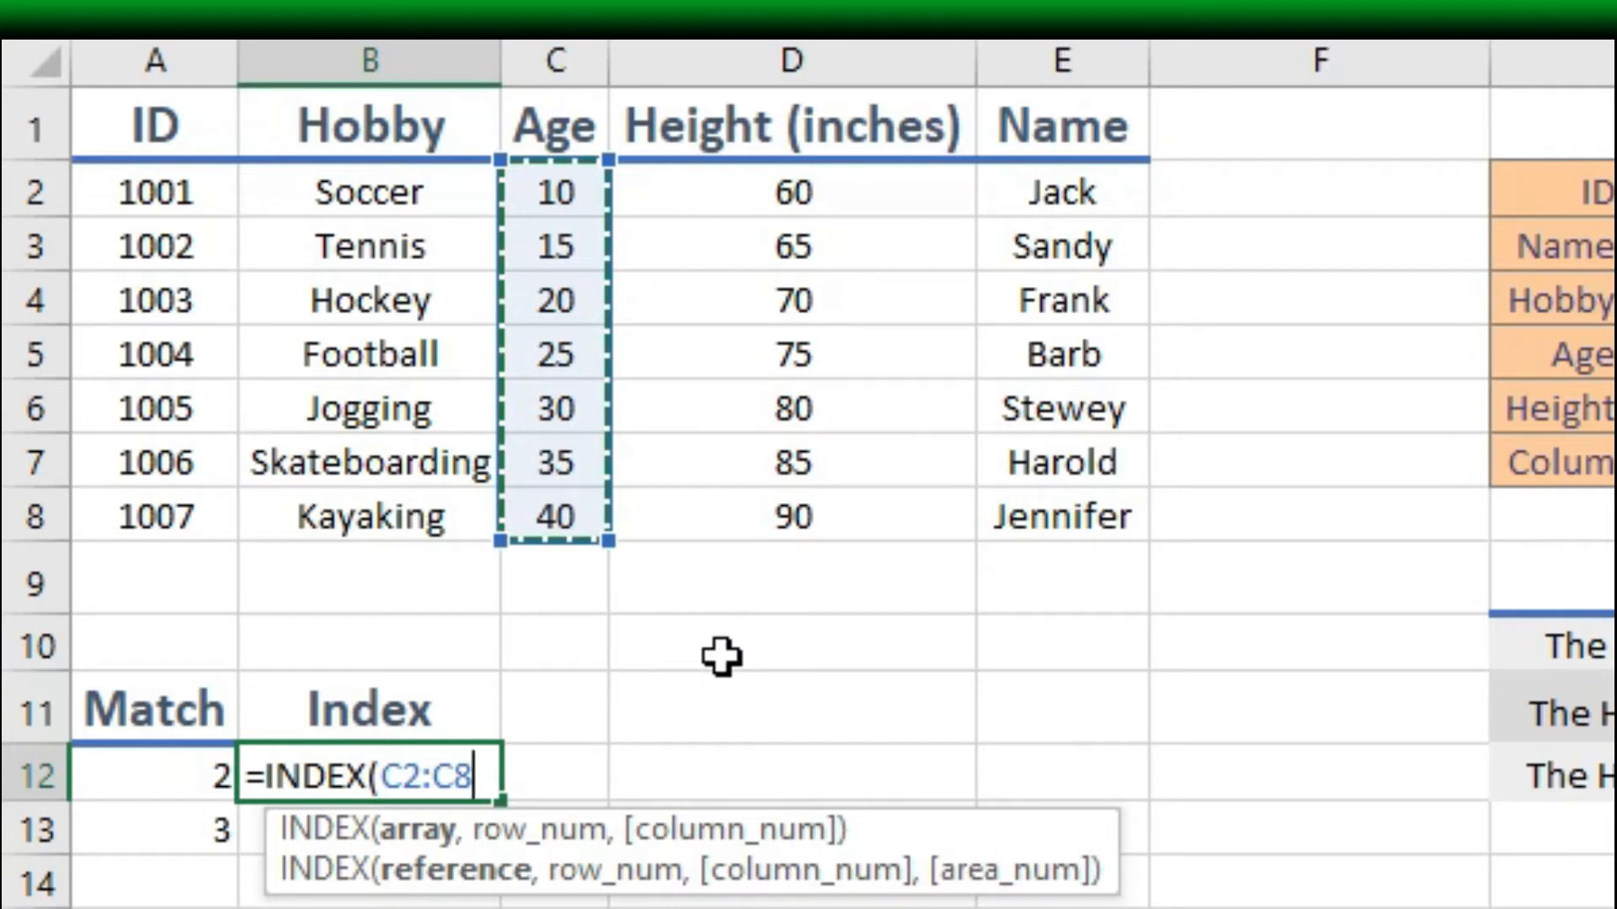
type(",")
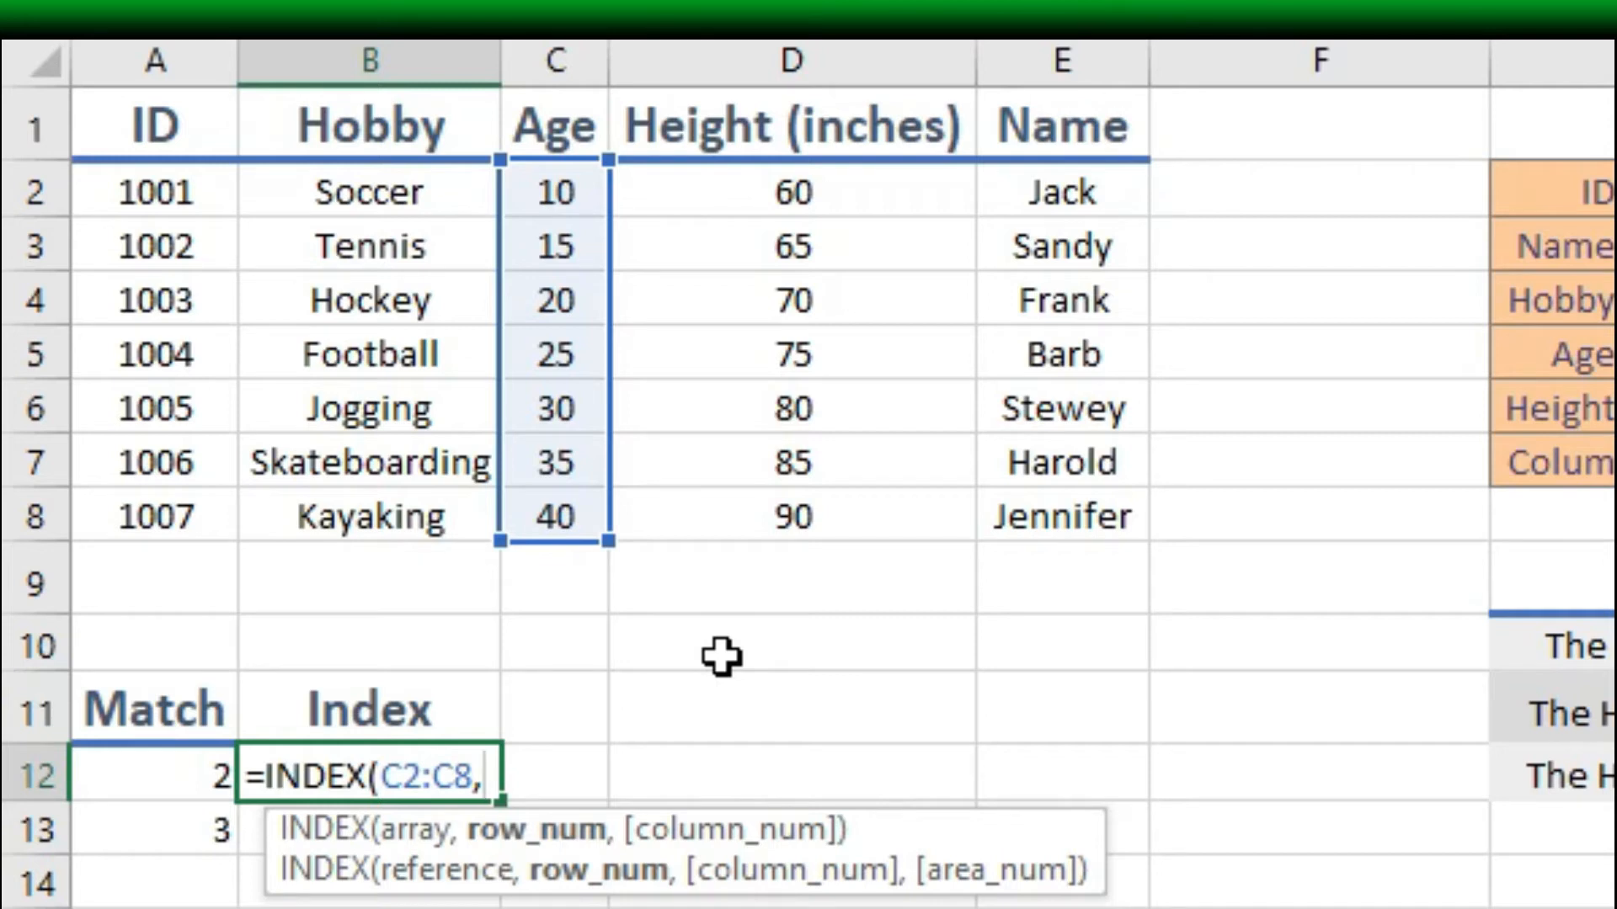
type("2")
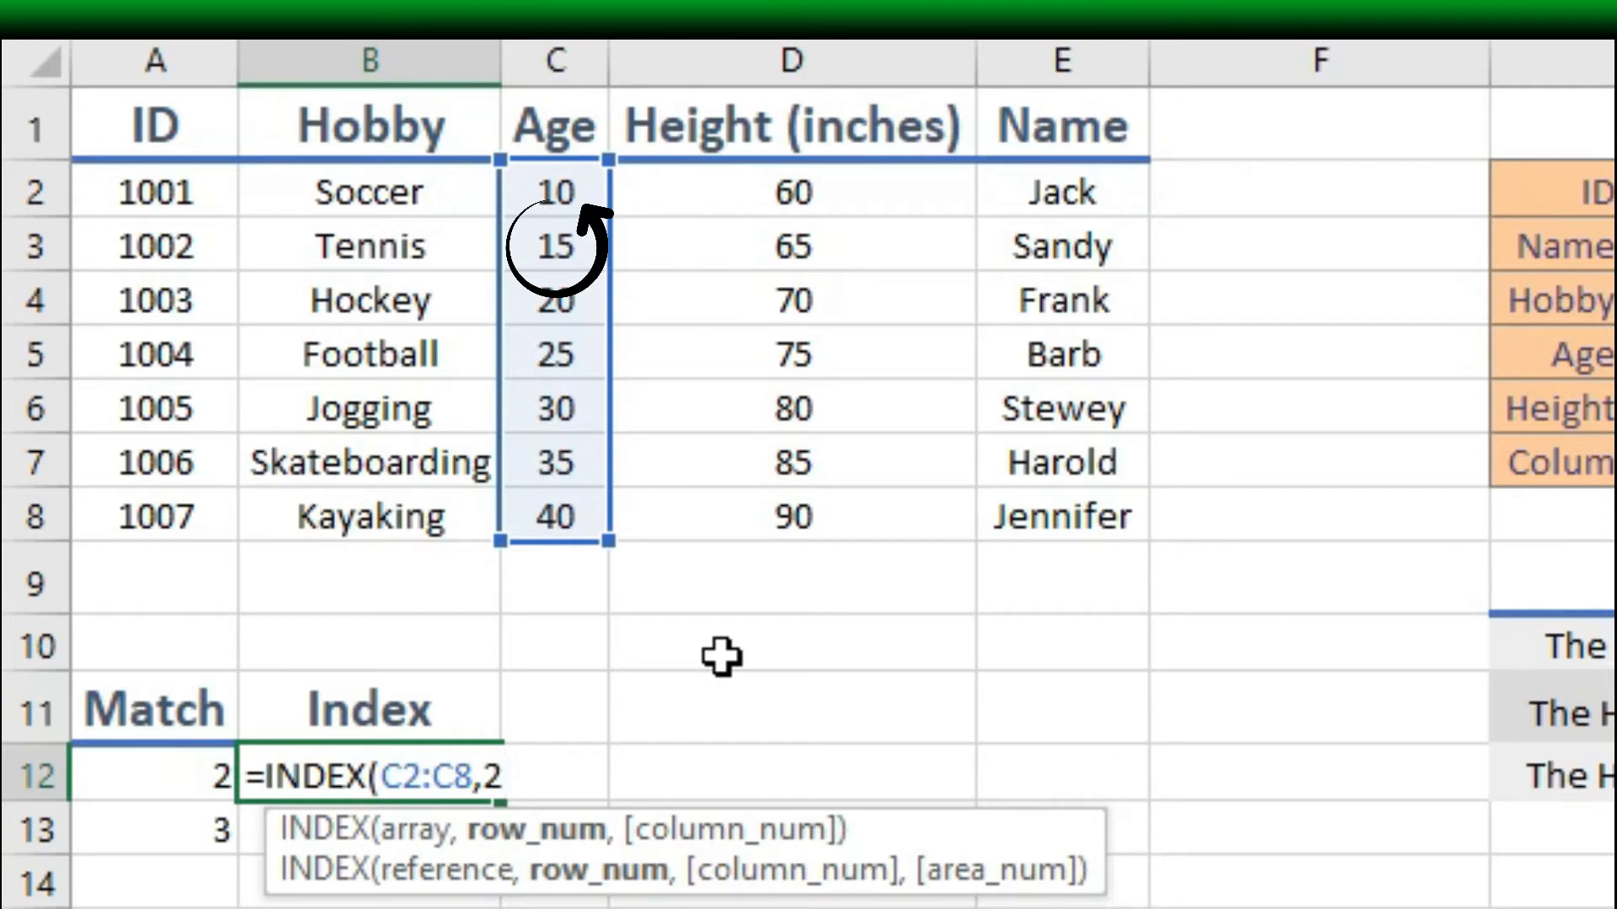
type(",")
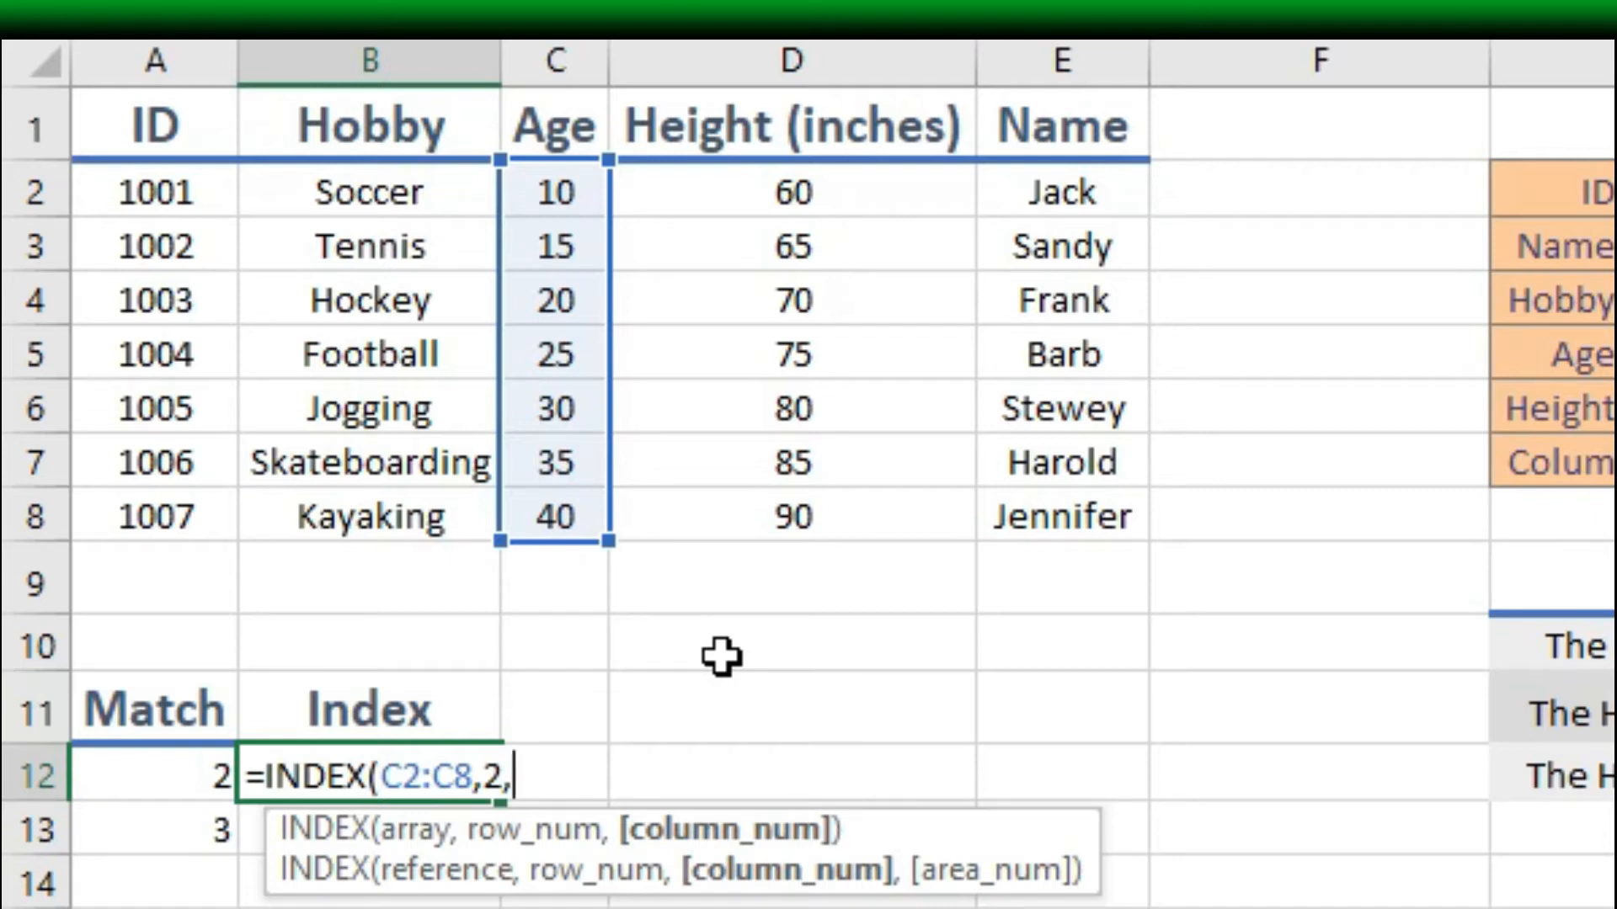
key("BackSpace")
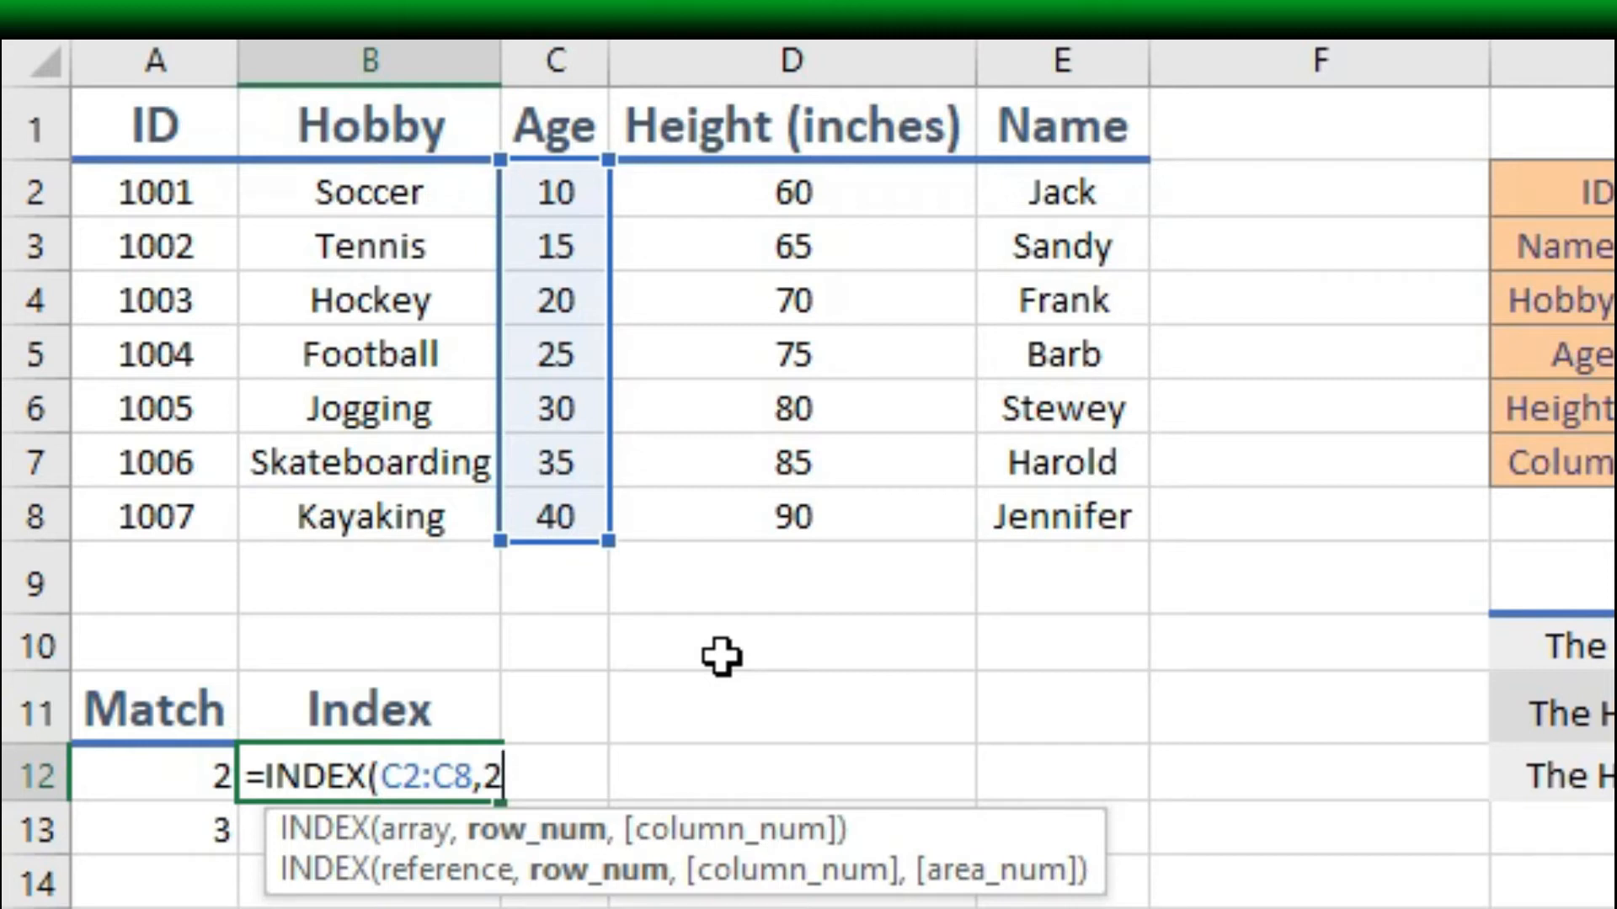
key("Return")
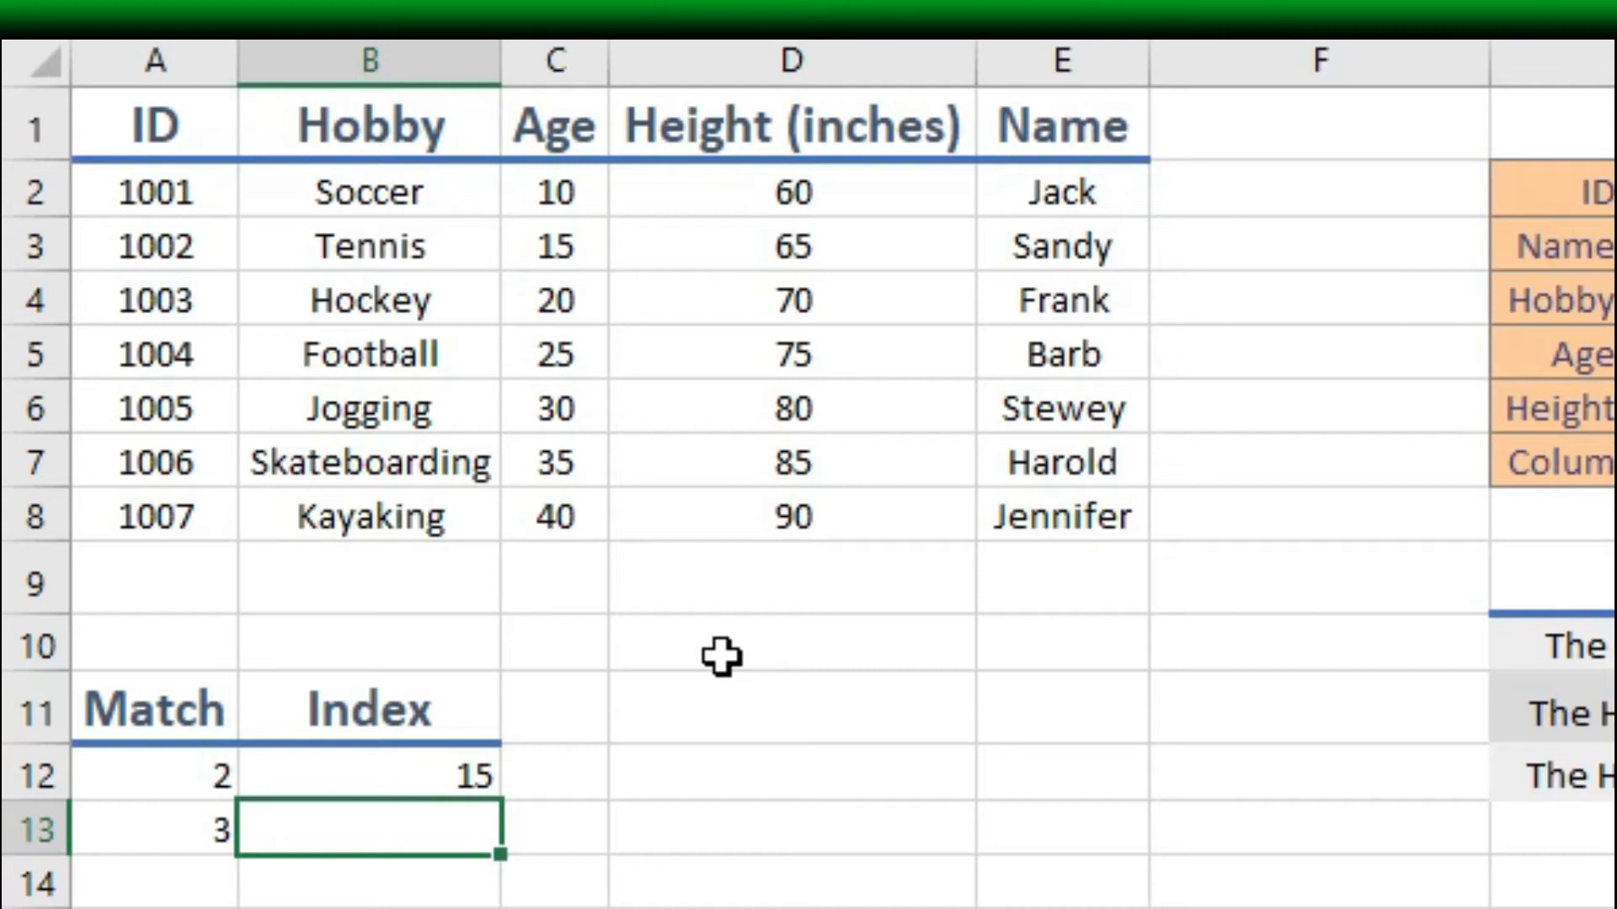
Step: Enter an INDEX formula in B13 that returns row 3, column 4 of the table range A2:E8
type("=i")
type("ndex")
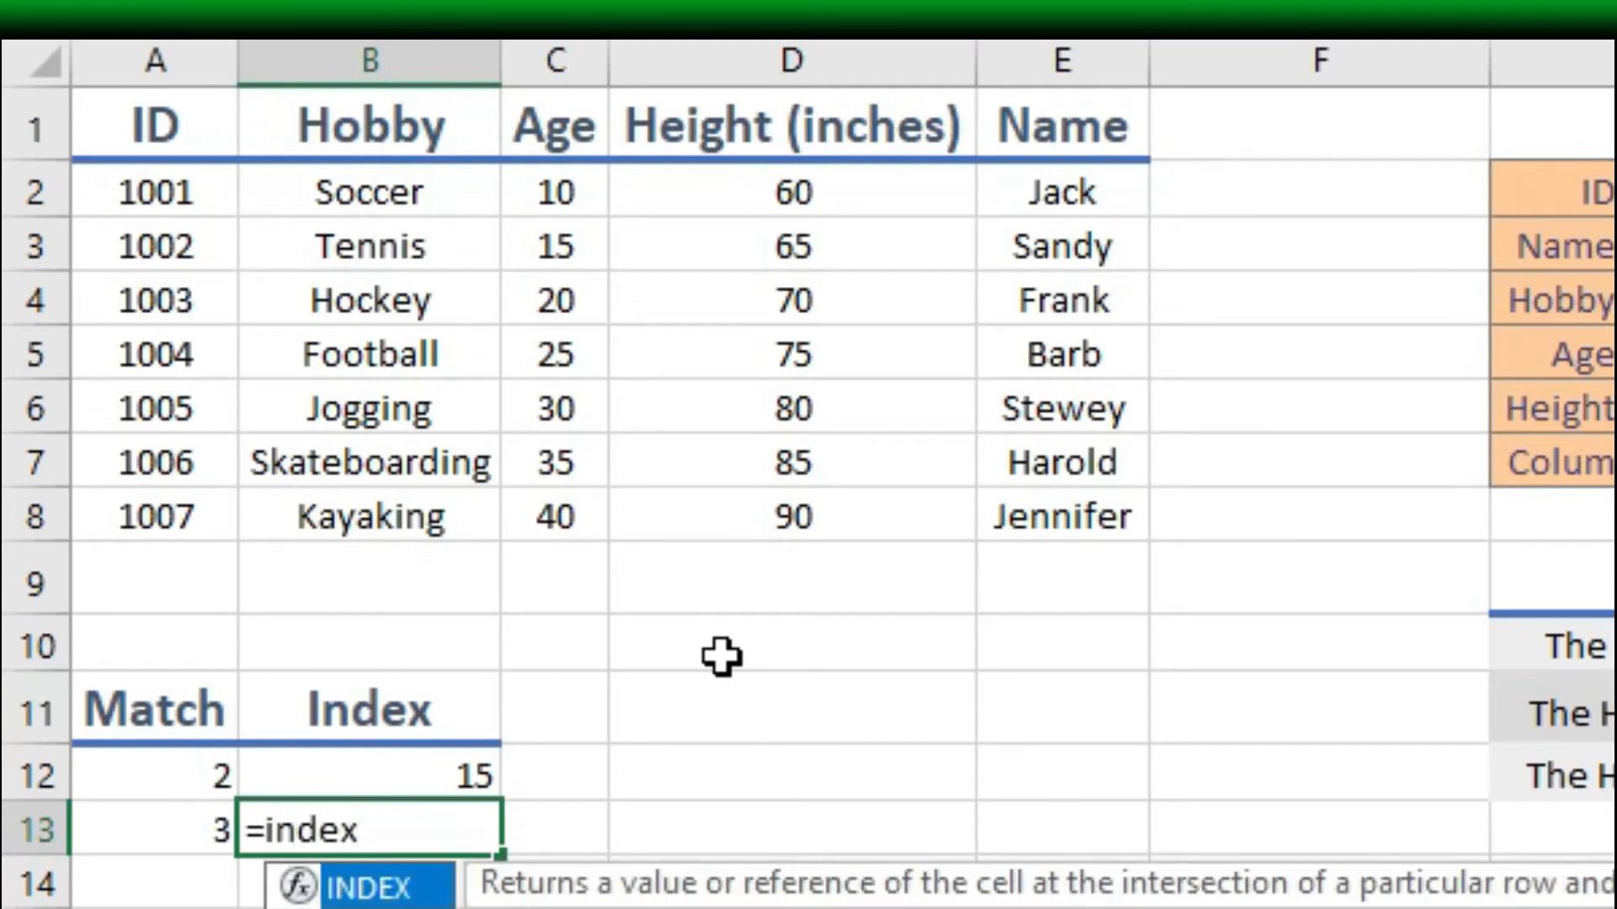
key("Tab")
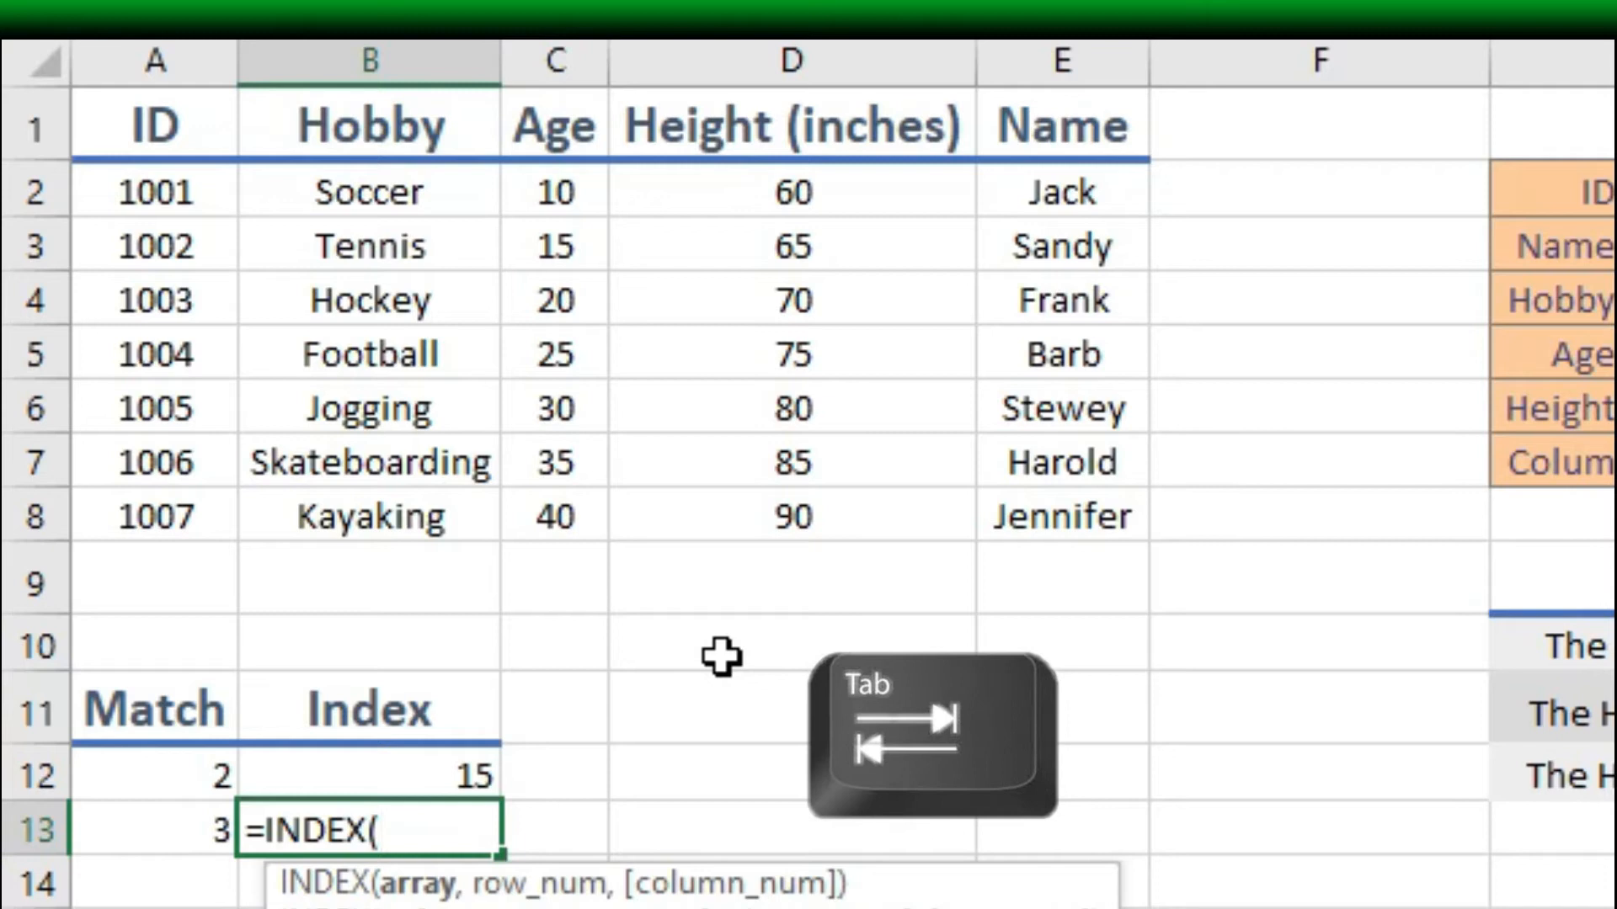
mouse_move(162, 195)
left_mouse_down()
mouse_move(653, 405)
mouse_move(1067, 520)
left_mouse_up()
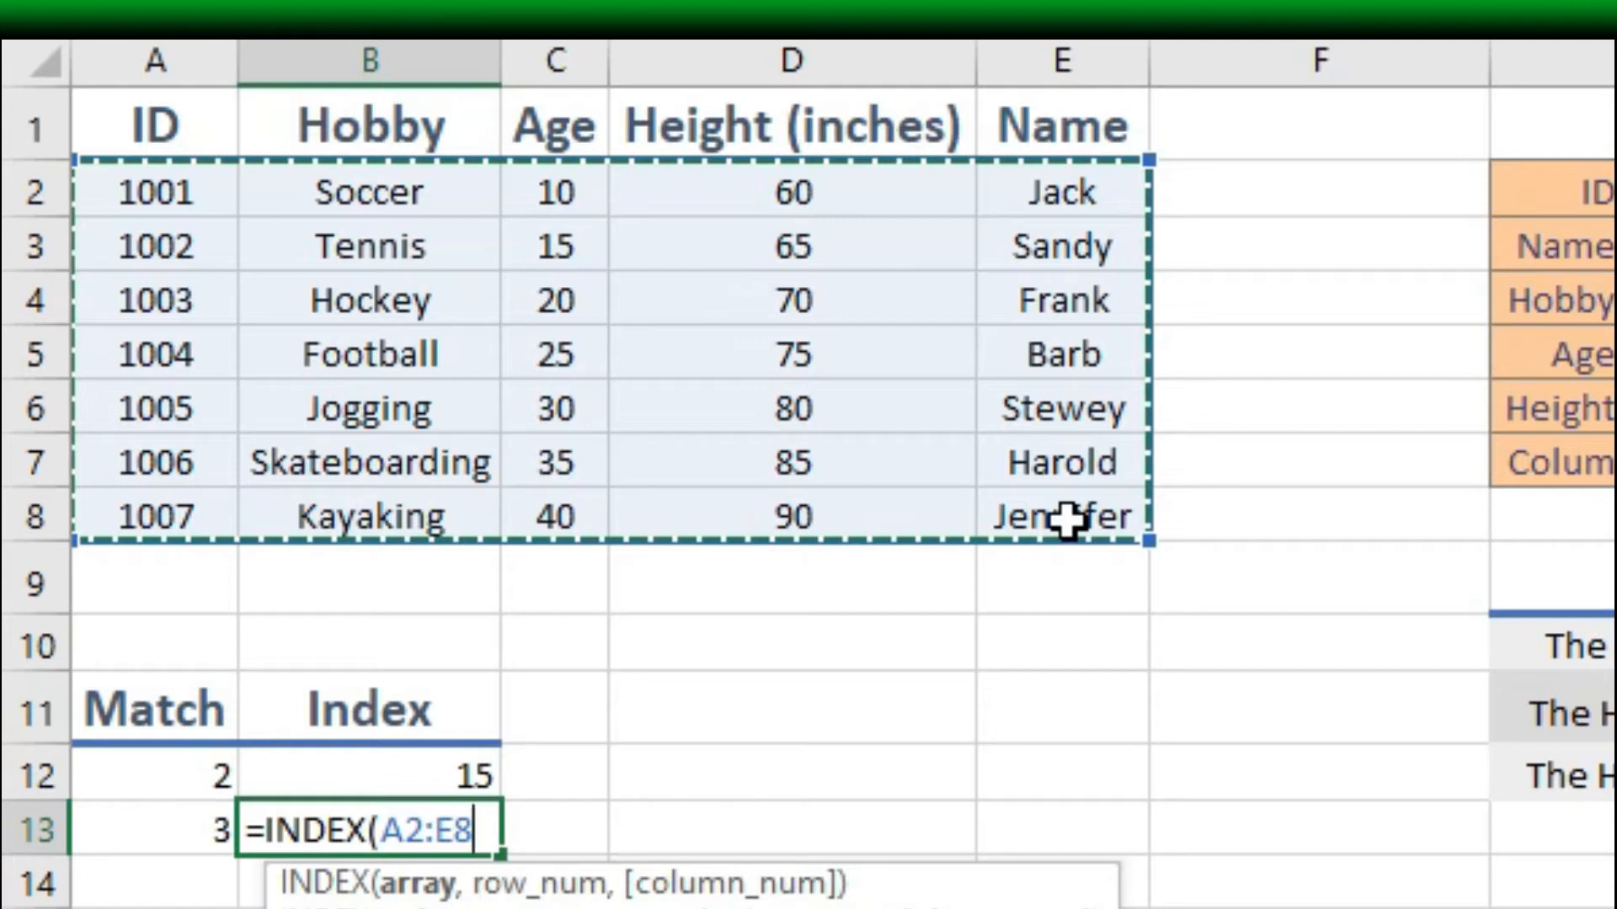
type(",")
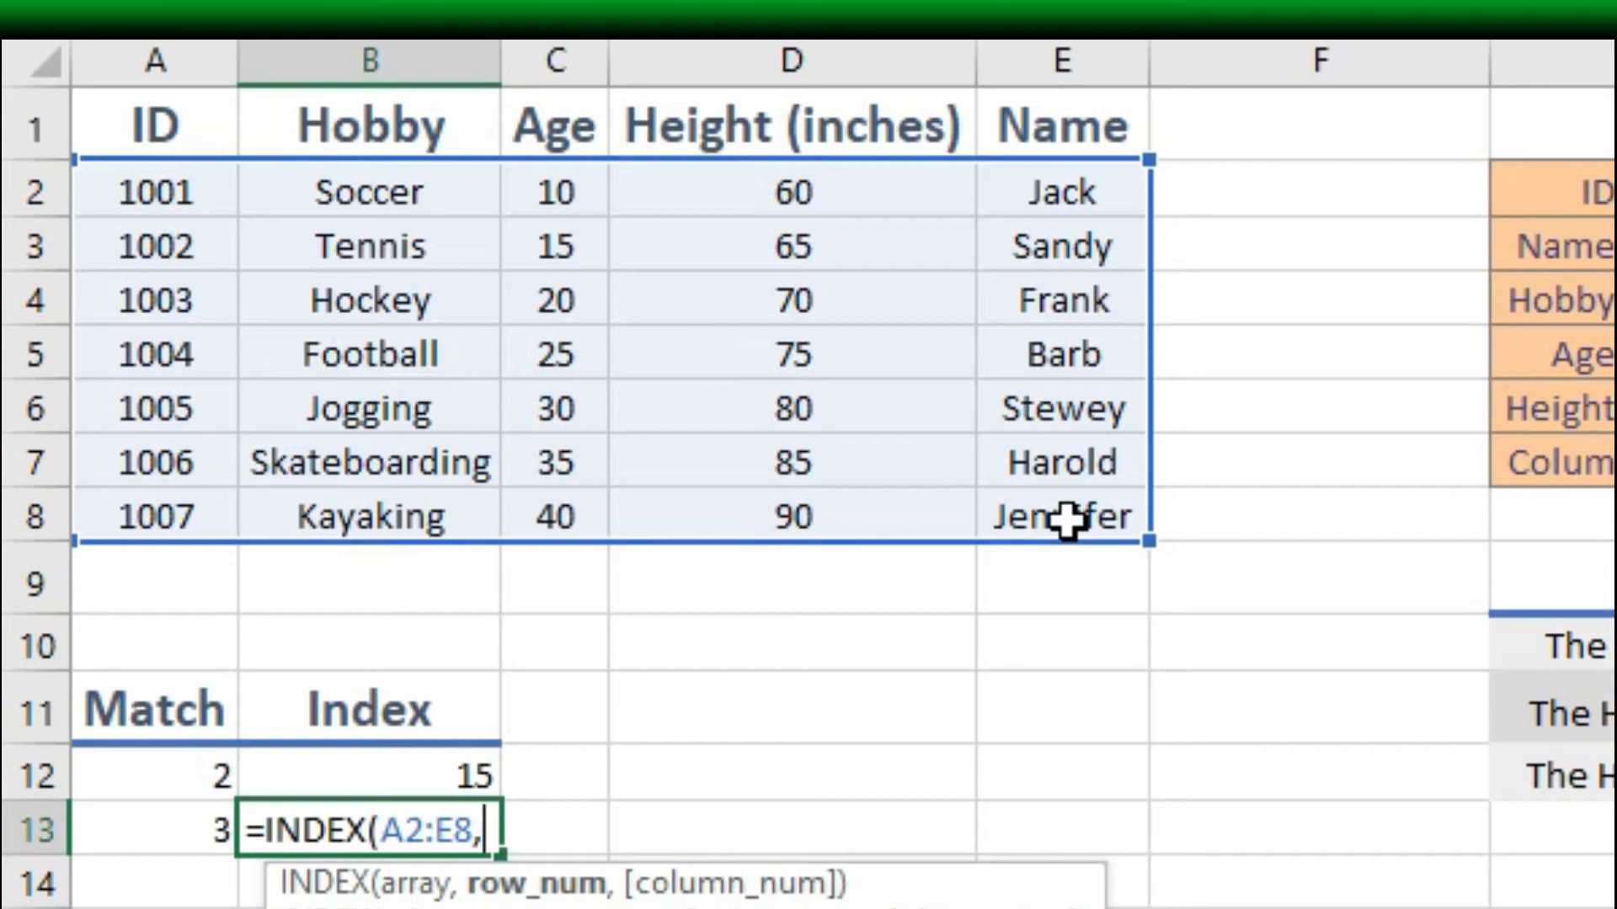
type("3,")
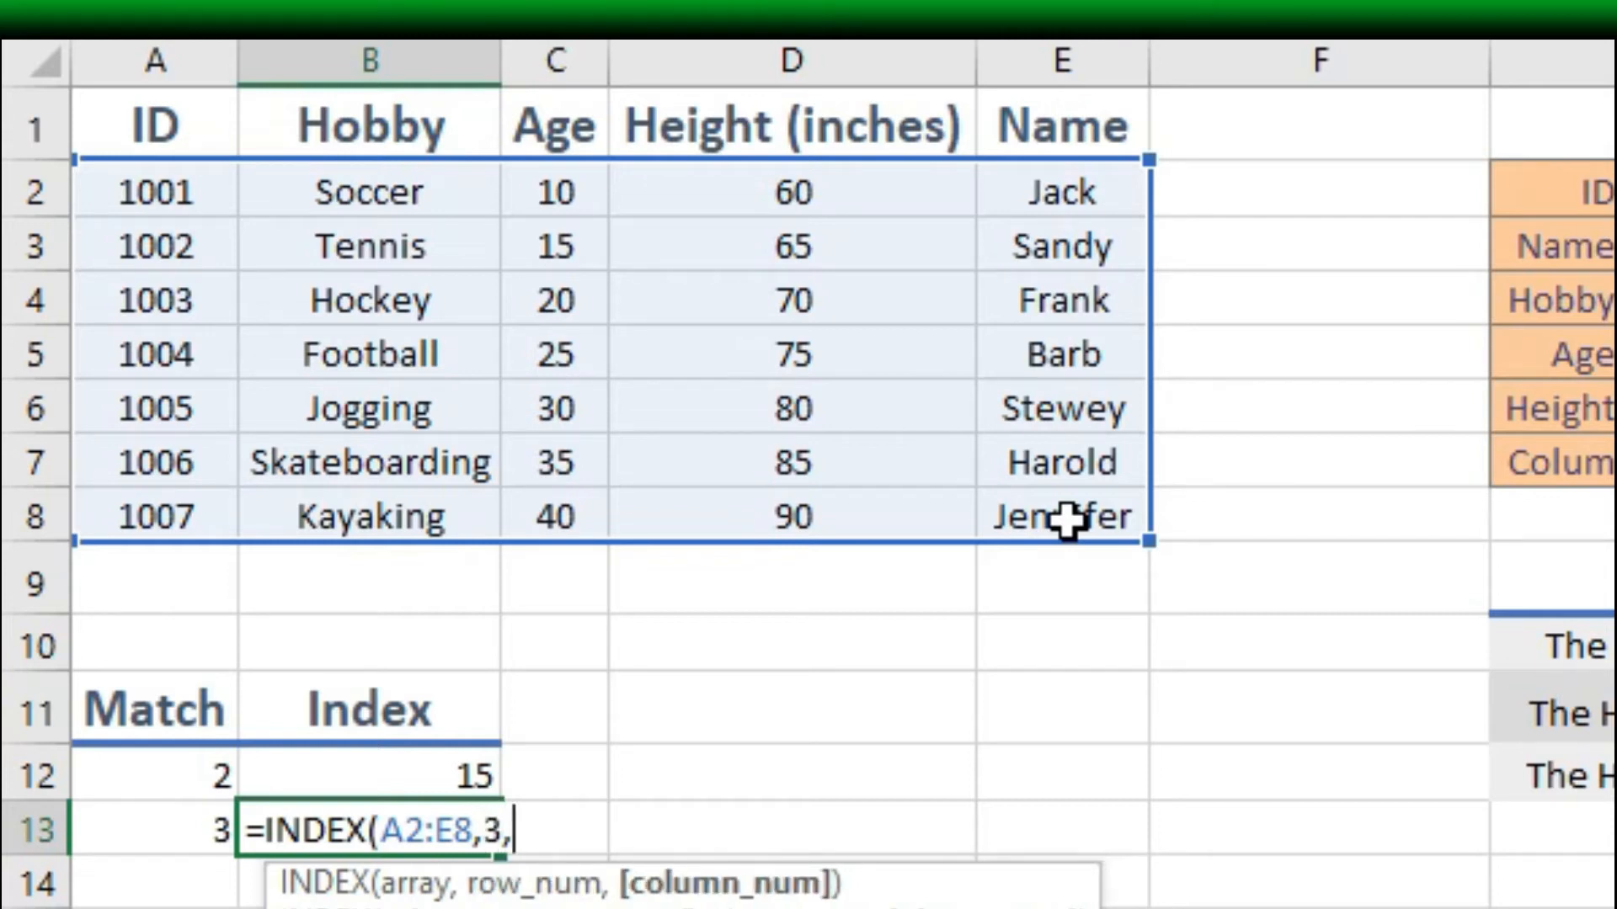
type("4")
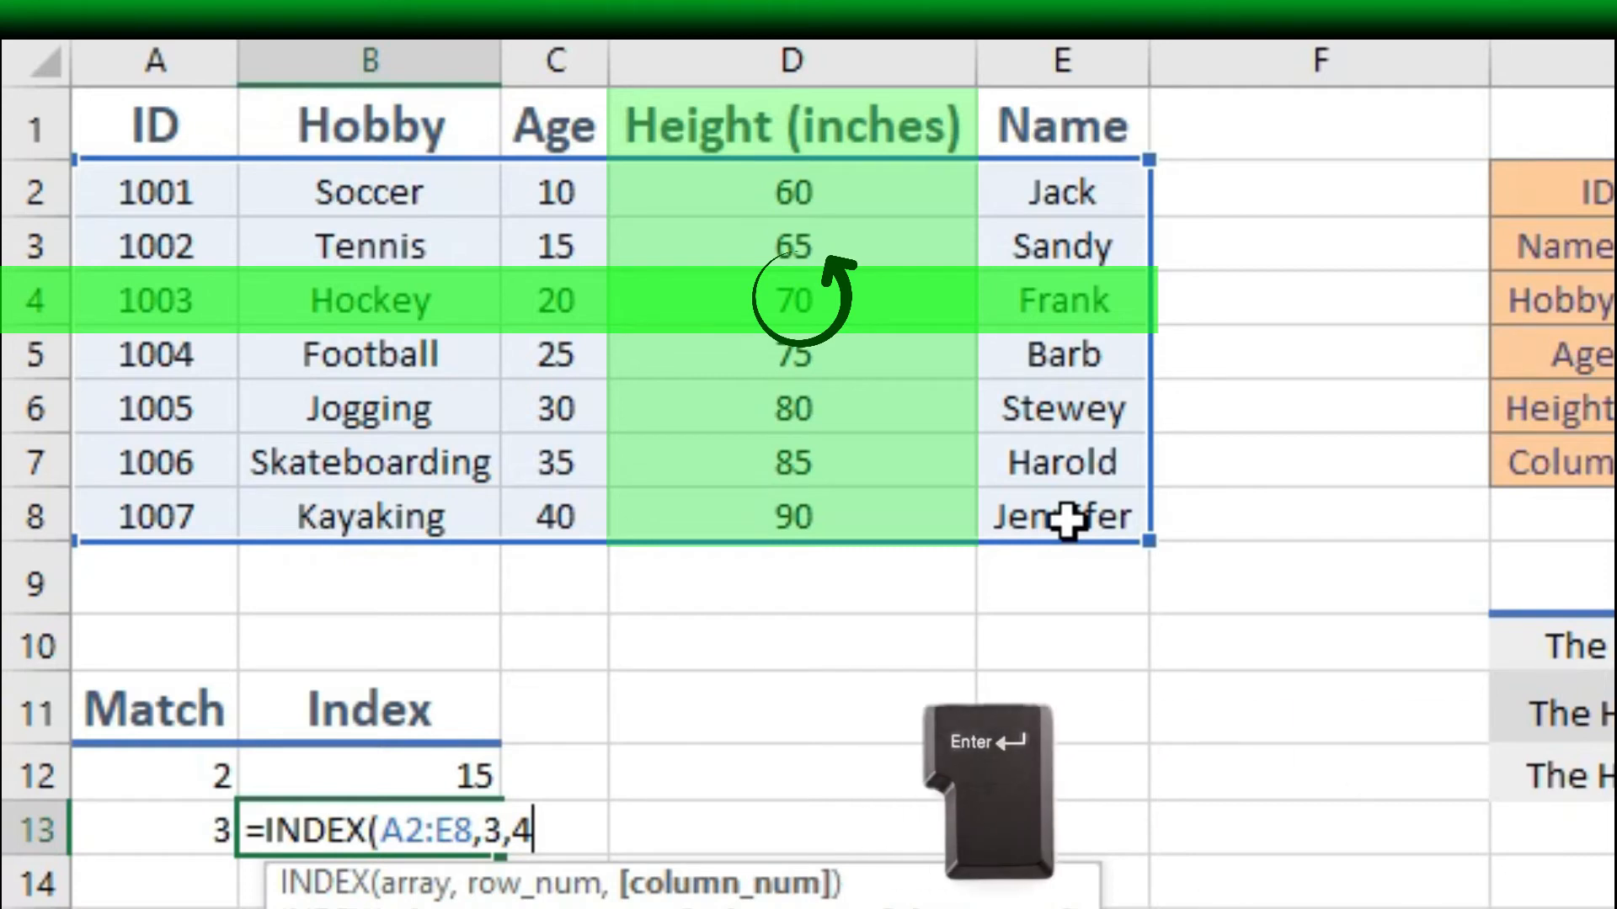
key("Return")
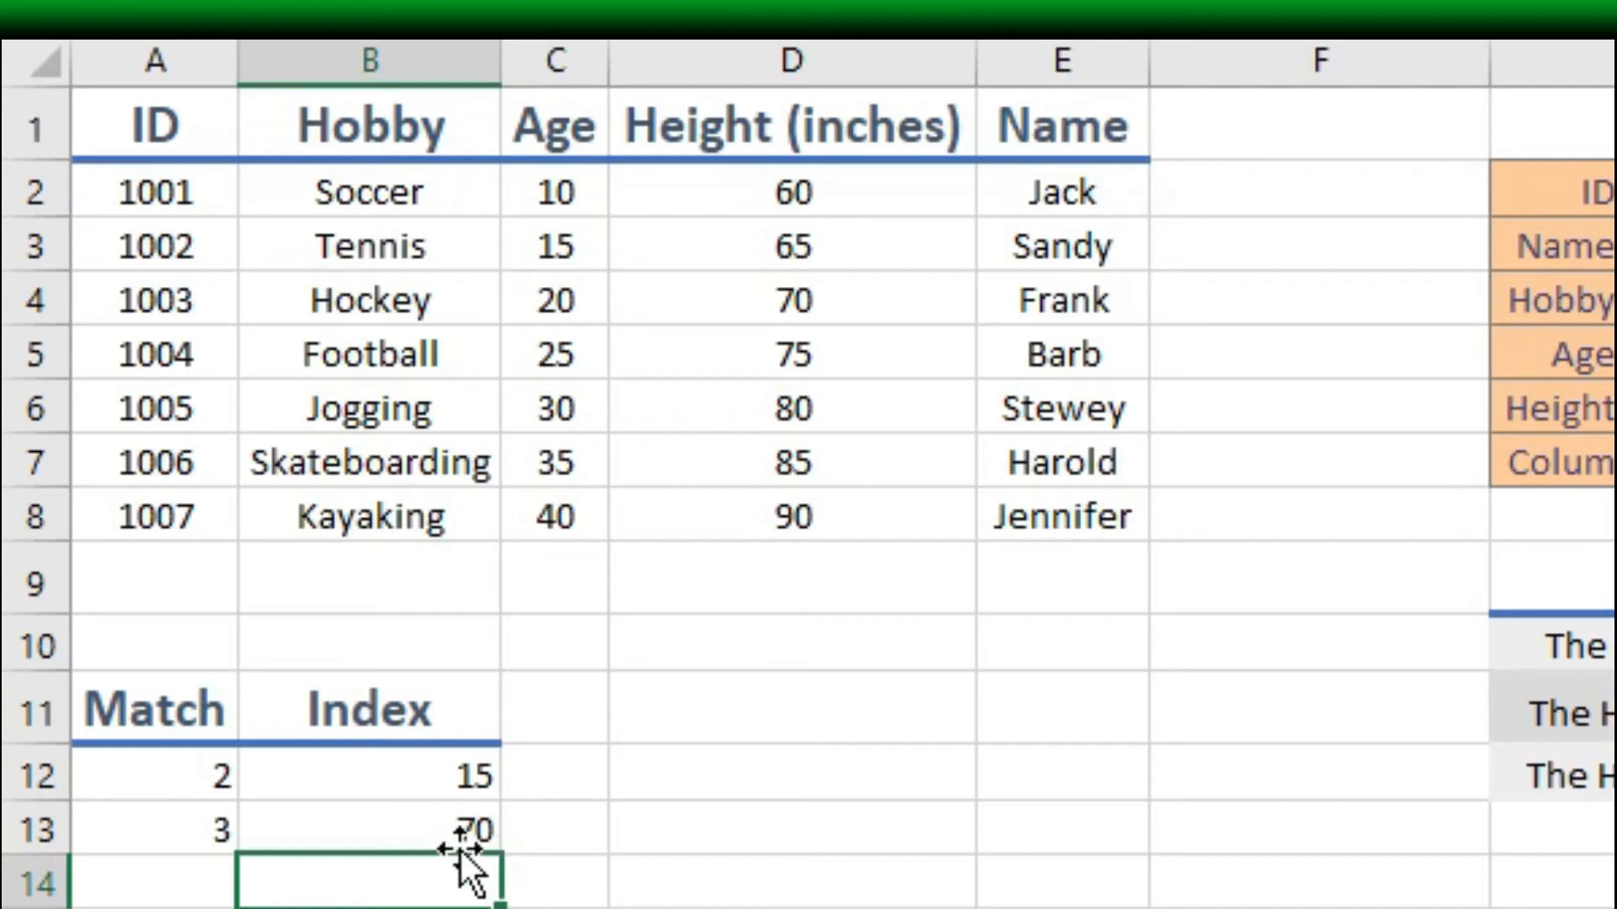
Step: Edit the INDEX formula in B13 to use row number 4 and column number 1
left_click(440, 830)
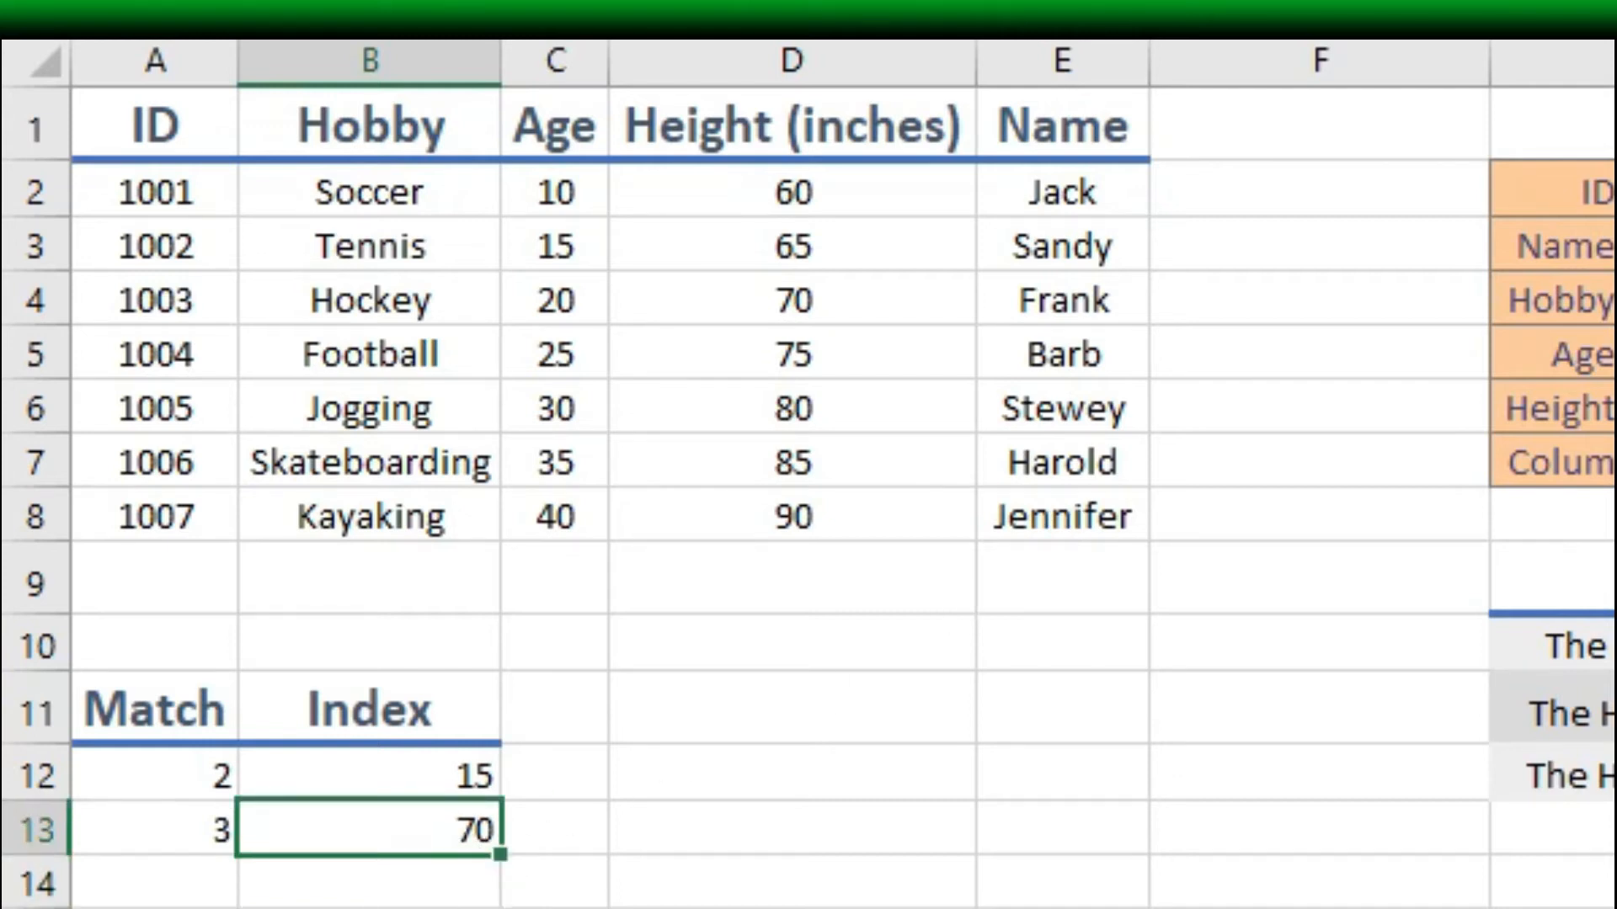
key("F2")
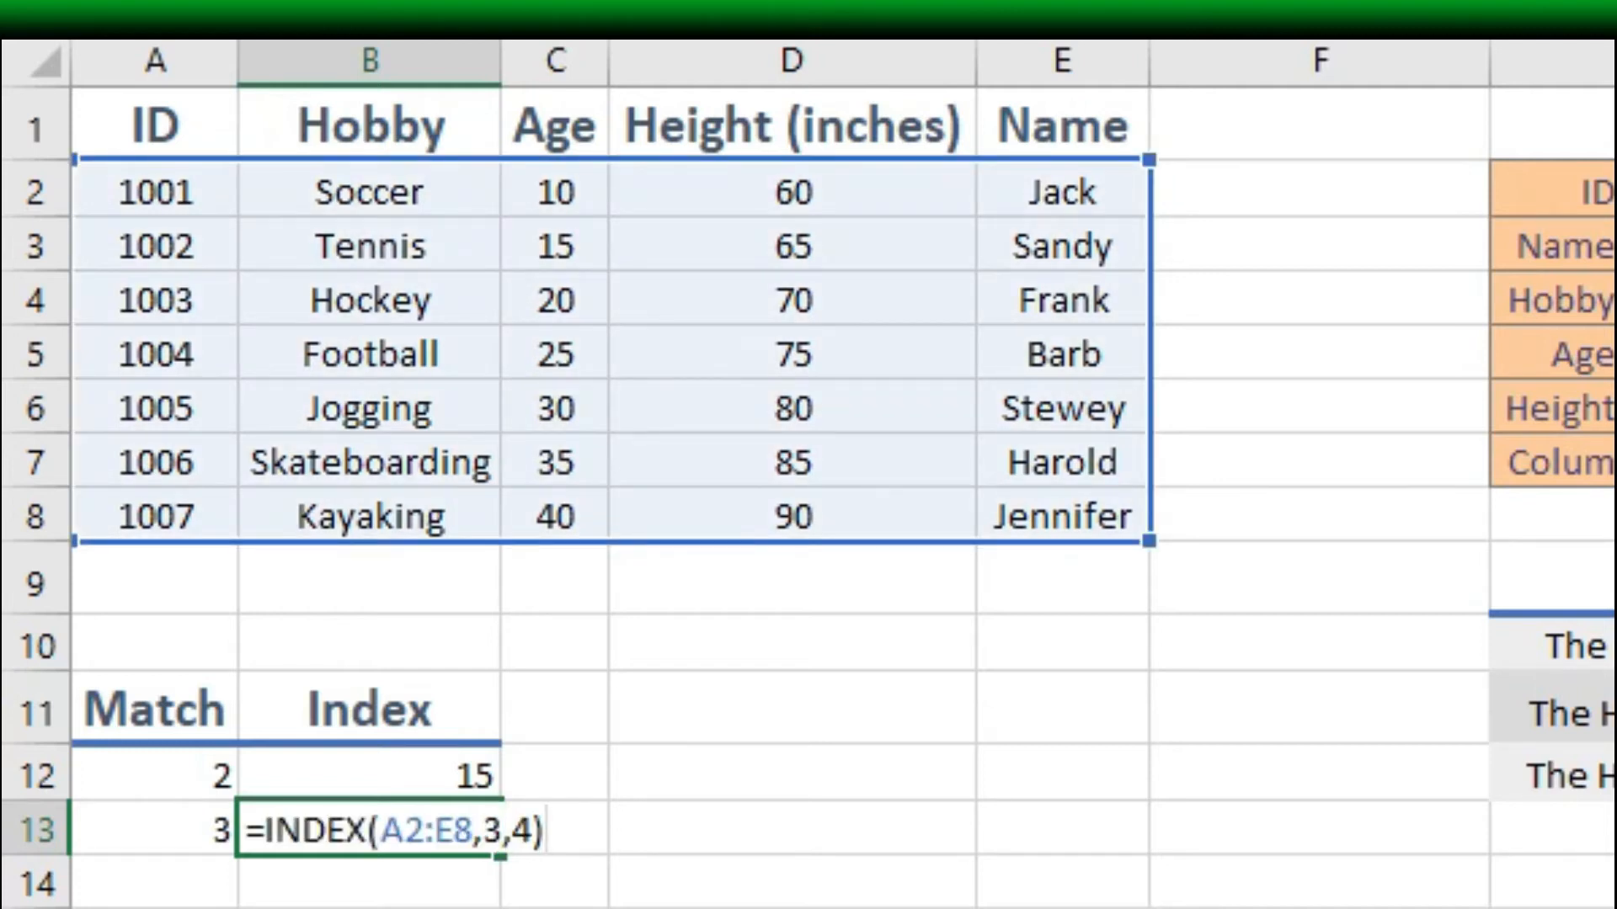
key("Left")
key("Left")
key("Left")
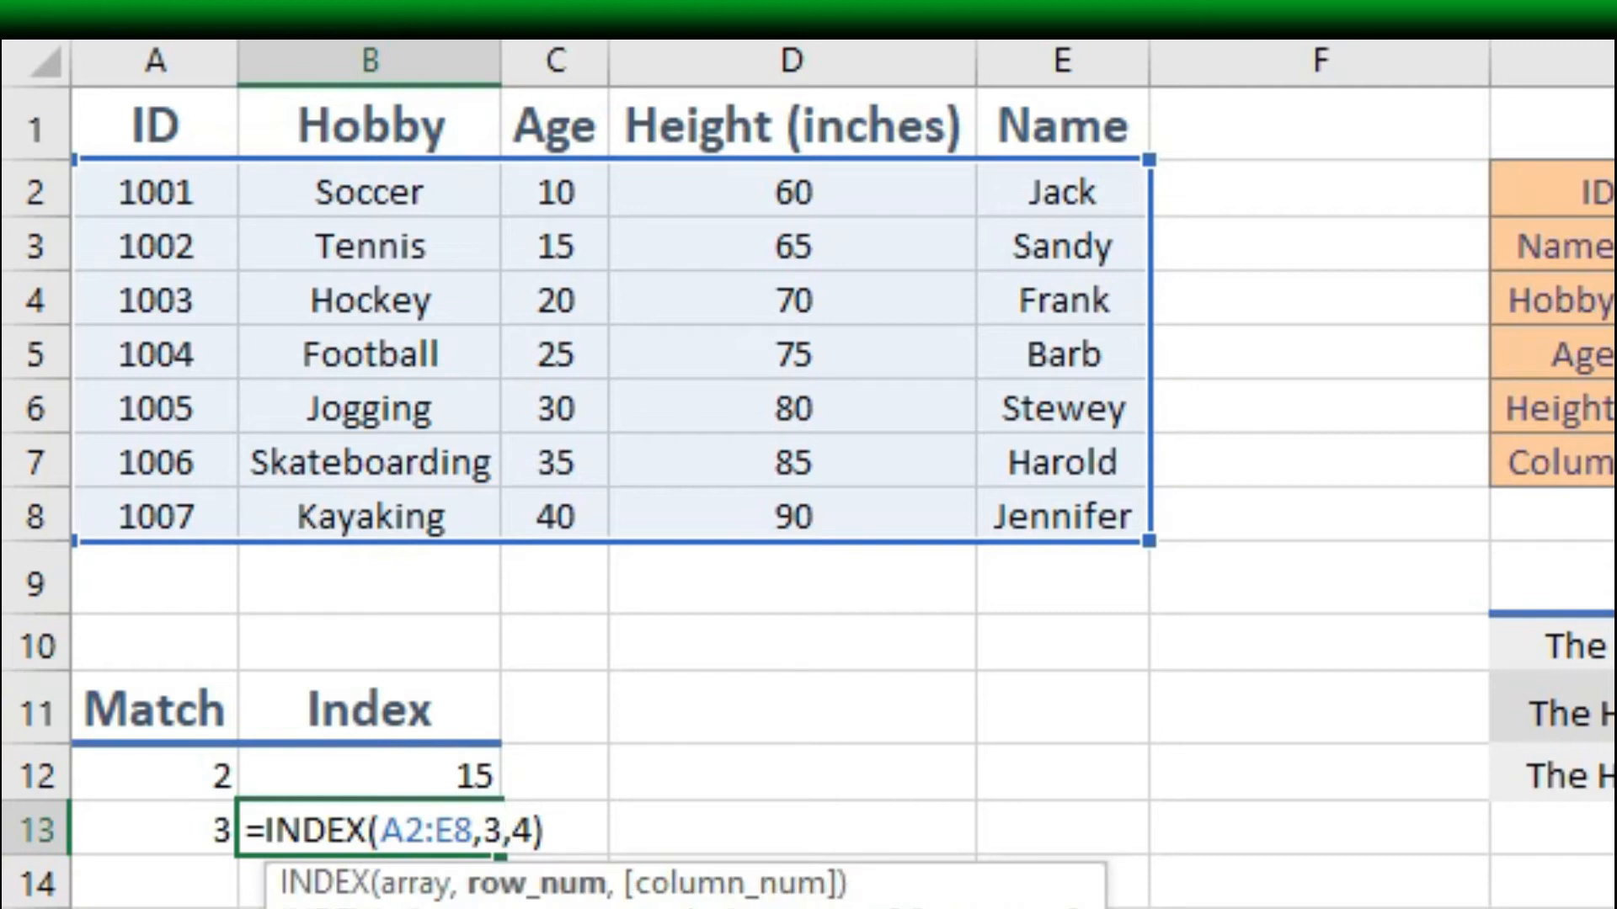
key("BackSpace")
type("4")
key("Right")
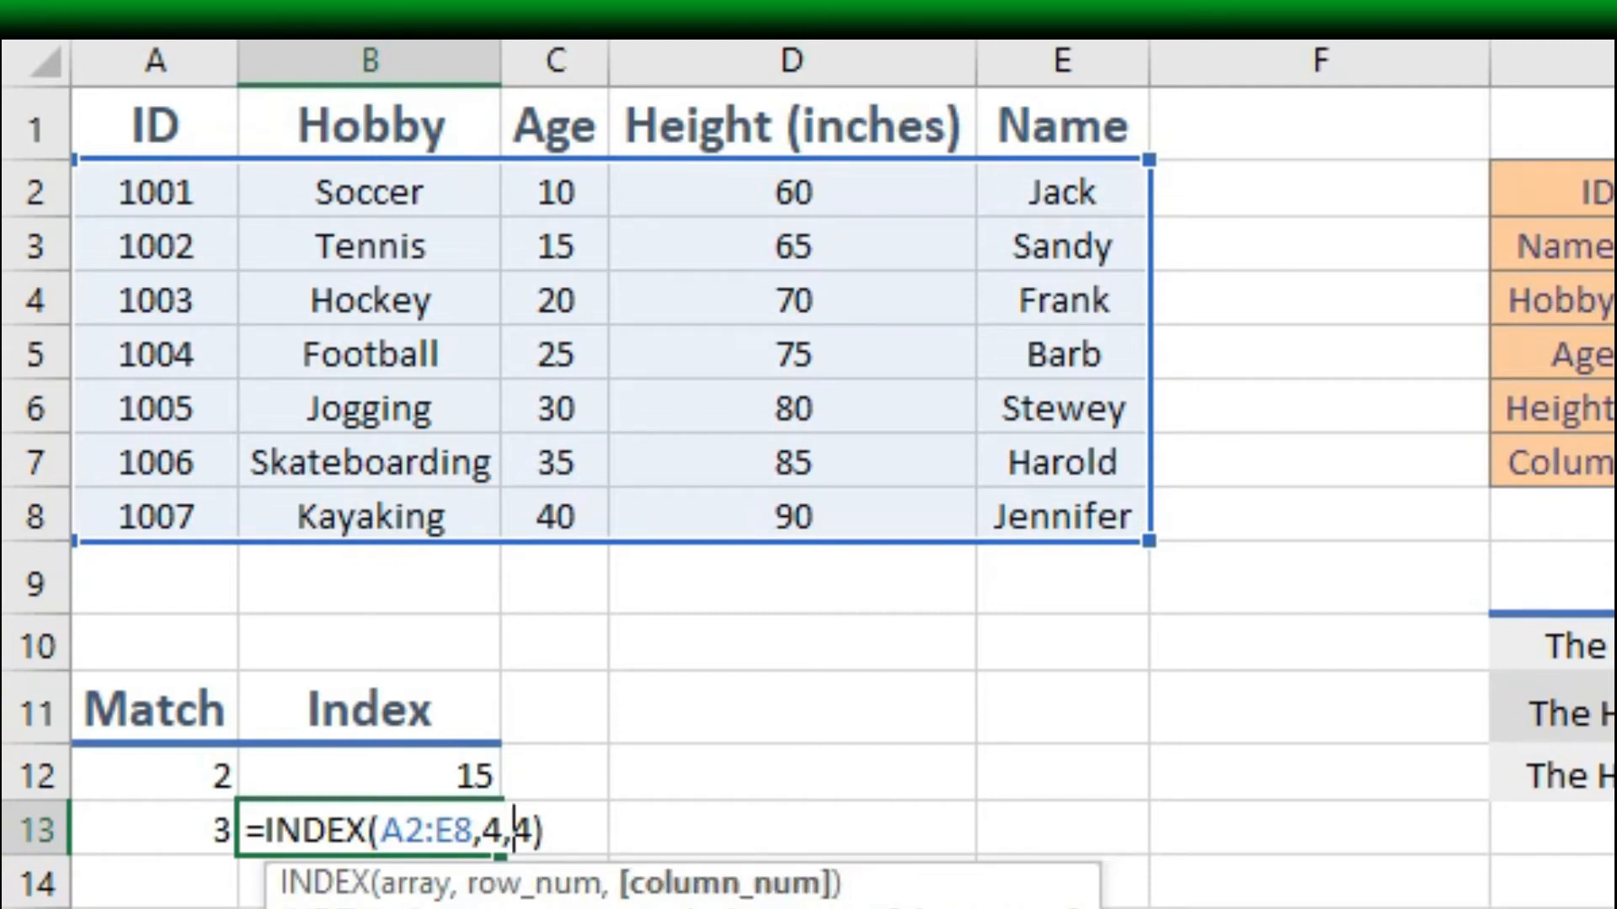
key("Delete")
type("1")
key("Return")
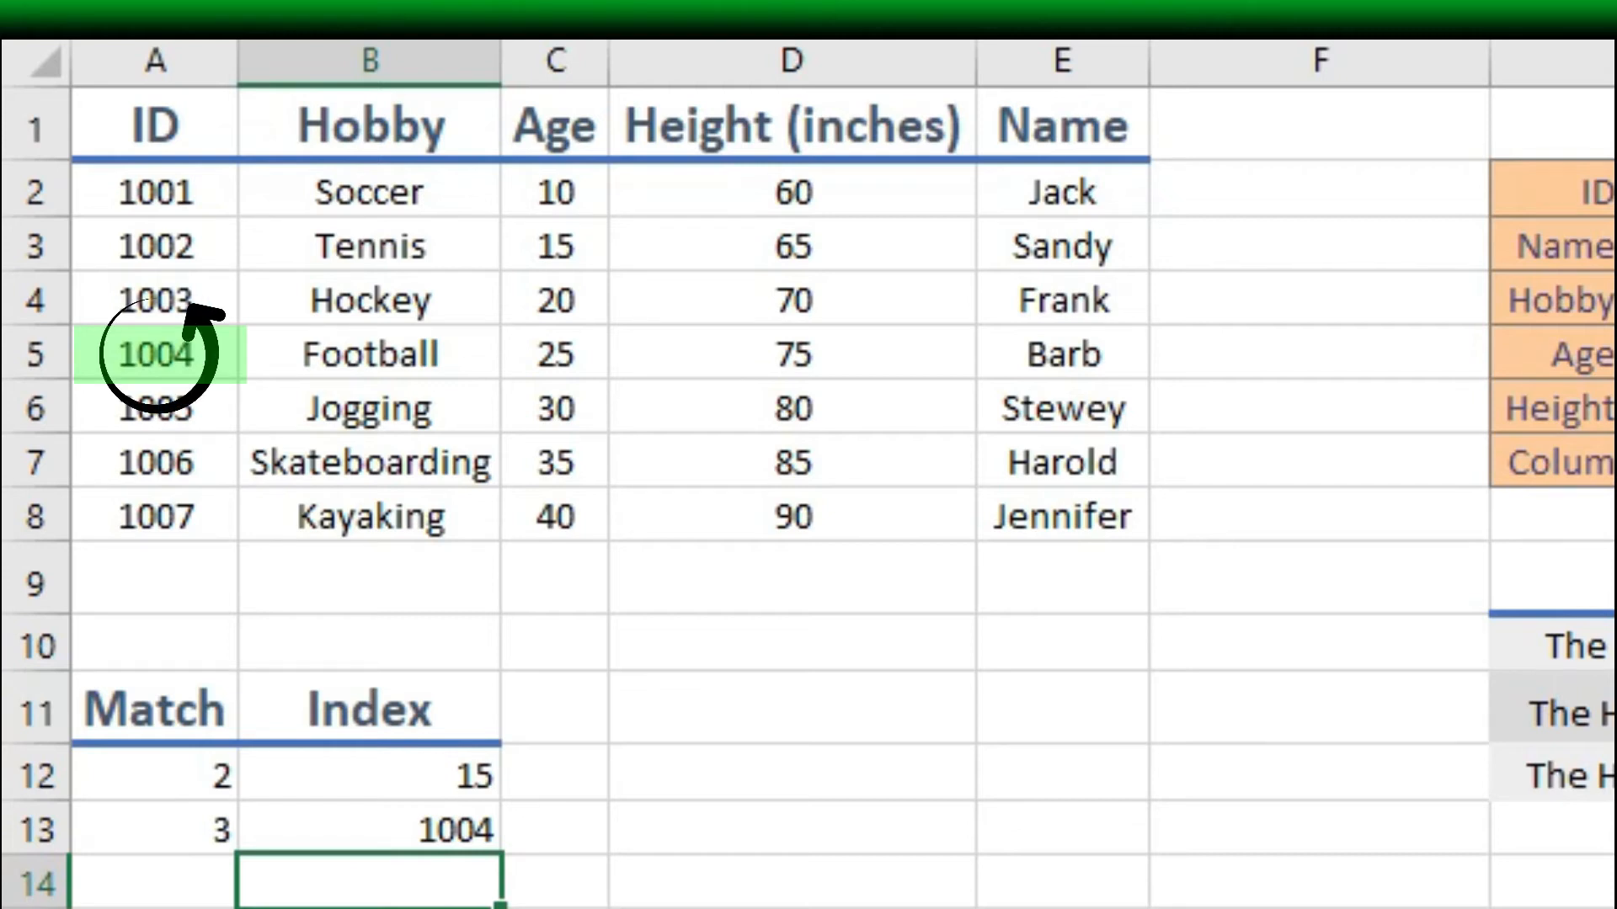
Step: Review the arguments of the INDEX formula in B13 without editing them
left_click(442, 832)
key("F2")
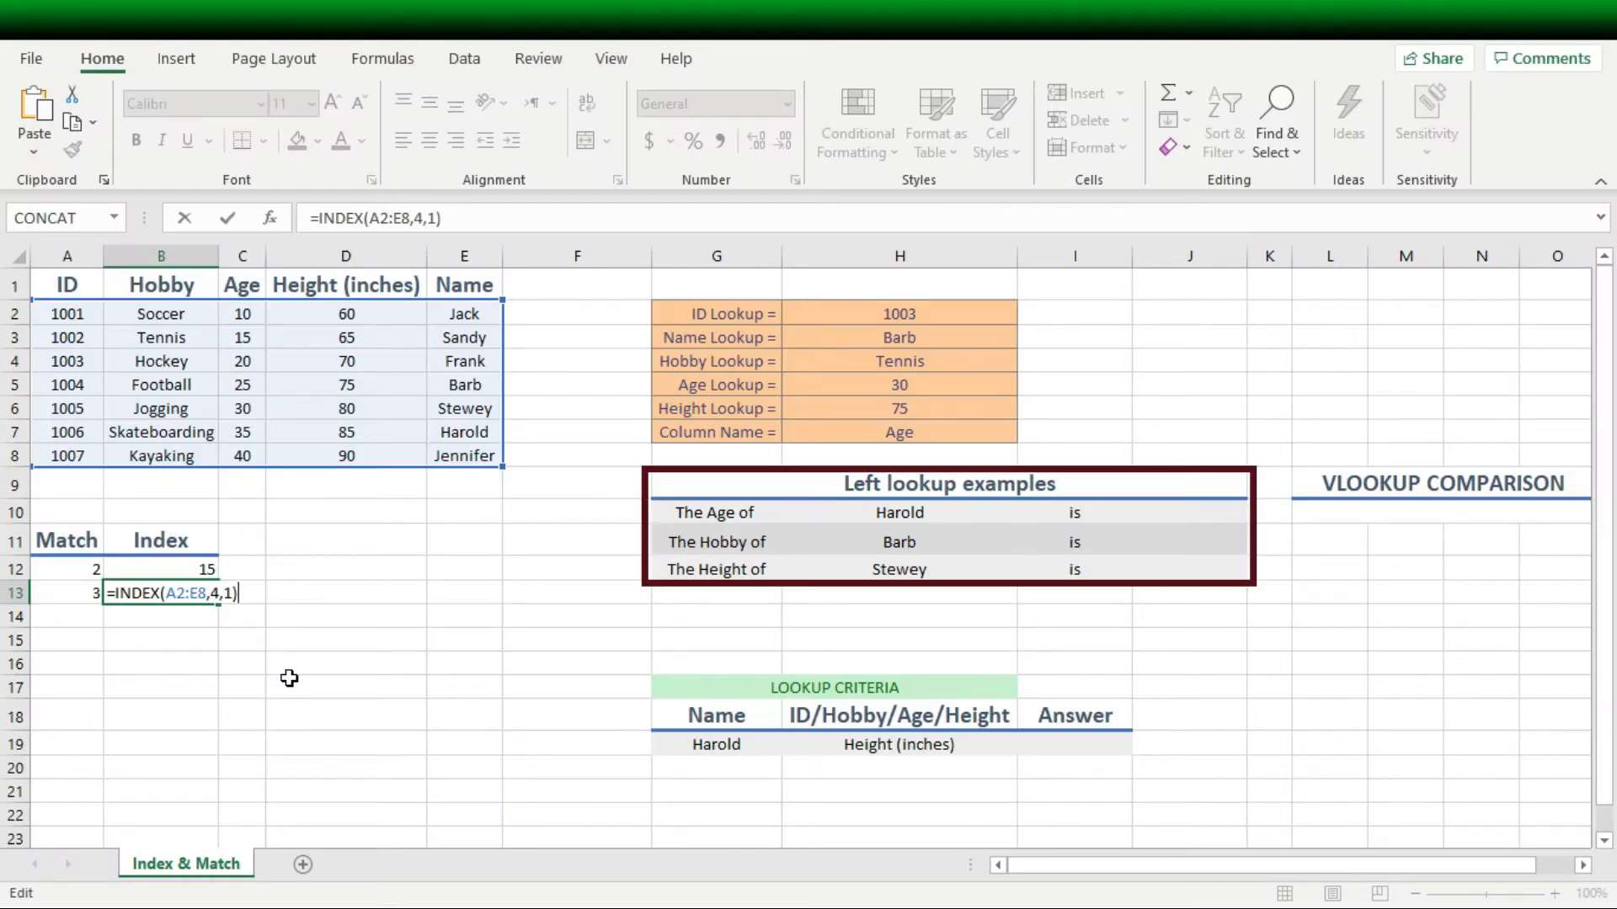
key("Return")
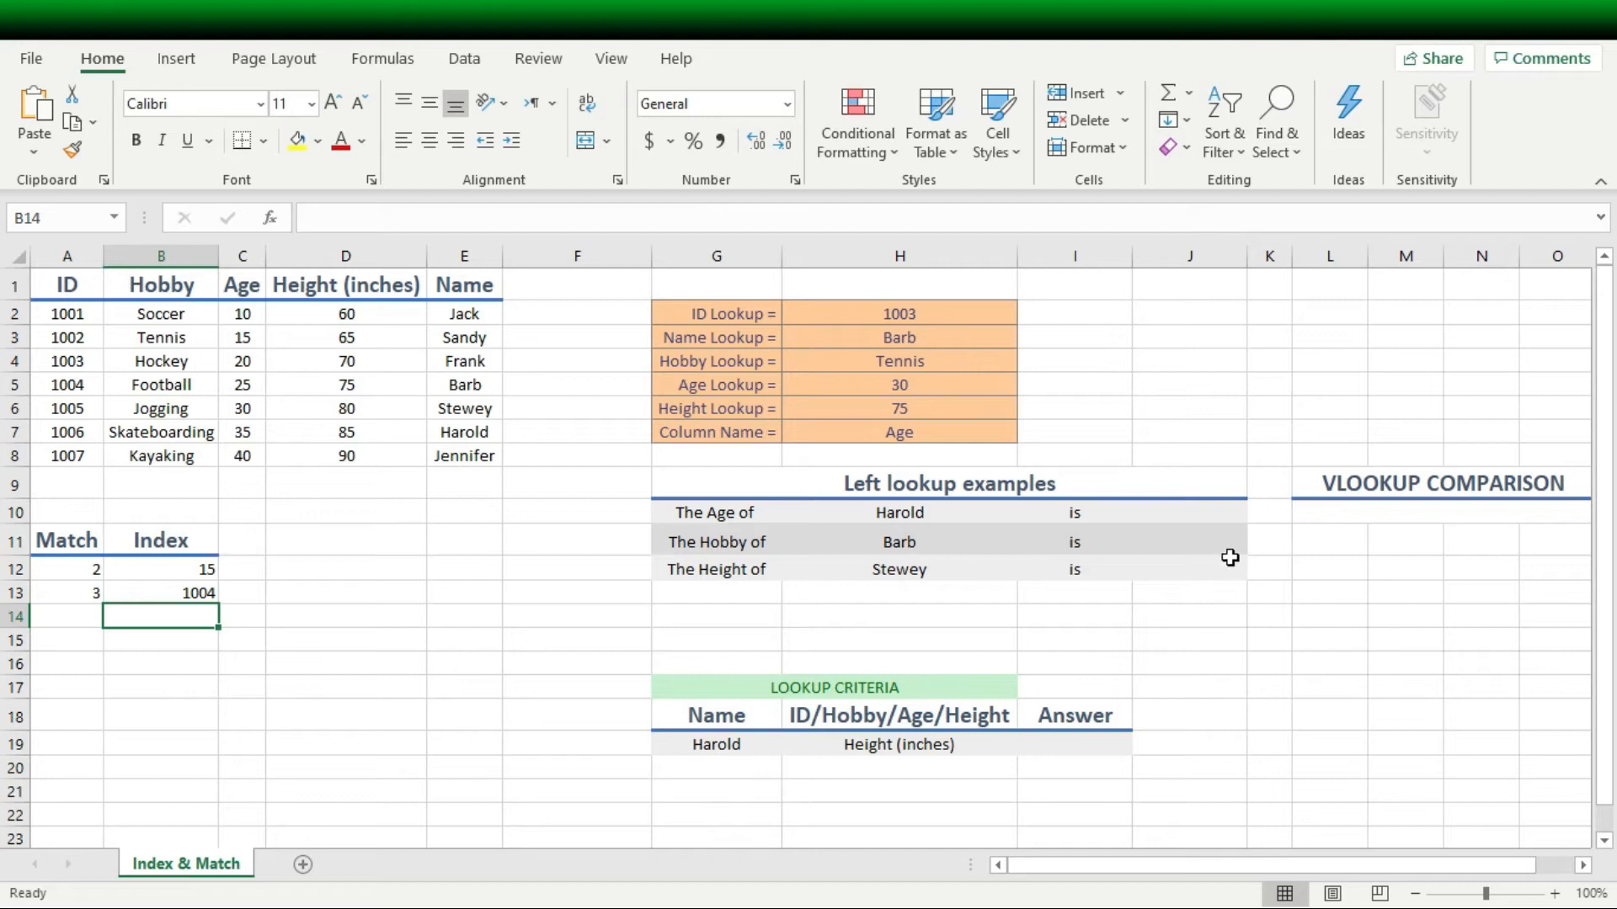
Step: Start an INDEX formula in J10 with the Age values C2:C8 as the array
left_click(1188, 511)
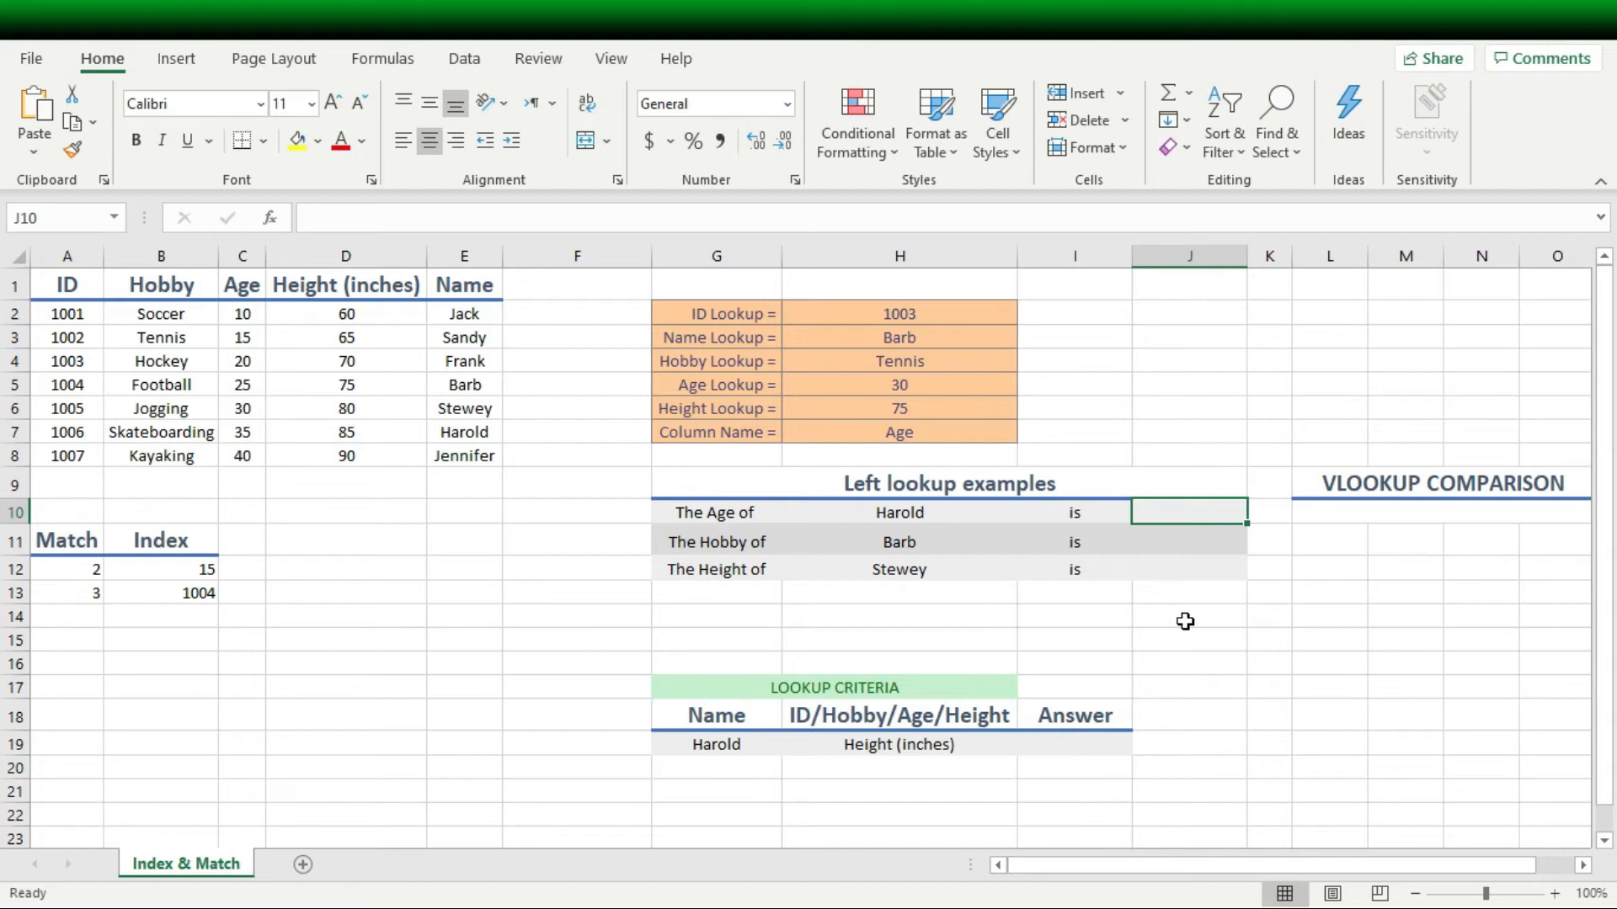
type("=")
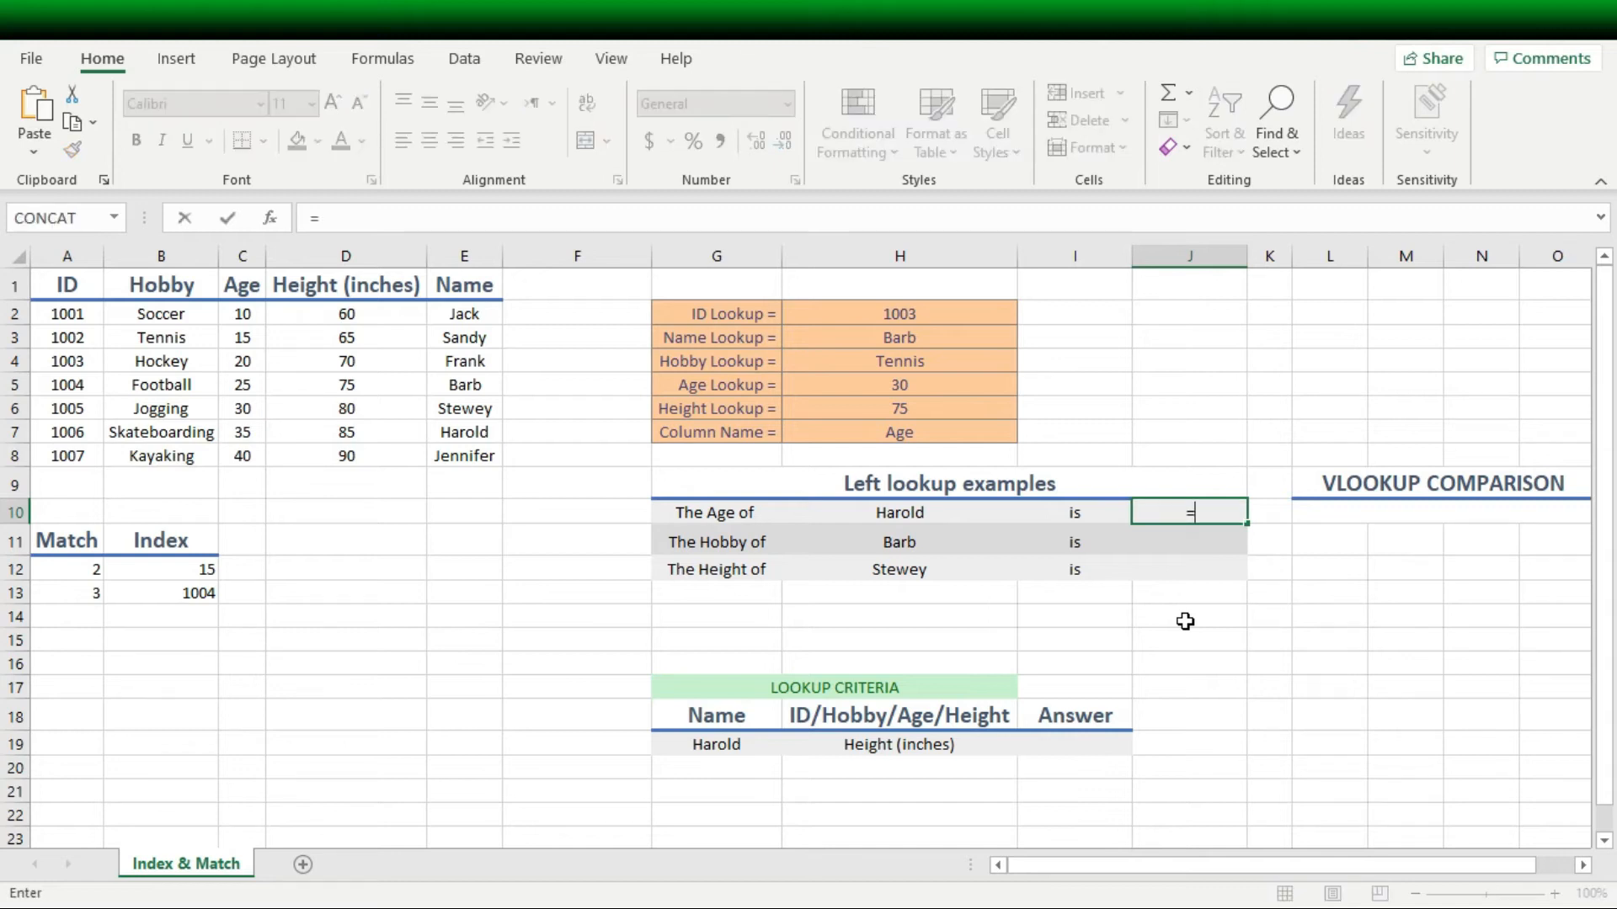
type("ind")
key("Tab")
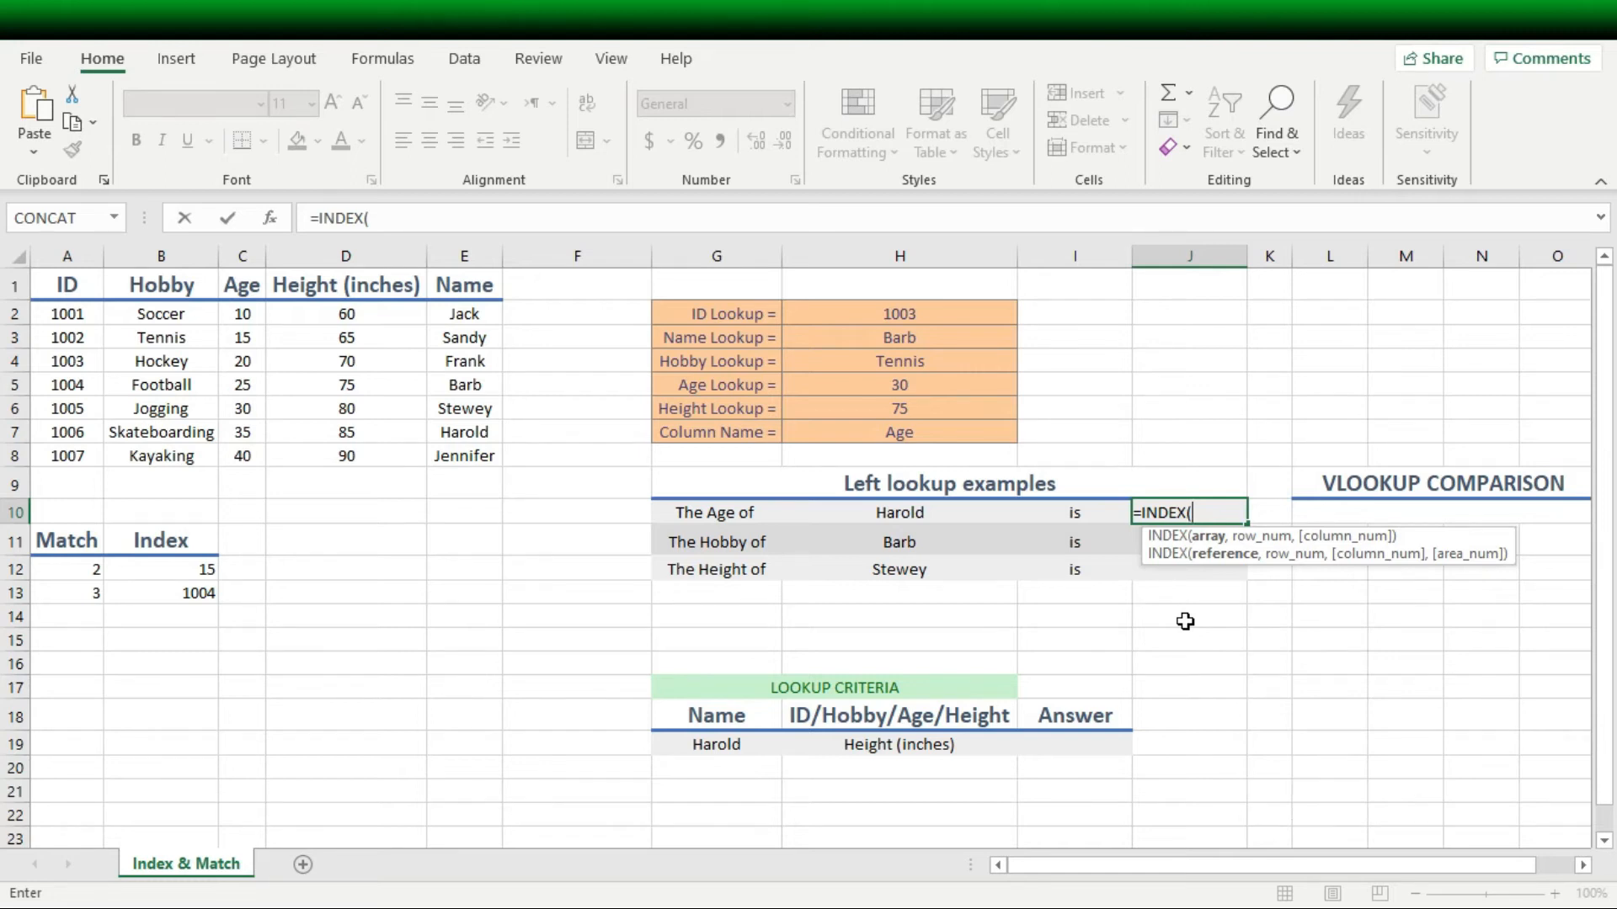
left_click_drag(244, 314, 245, 460)
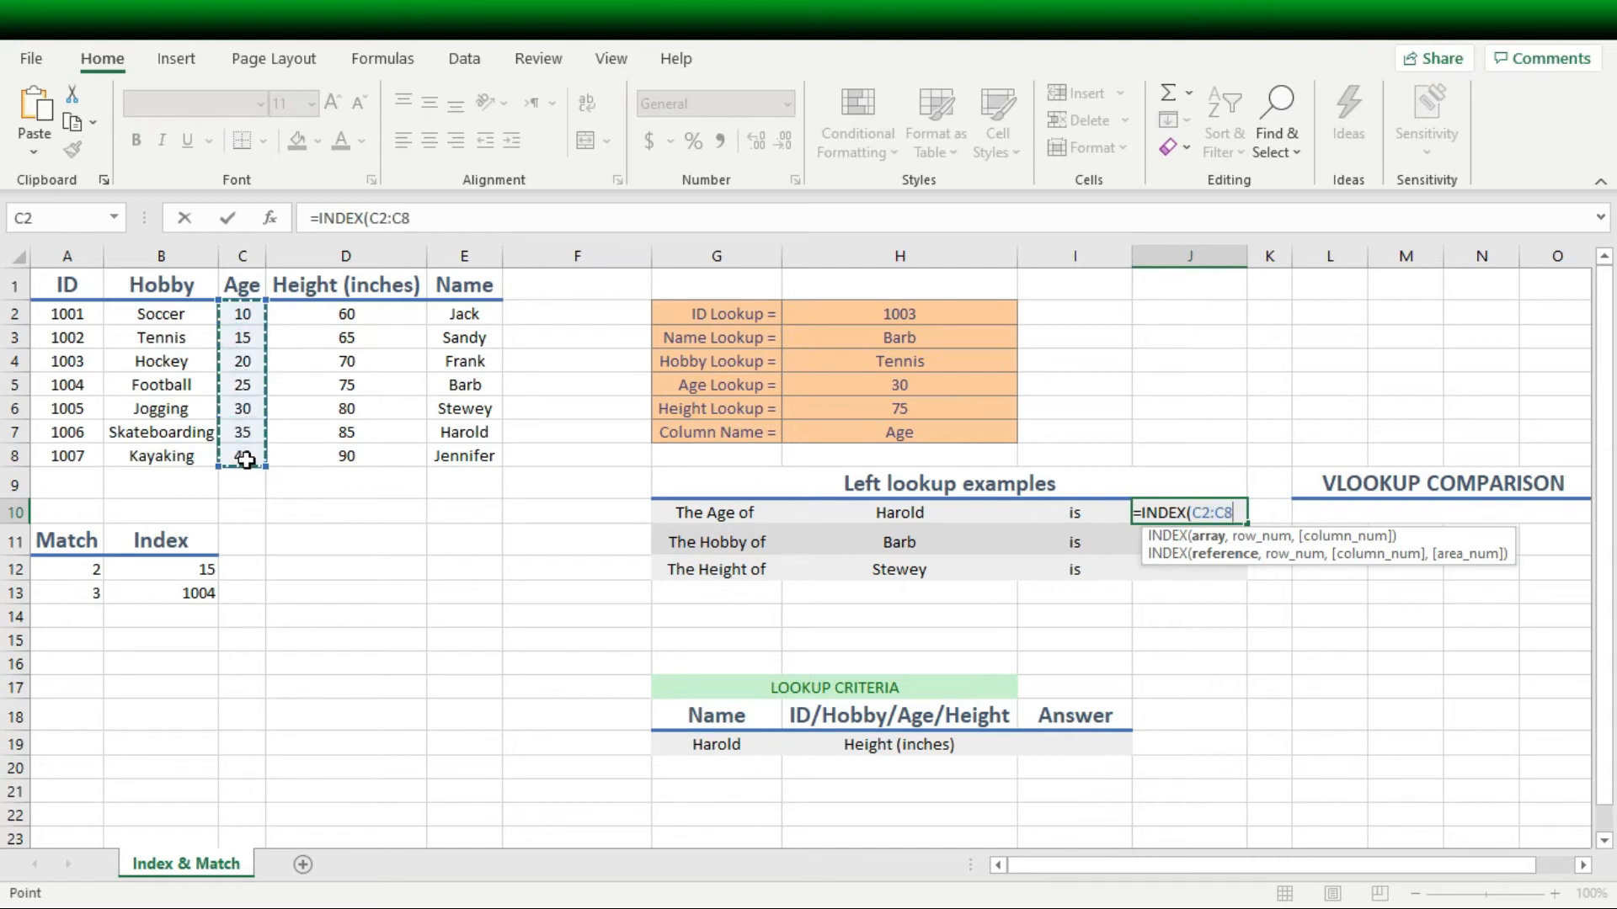
type(",")
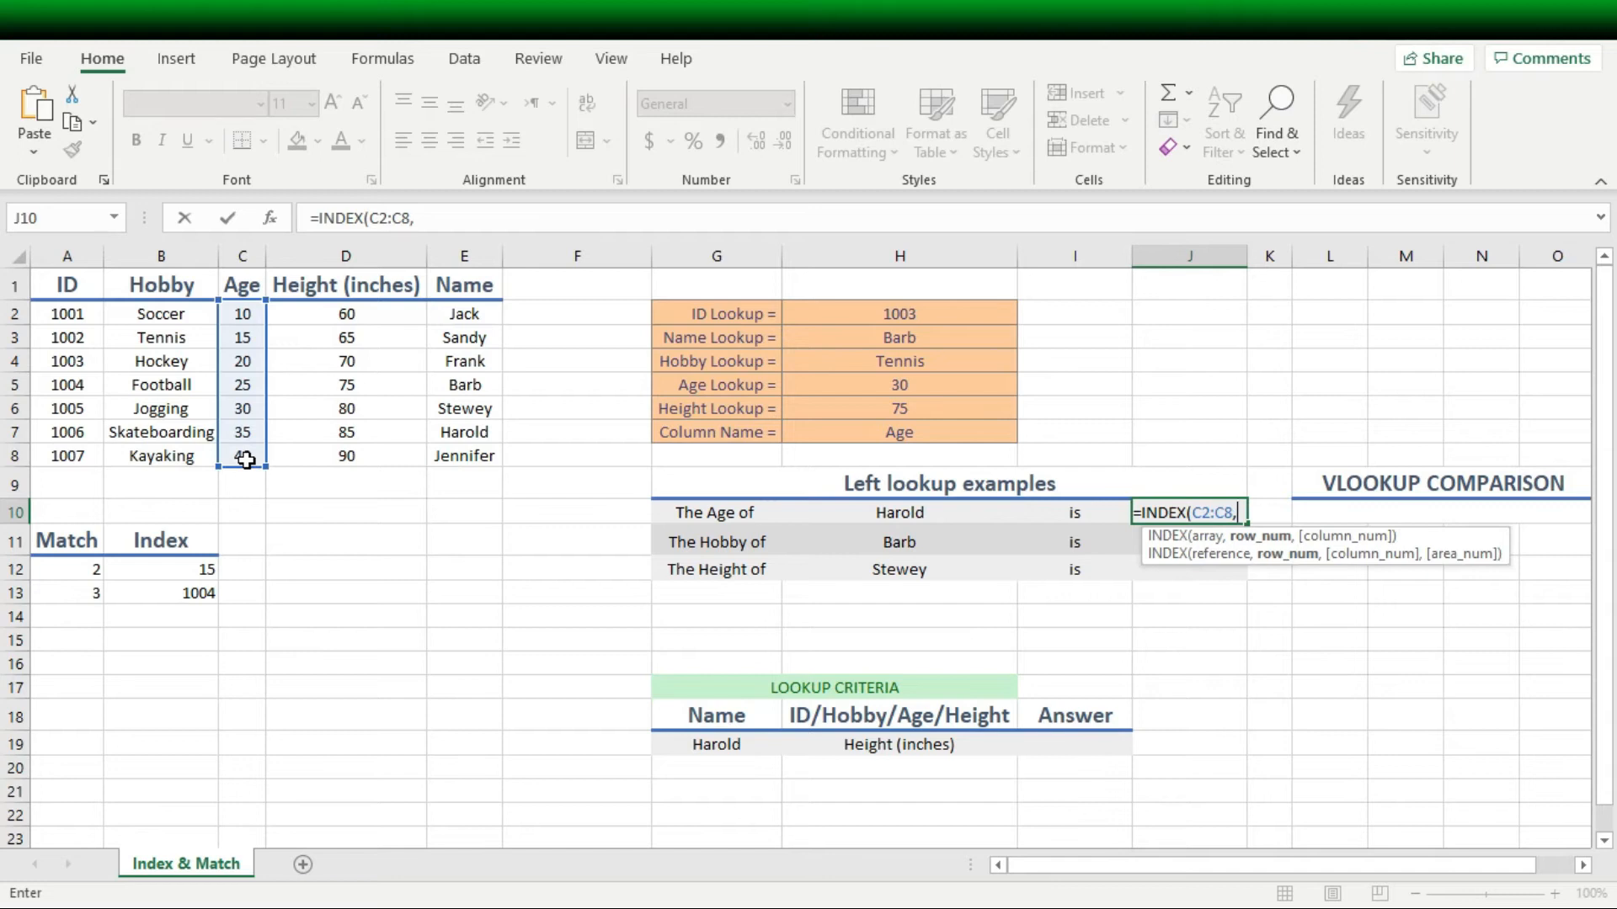
Step: Complete the J10 INDEX formula with a nested MATCH that finds H10 in the names E2:E8 with exact match type 0
type("match")
key("Tab")
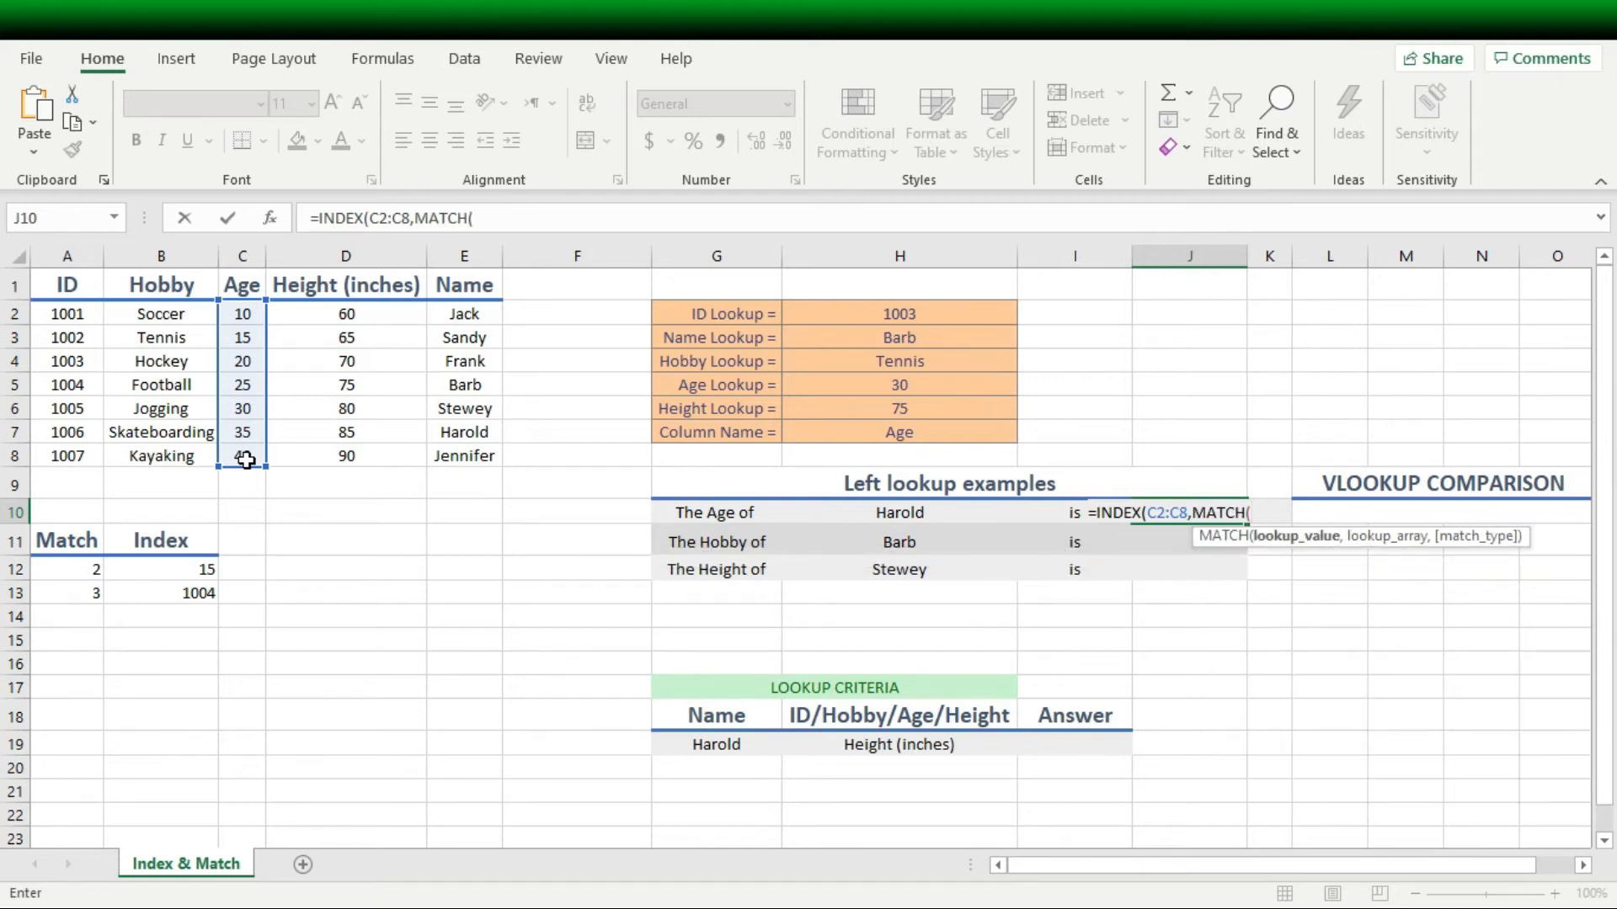
left_click(916, 511)
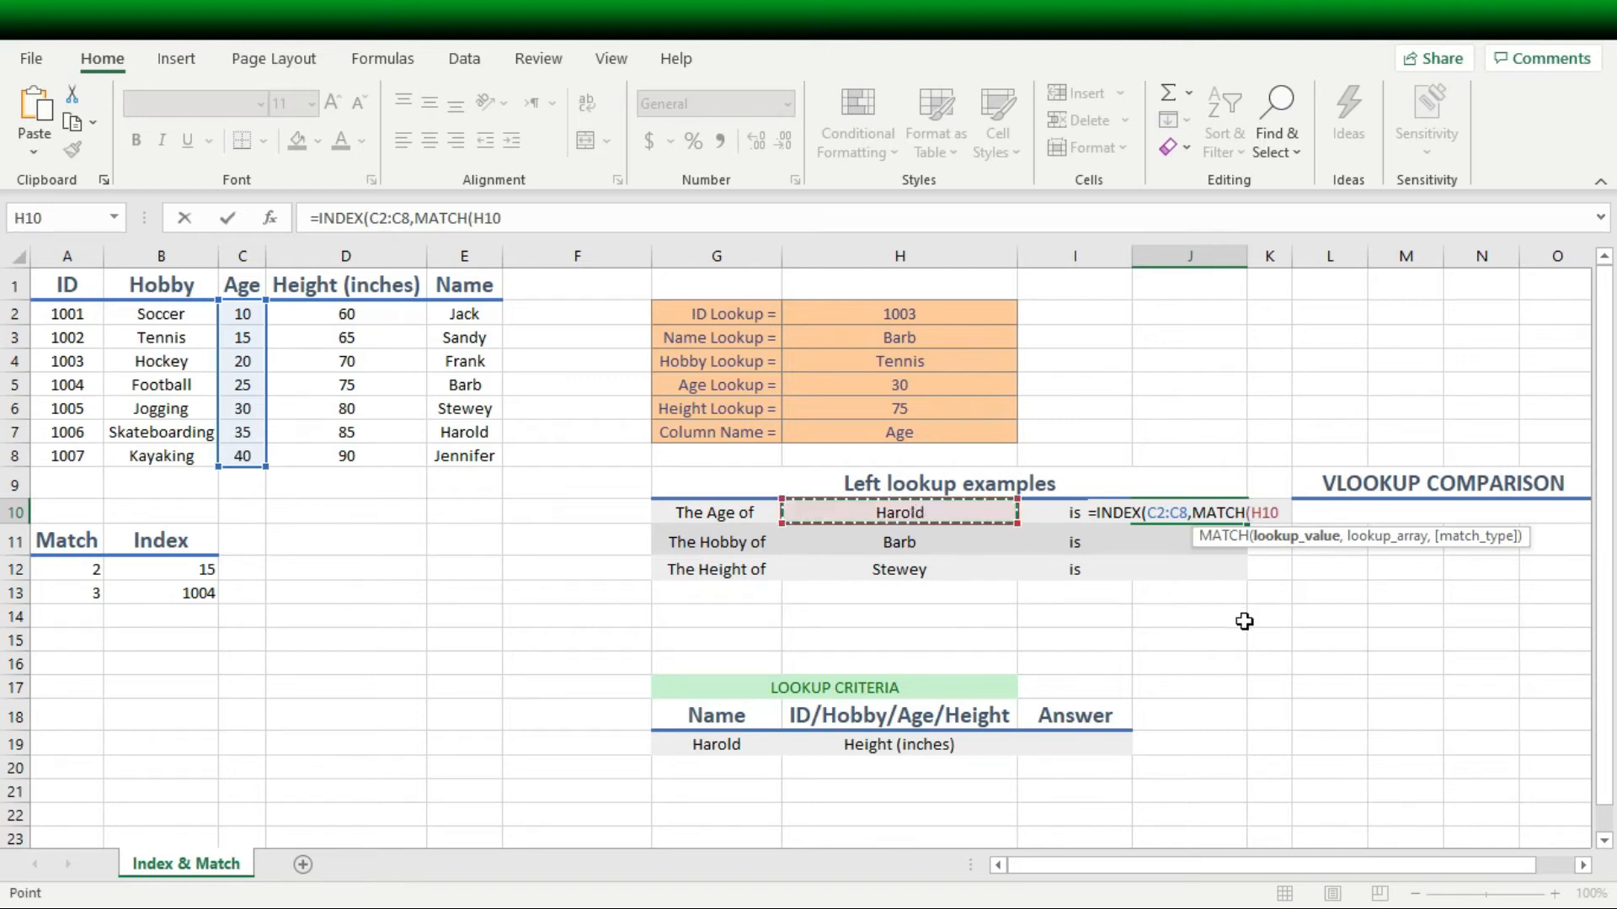
type(",")
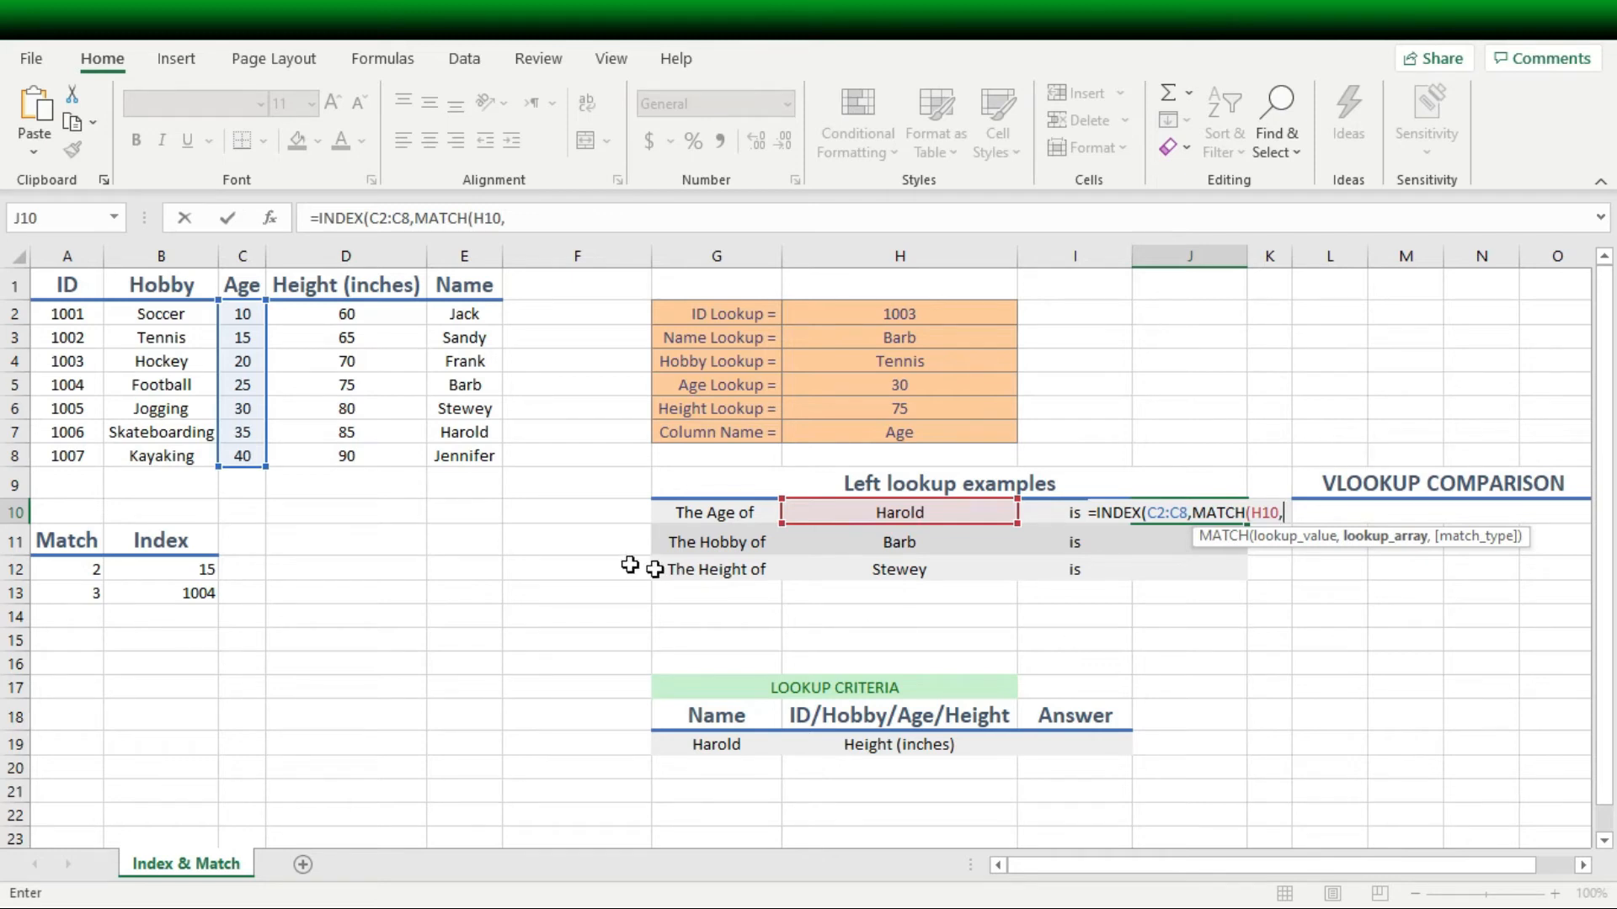
left_click_drag(468, 314, 471, 459)
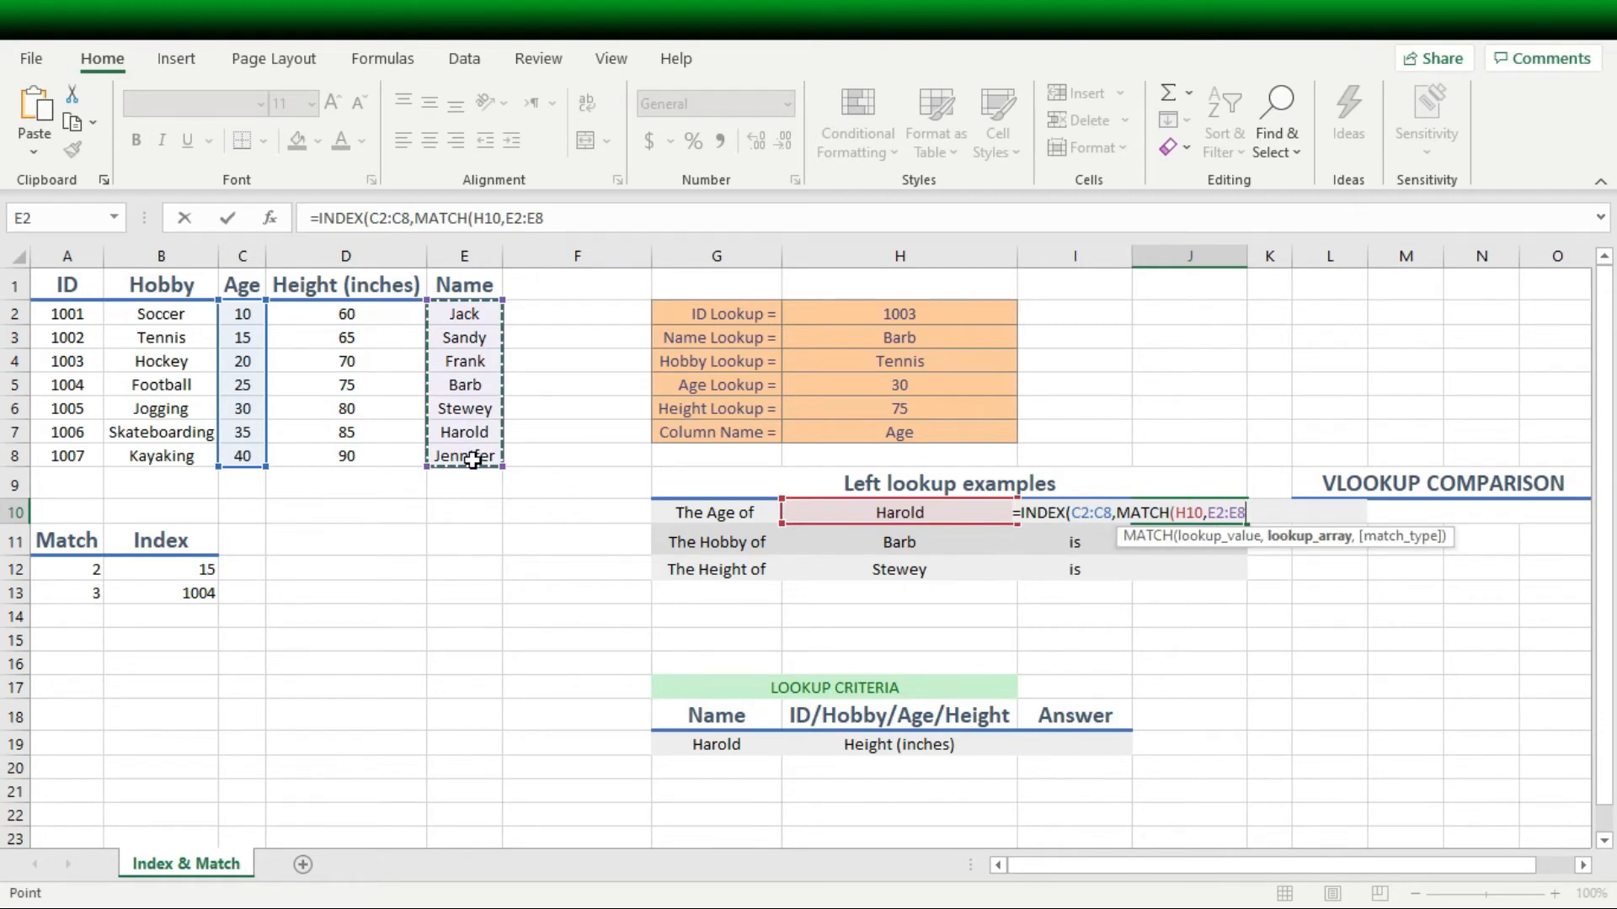
type(",")
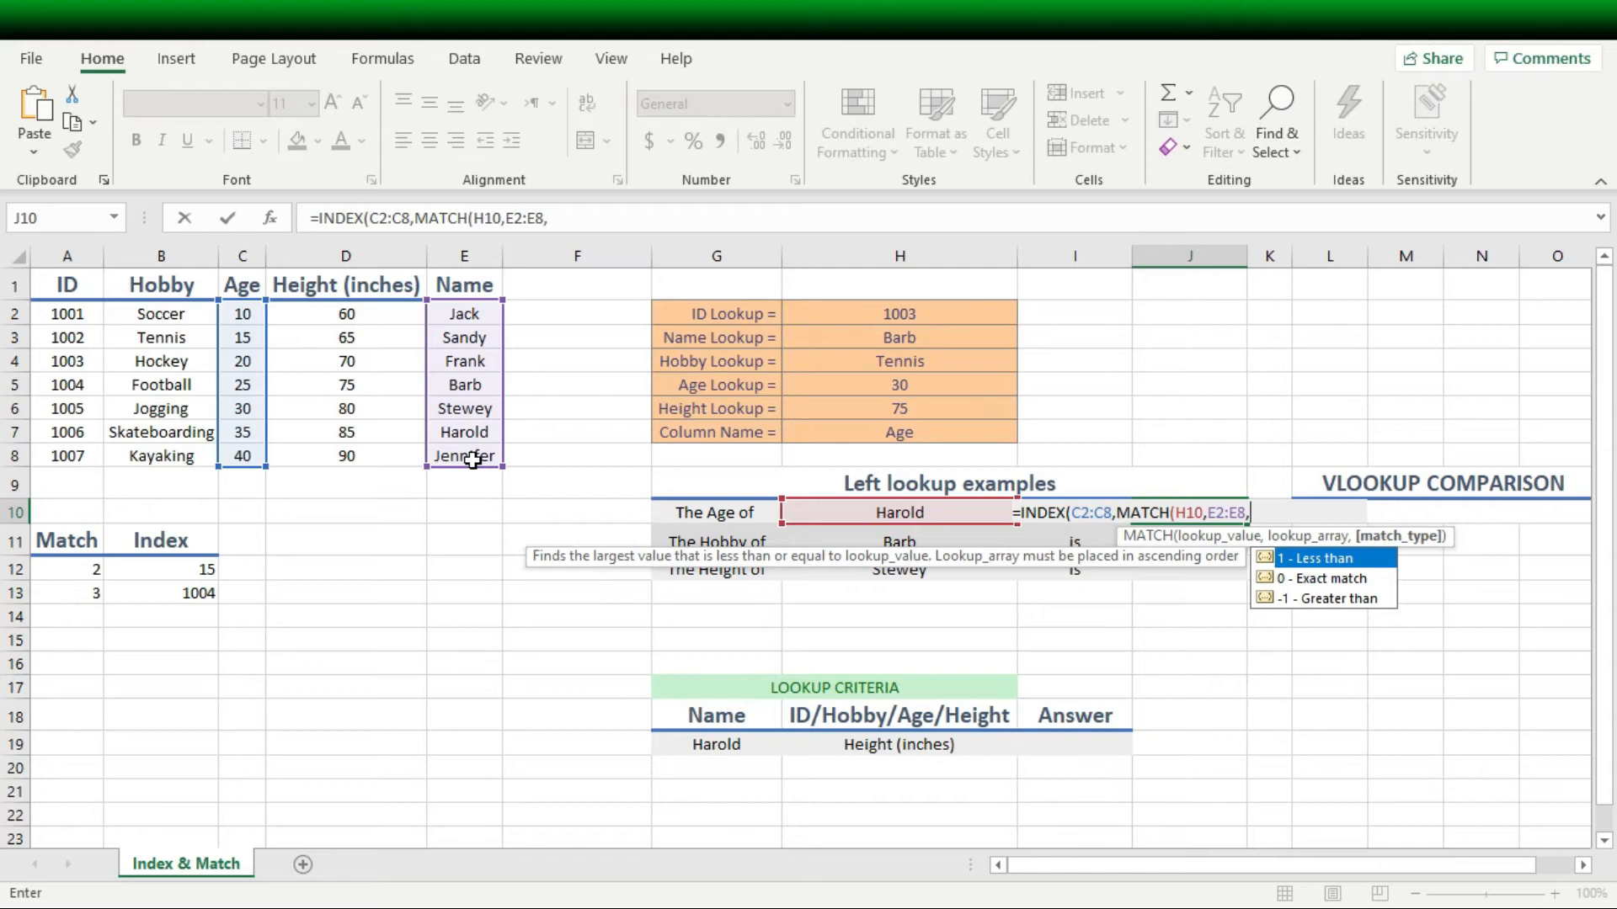
type("0)")
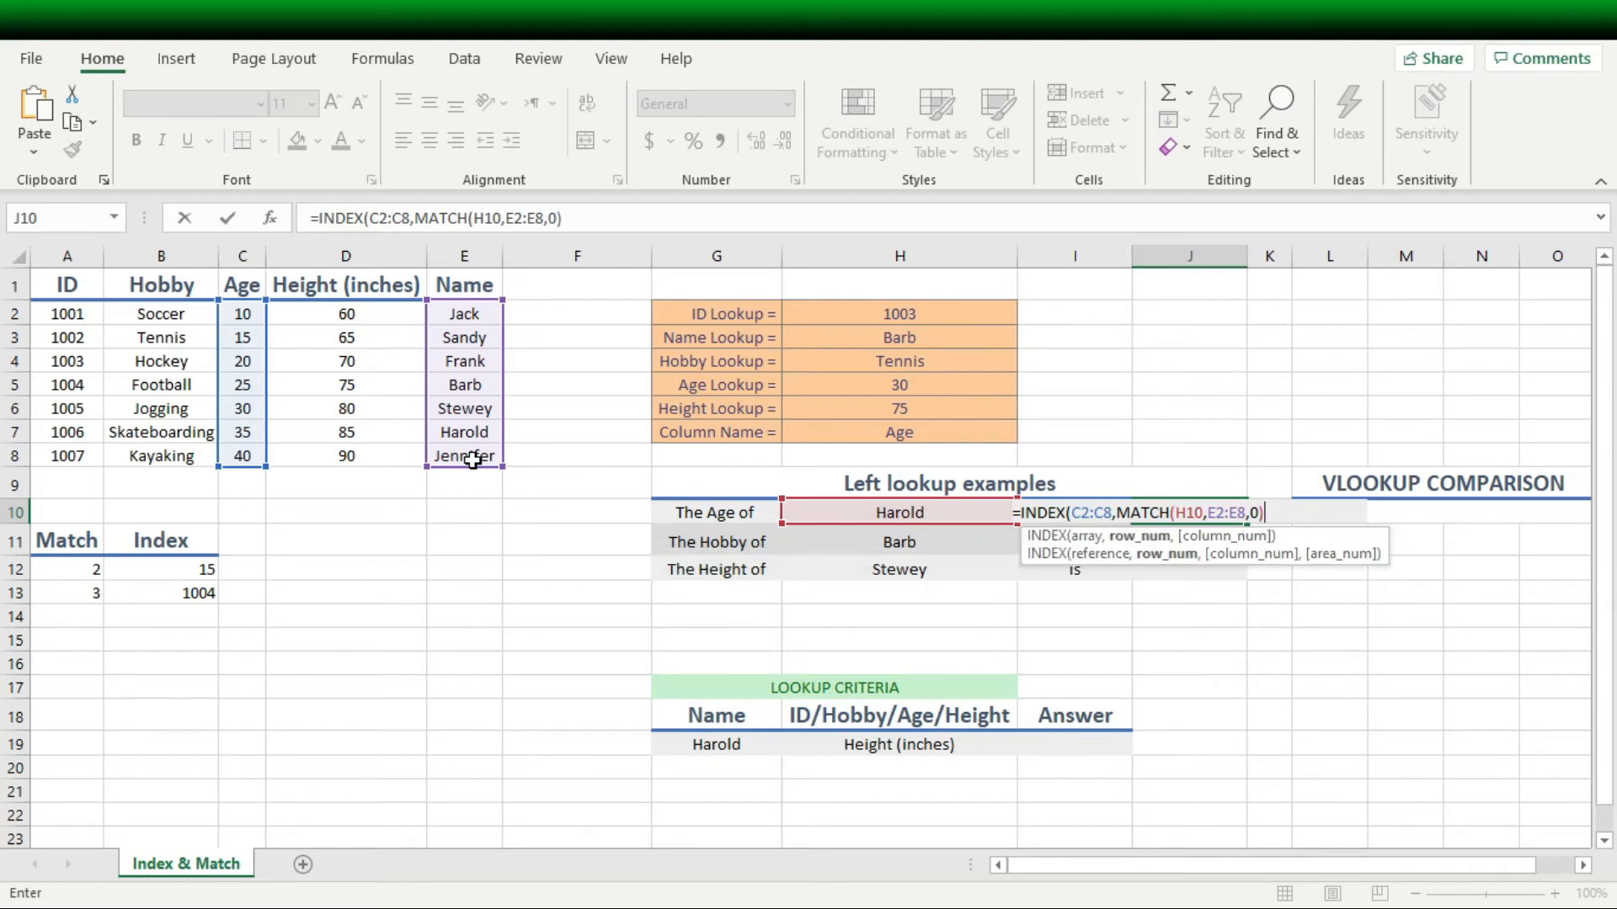
type(")")
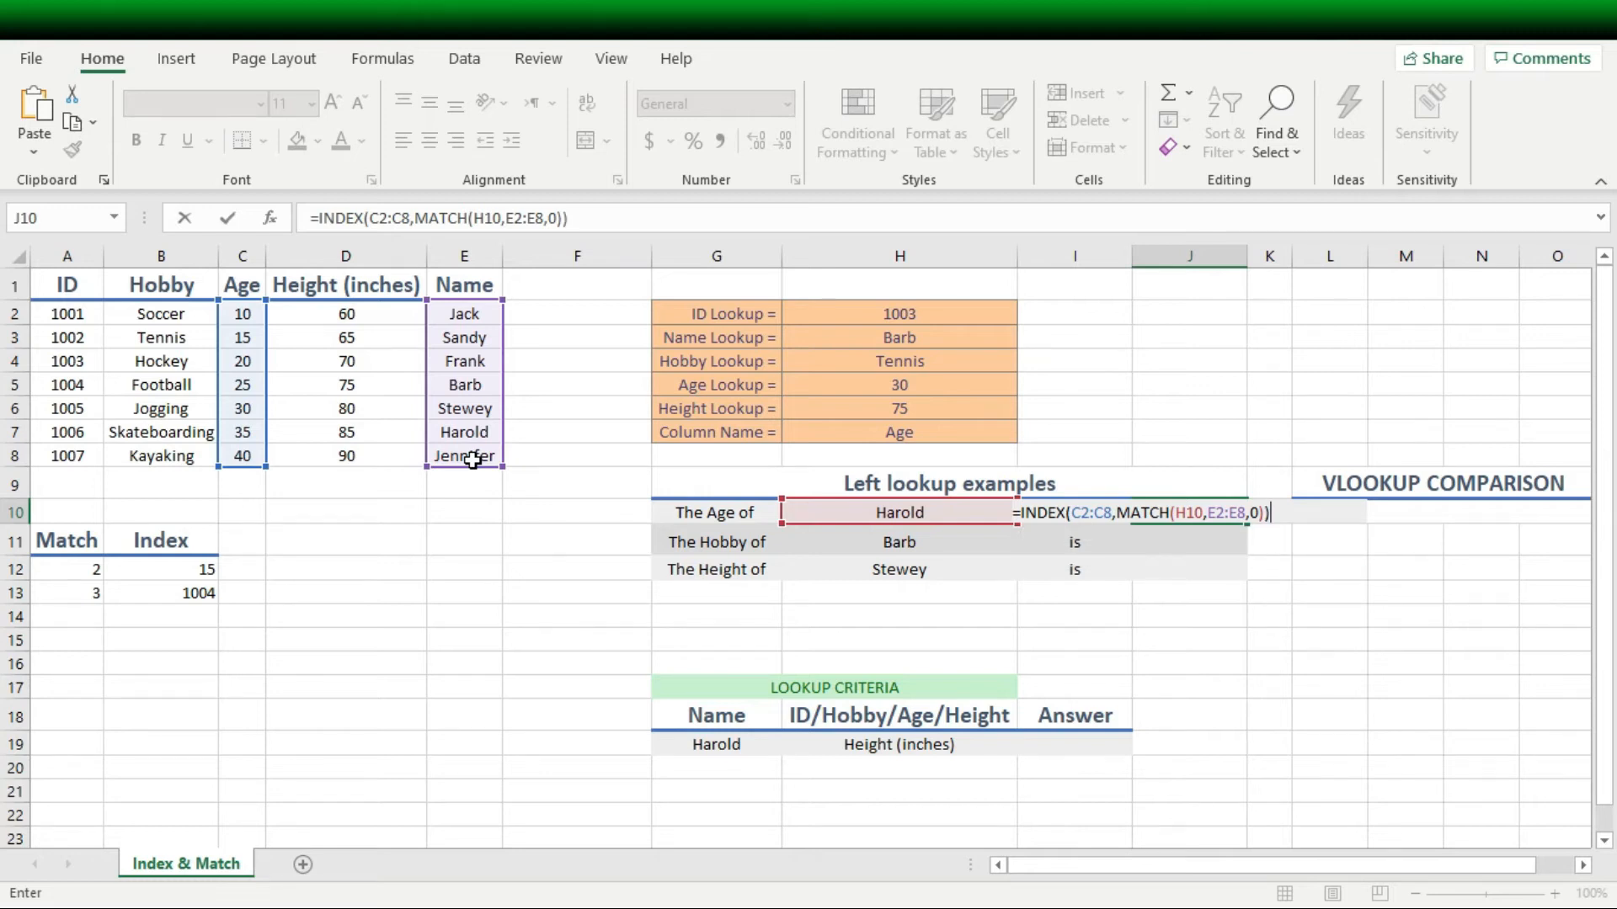
key("Return")
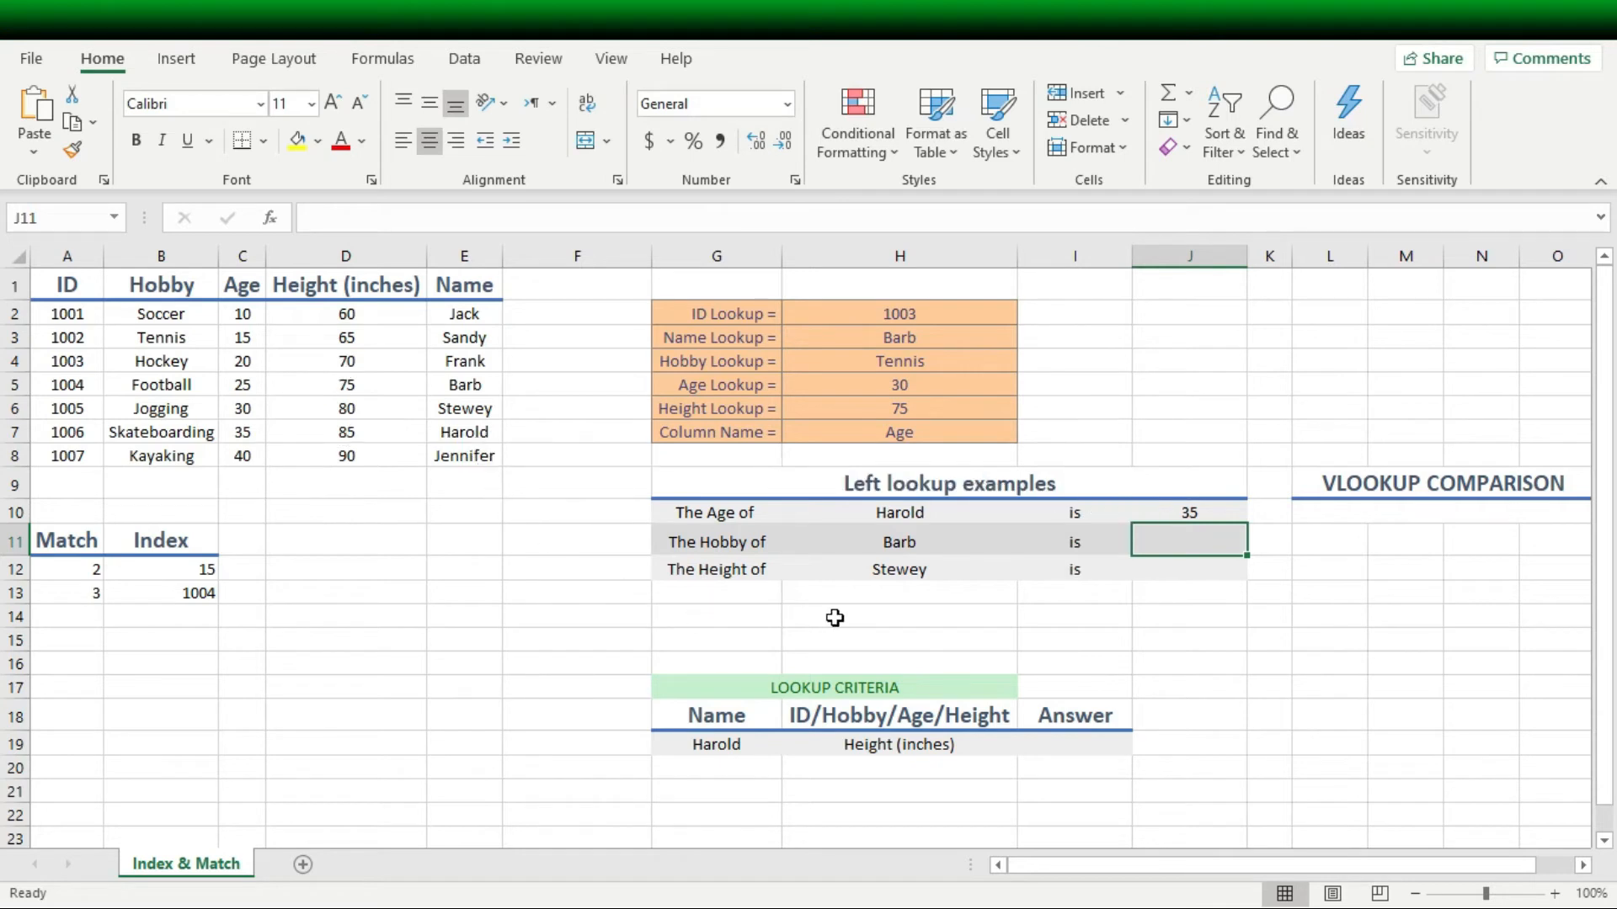
Step: Test the age lookup by setting H10 to the name from E4 and finally to the name from E6
left_click(959, 511)
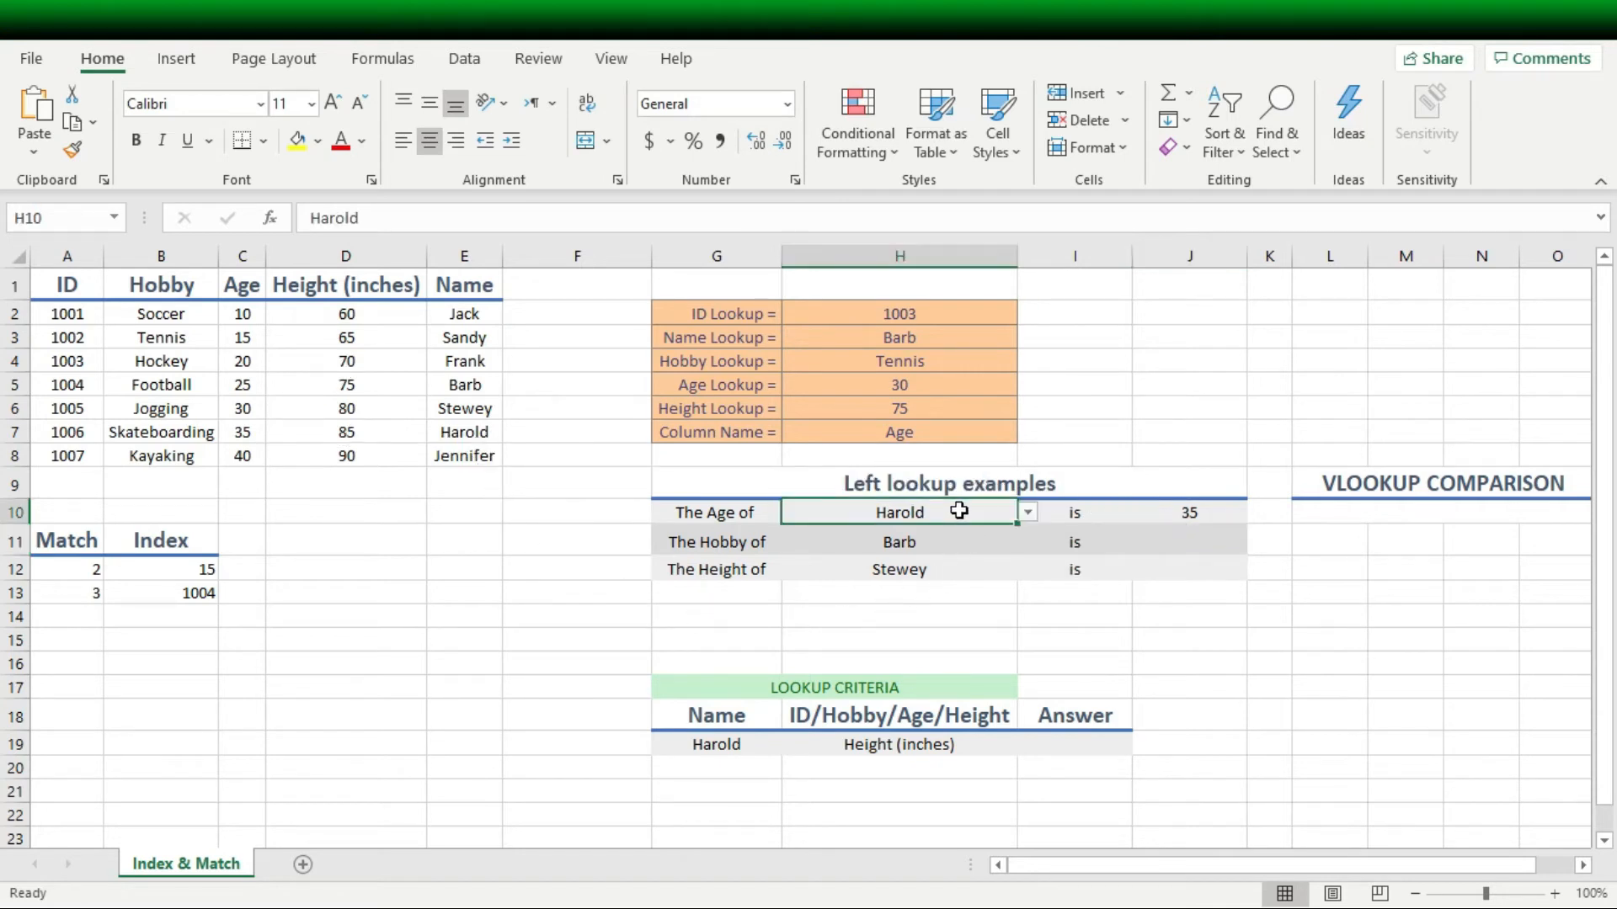
left_click(1029, 512)
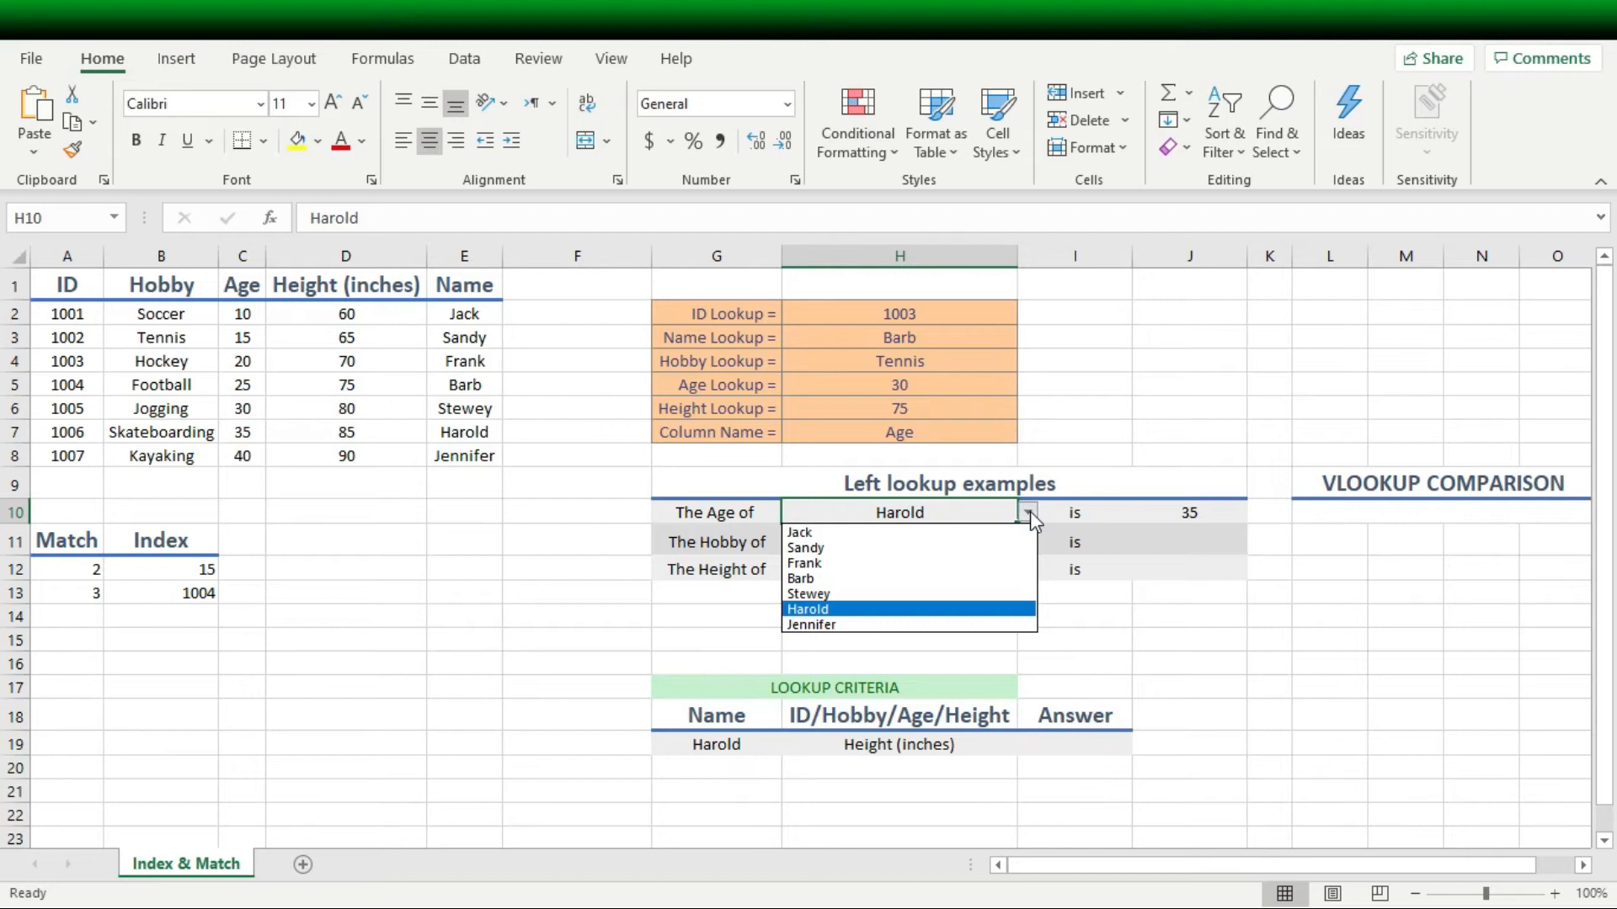
left_click(842, 566)
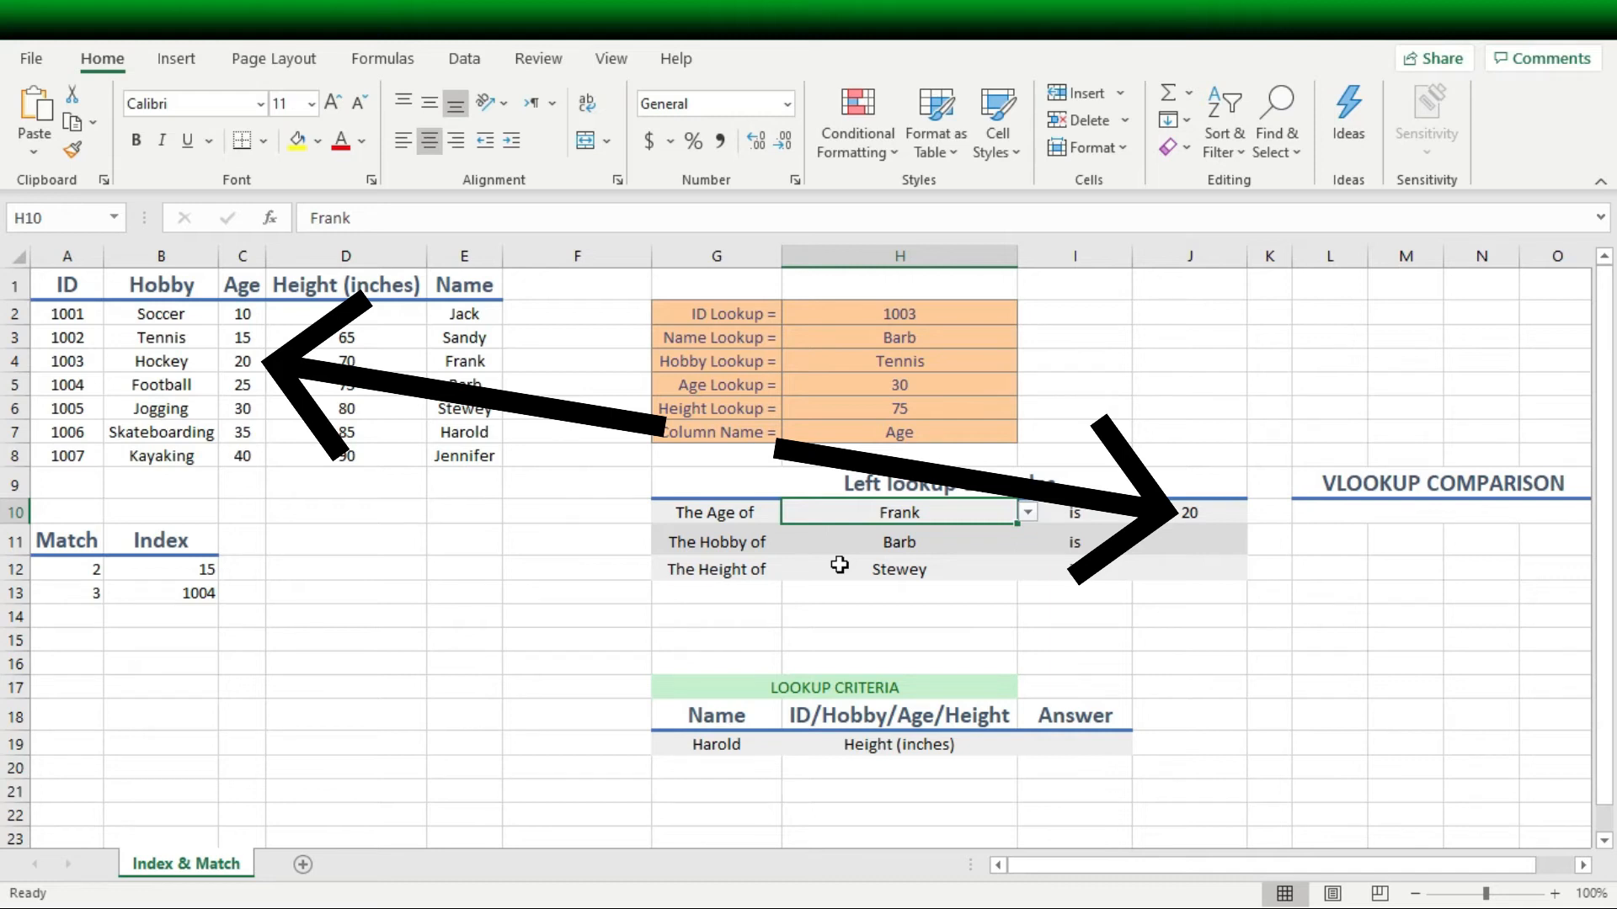
left_click(1024, 514)
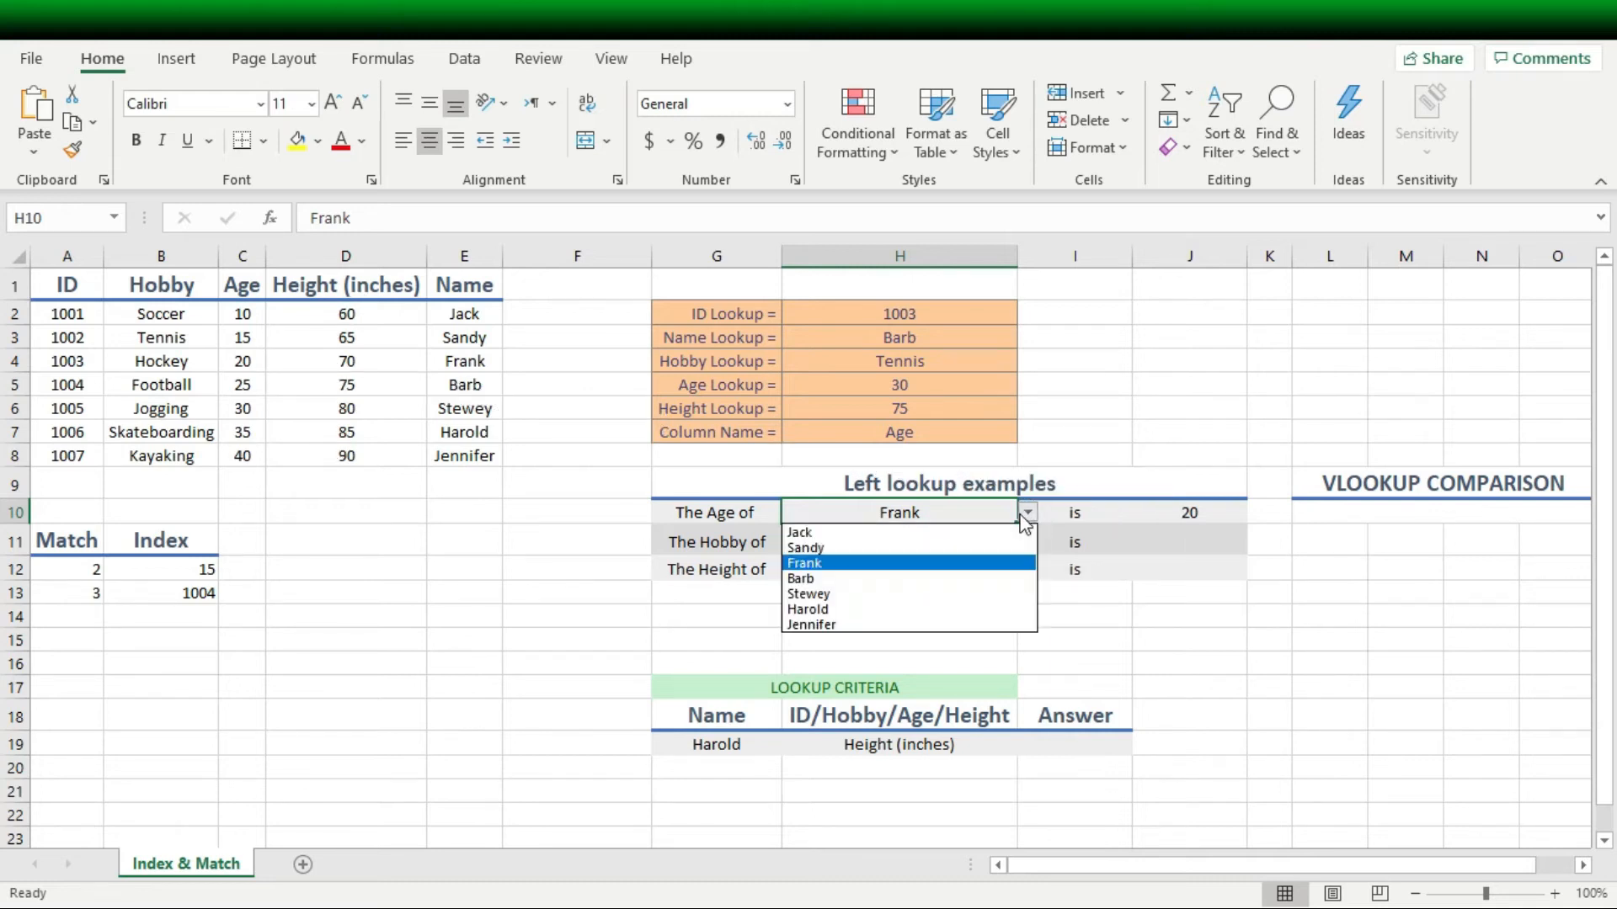
left_click(852, 596)
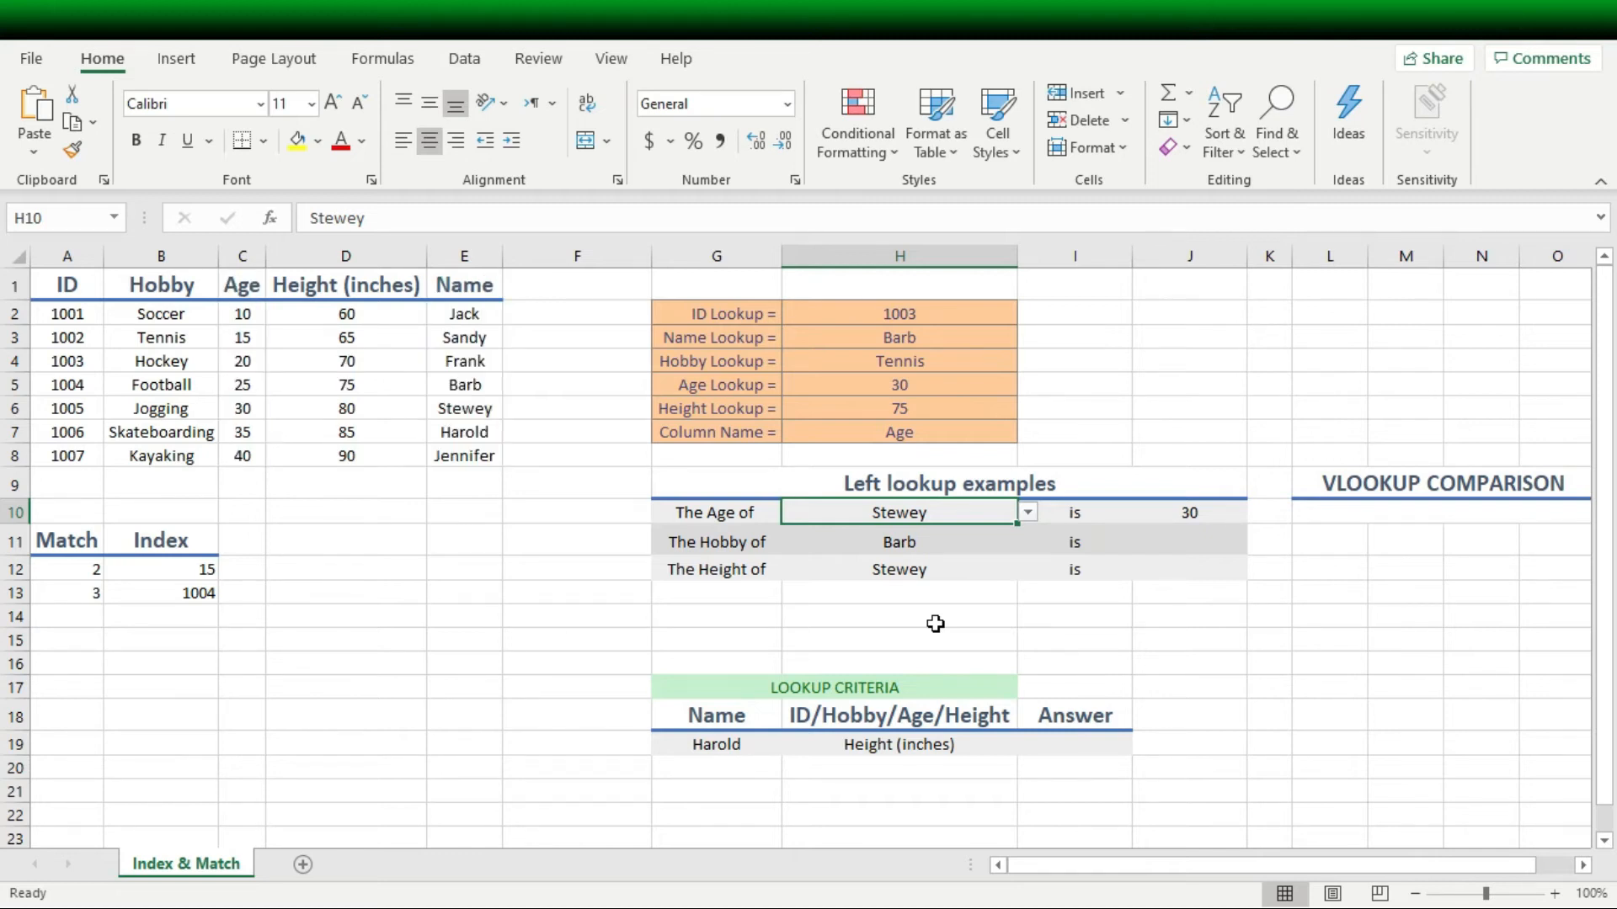
Step: Enter a VLOOKUP formula in L10 that looks up H10 in C2:E8, returning column 1 with range lookup FALSE
left_click(1332, 510)
type("=")
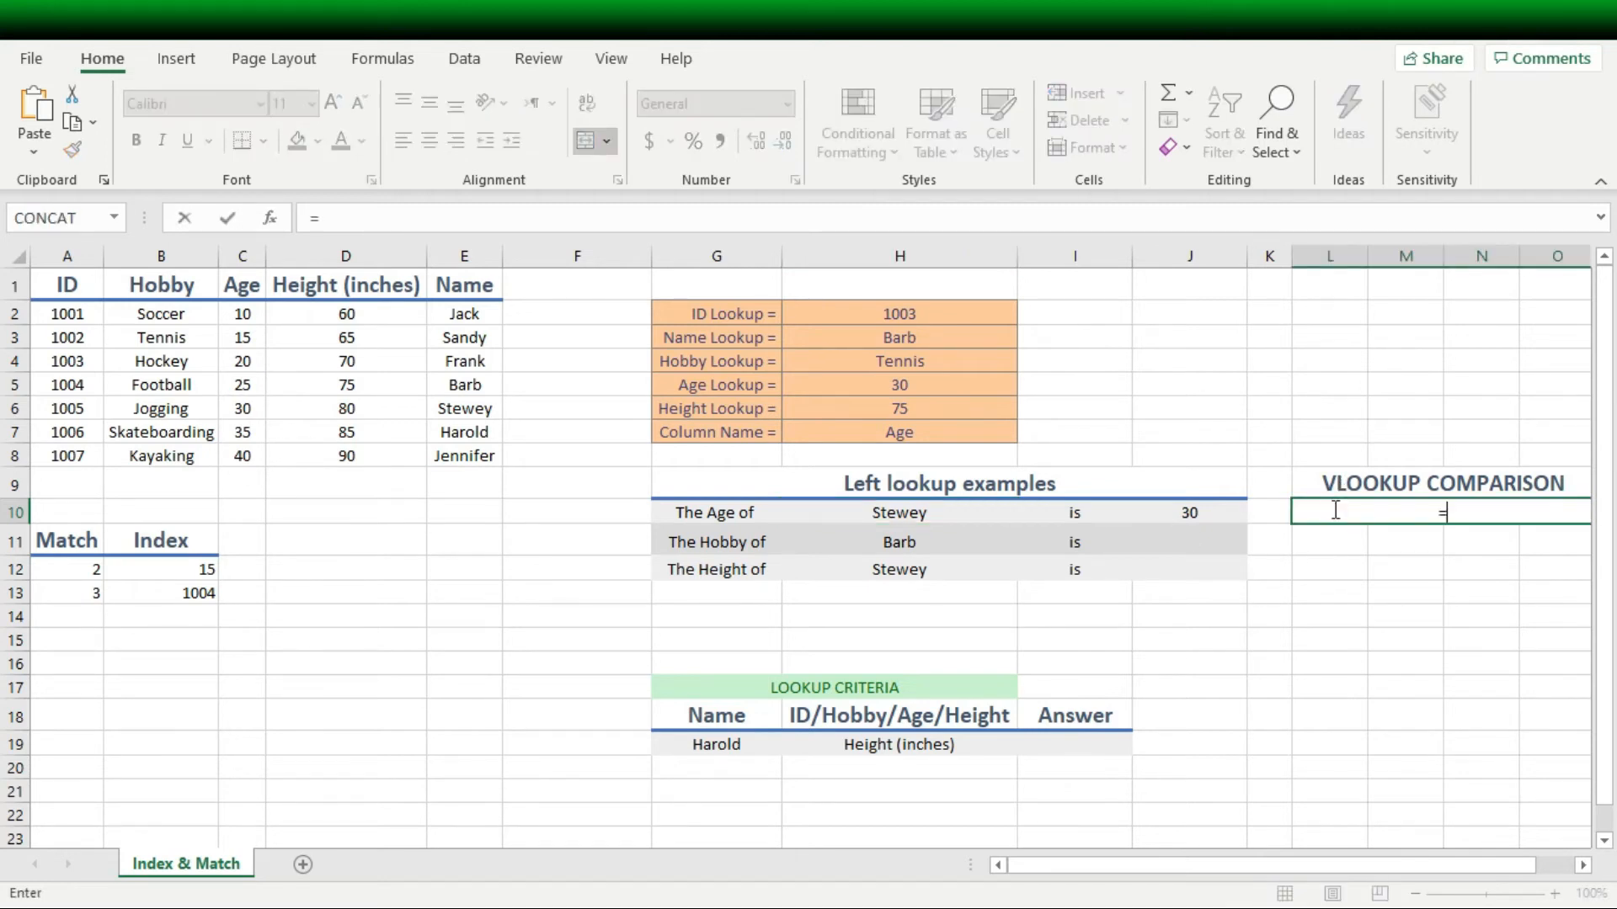
type("vlo")
key("Tab")
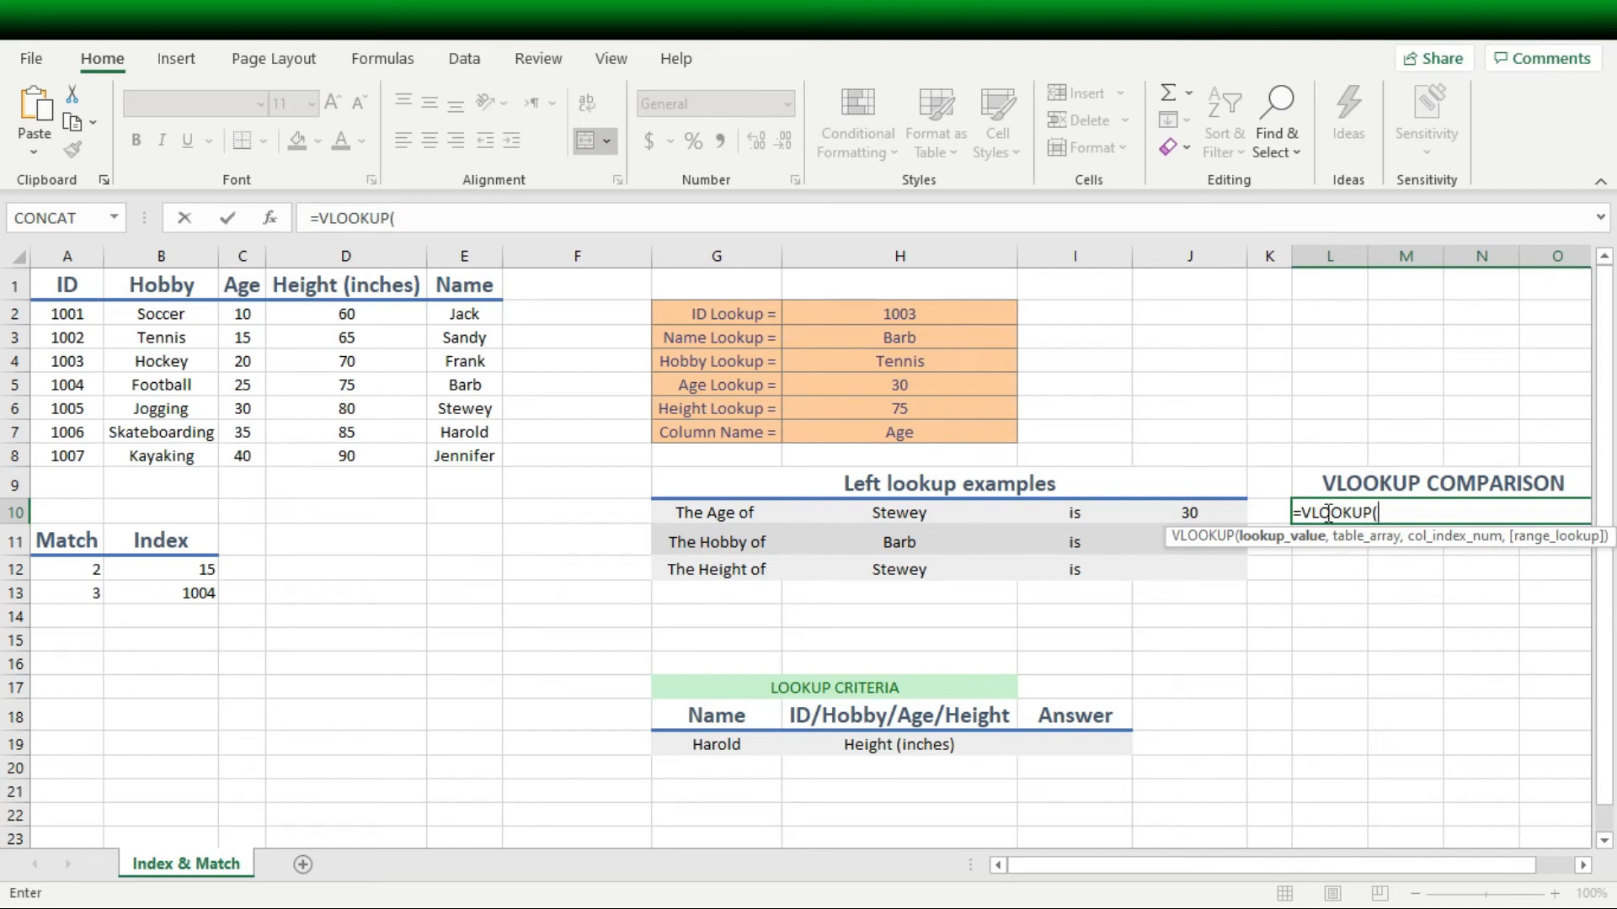
left_click(903, 516)
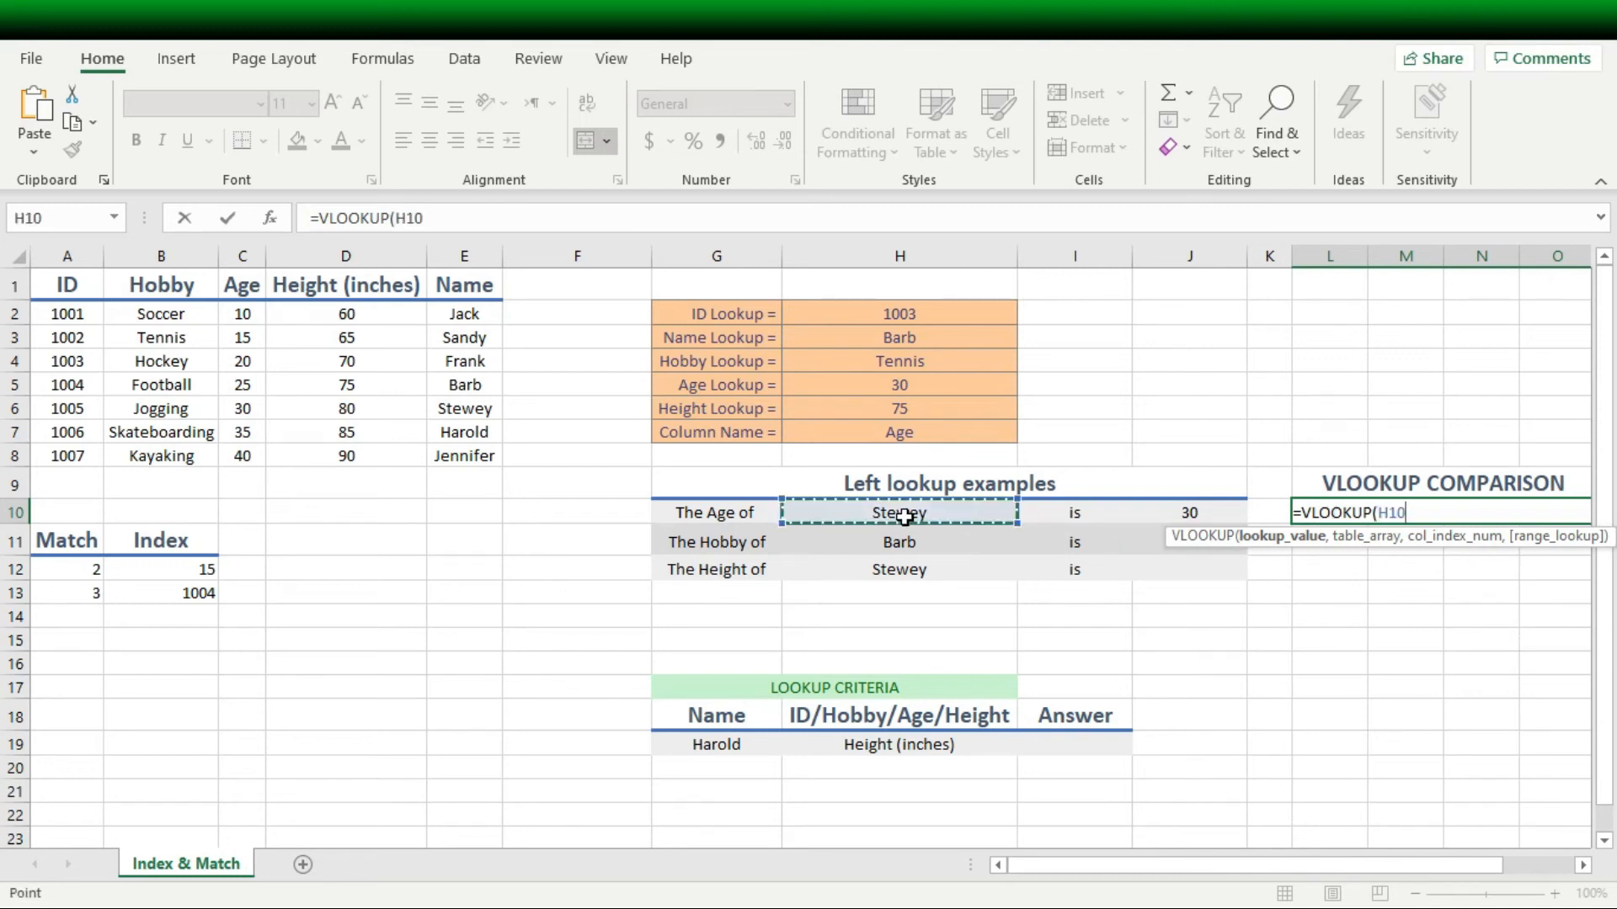
type(",")
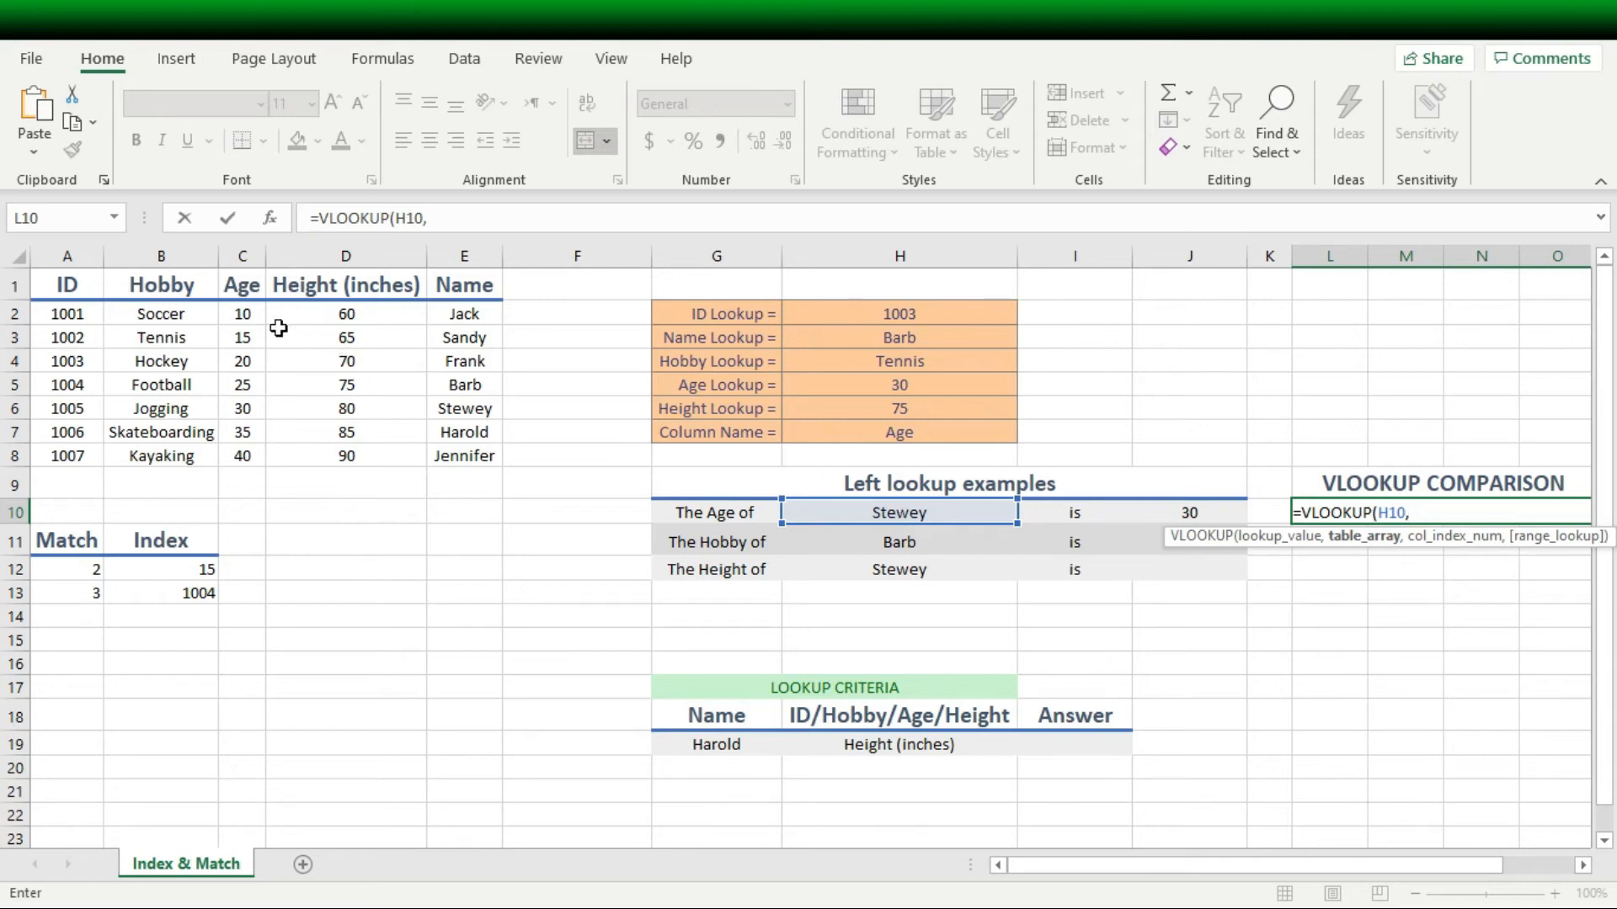
left_click_drag(240, 315, 468, 456)
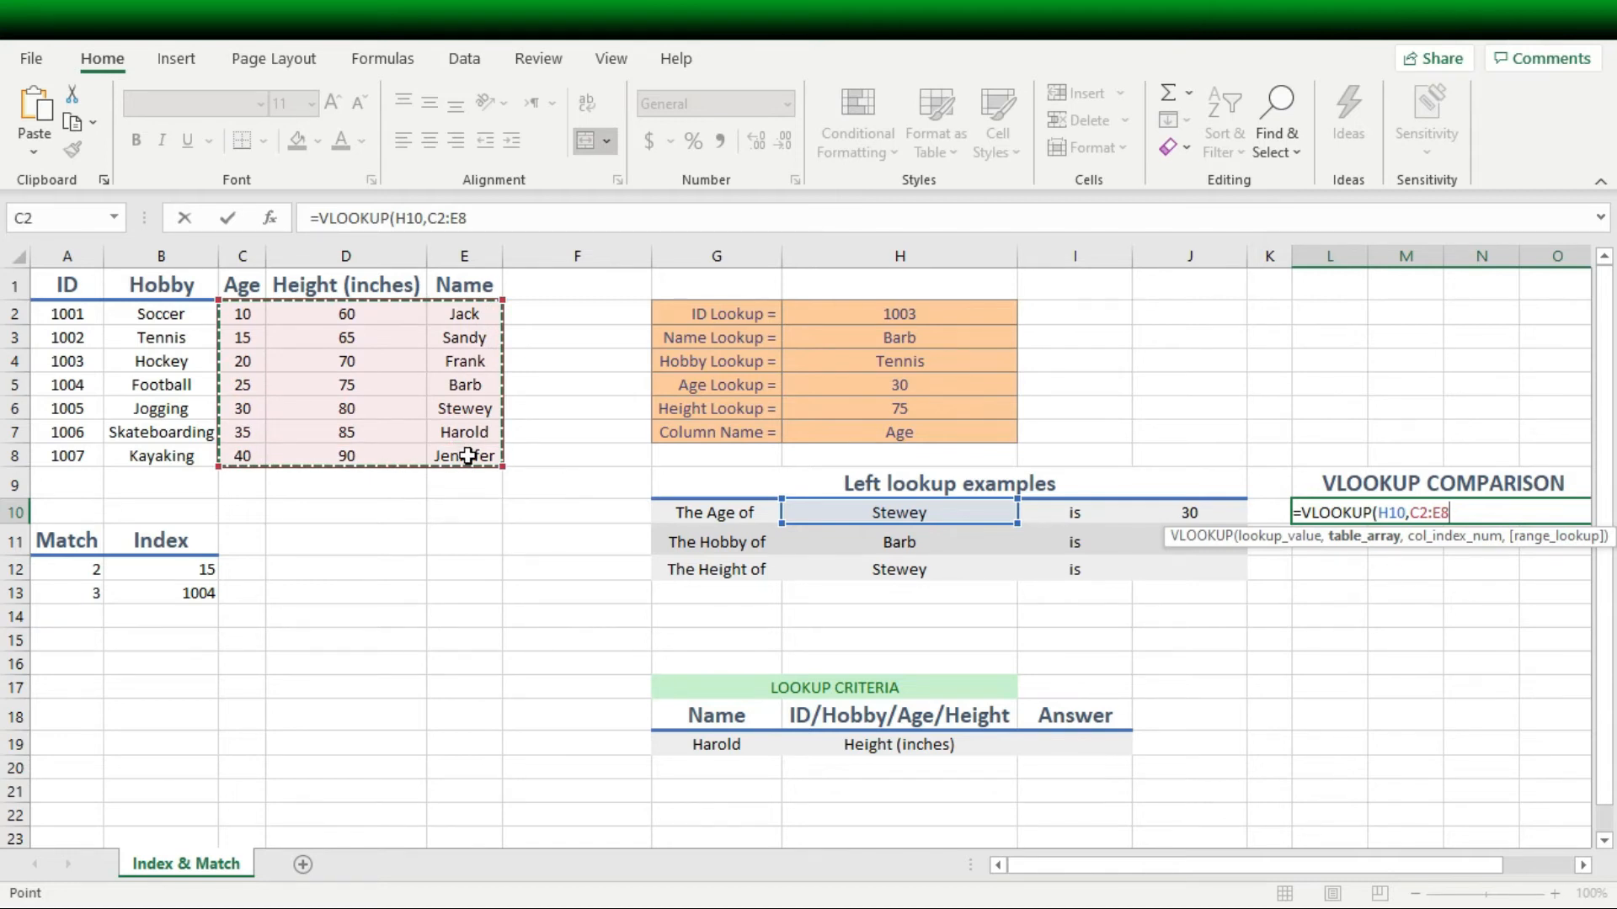
type(",")
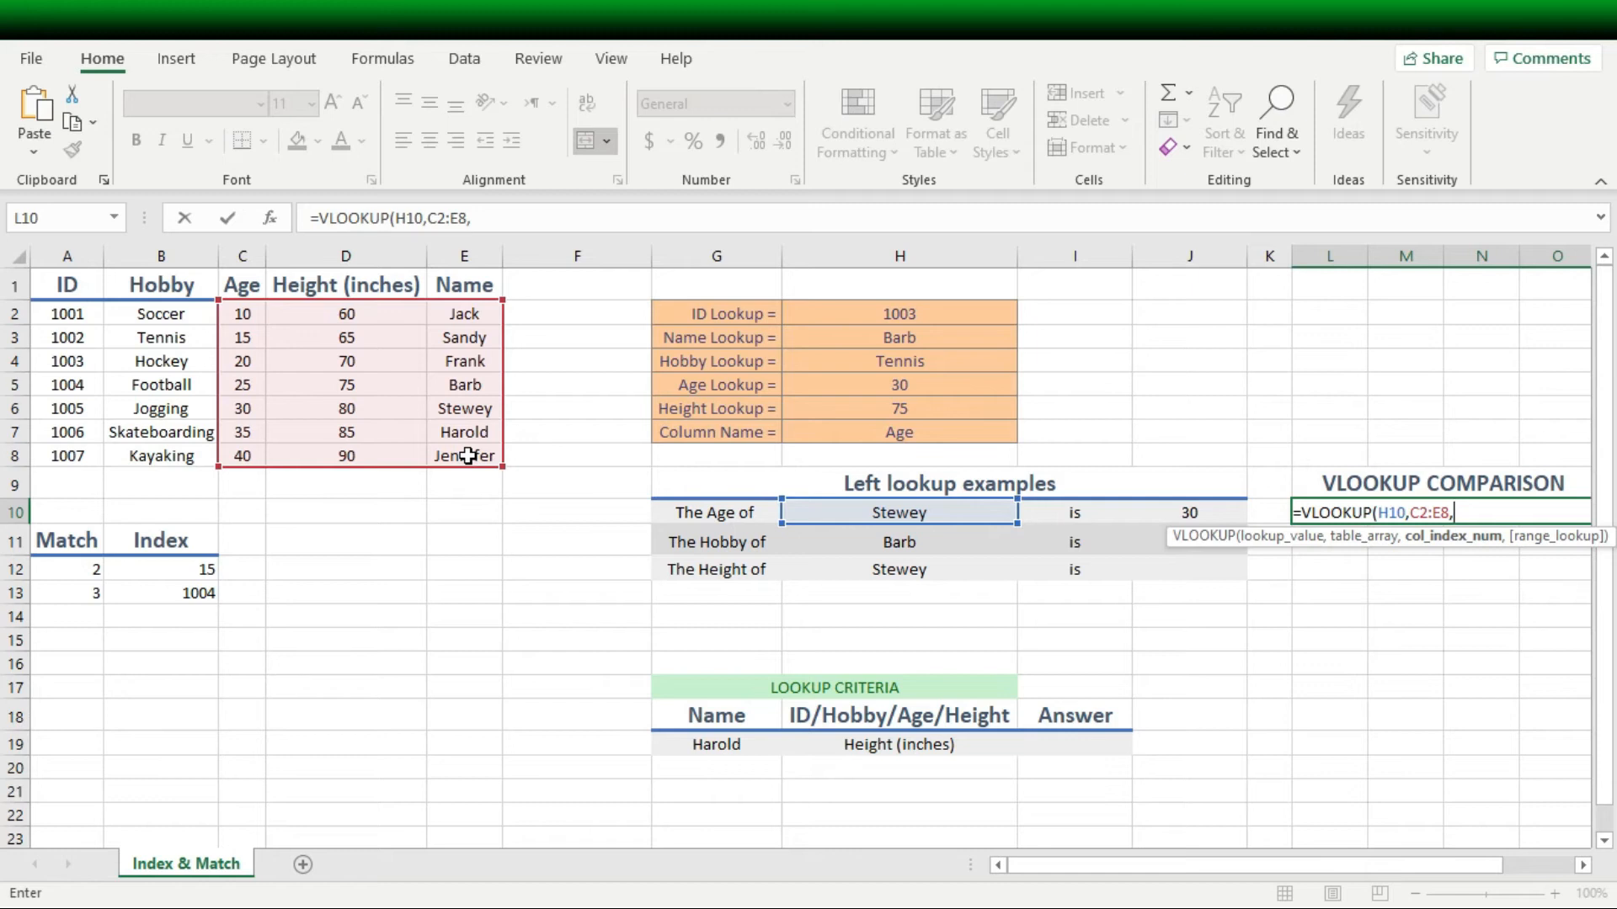
type("1,")
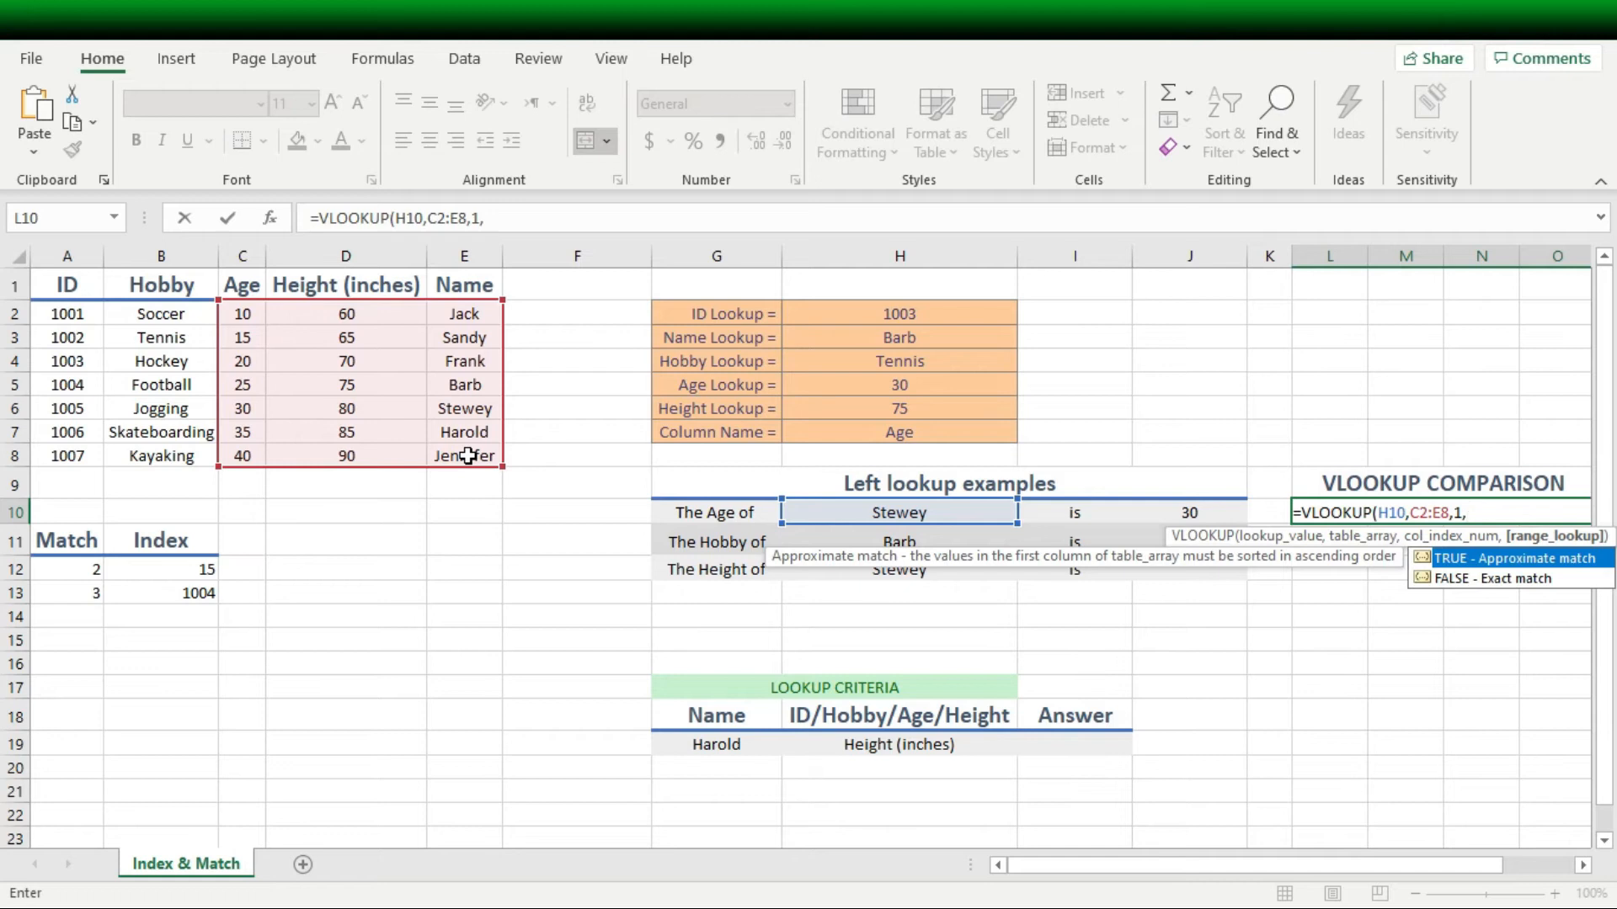
key("Down")
key("Tab")
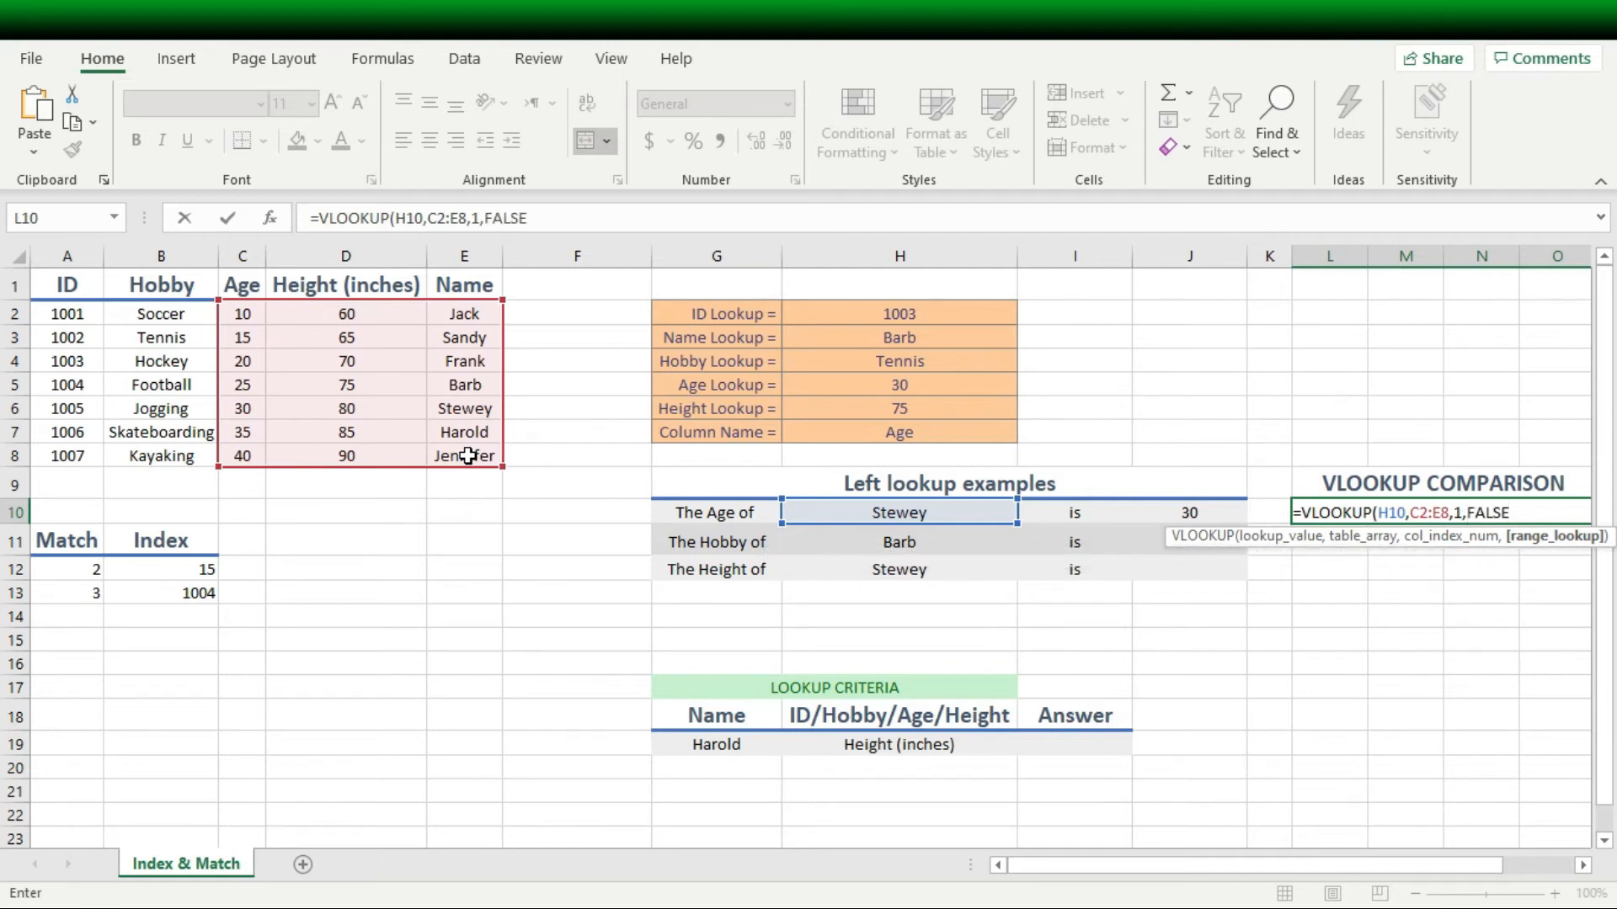
key("Return")
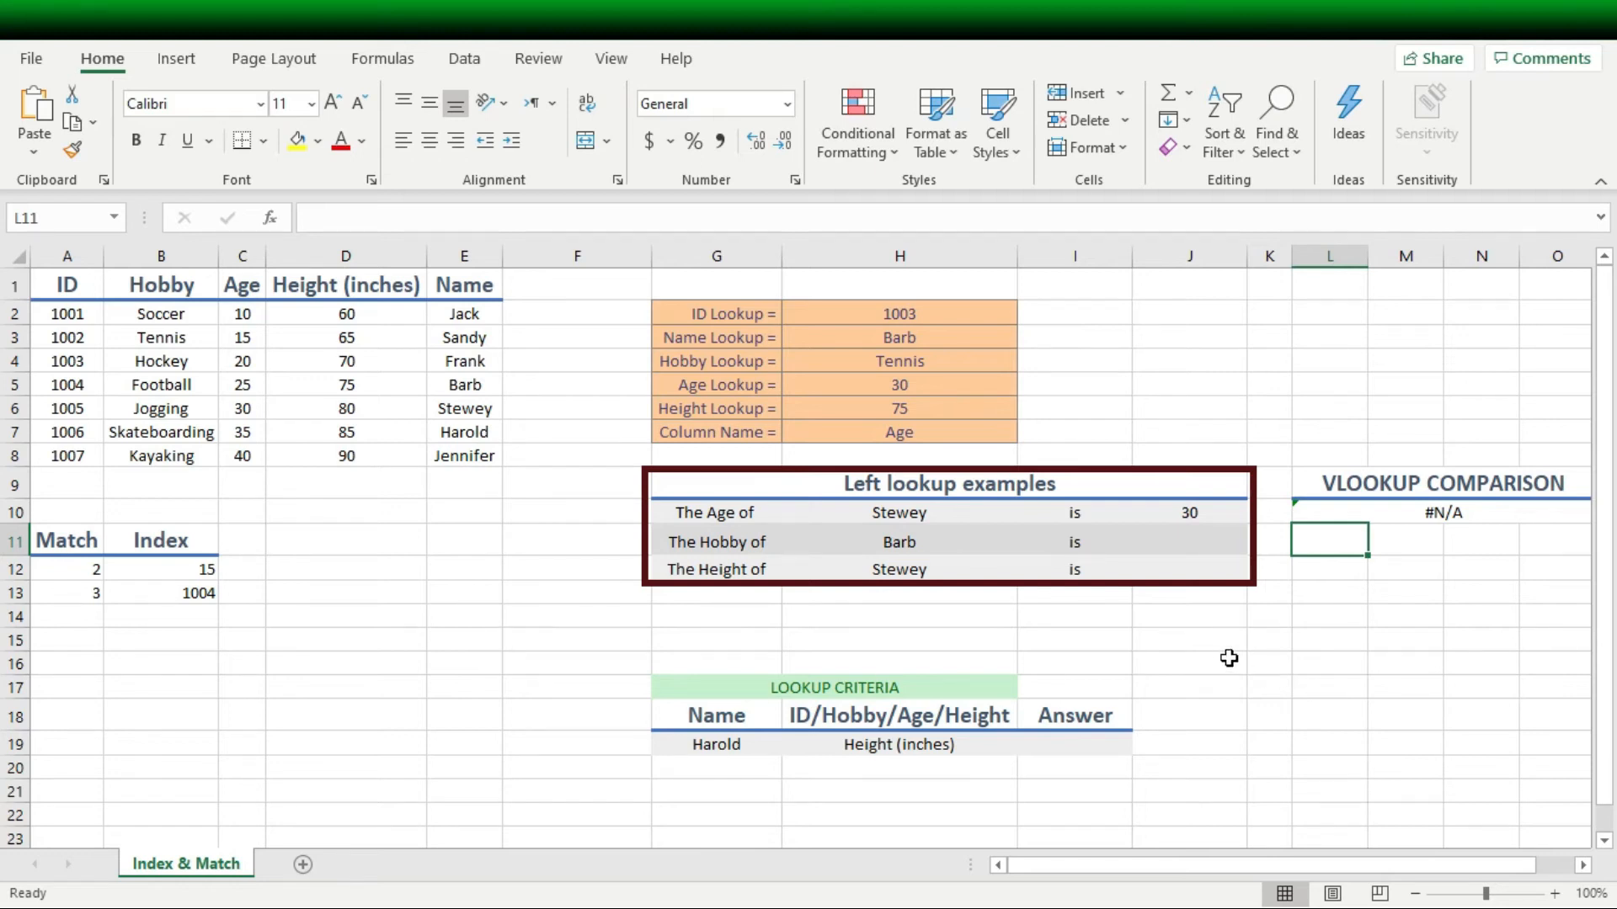
Step: Start an INDEX formula in J11 with the Hobby values B2:B8 as the array
left_click(1191, 544)
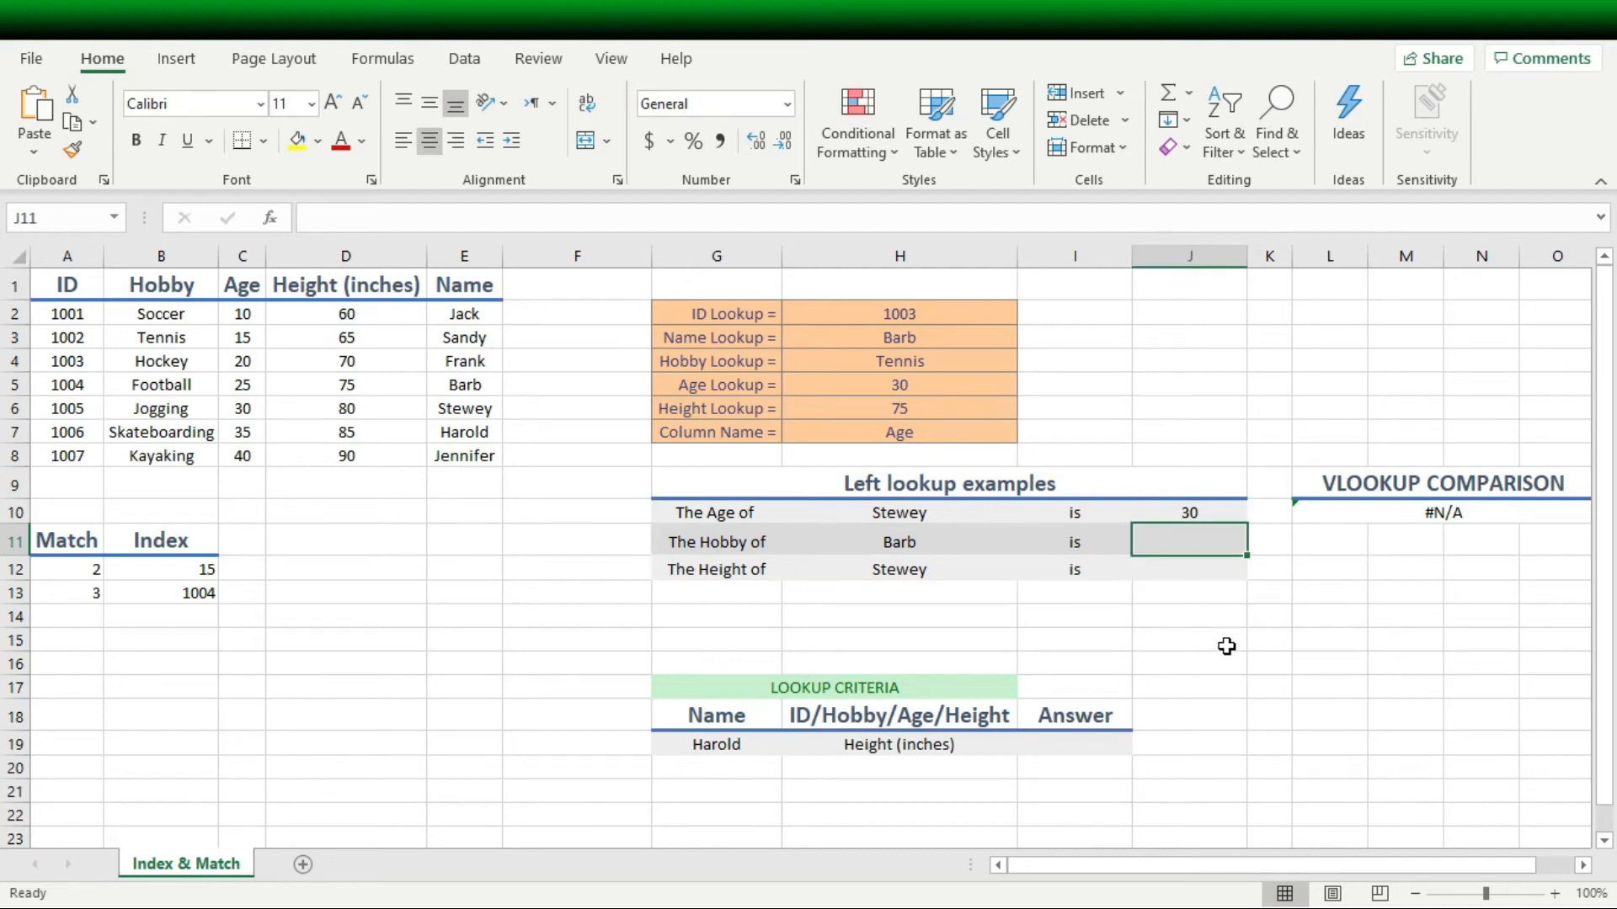
type("=")
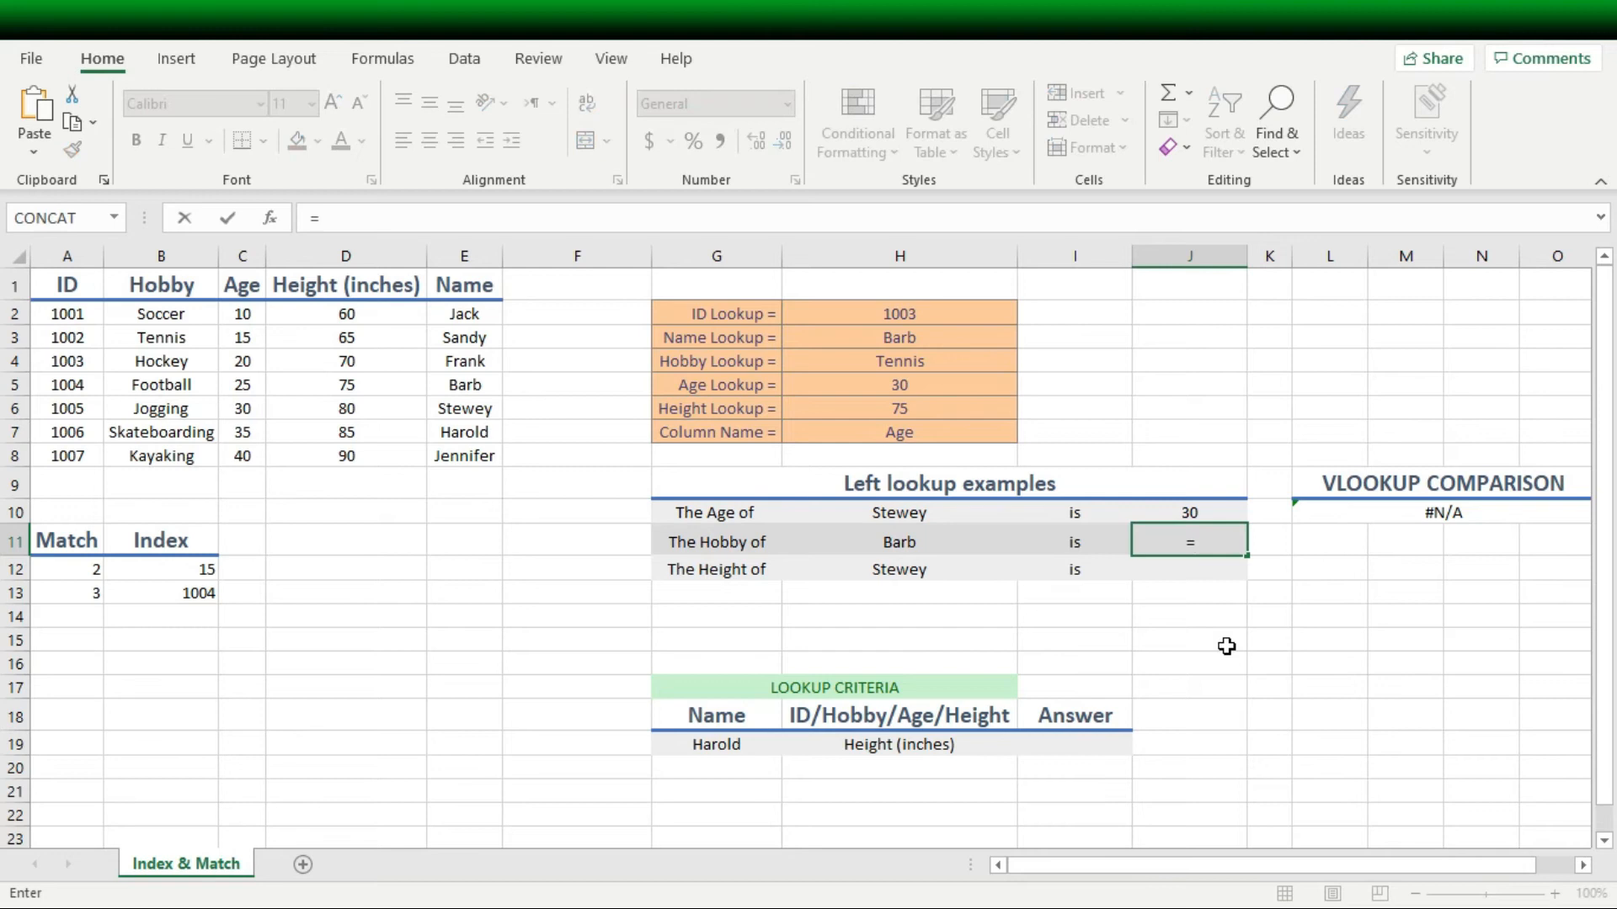
type("index")
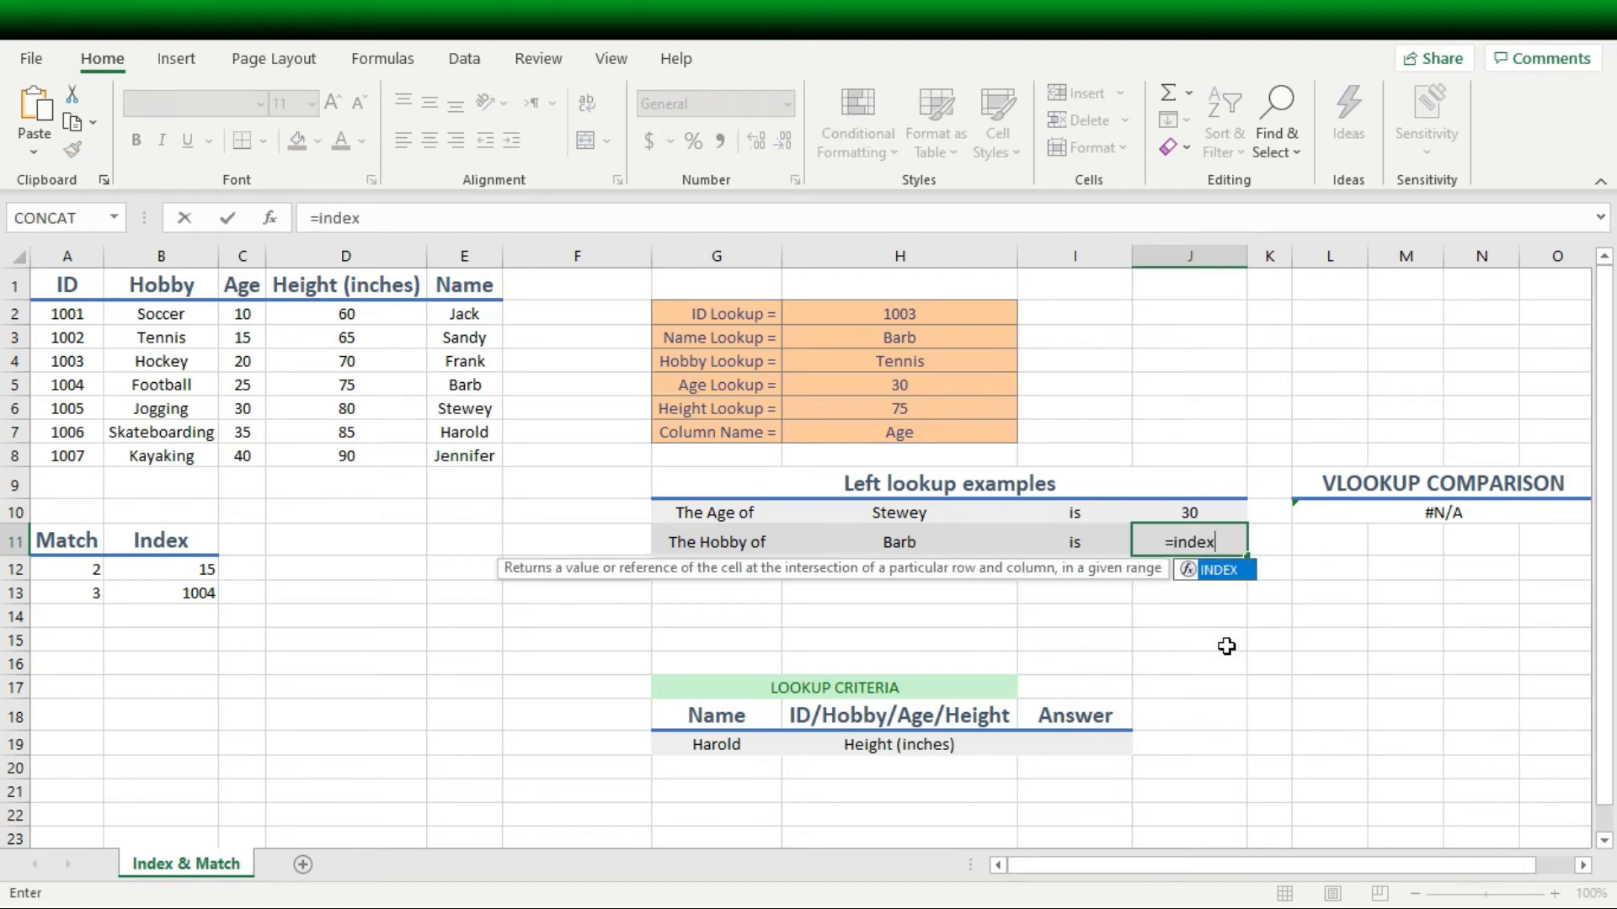
key("Tab")
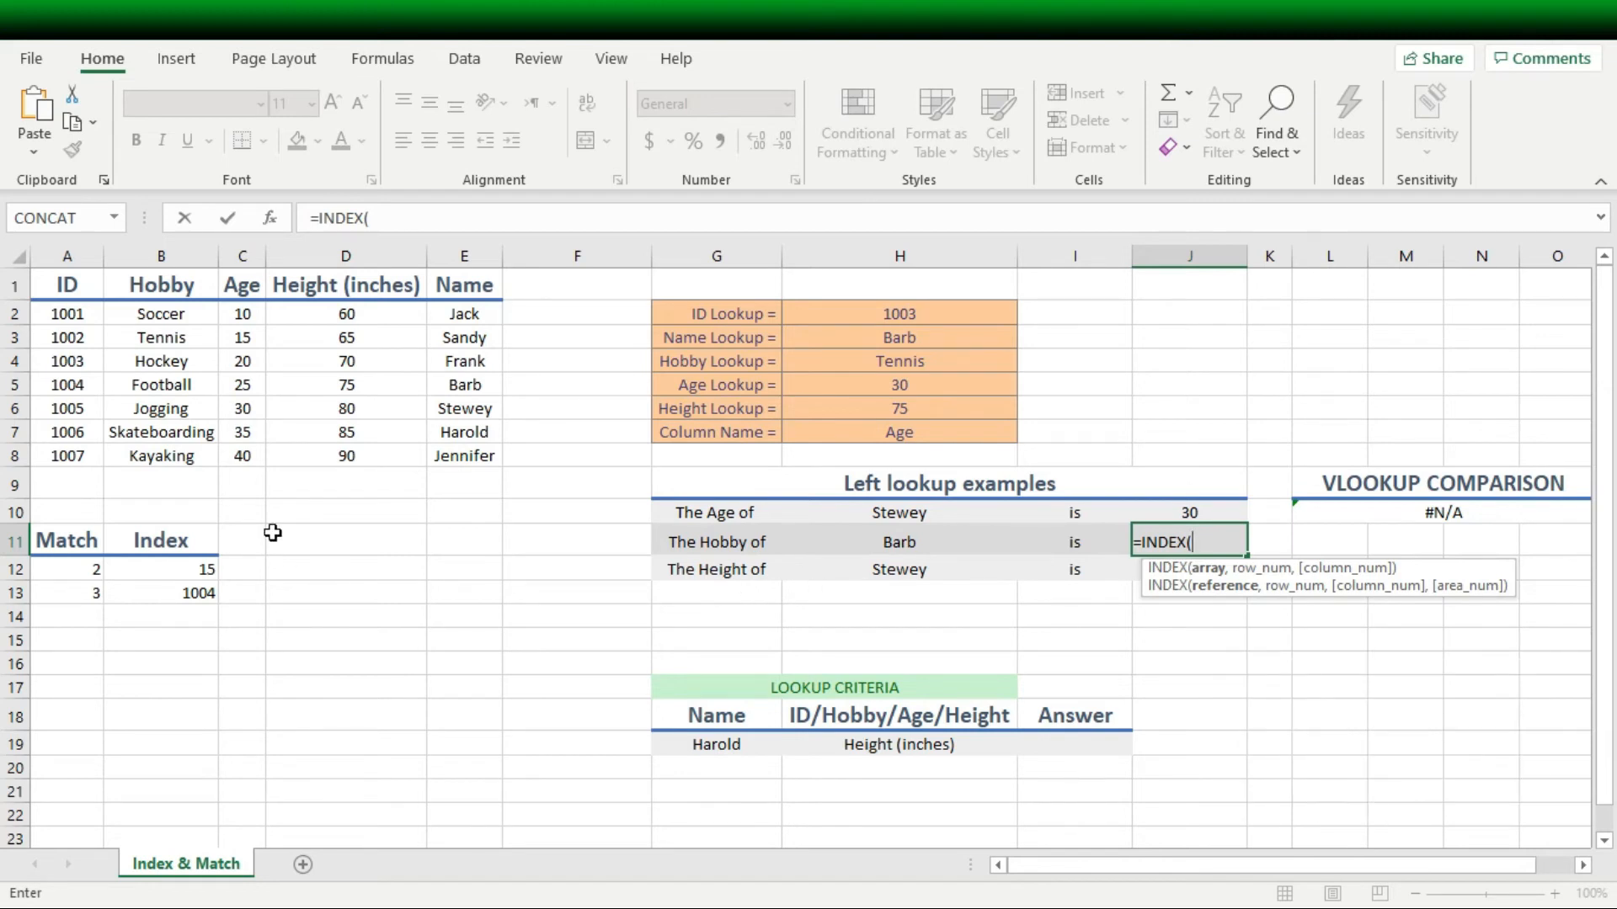
left_click_drag(162, 316, 163, 463)
type(",")
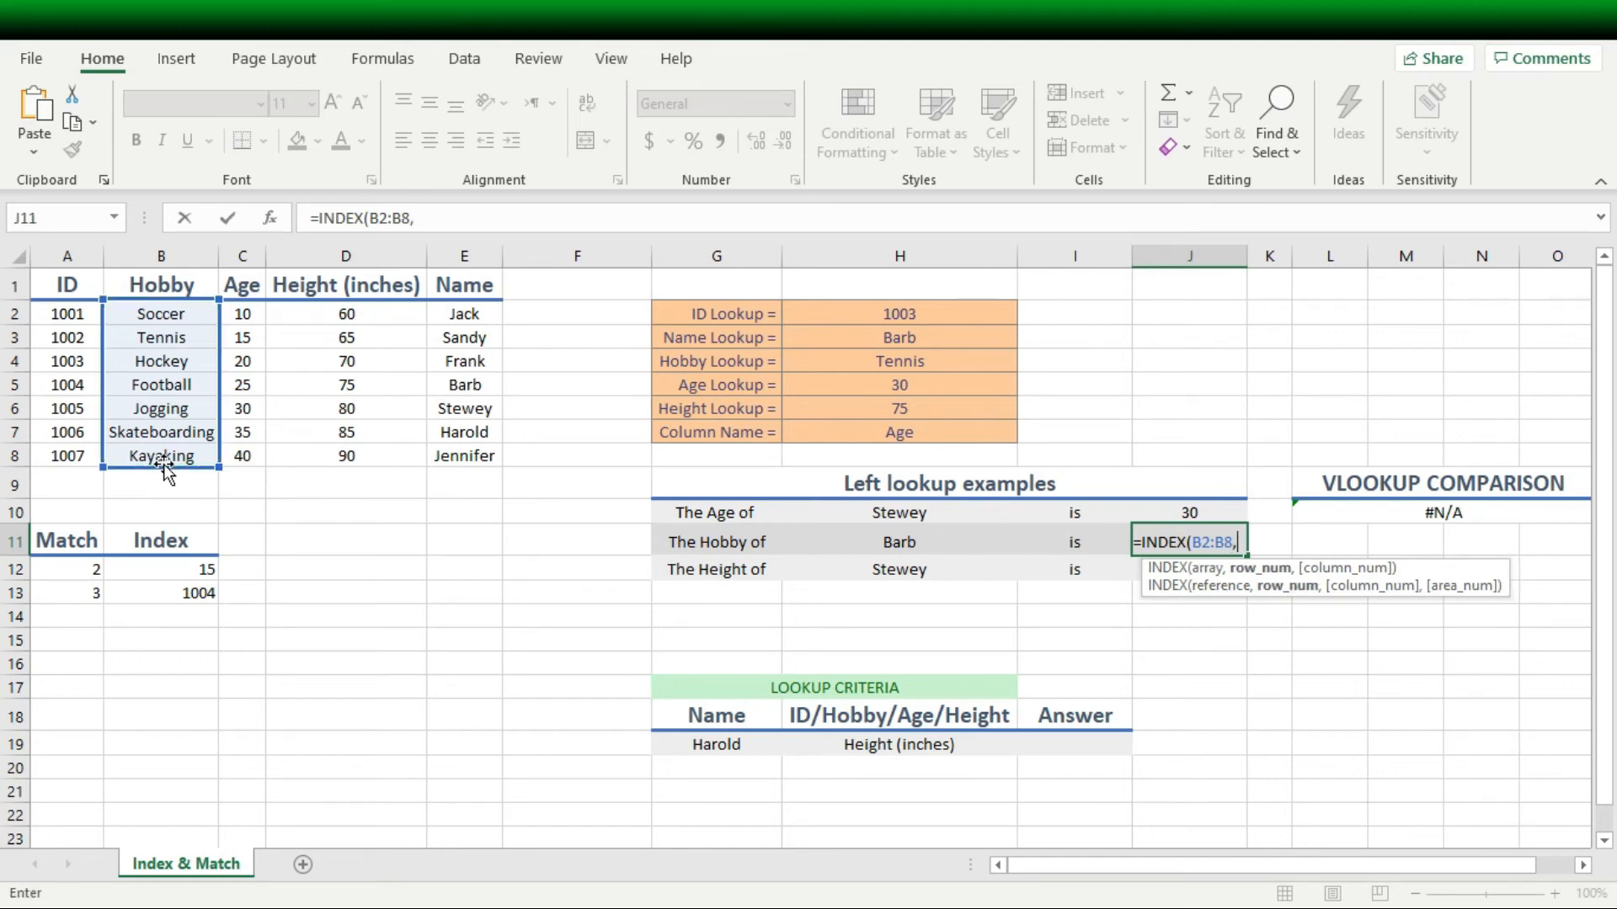
Step: Complete the J11 INDEX formula with a nested MATCH that finds H11 in the names E2:E8 with exact match type 0
type("m")
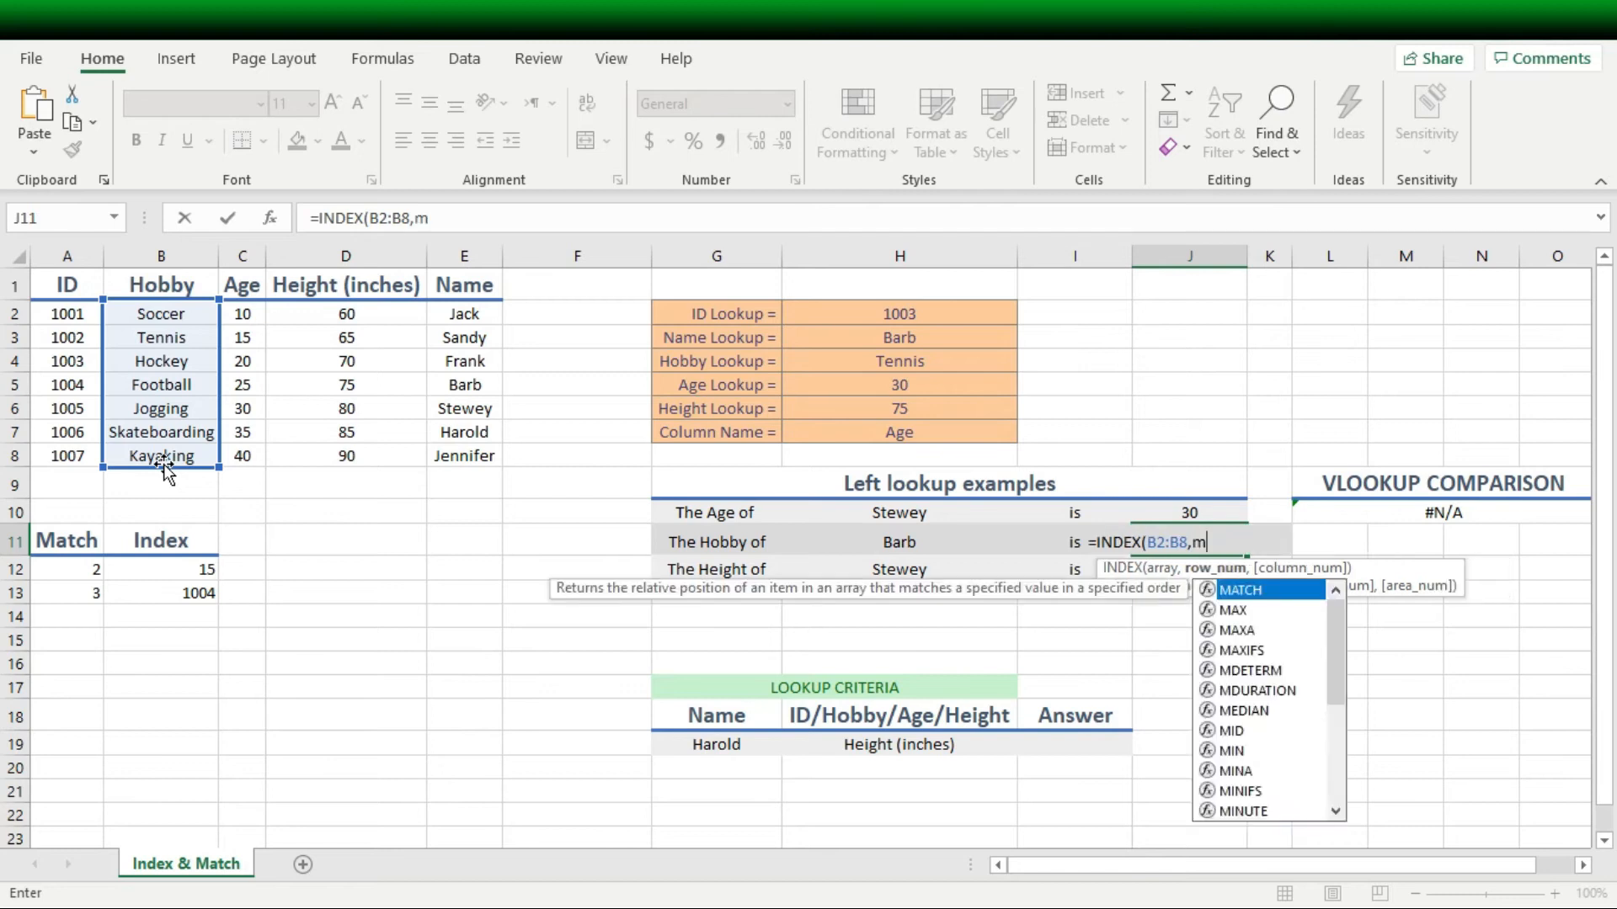
type("atch")
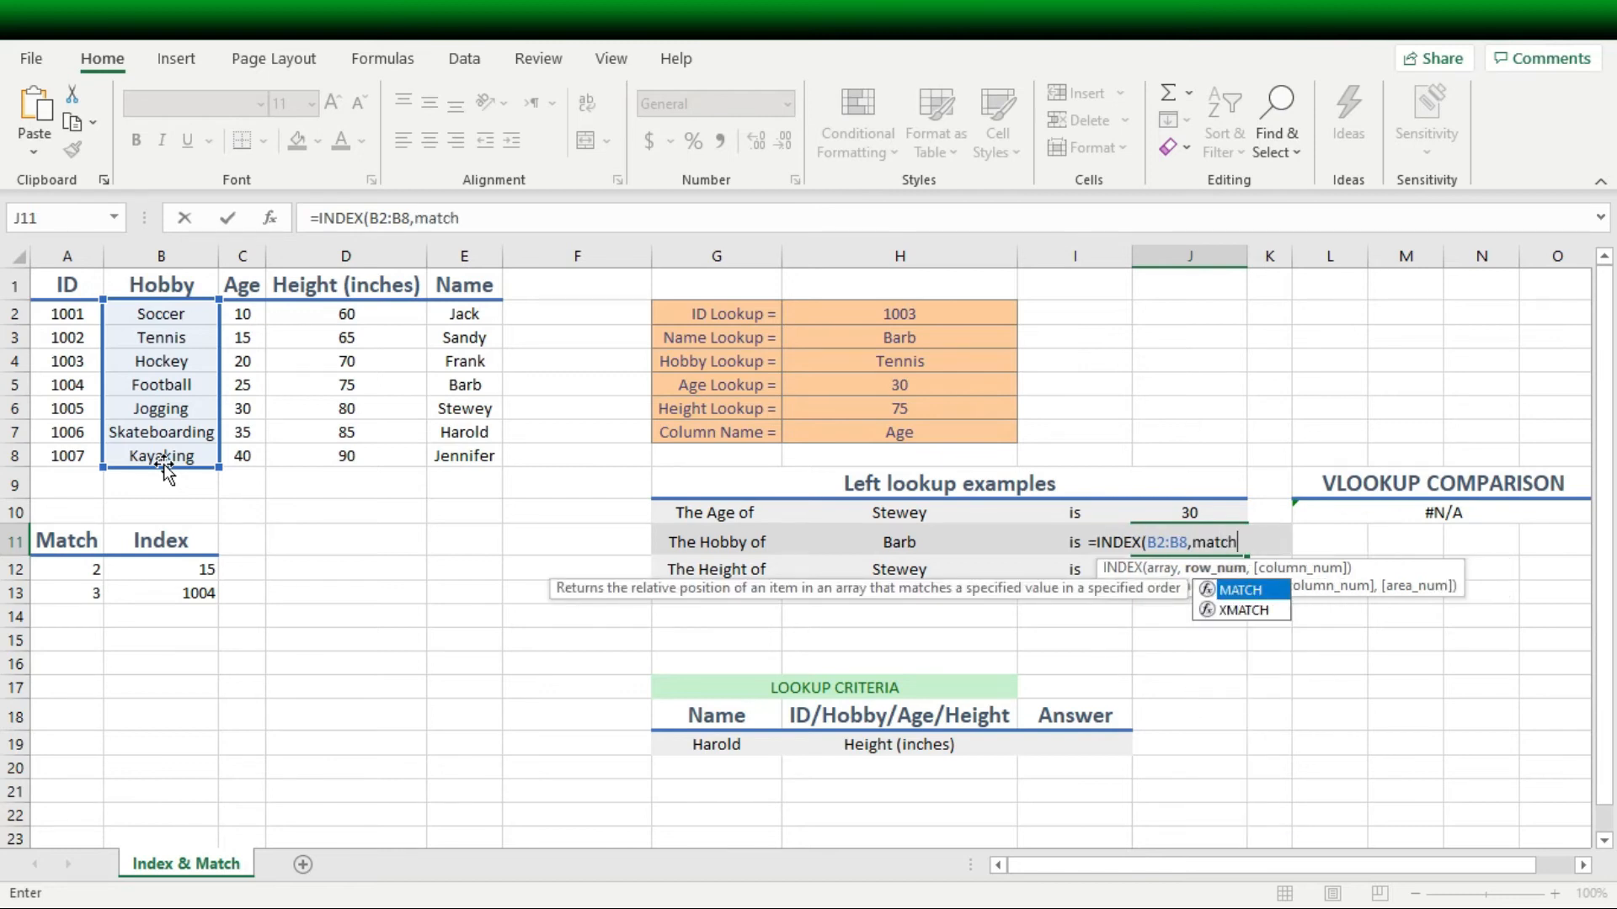
key("Tab")
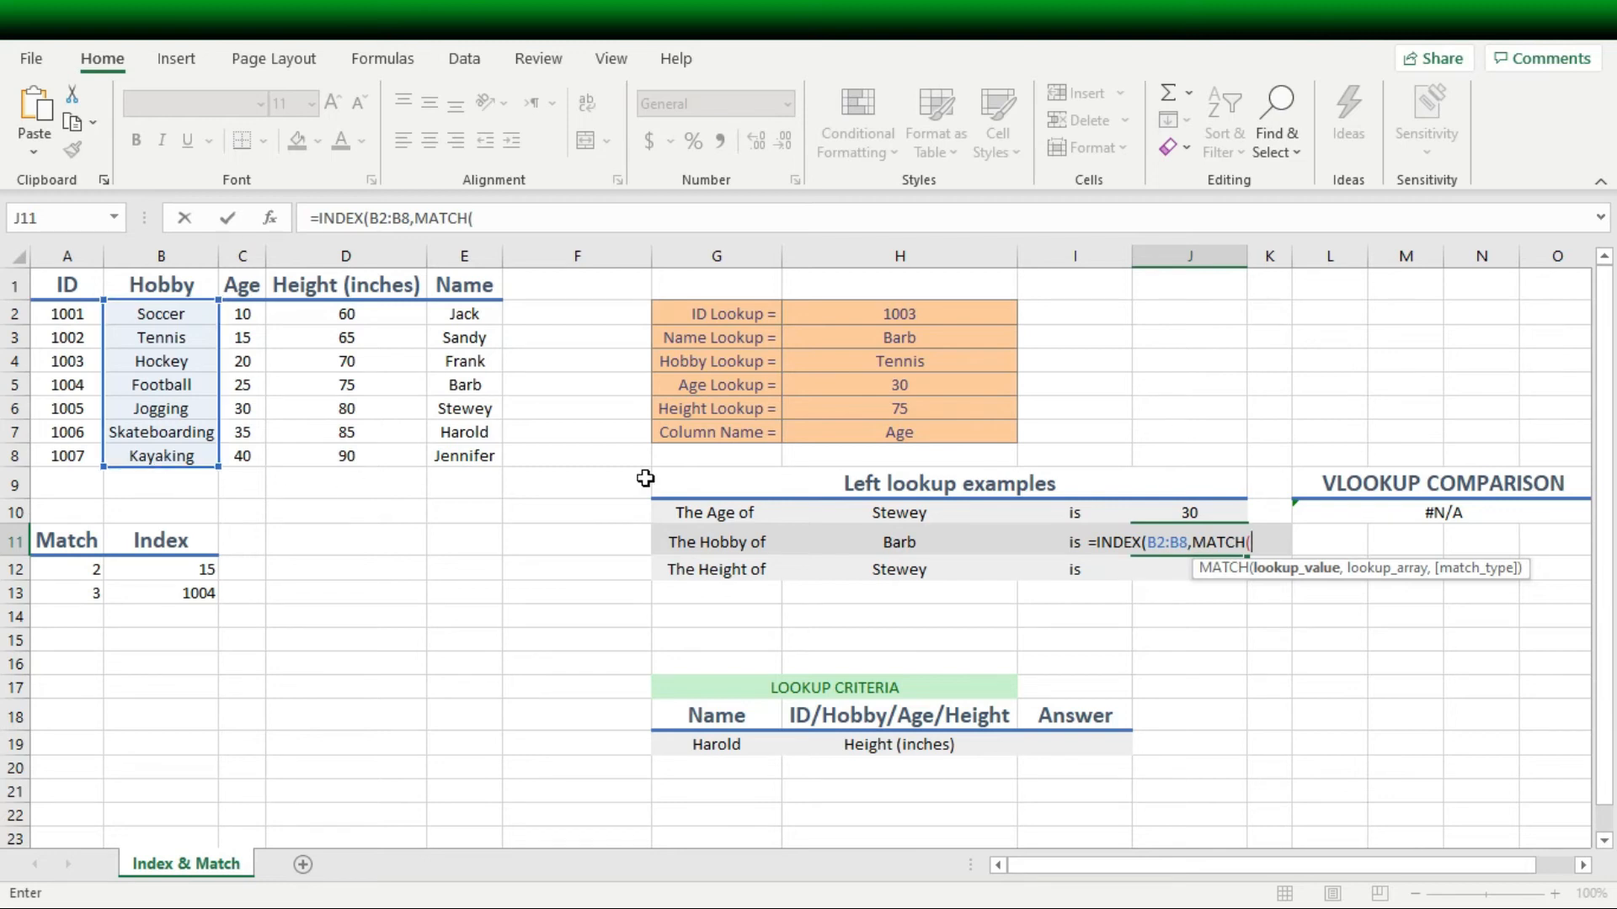
left_click(917, 547)
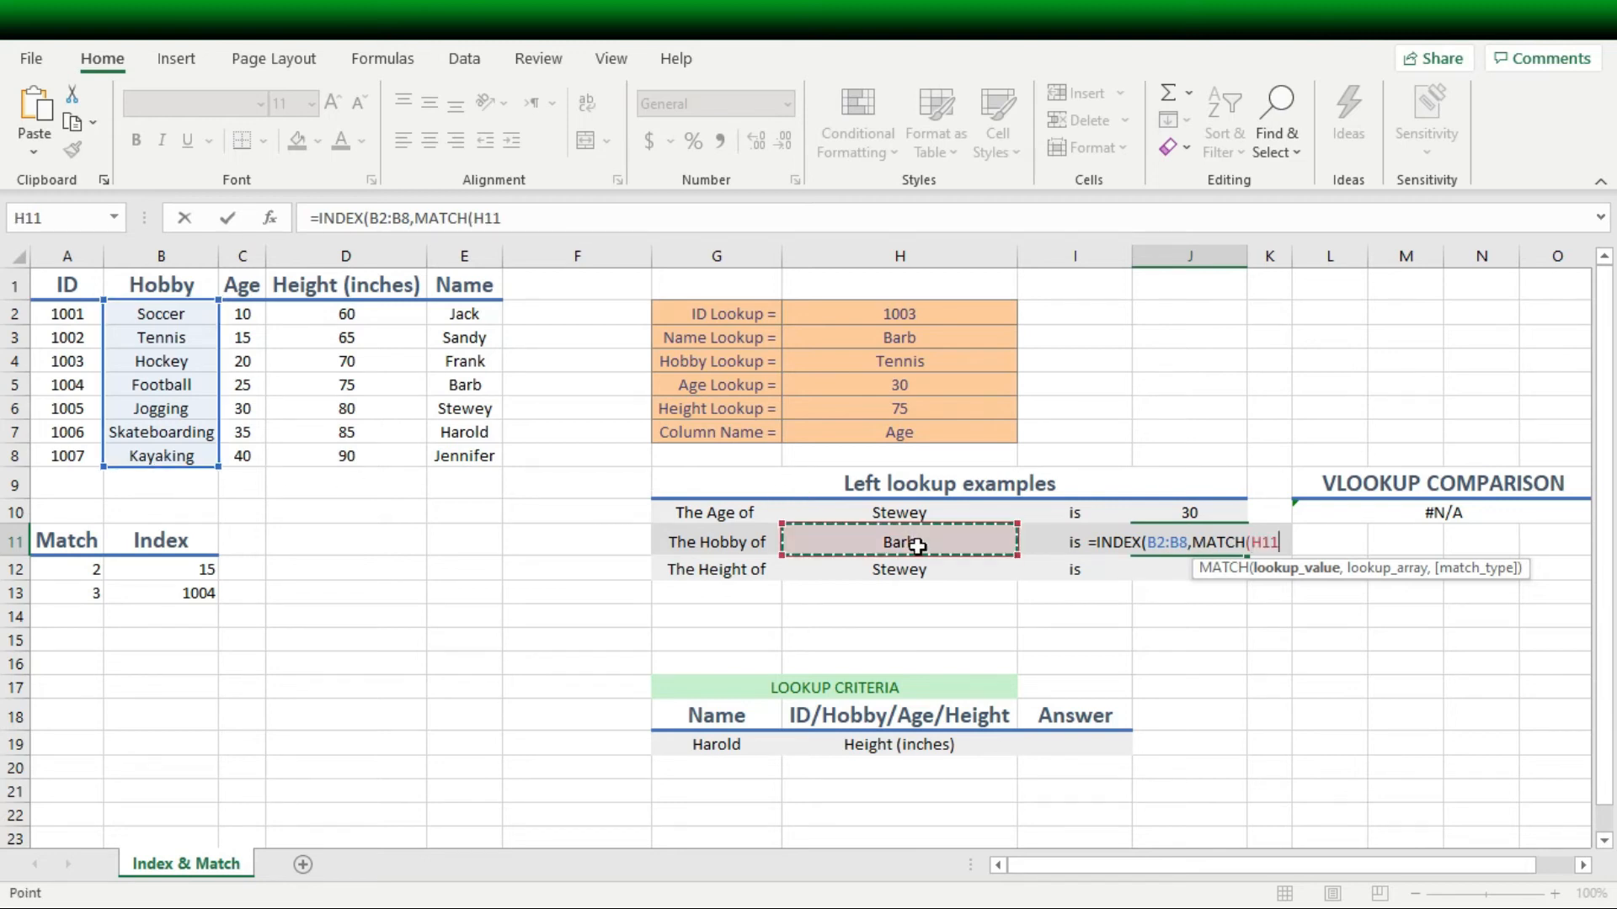
type(",")
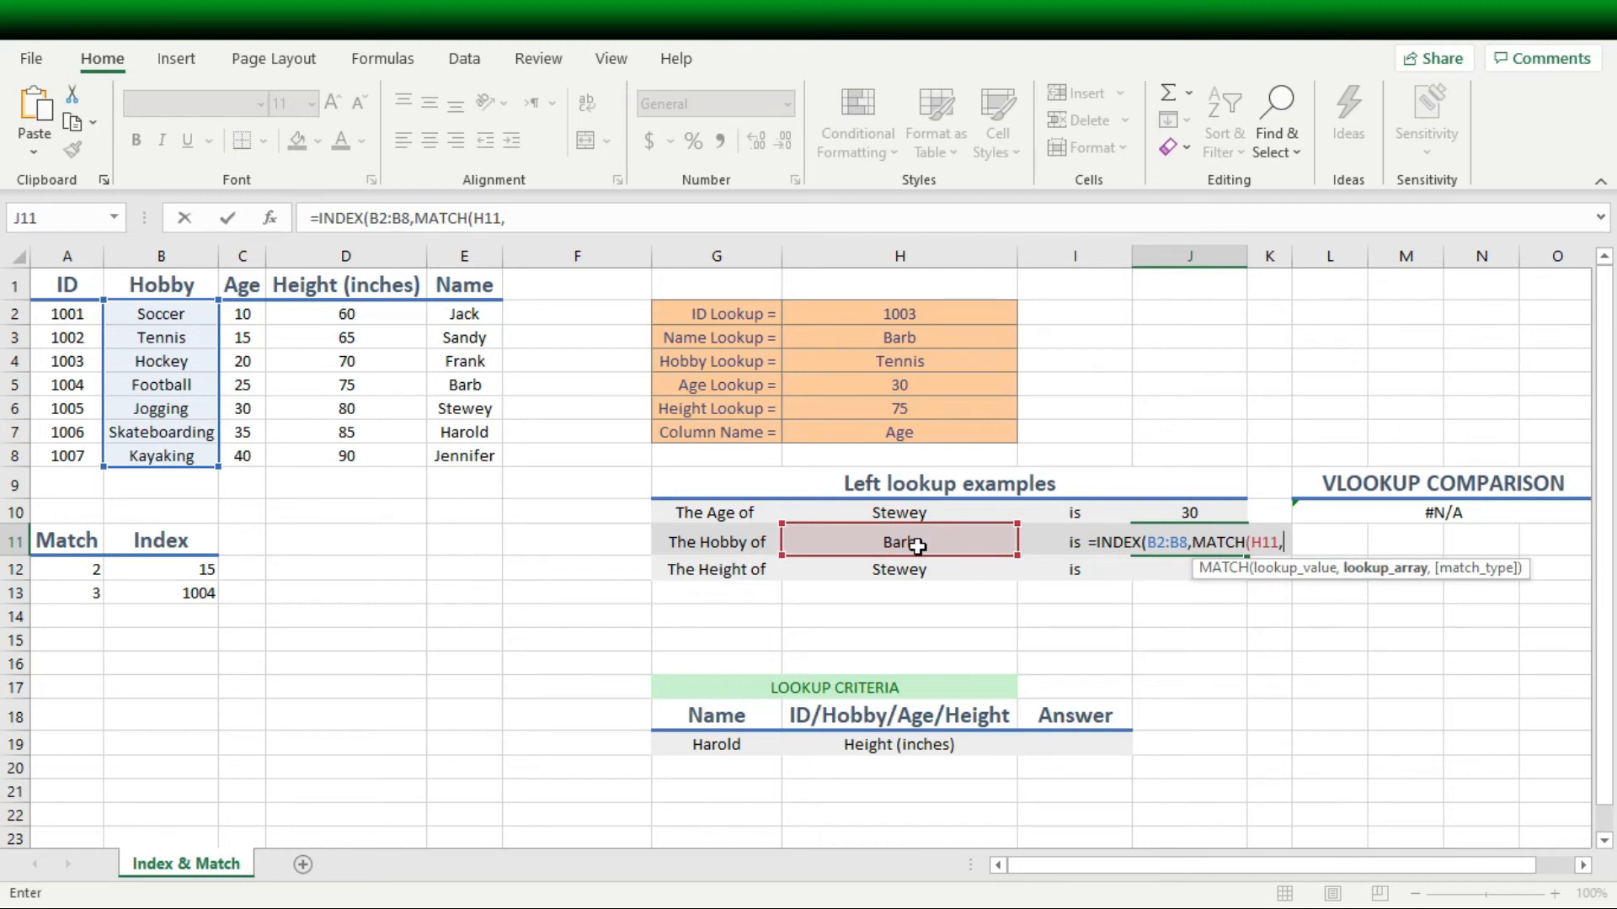
left_click_drag(479, 320, 475, 457)
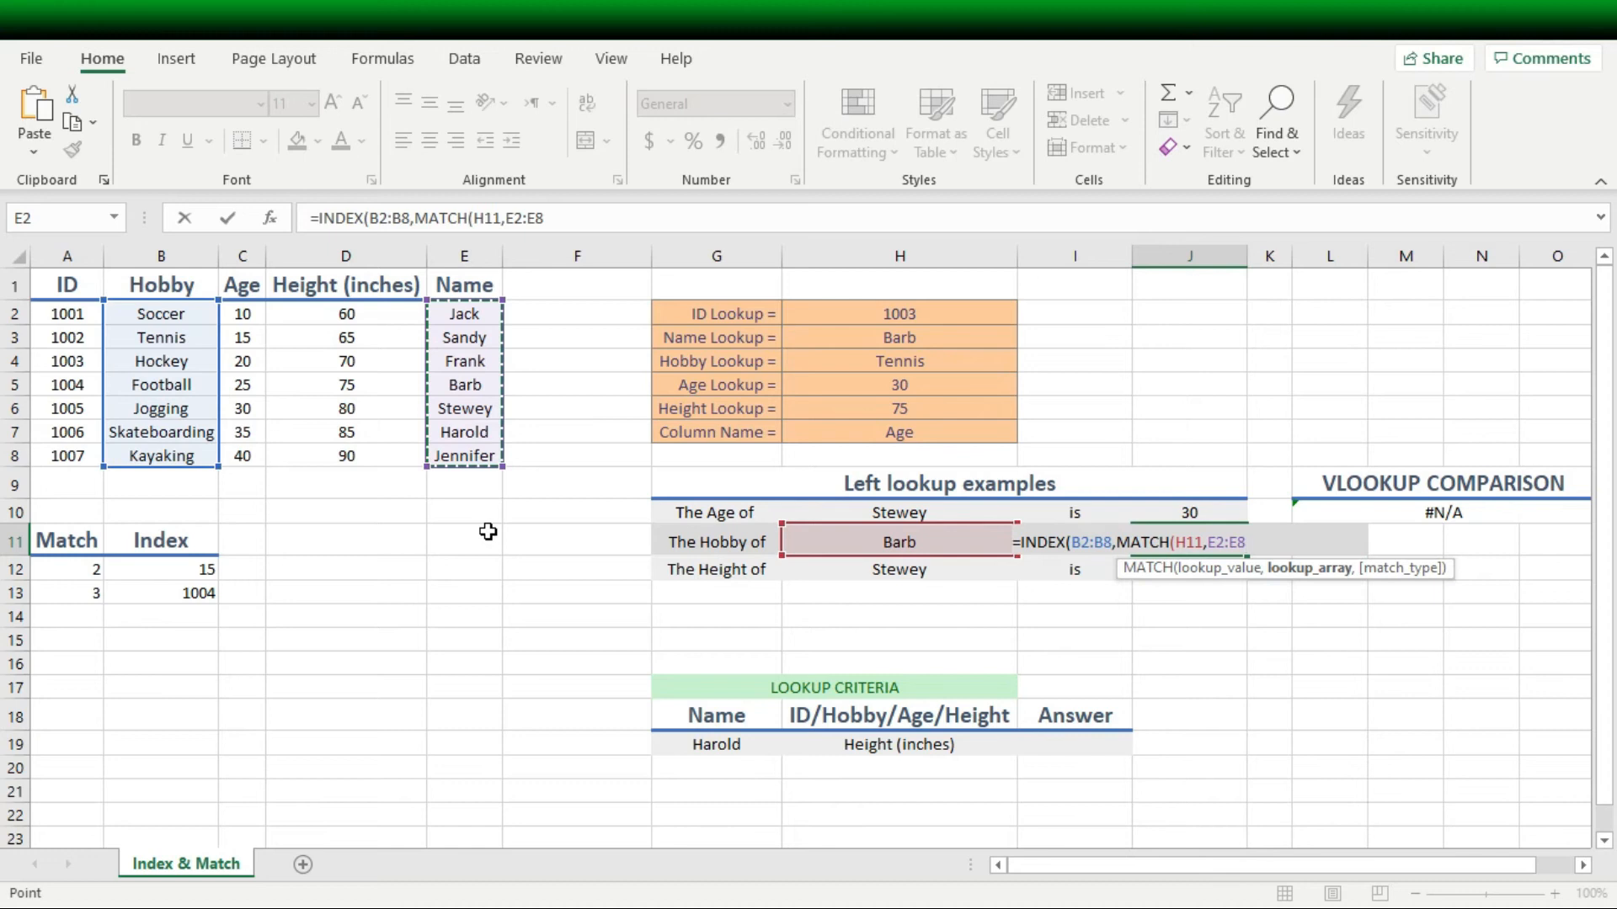
type(",")
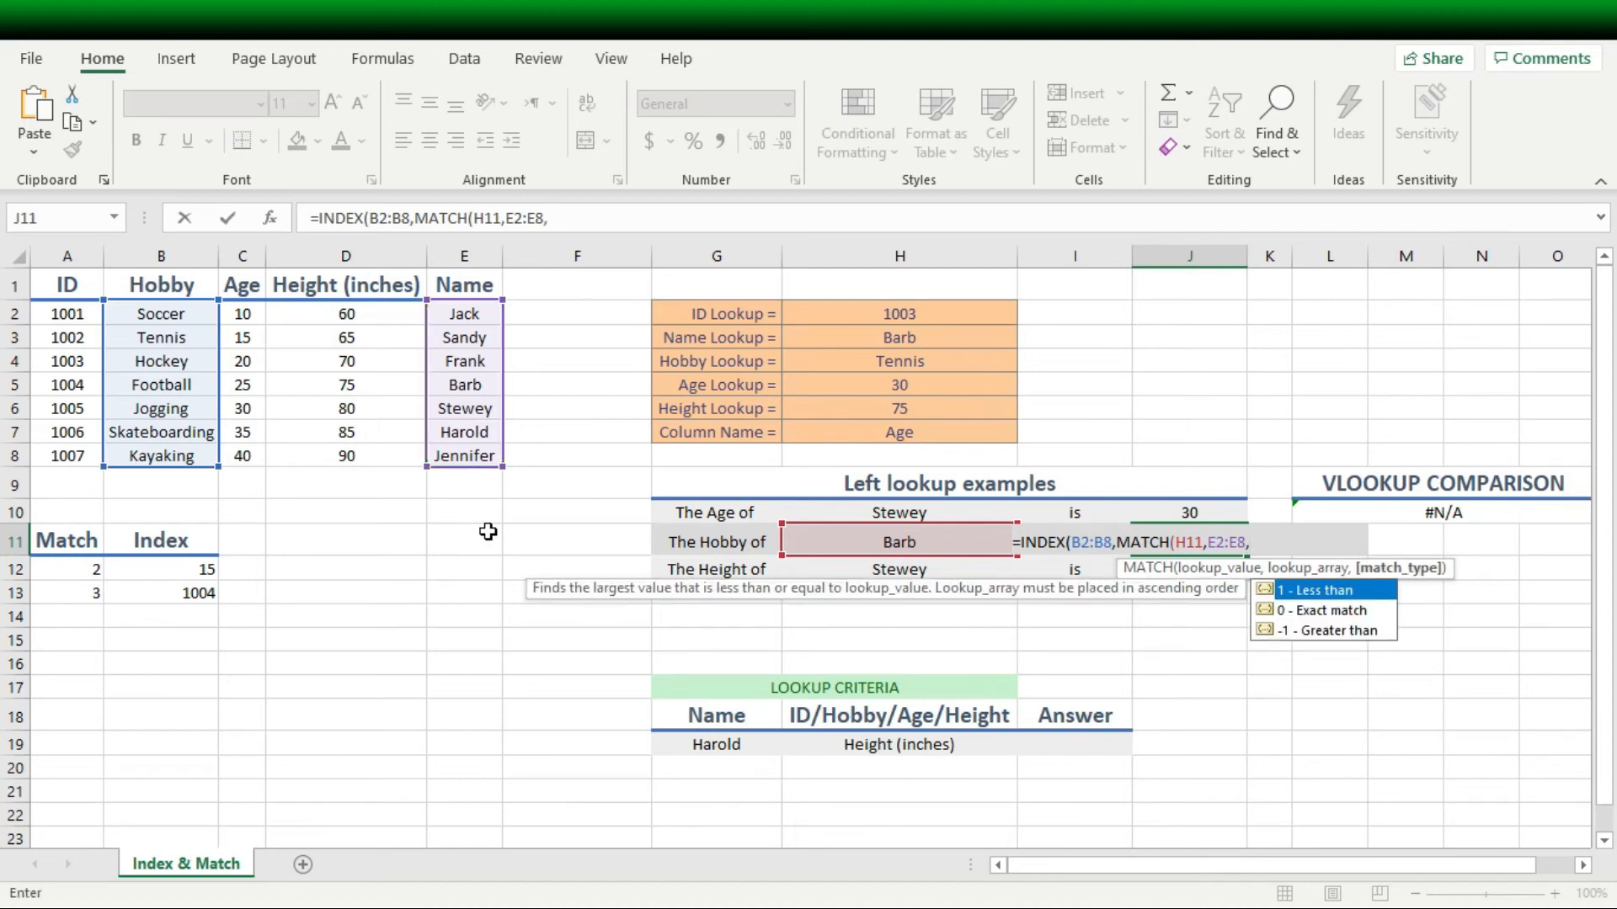
key("Down")
key("Tab")
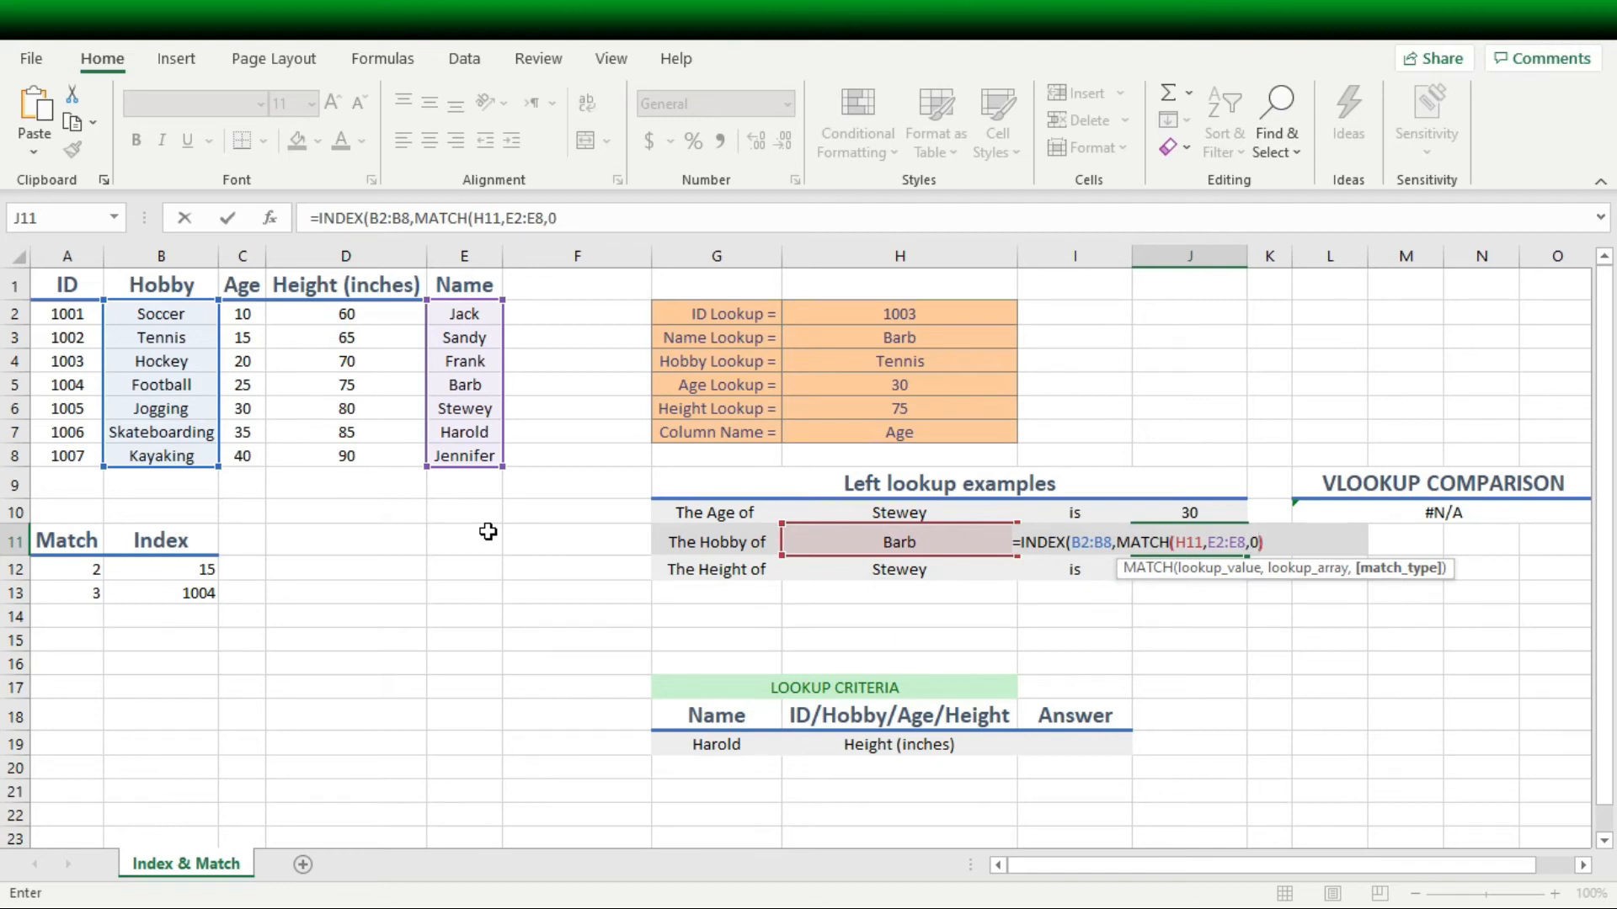
type(")")
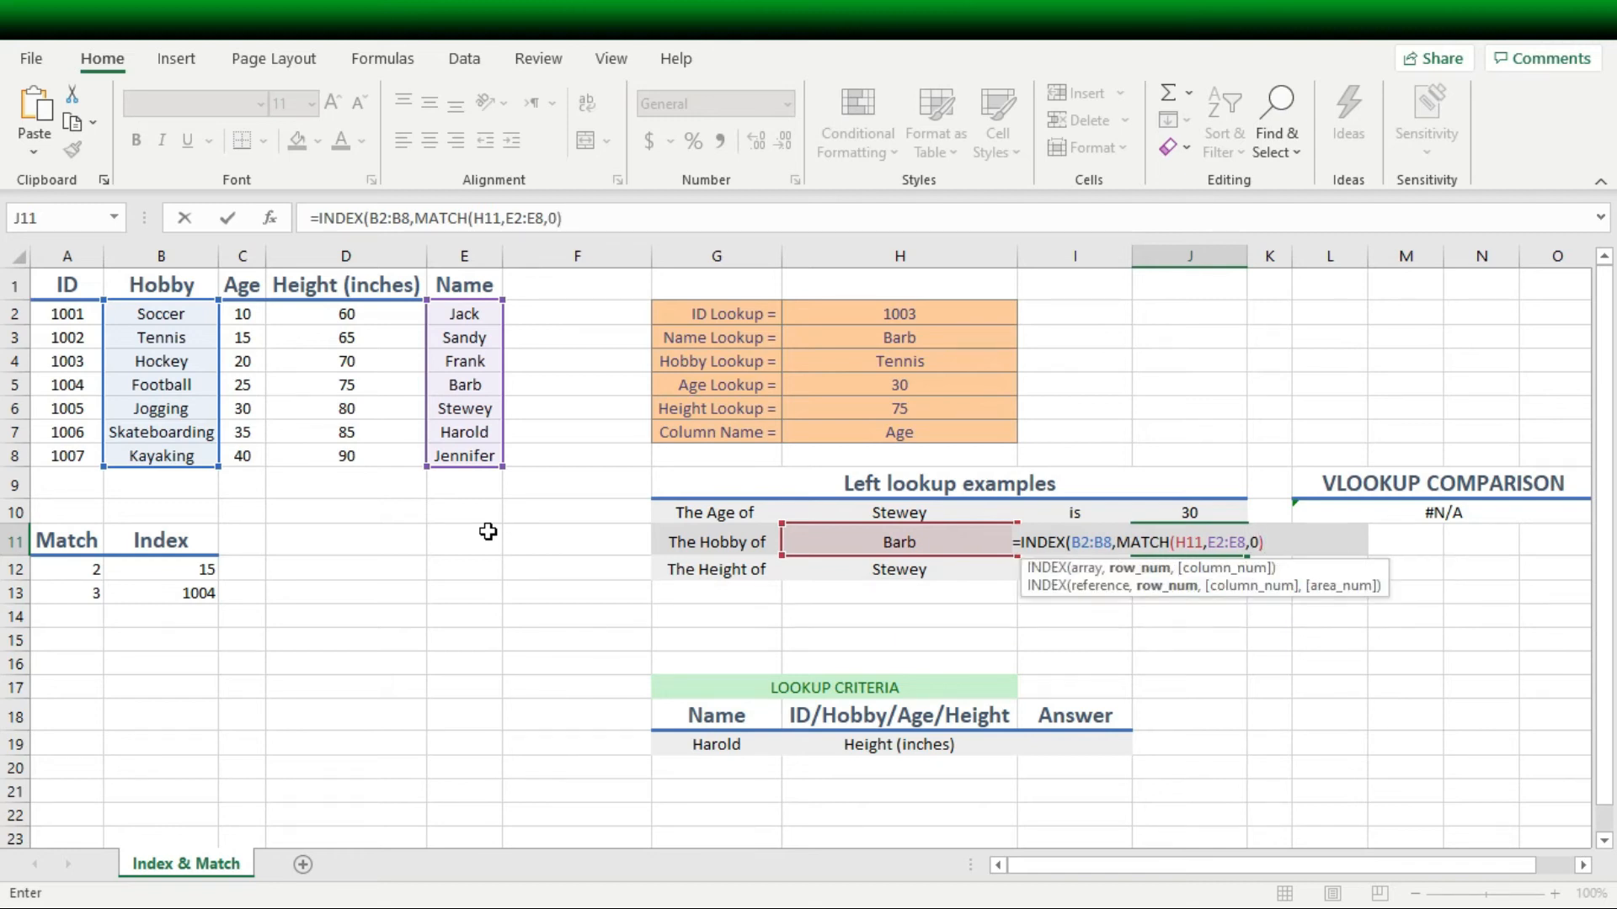
type(")")
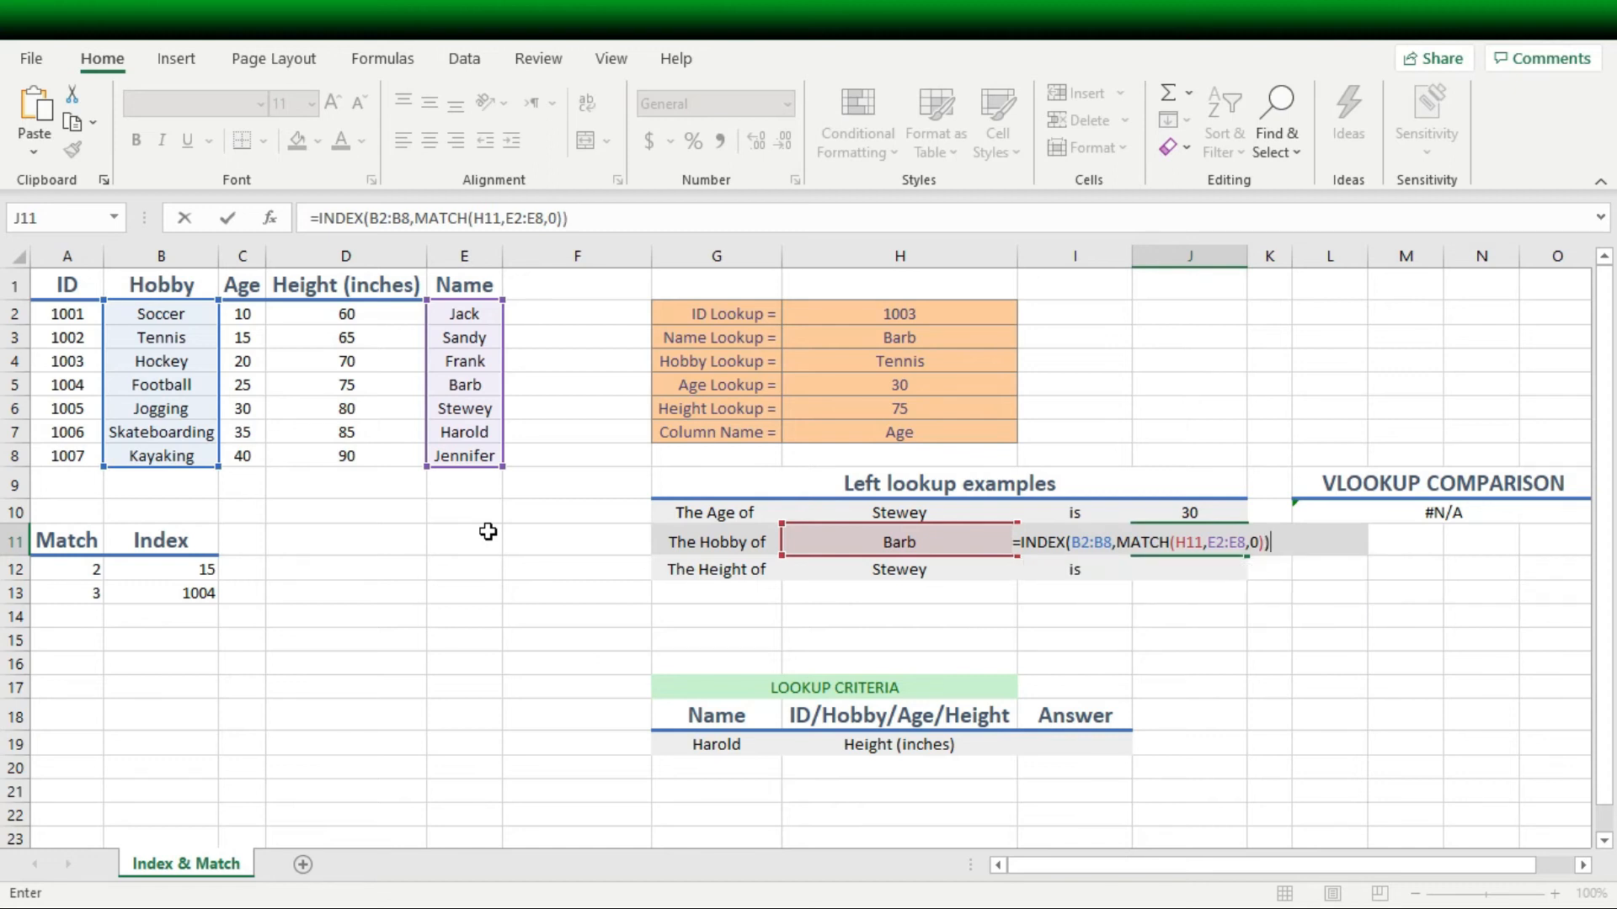
key("Return")
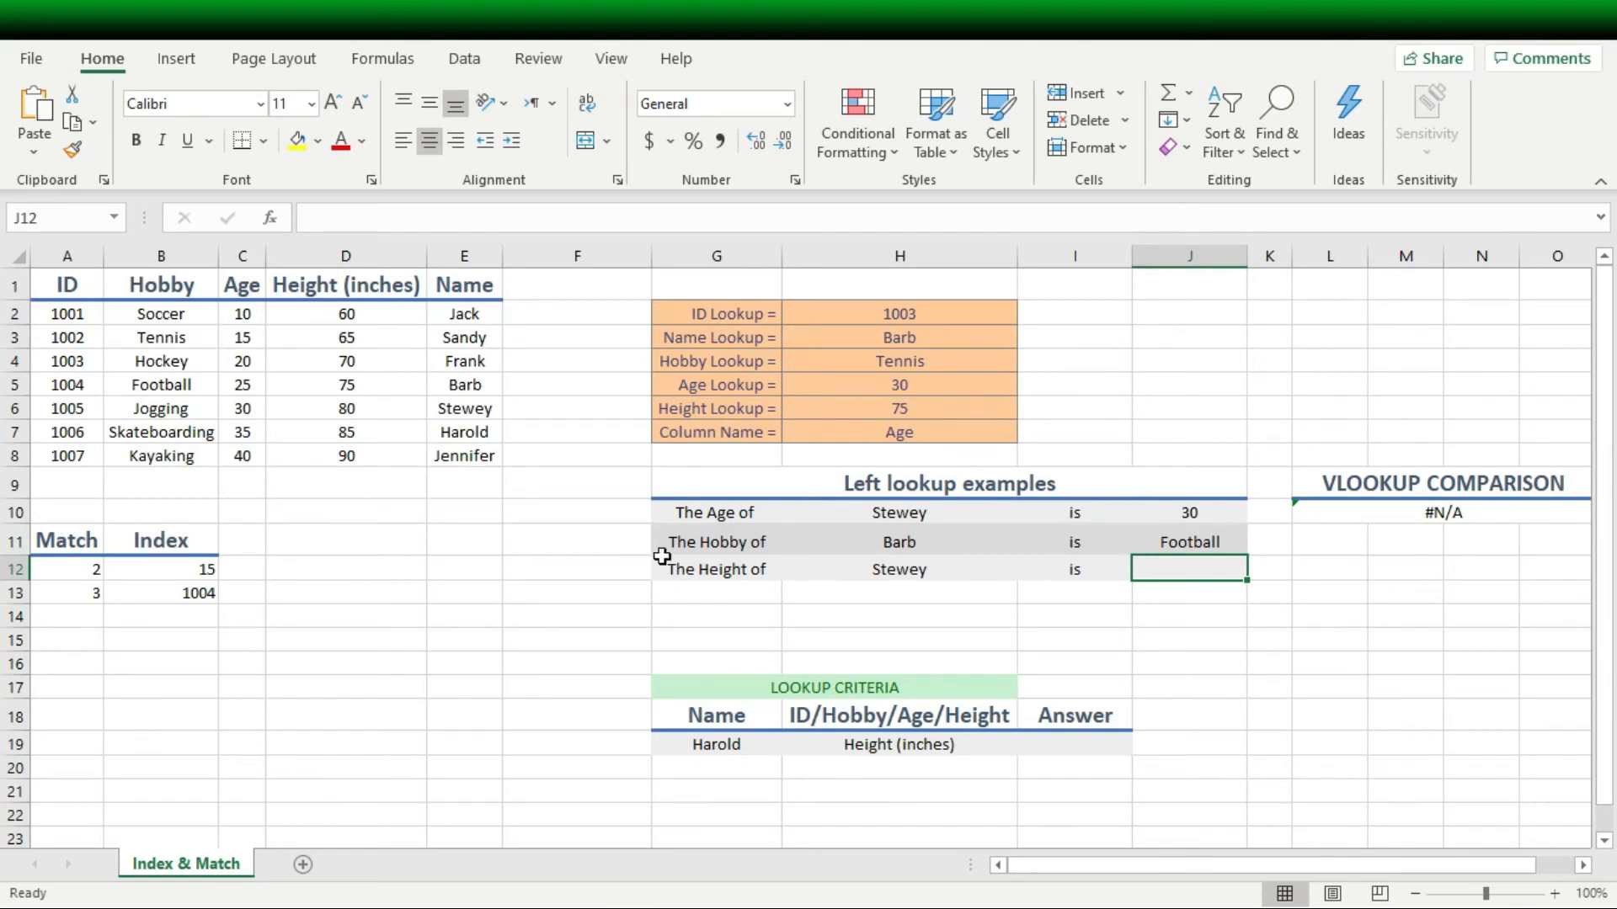
Step: Test the hobby lookup by setting H11 to the name from E2 and finally to the name from E8
left_click(901, 543)
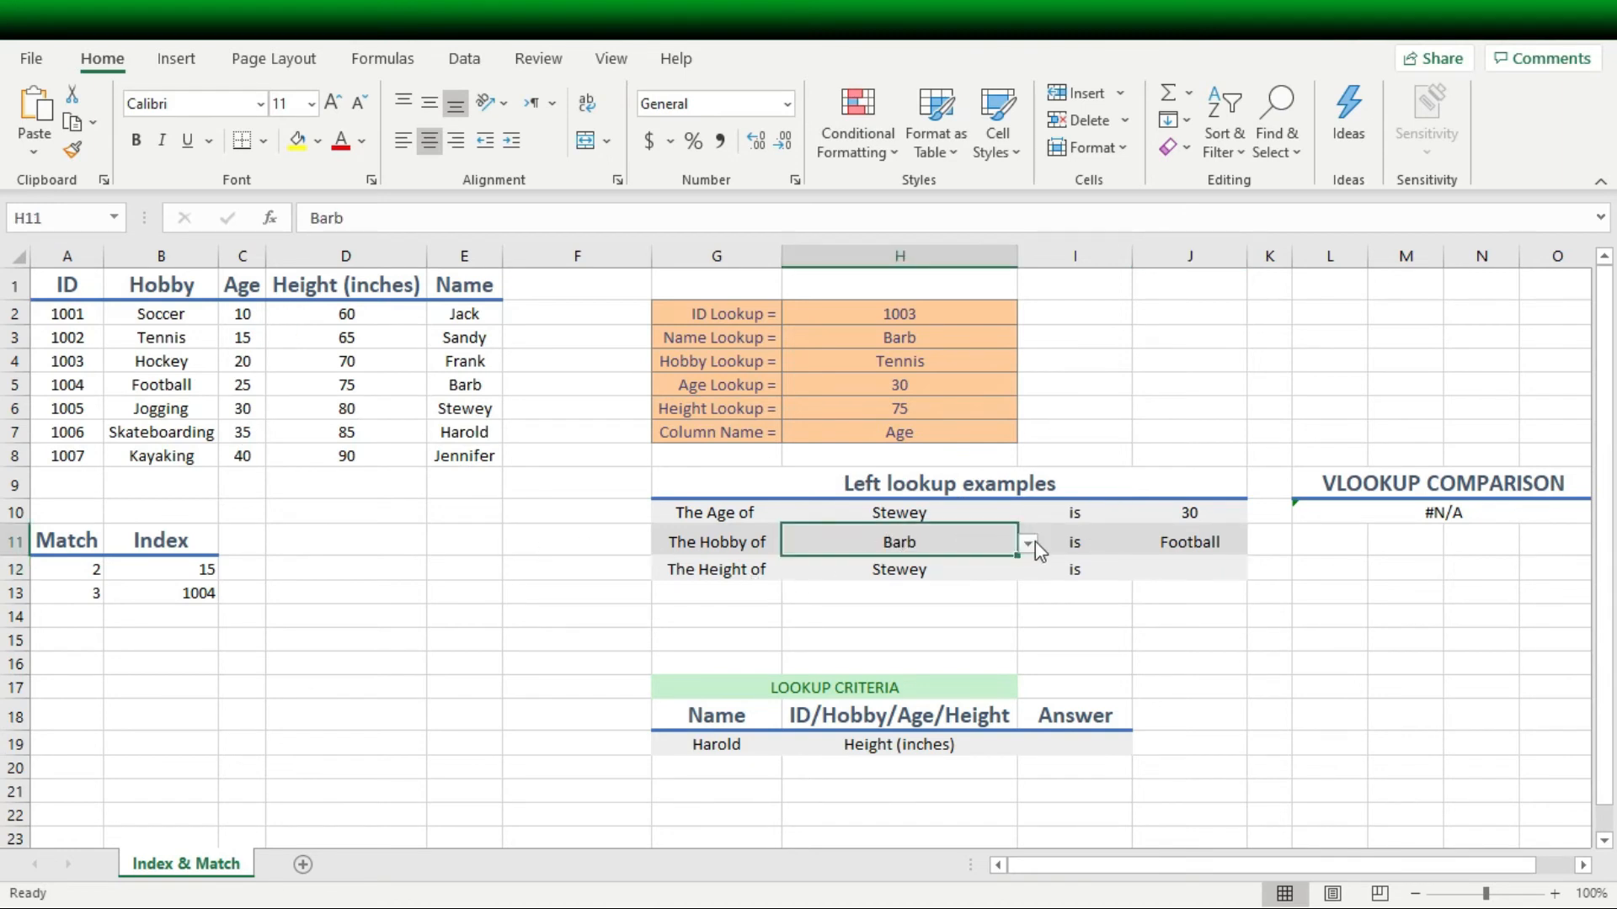
left_click(1027, 543)
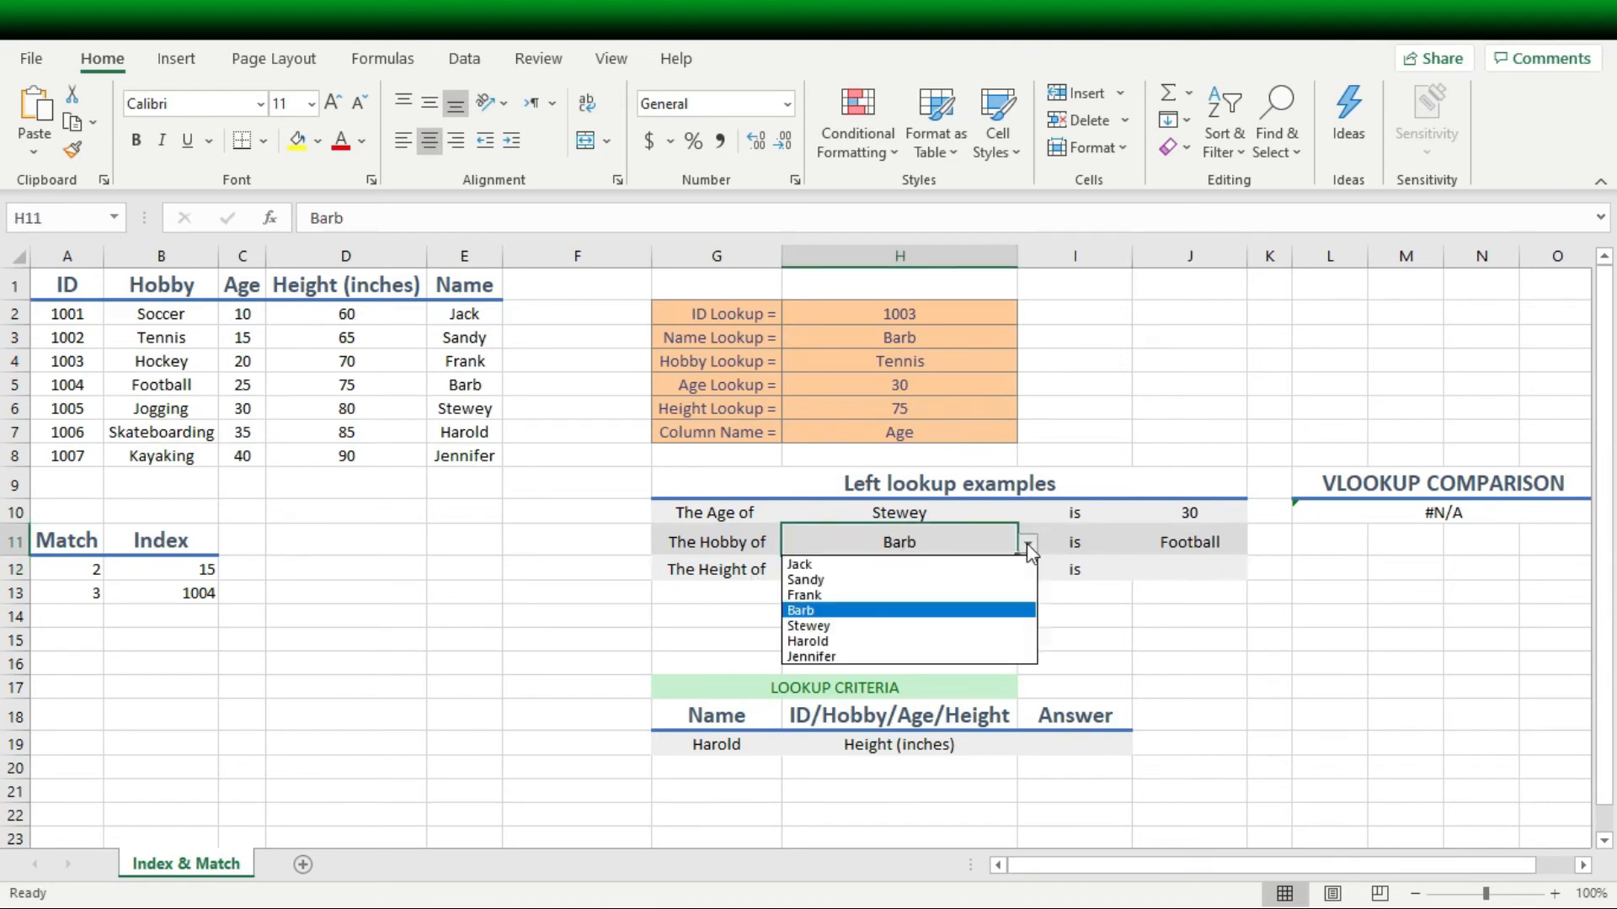
left_click(956, 565)
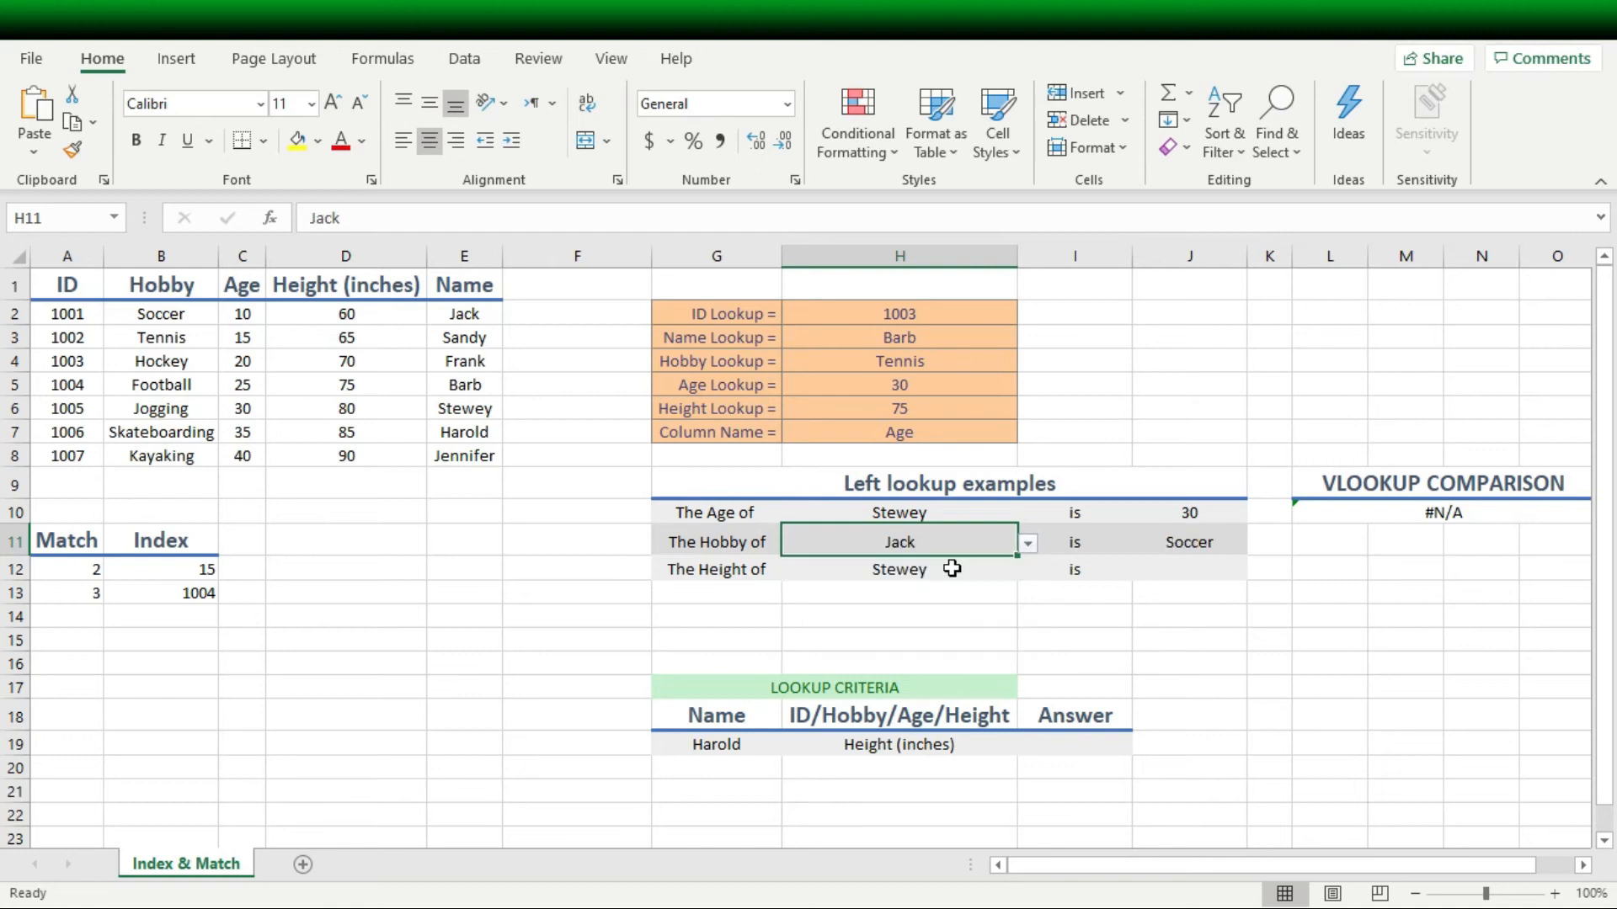
left_click(1027, 544)
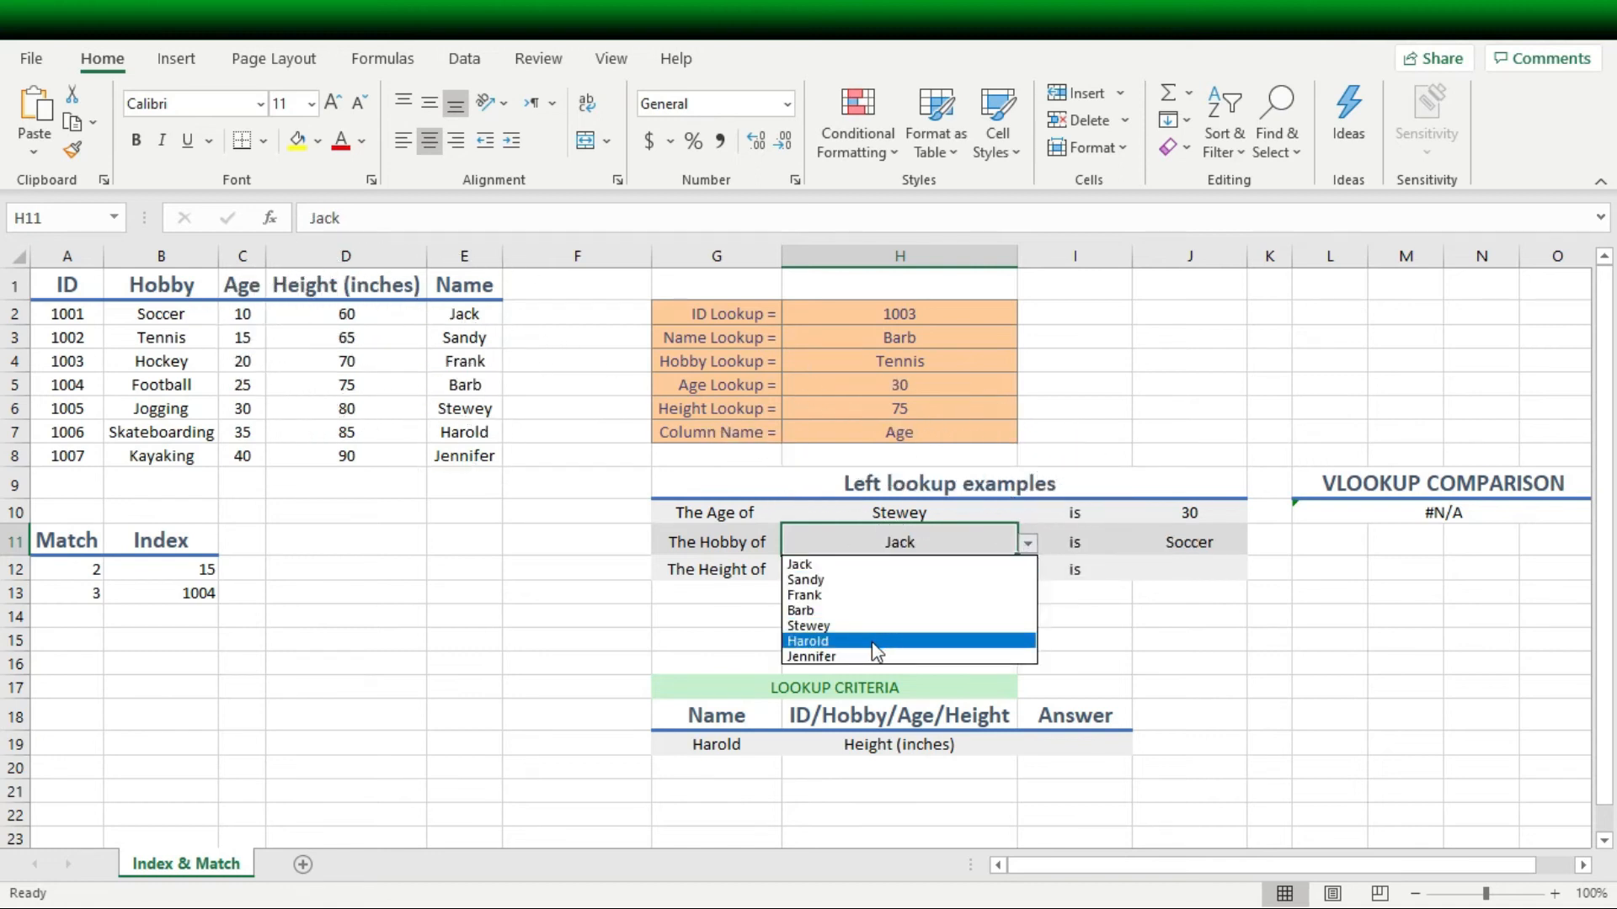
left_click(852, 658)
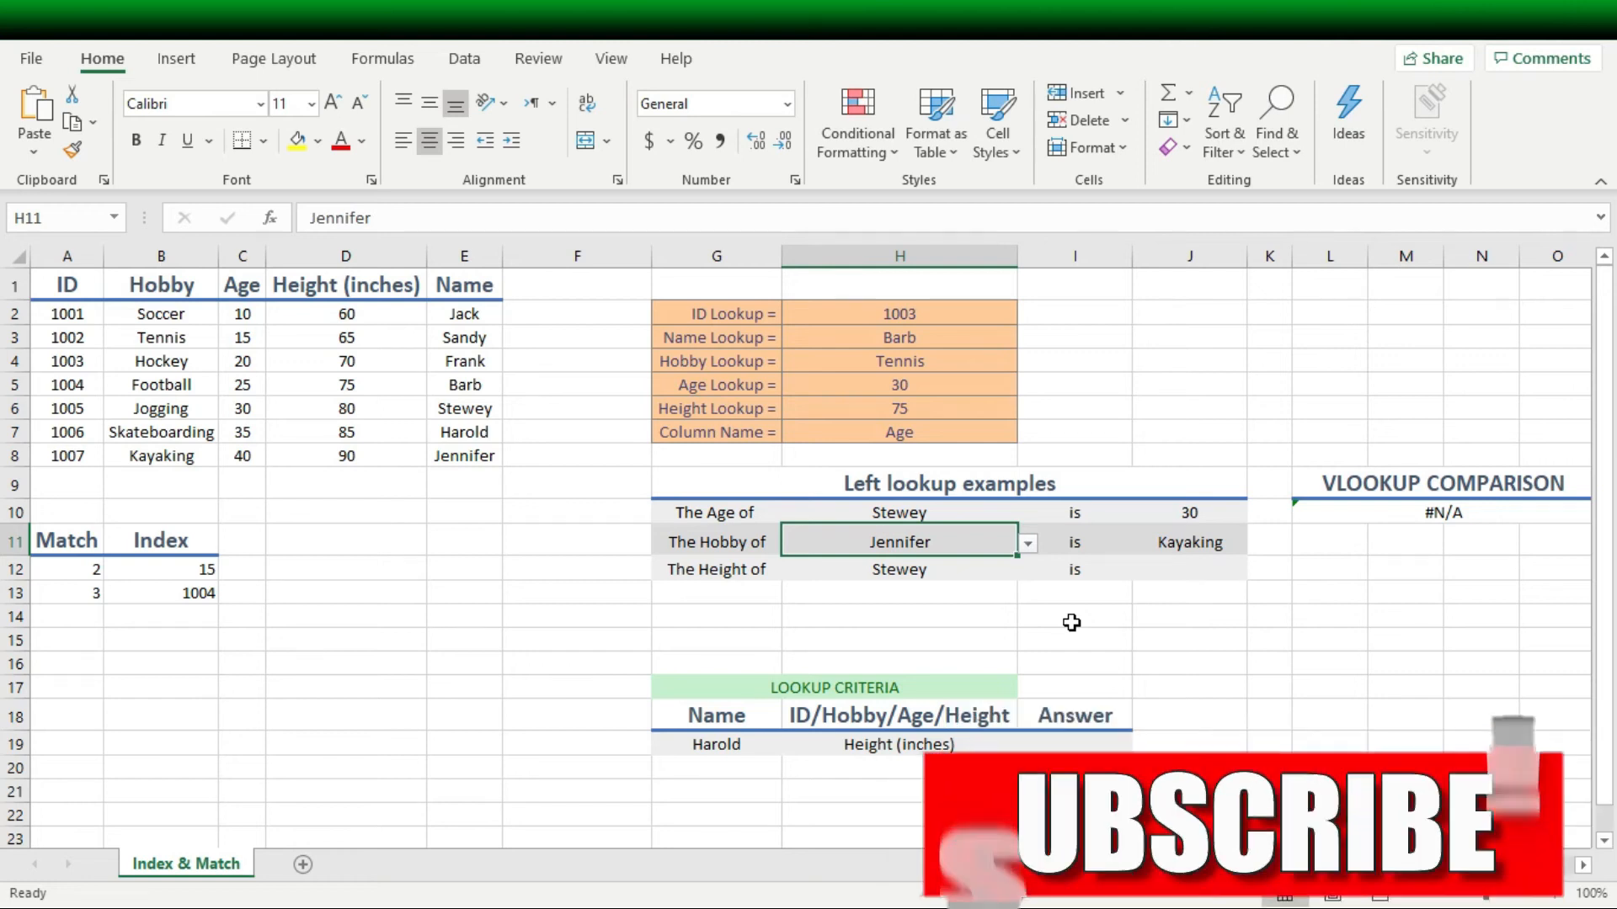
Step: Add the optional column number 1 to the INDEX function in the J11 hobby formula
left_click(1199, 545)
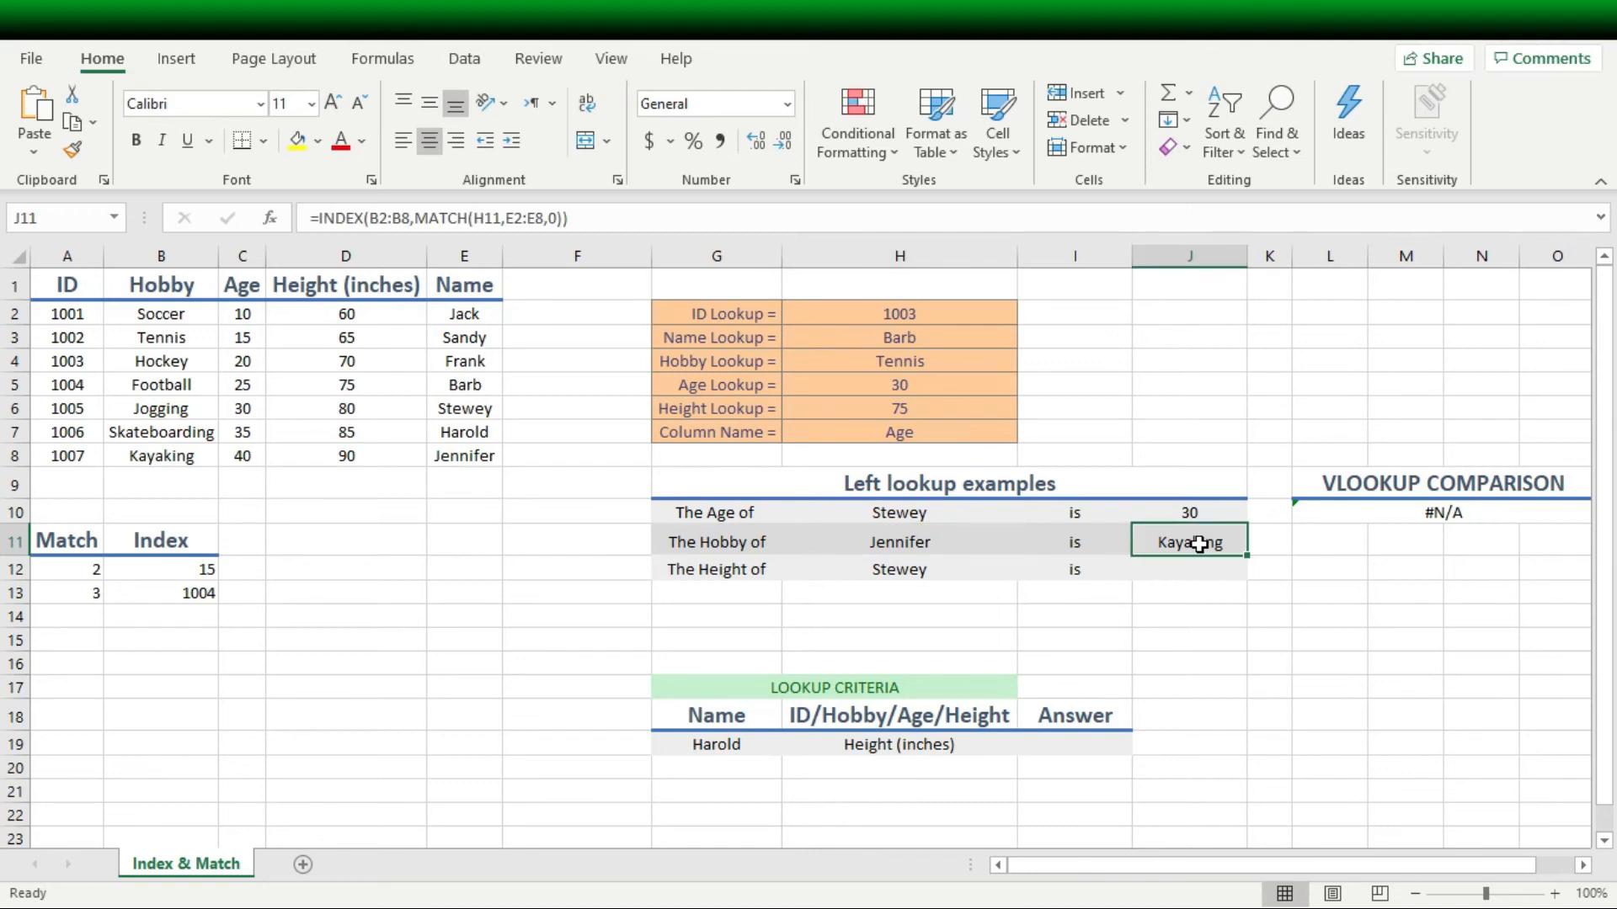
key("F2")
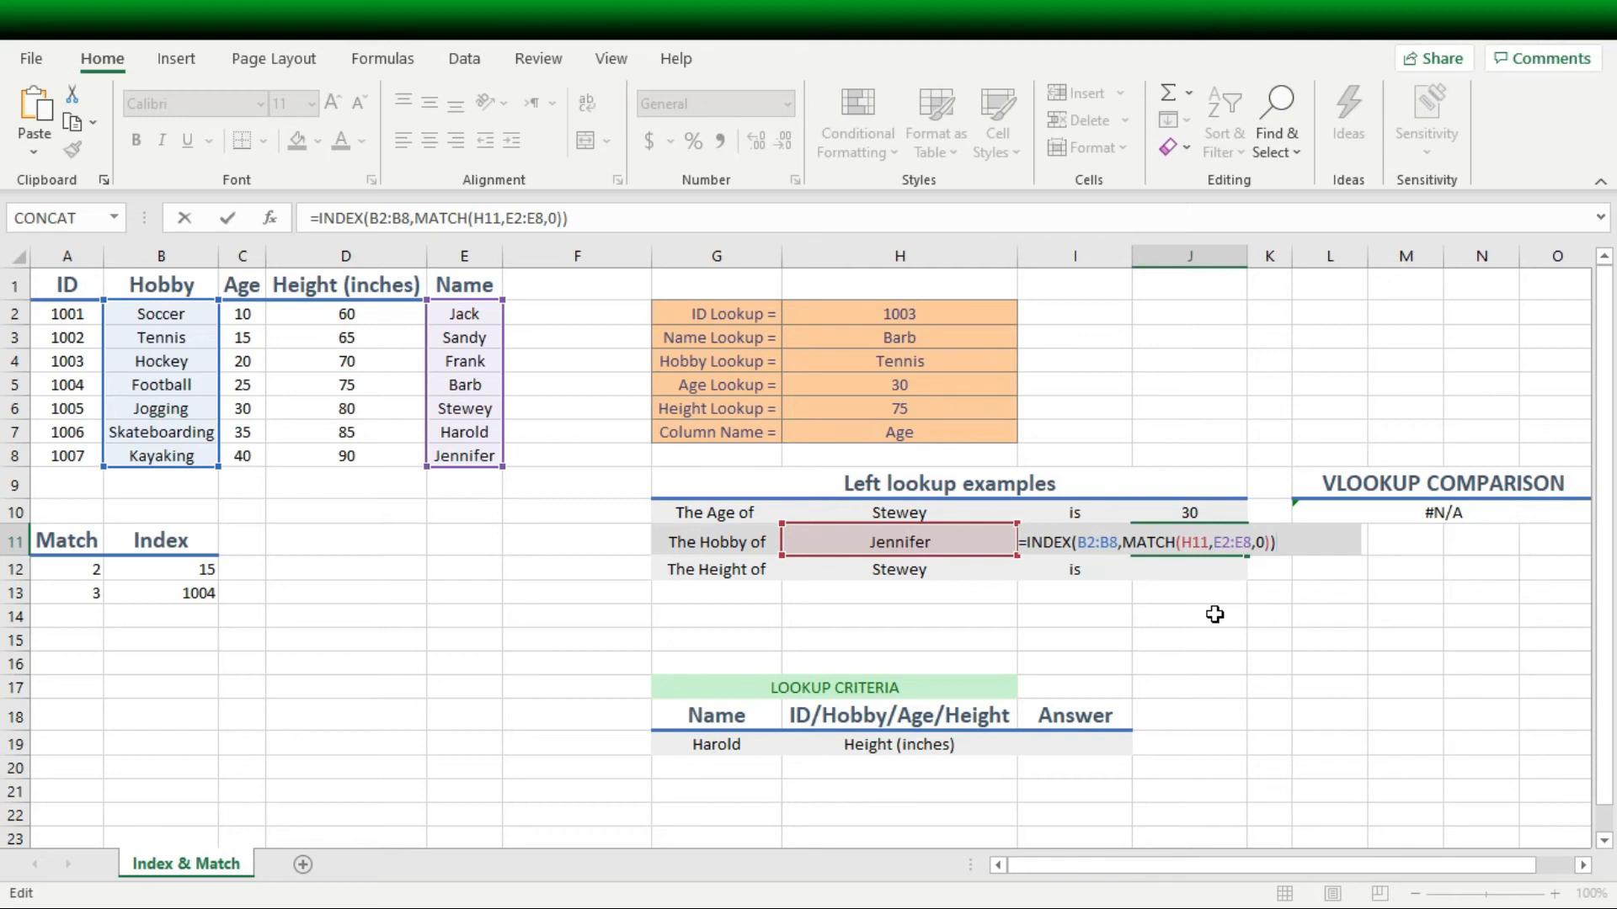
key("Left")
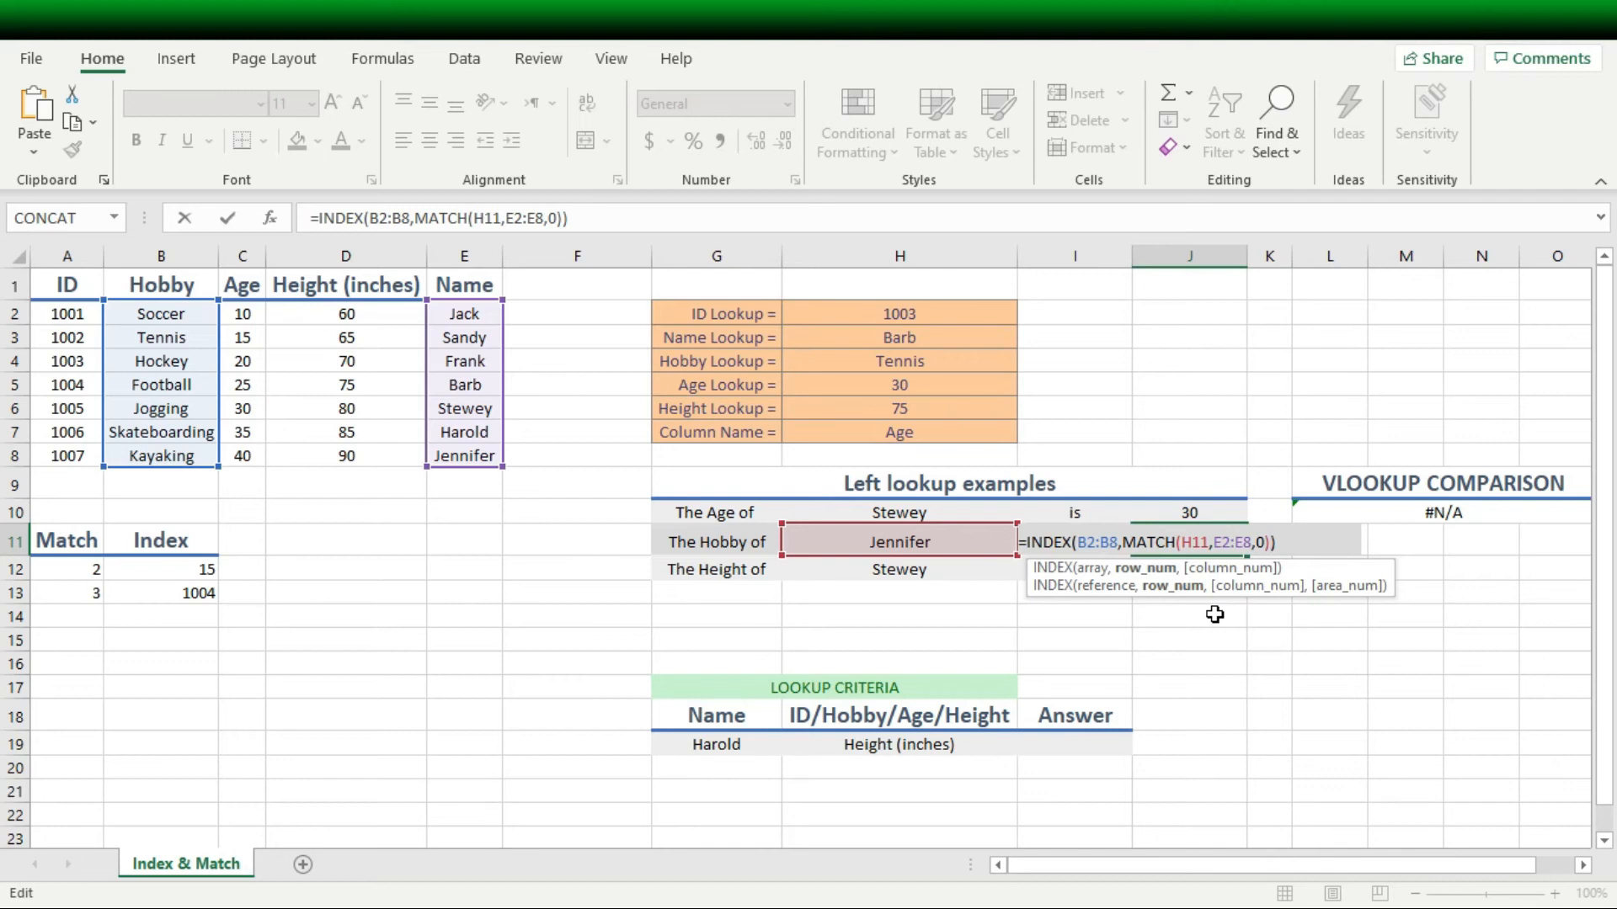
type(",1")
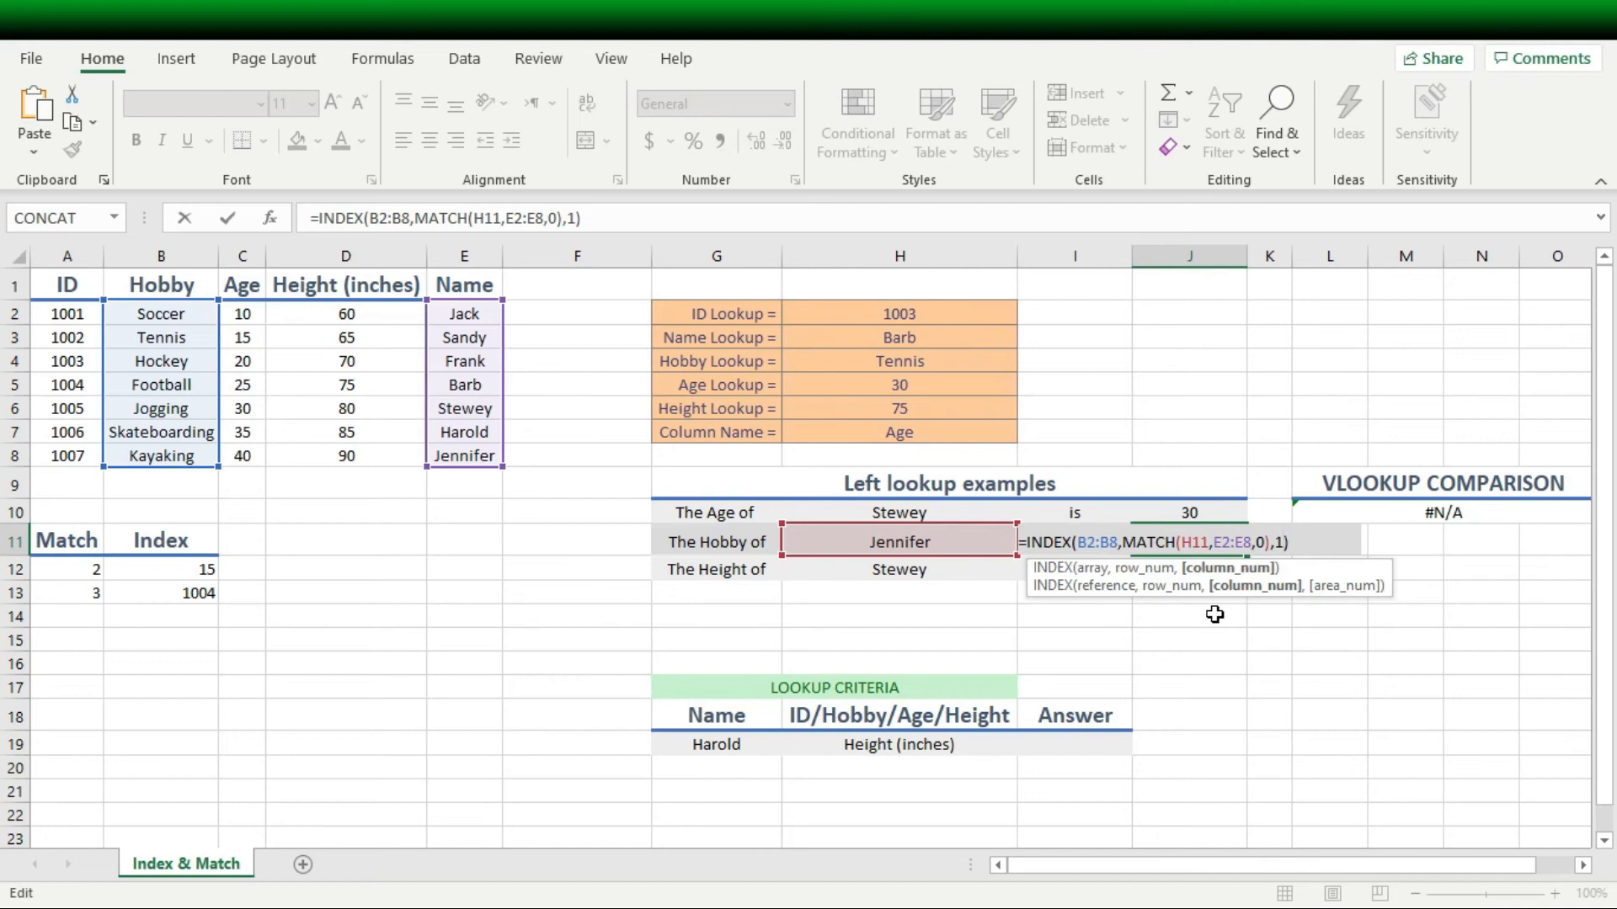
key("Return")
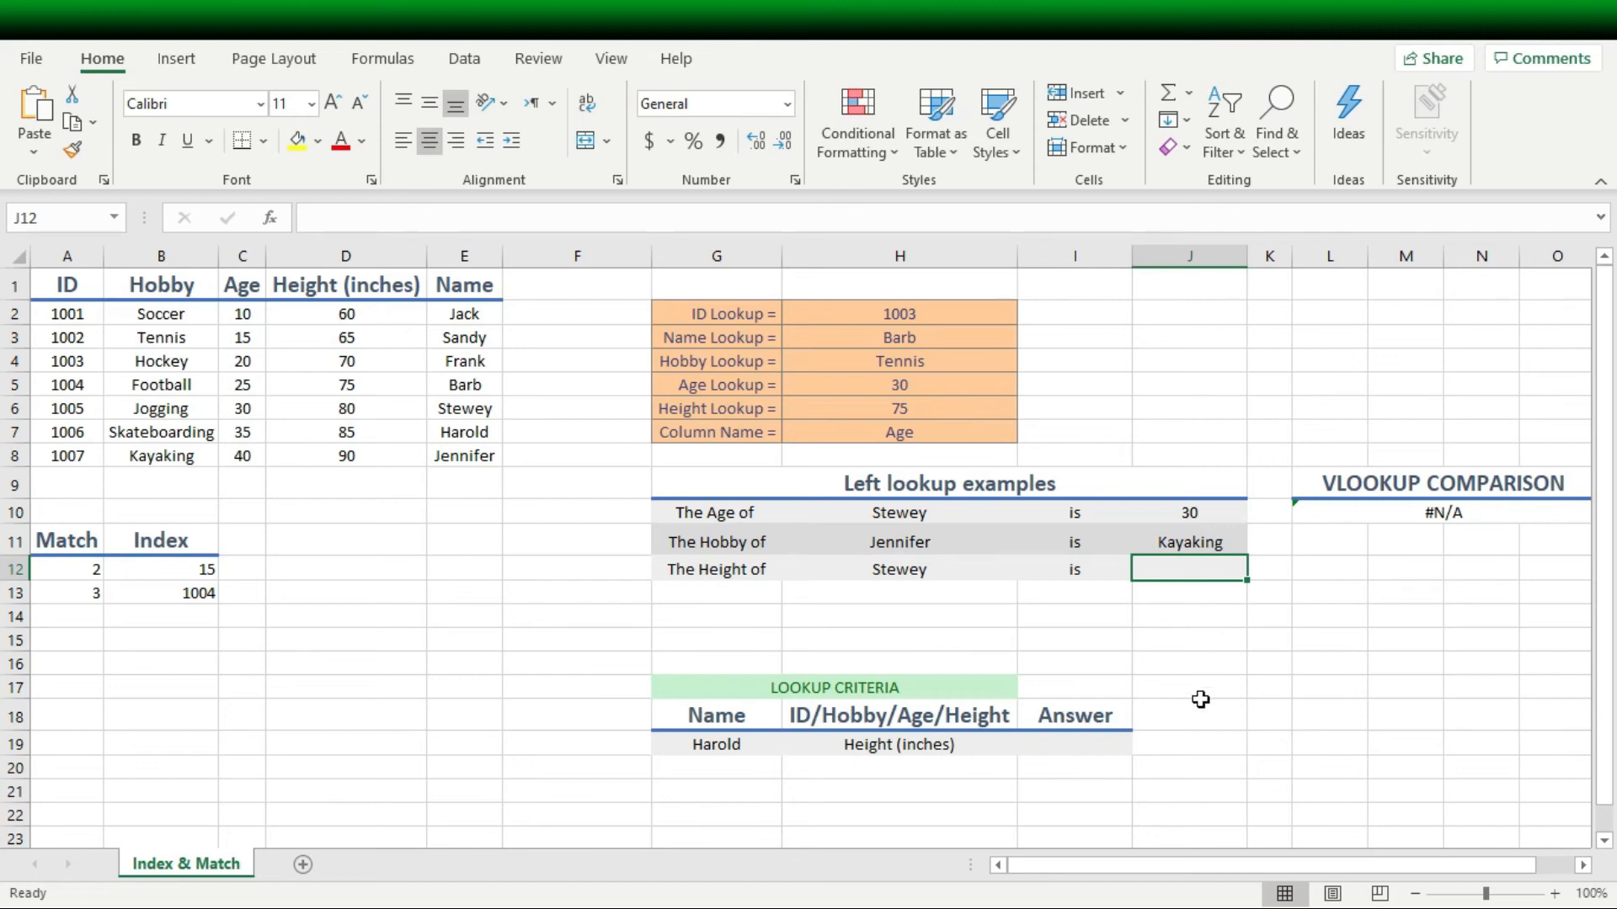
Step: Examine the selectable names in G19 and the selectable column headings in H19 of the lookup criteria table
left_click(1102, 746)
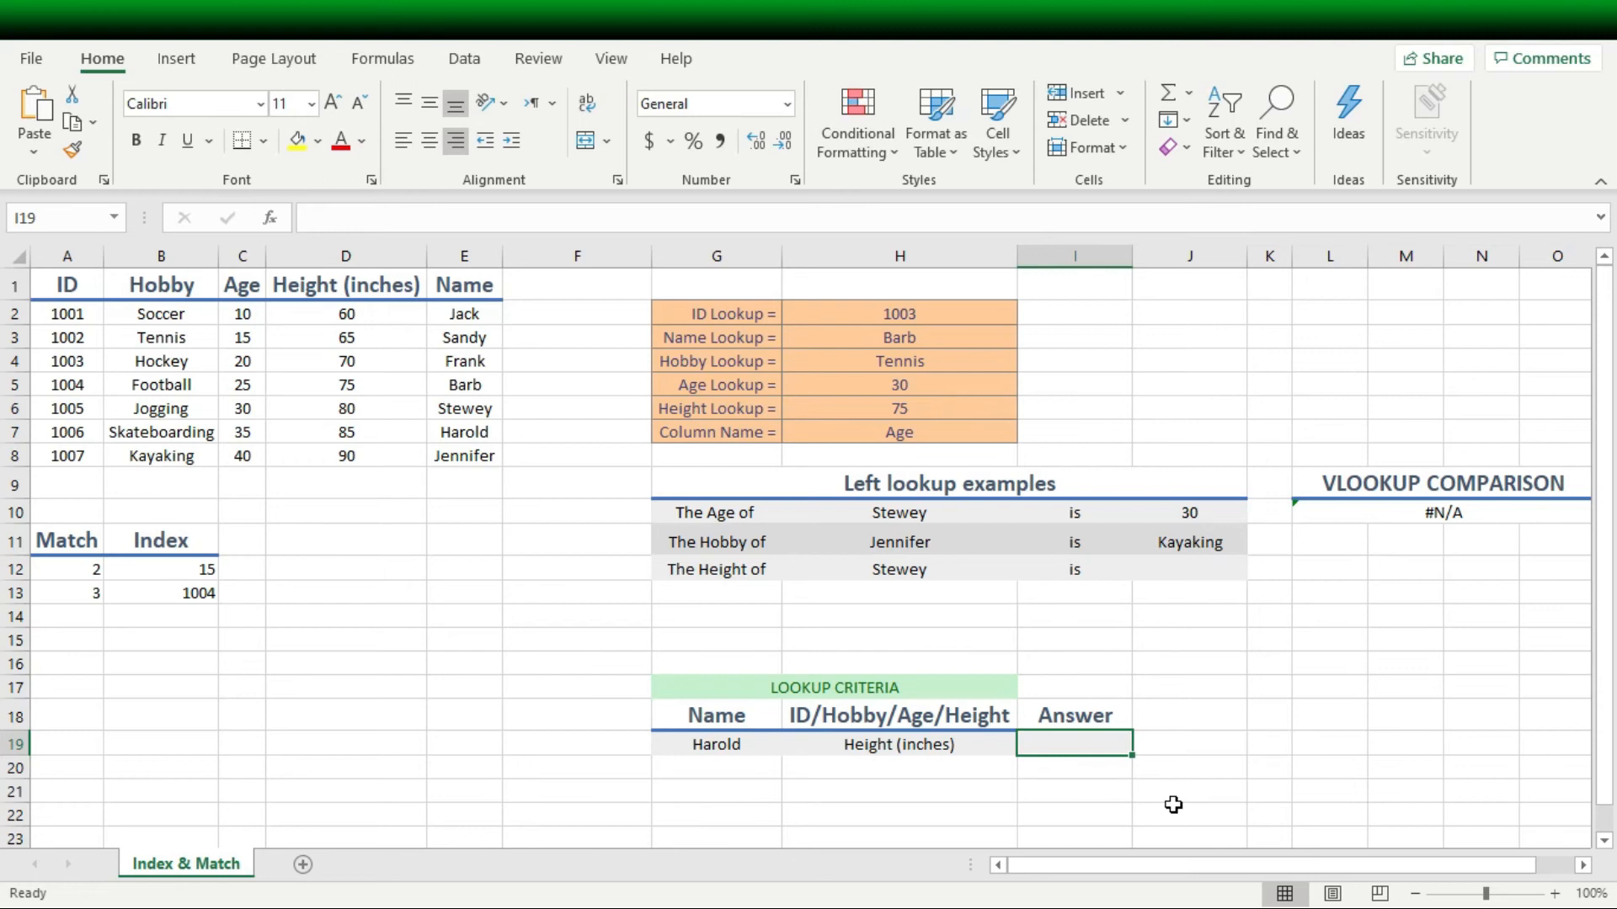
left_click(770, 745)
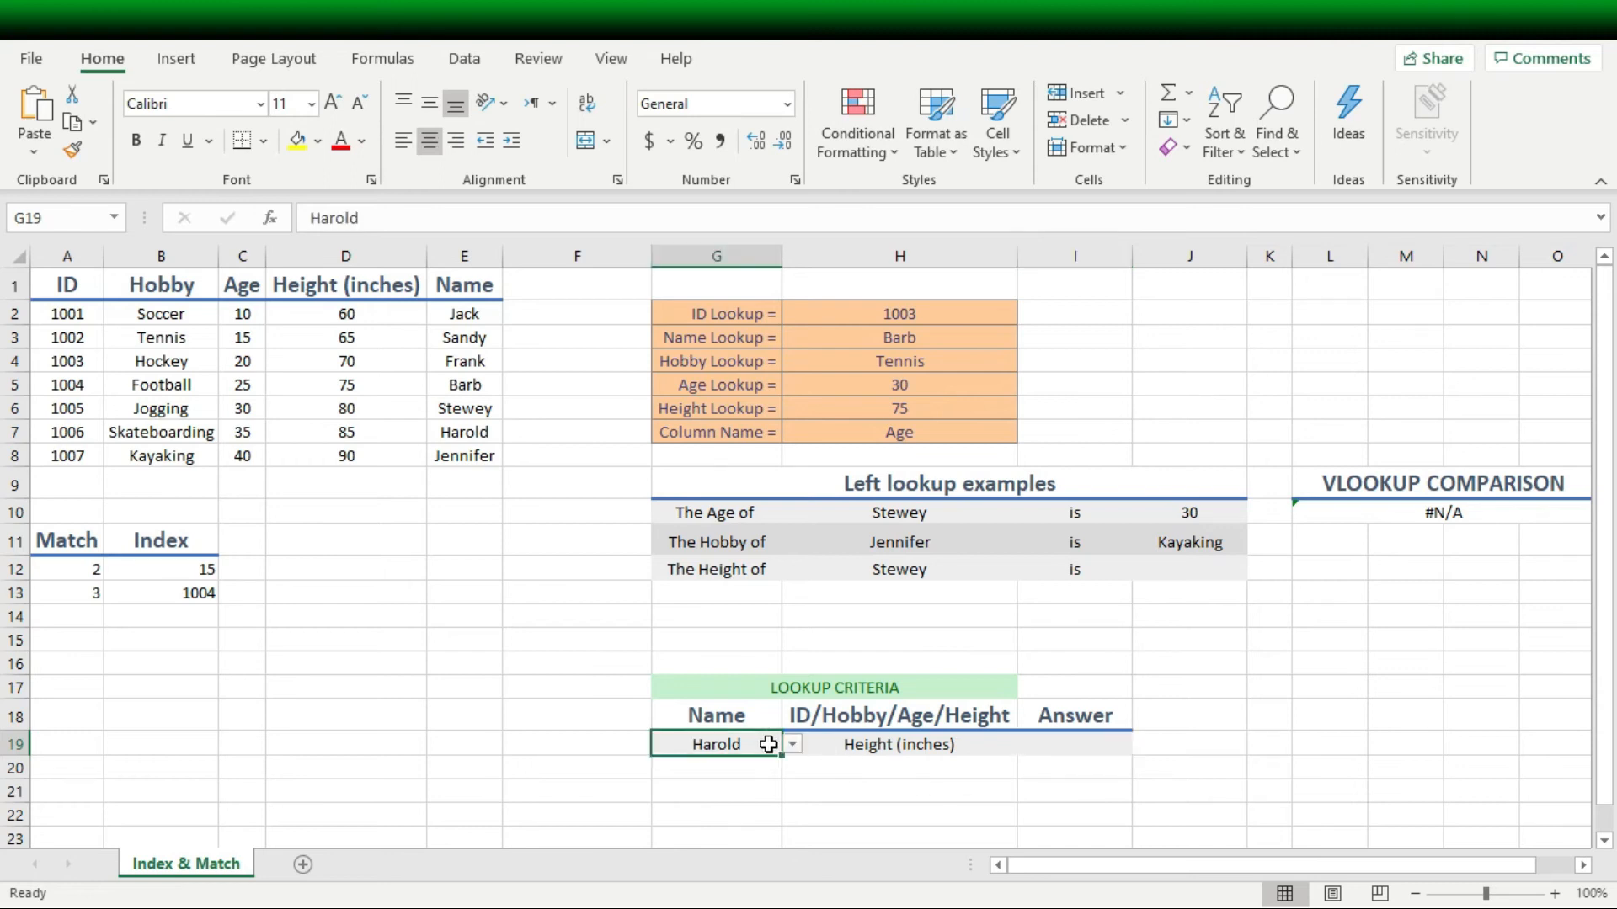
left_click(793, 746)
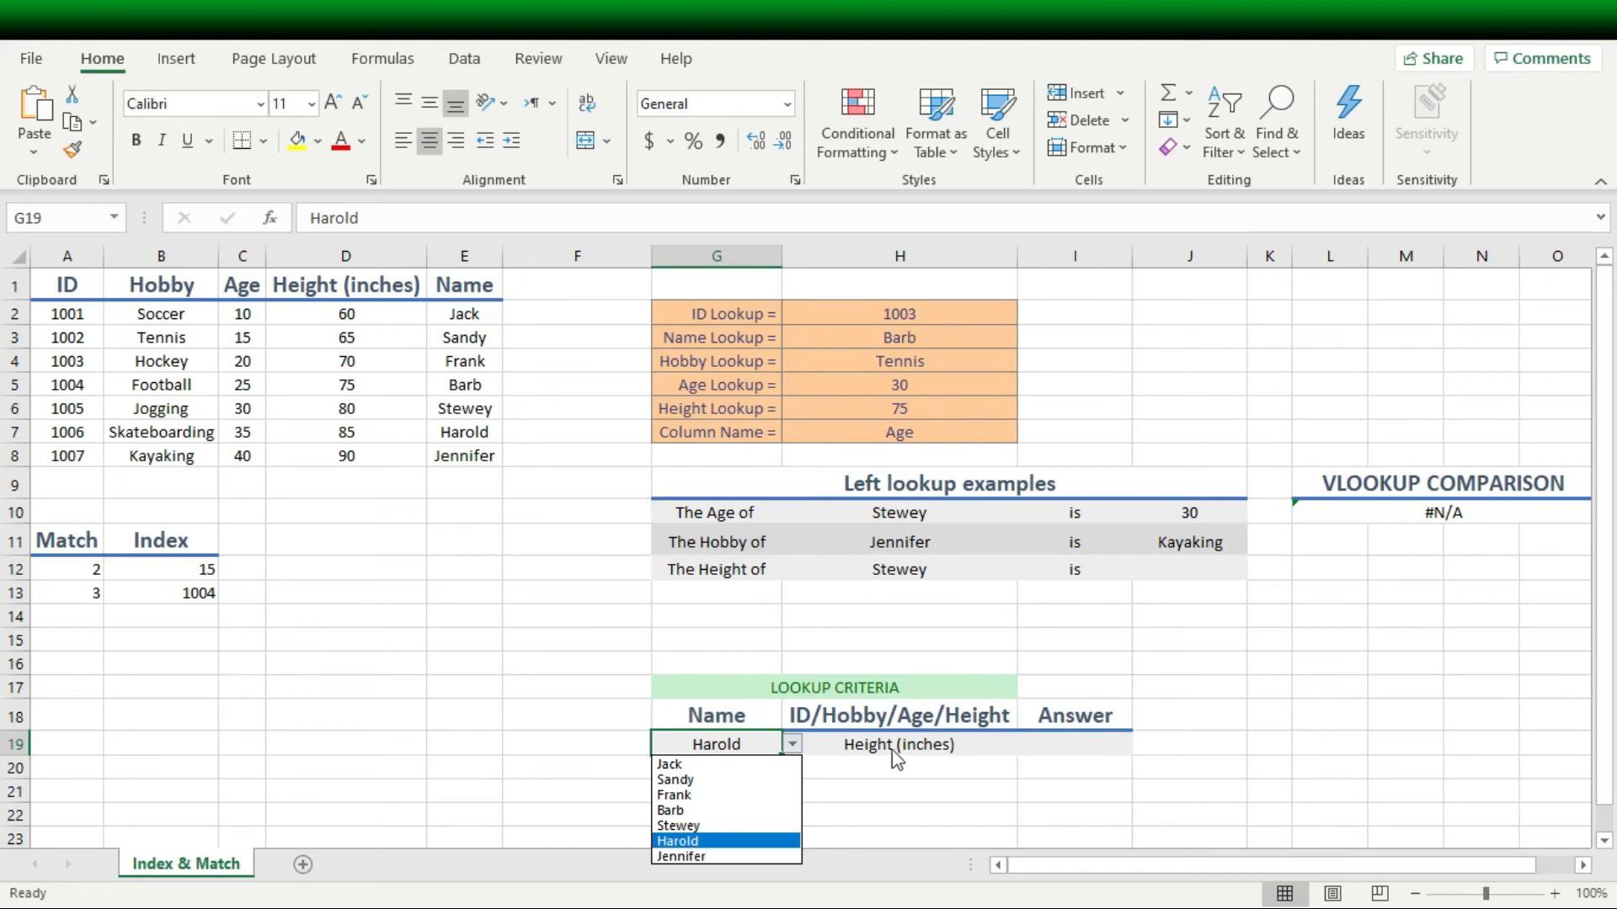
left_click(935, 742)
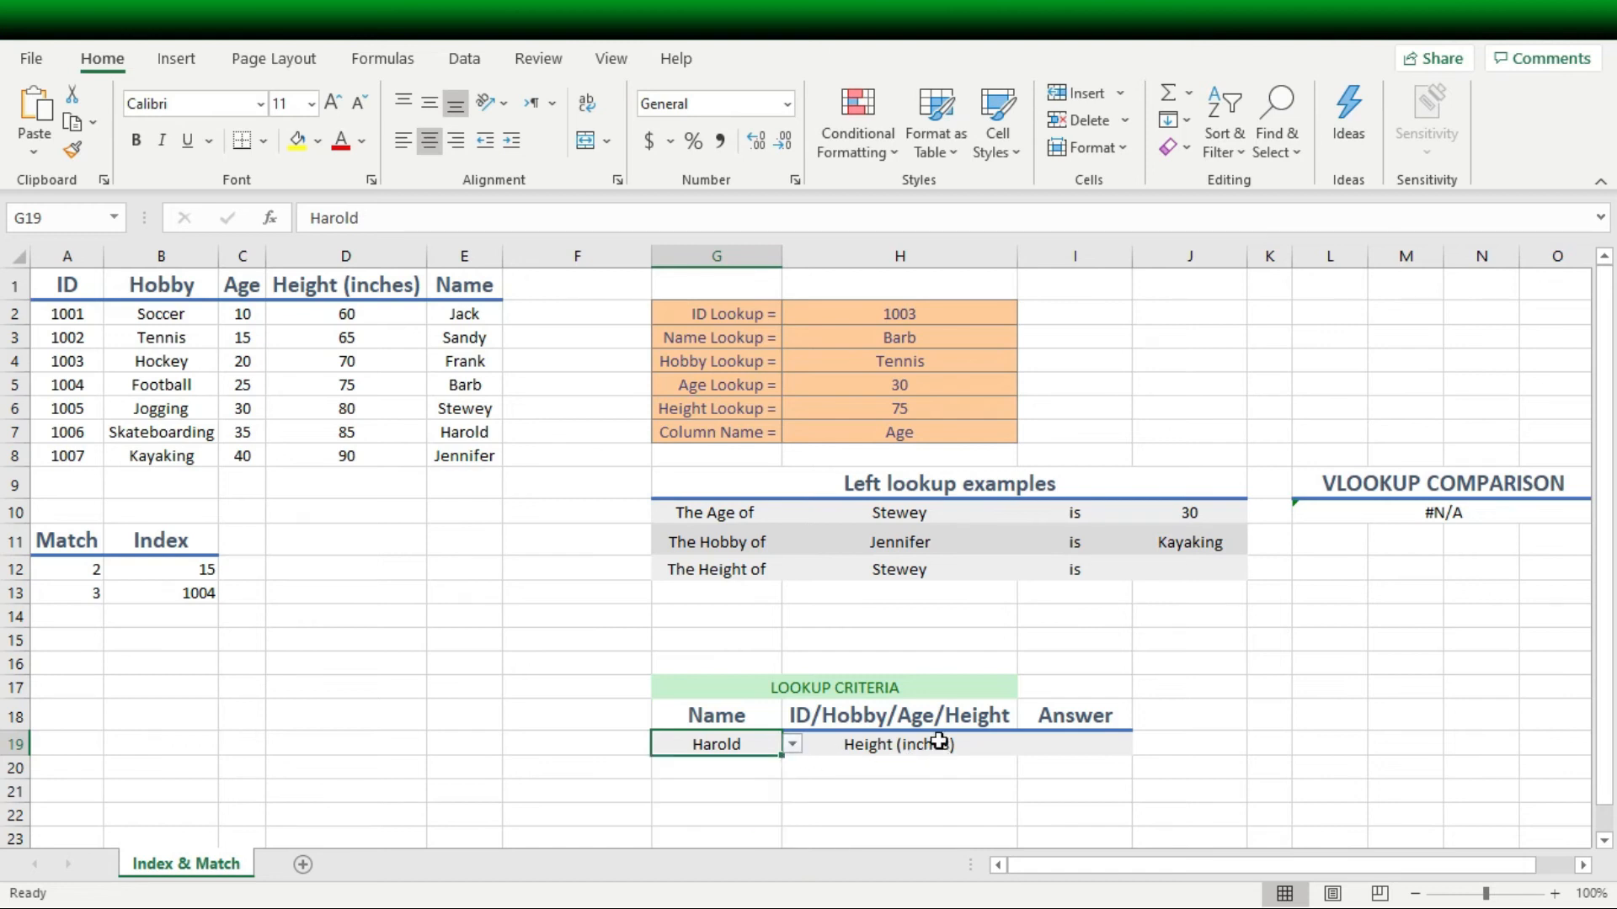
left_click(1006, 746)
left_click(1028, 745)
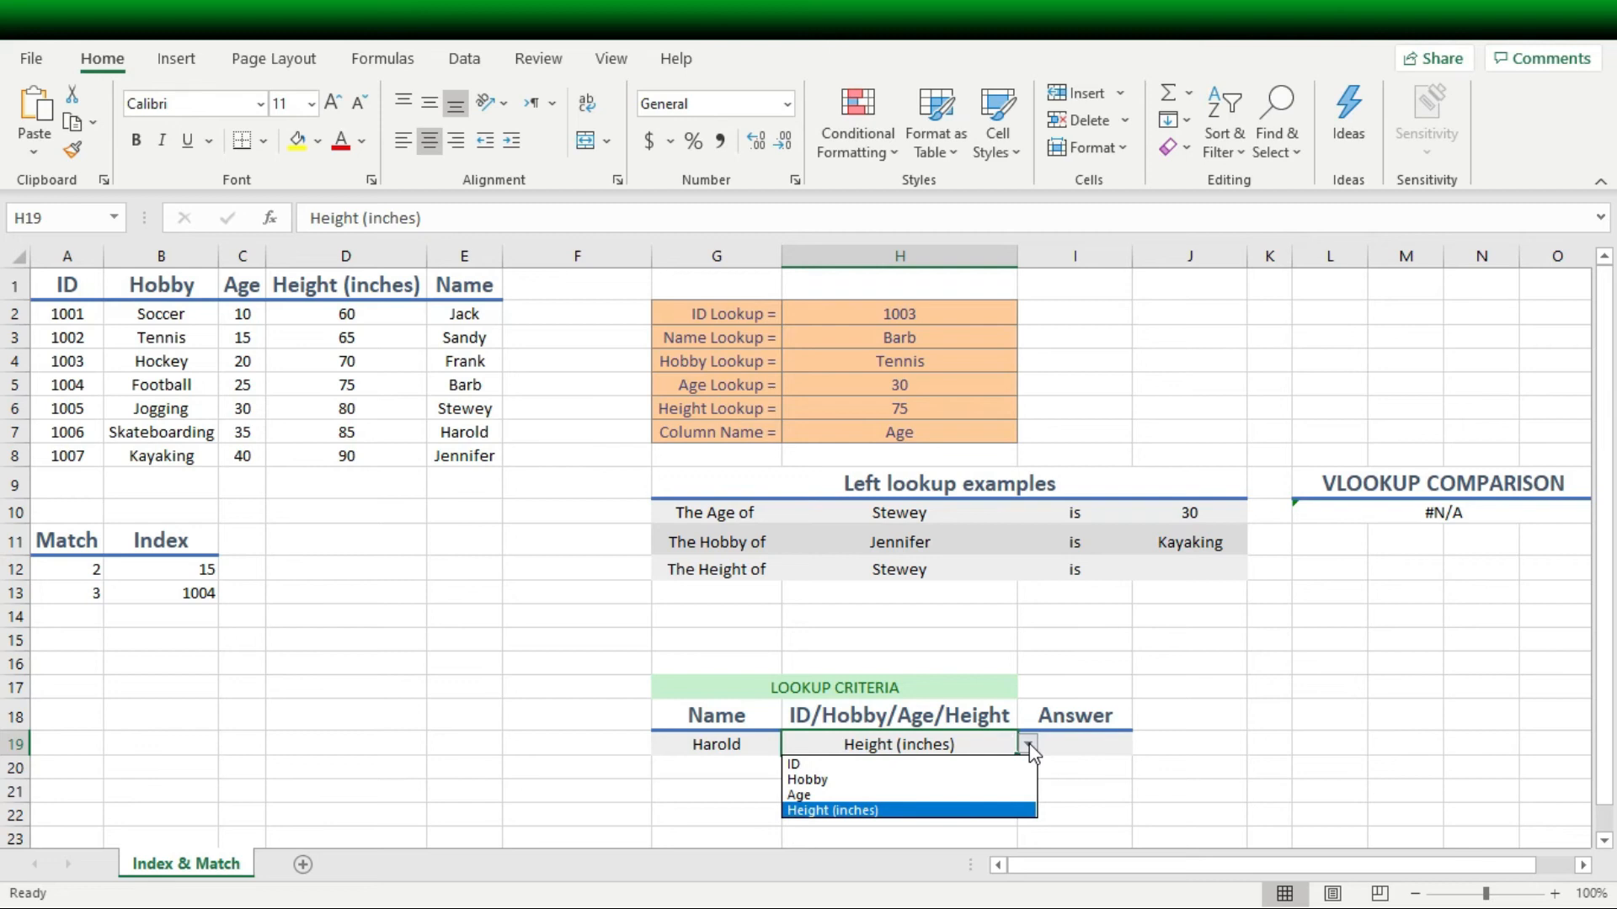
left_click(1029, 745)
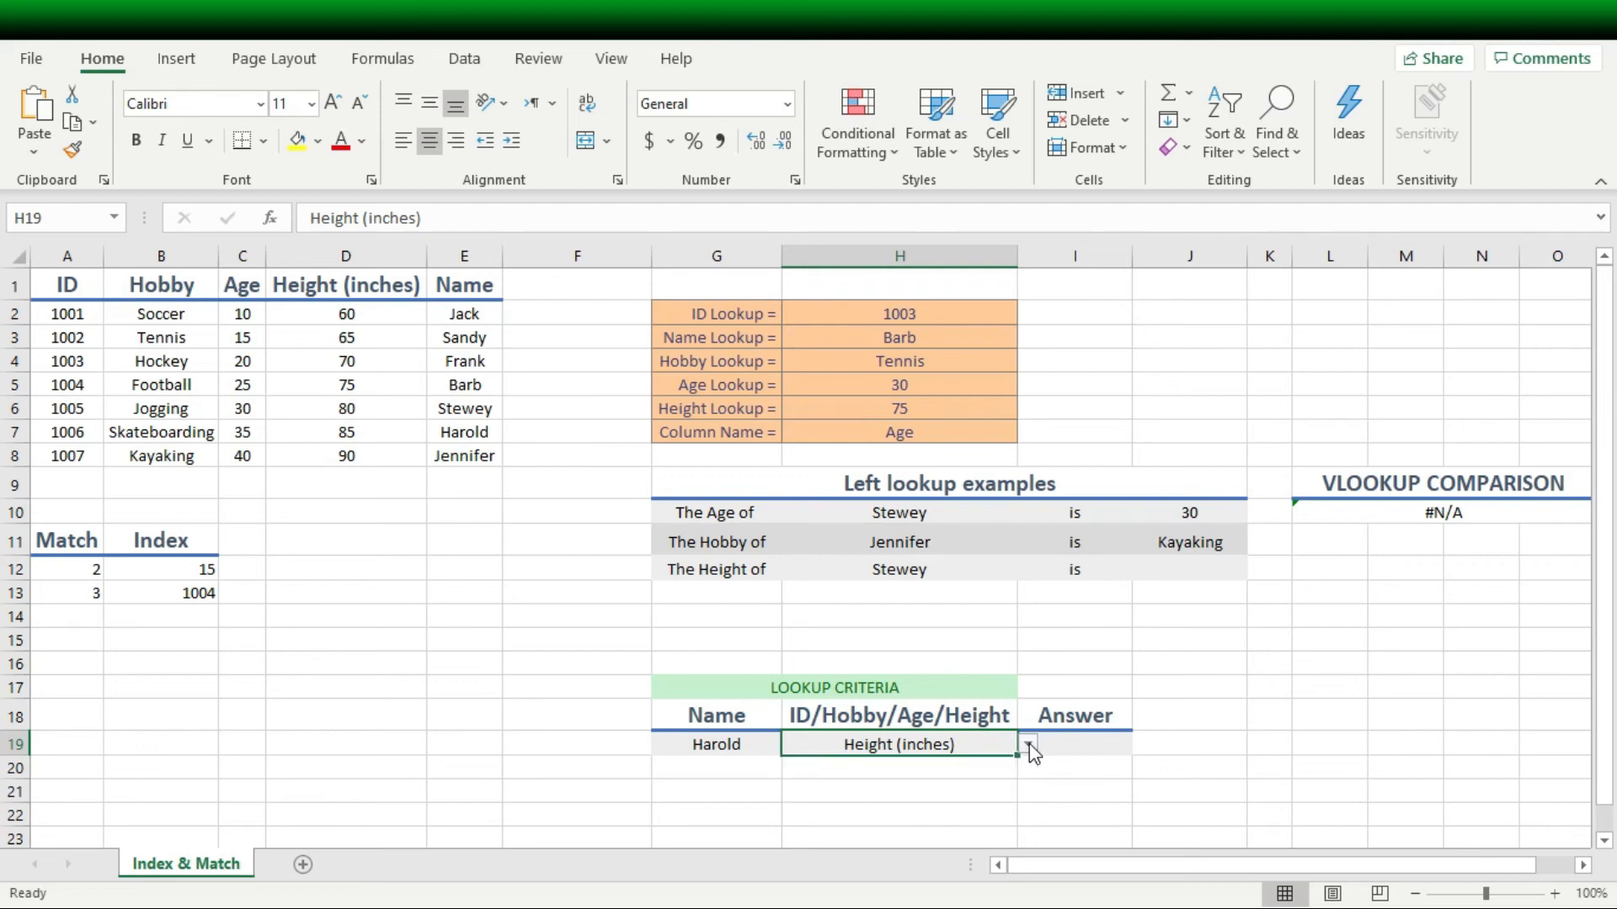
Step: Start an INDEX formula in the Answer cell I19 with the data range A2:E8 as its array
left_click(1089, 745)
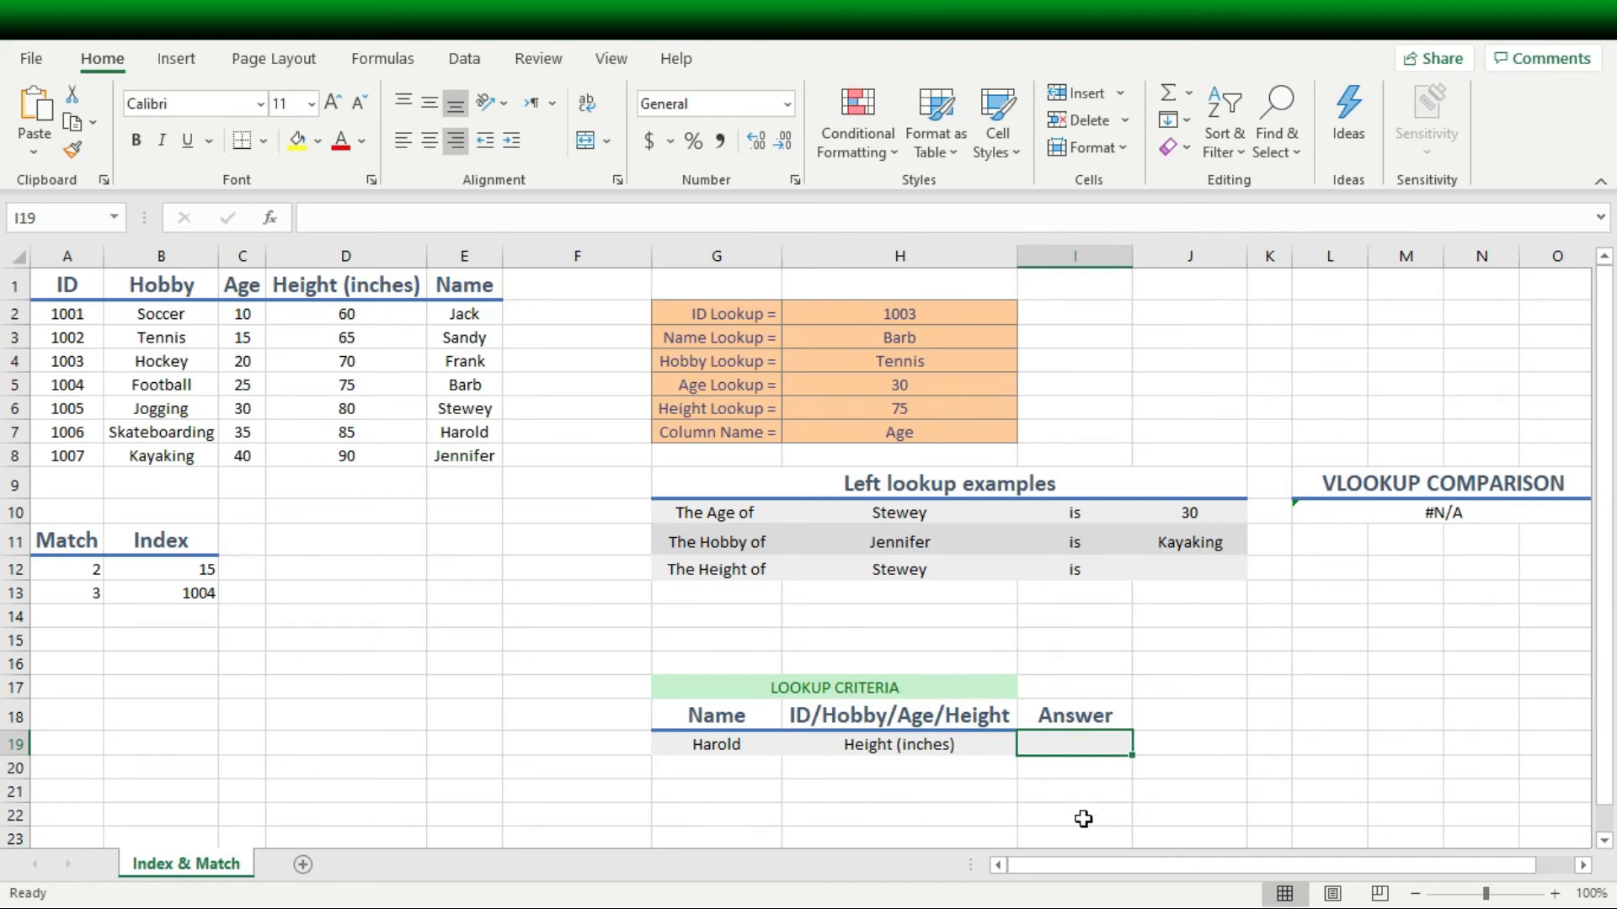
type("=")
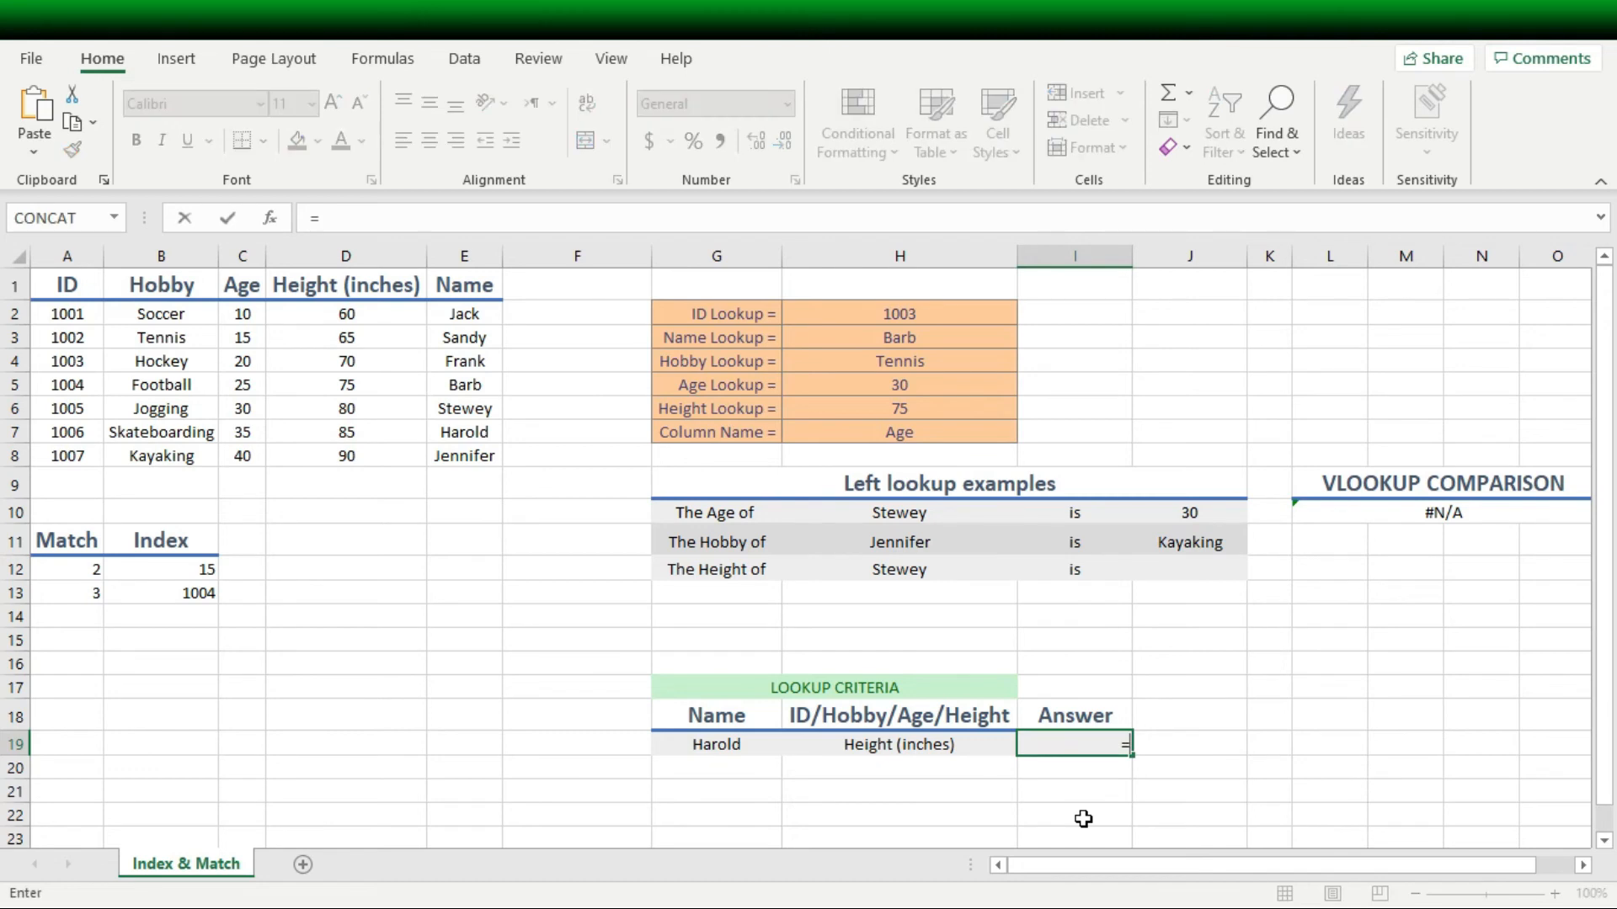
type("index")
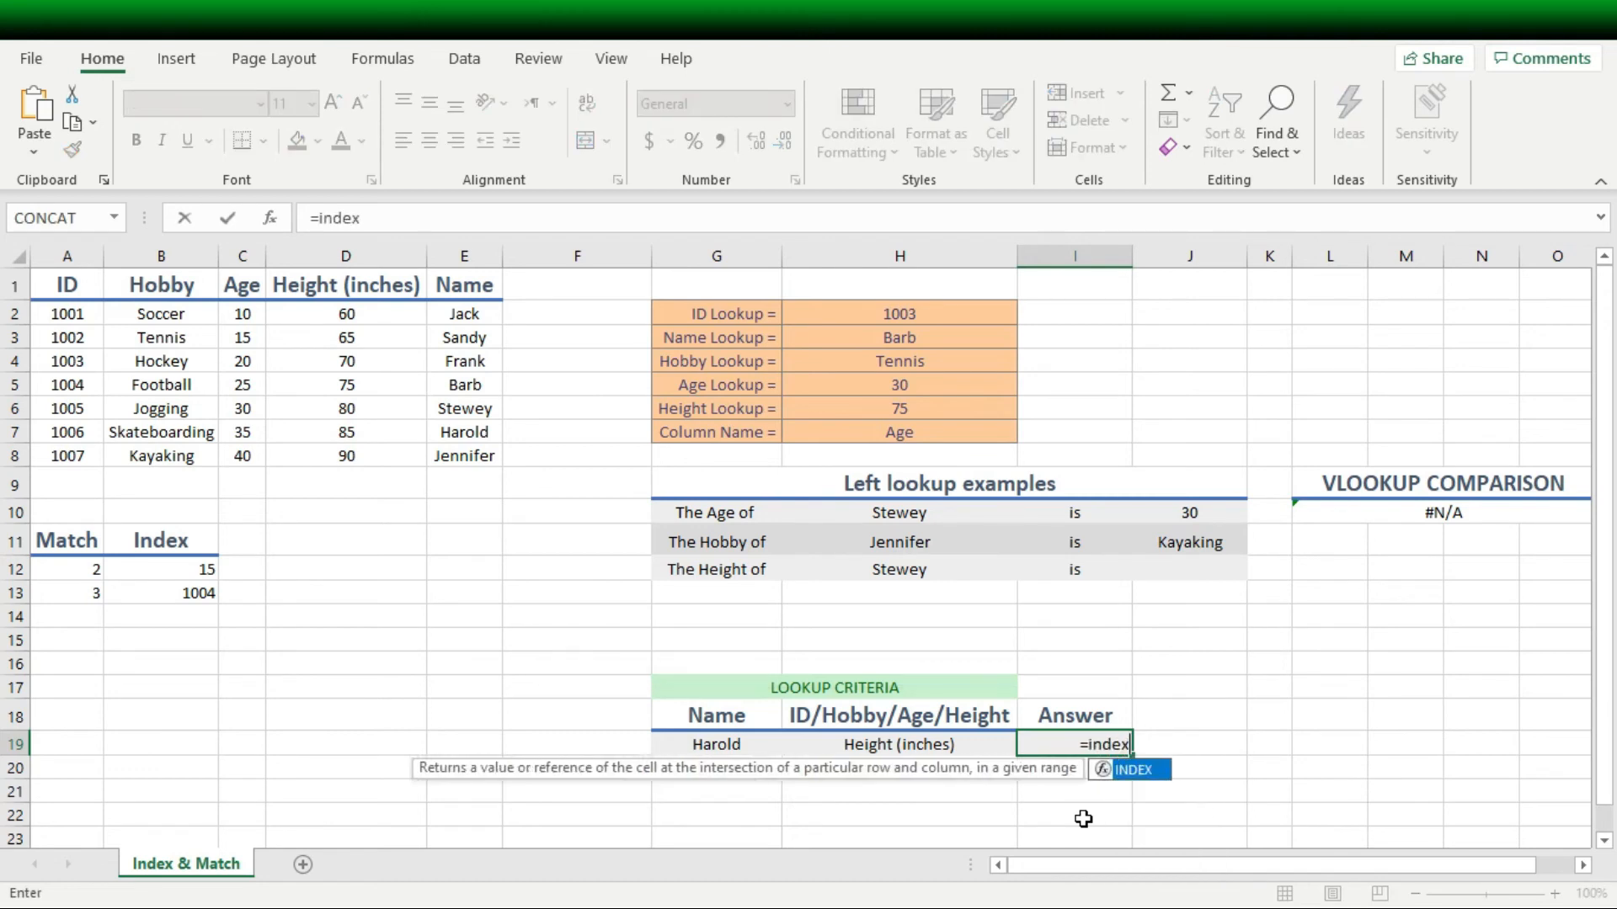
key("Tab")
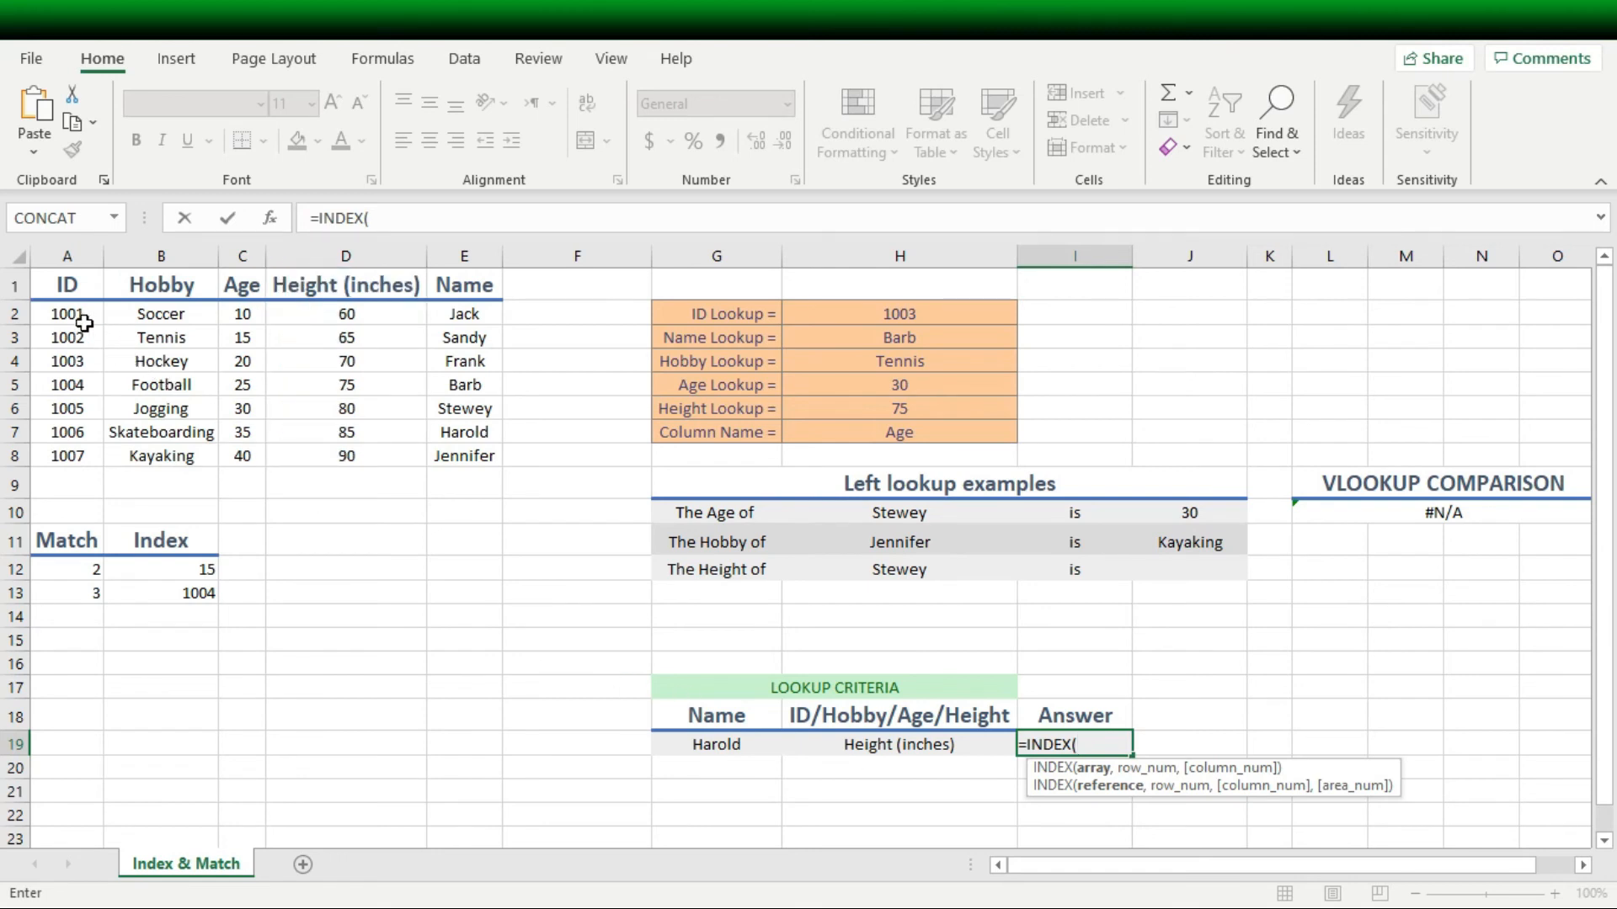
left_click_drag(81, 318, 479, 478)
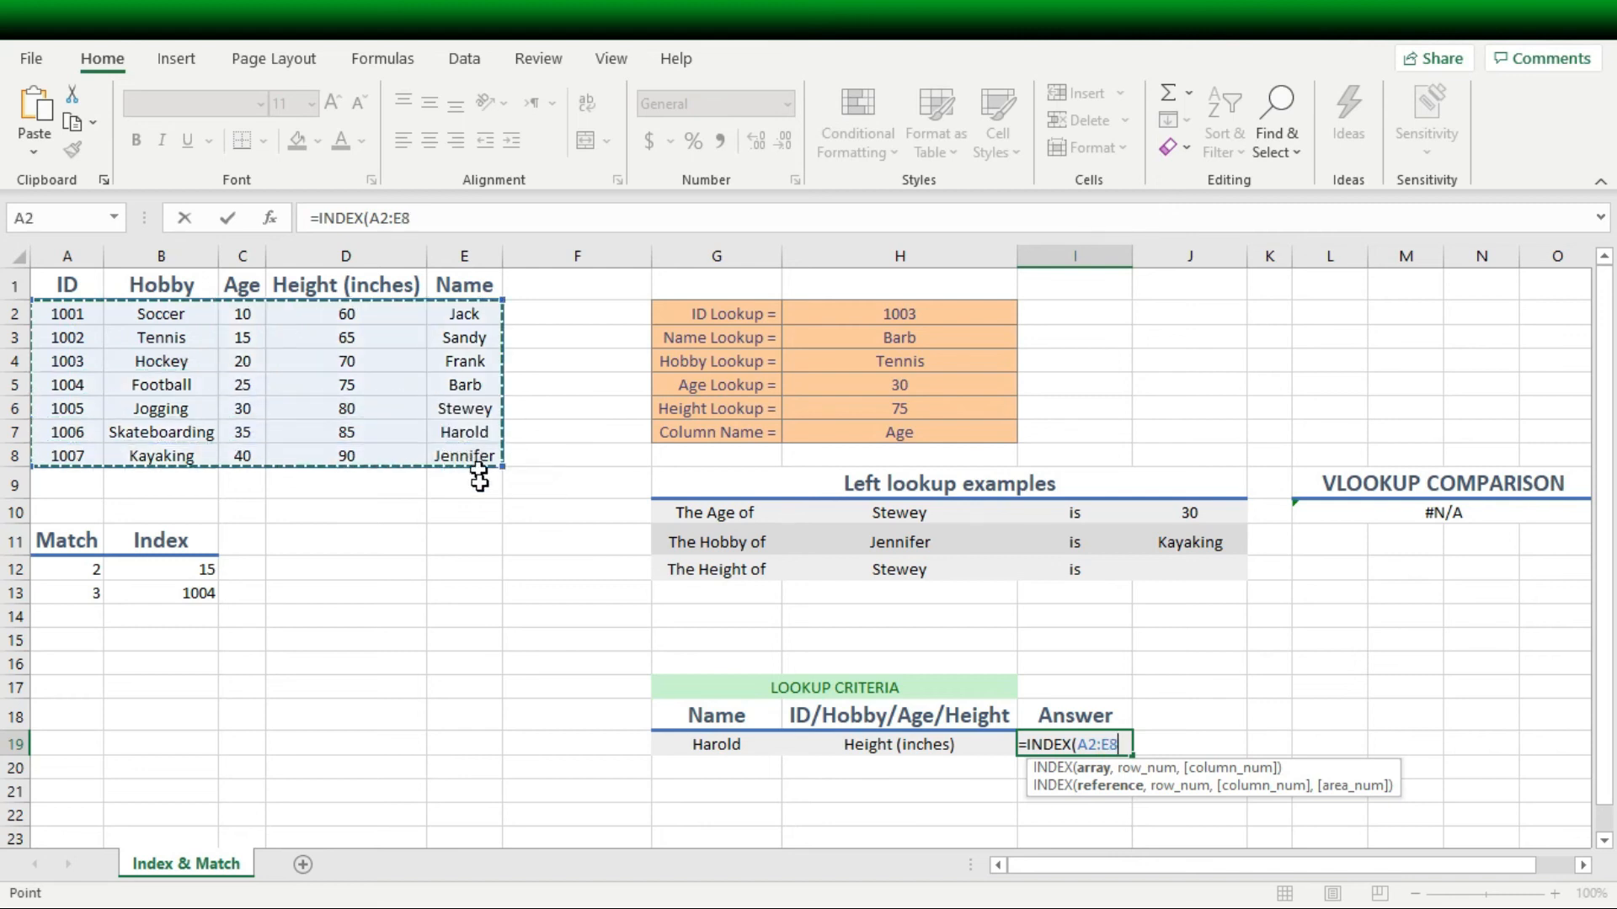
type(",")
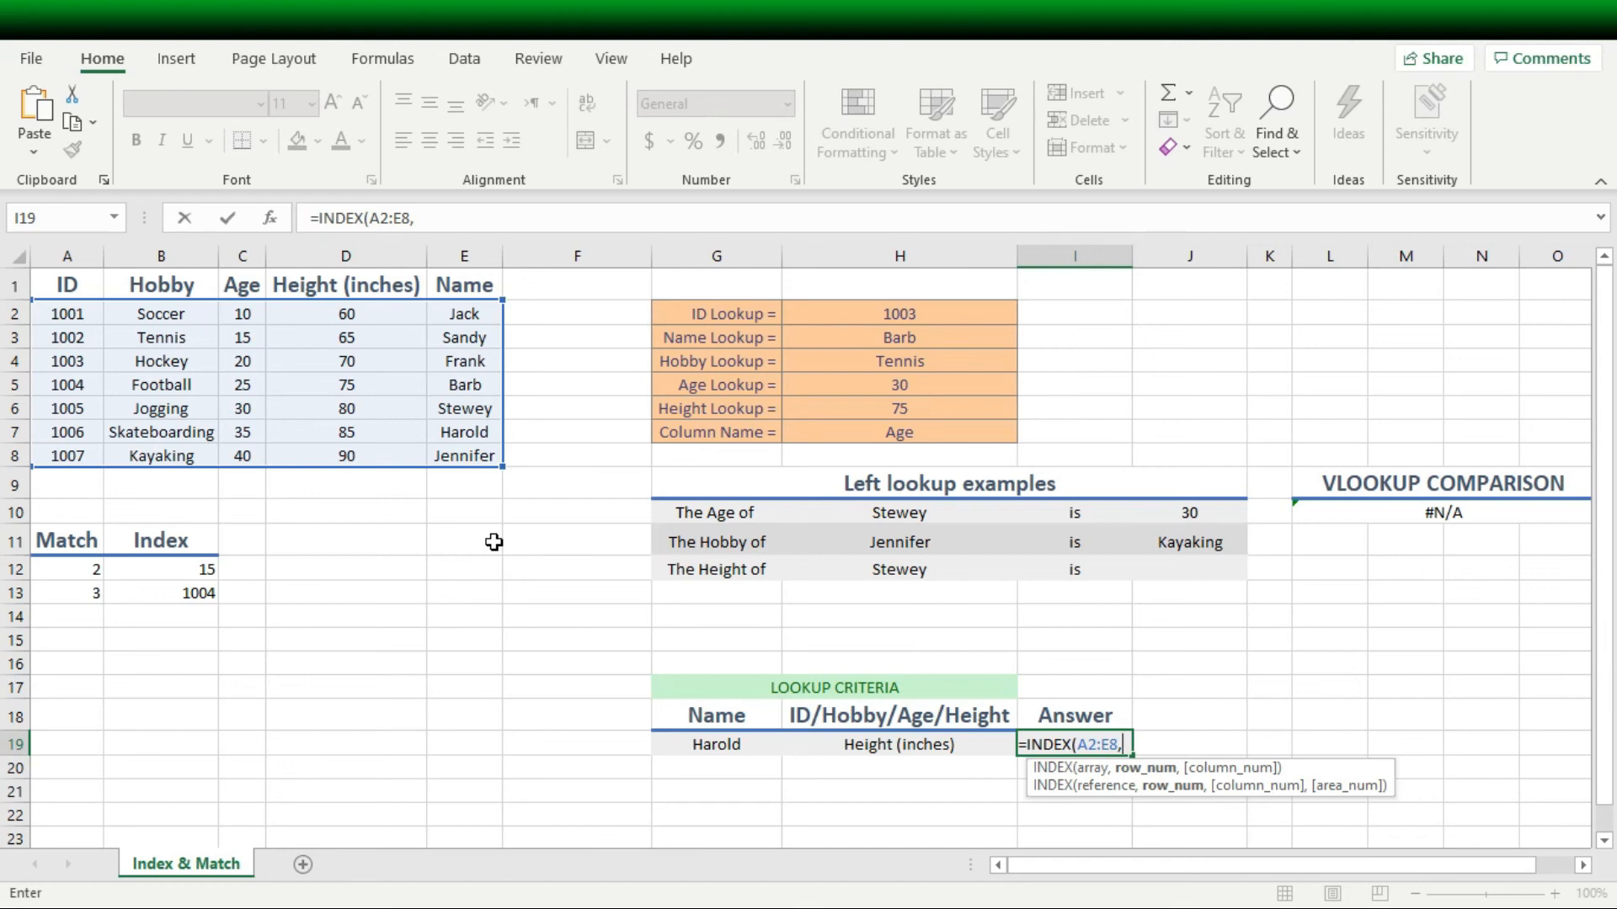
Step: Supply the I19 INDEX row number with a nested MATCH that finds G19 in E2:E8 with exact match type 0
type("match")
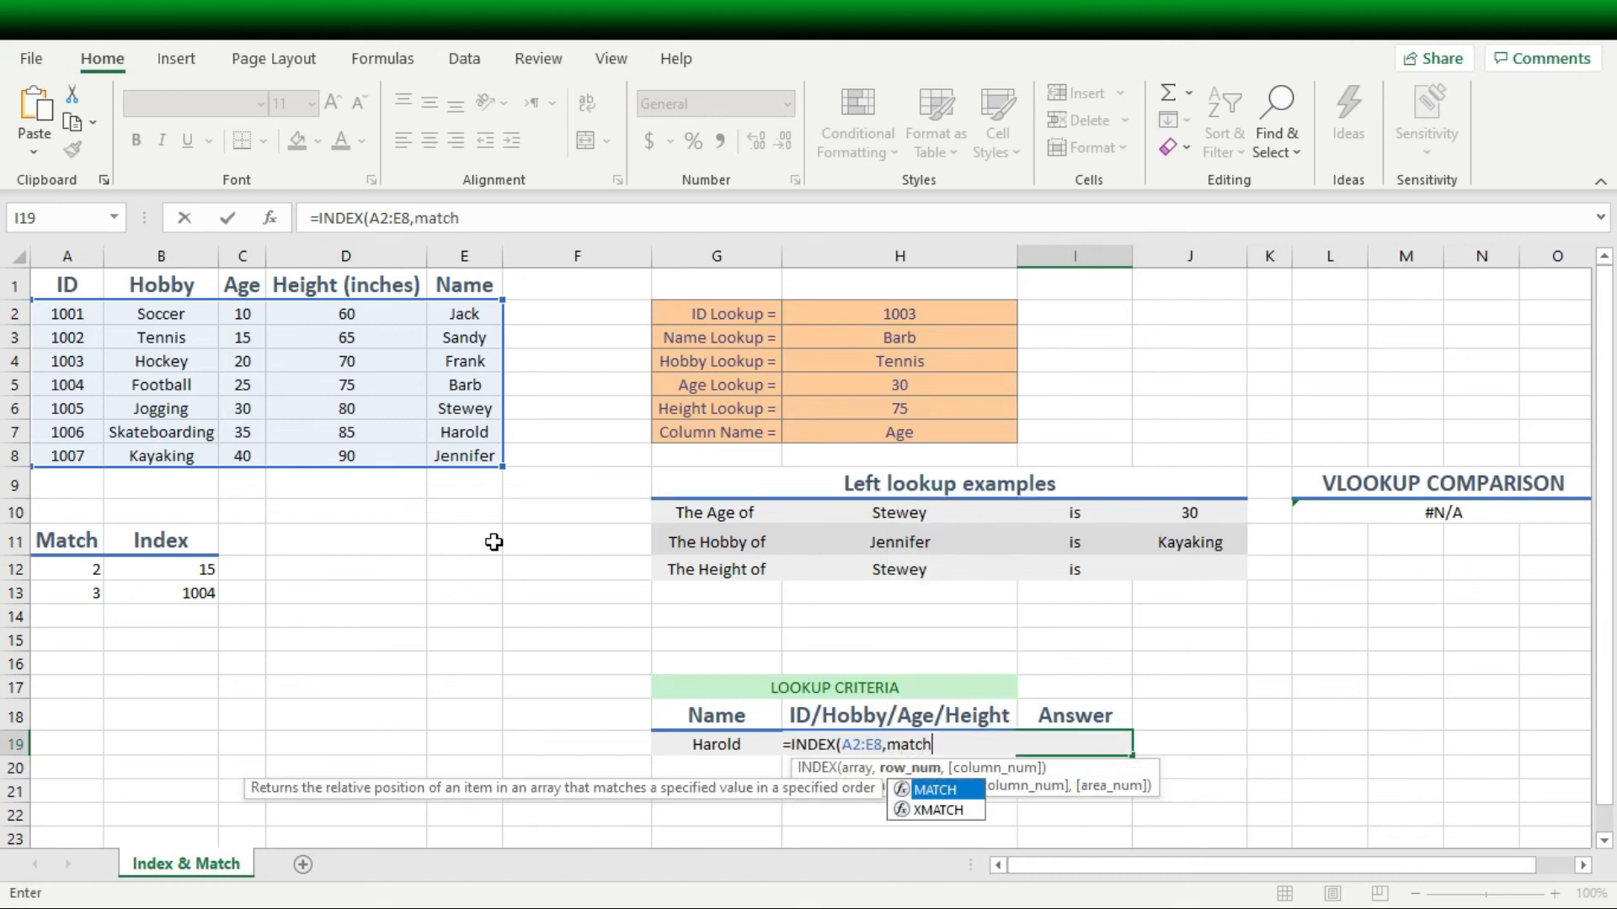
key("Tab")
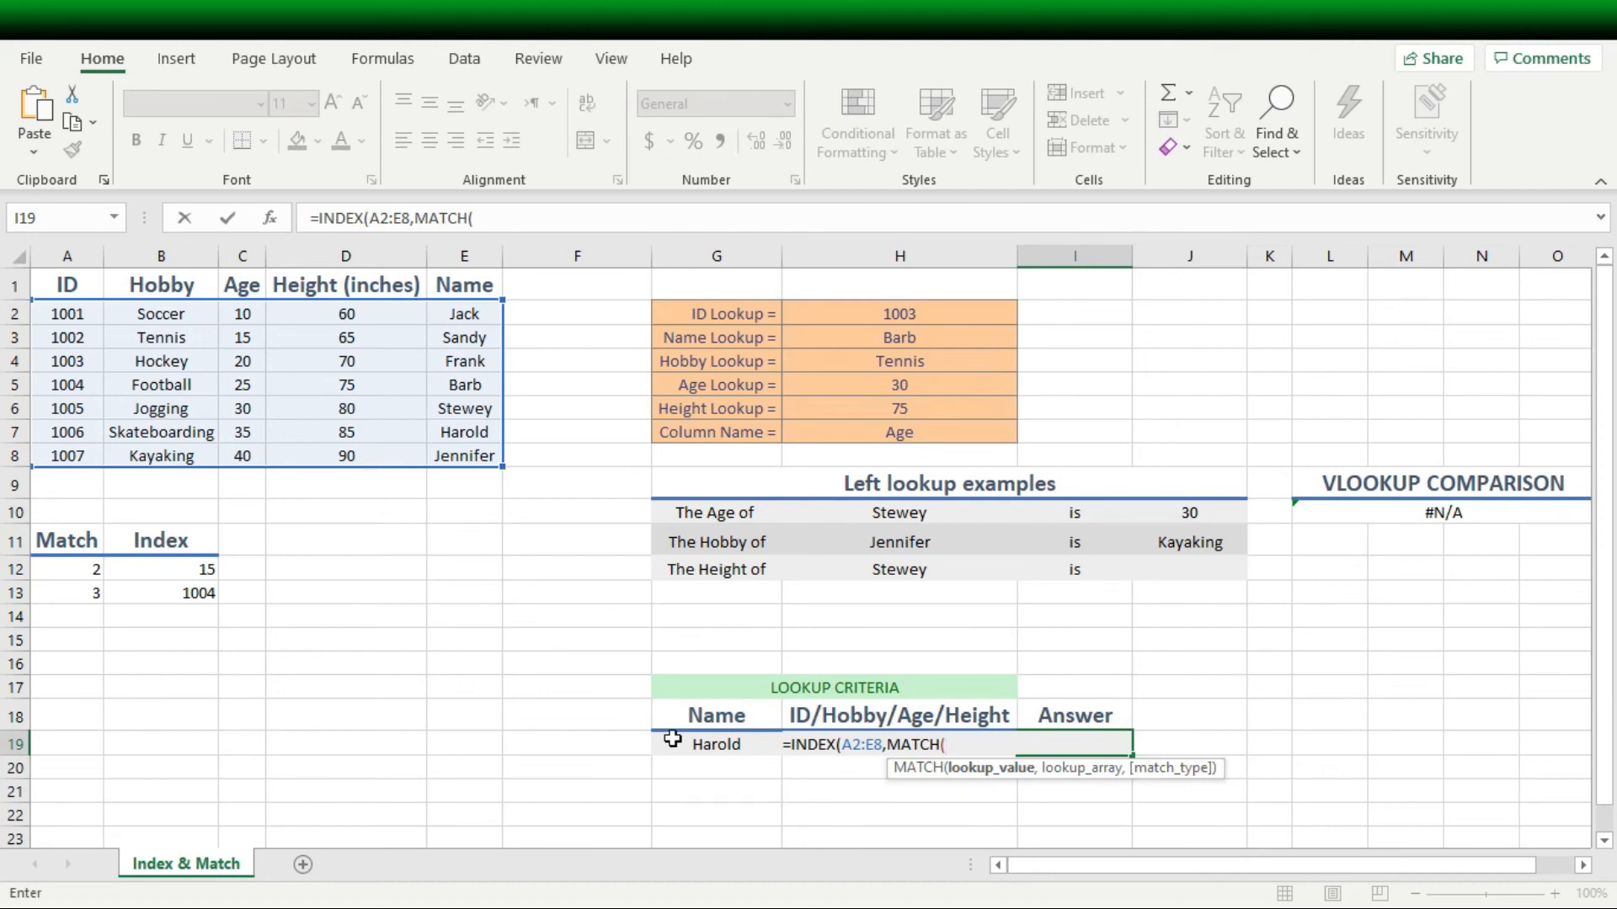
left_click(718, 748)
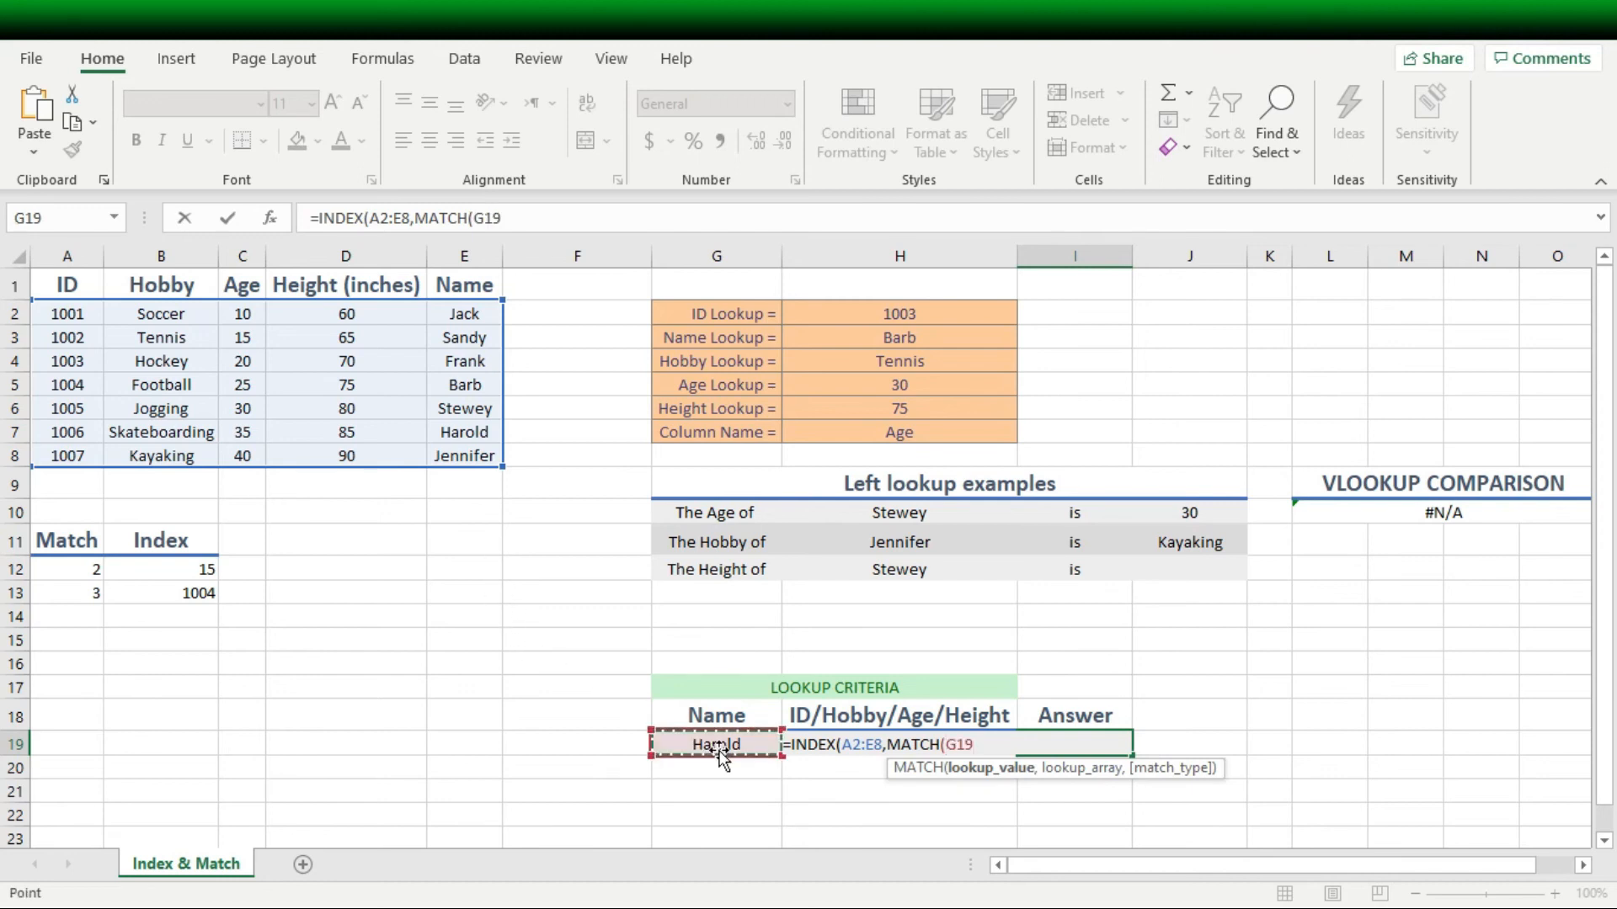
type(",")
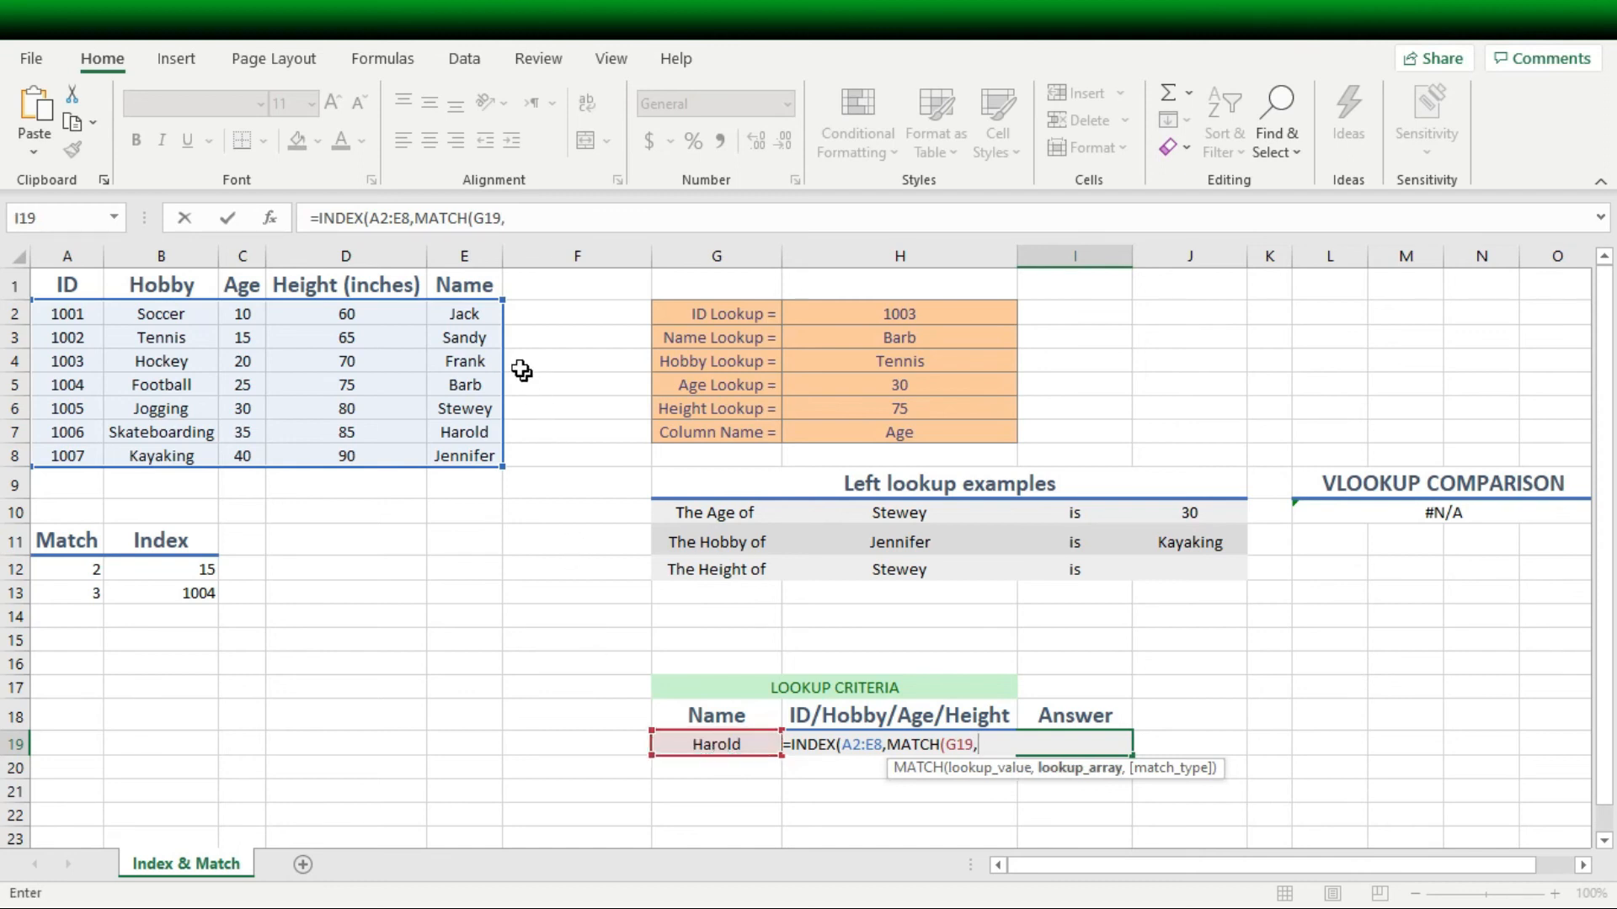
left_click_drag(467, 319, 477, 455)
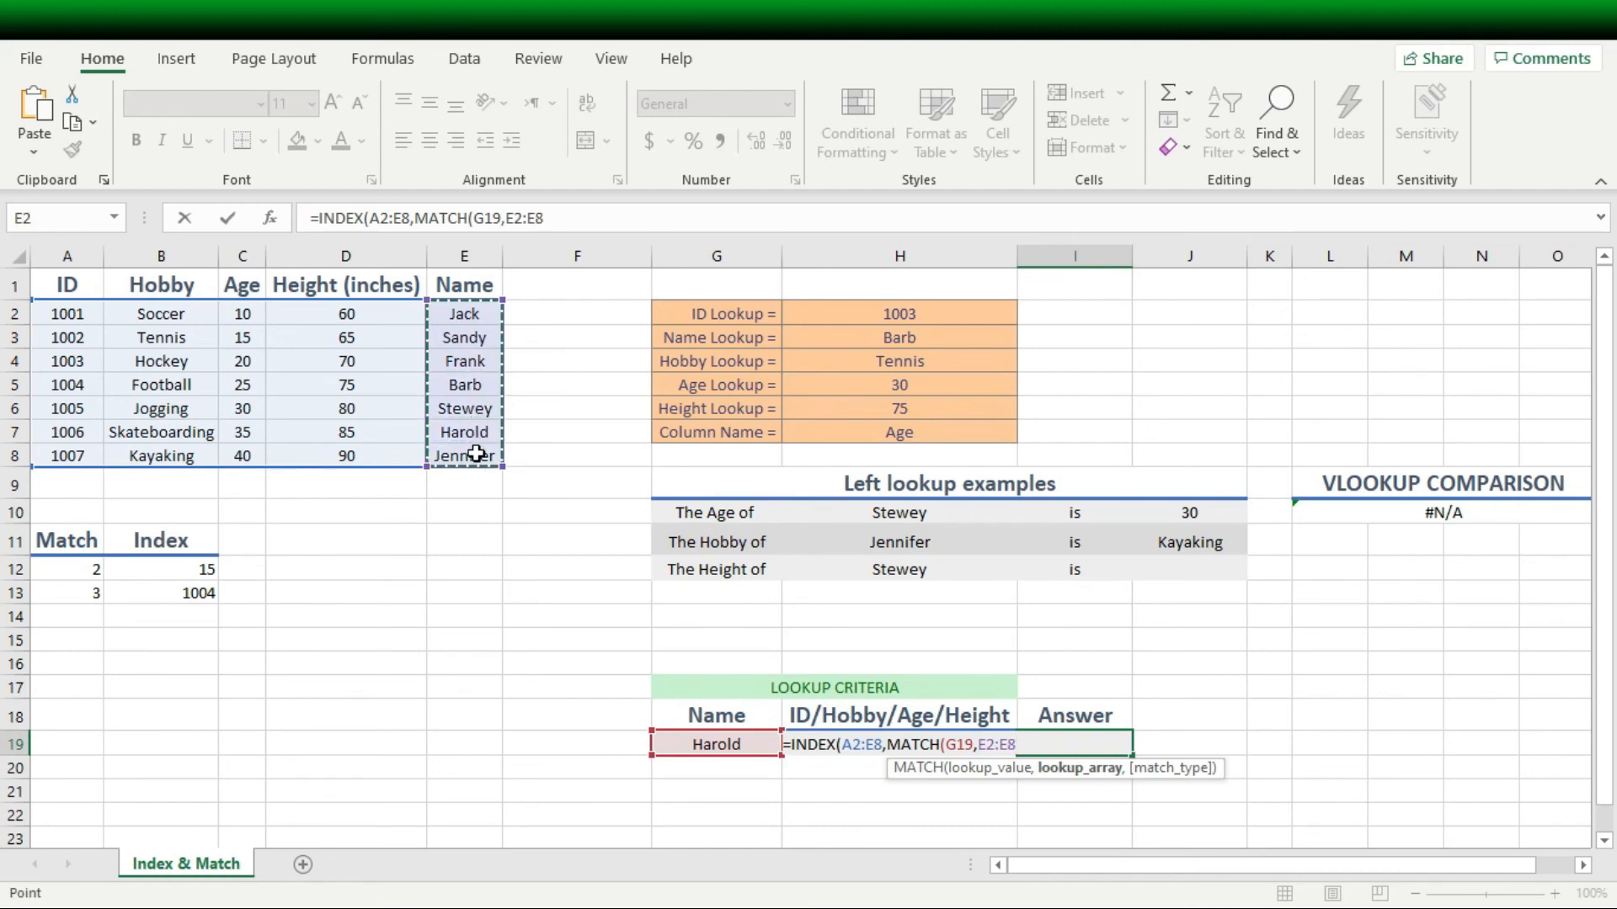
type(",")
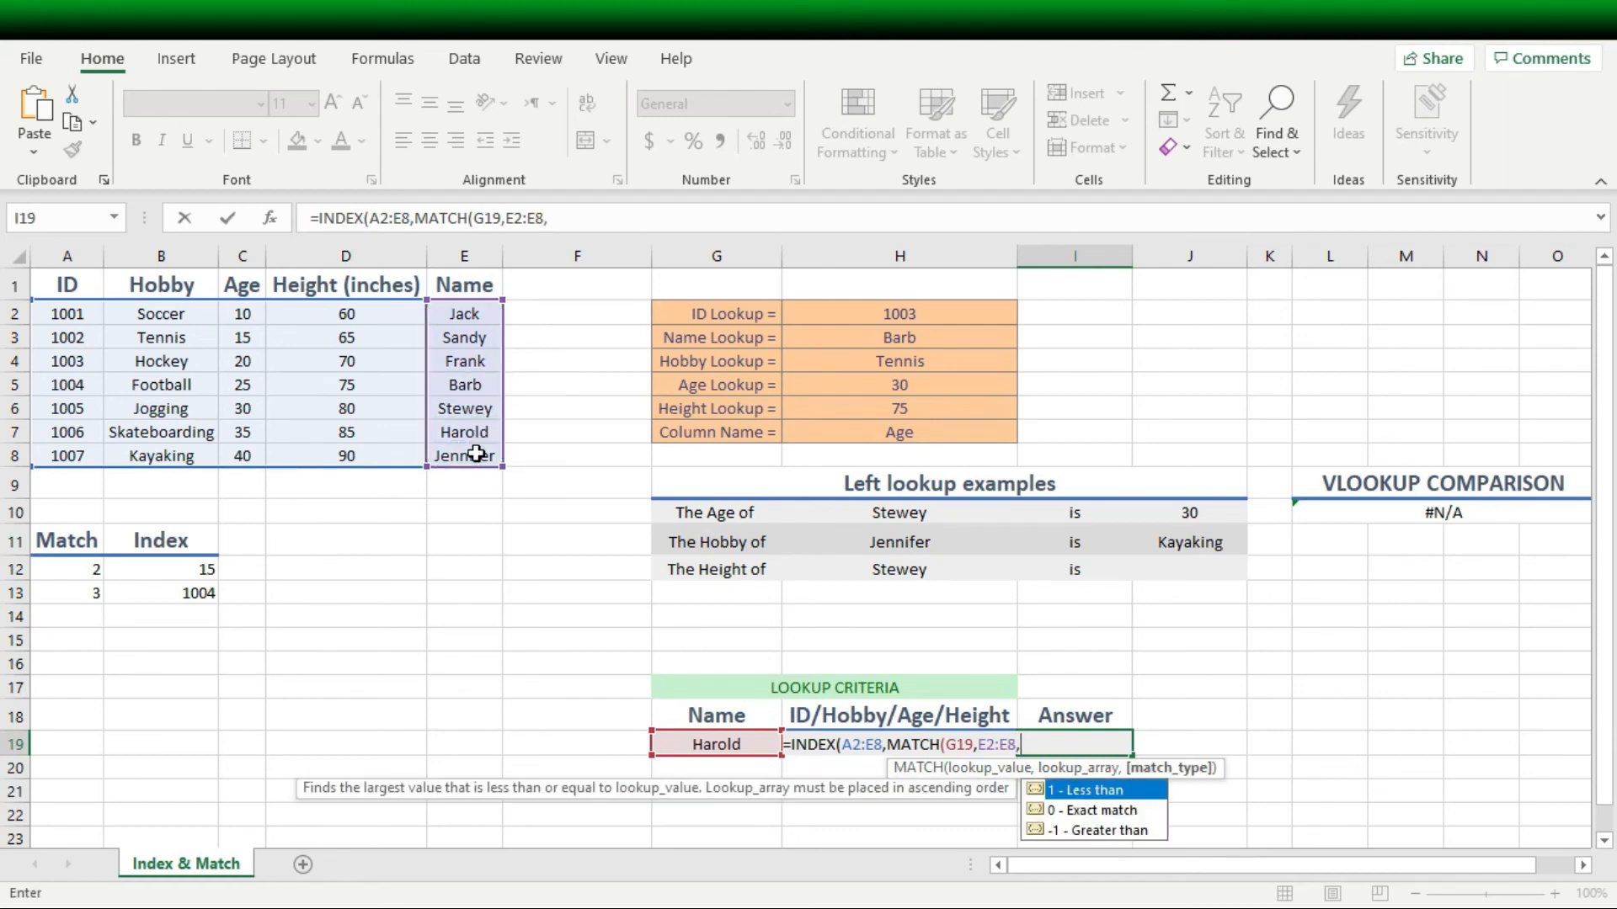
key("Down")
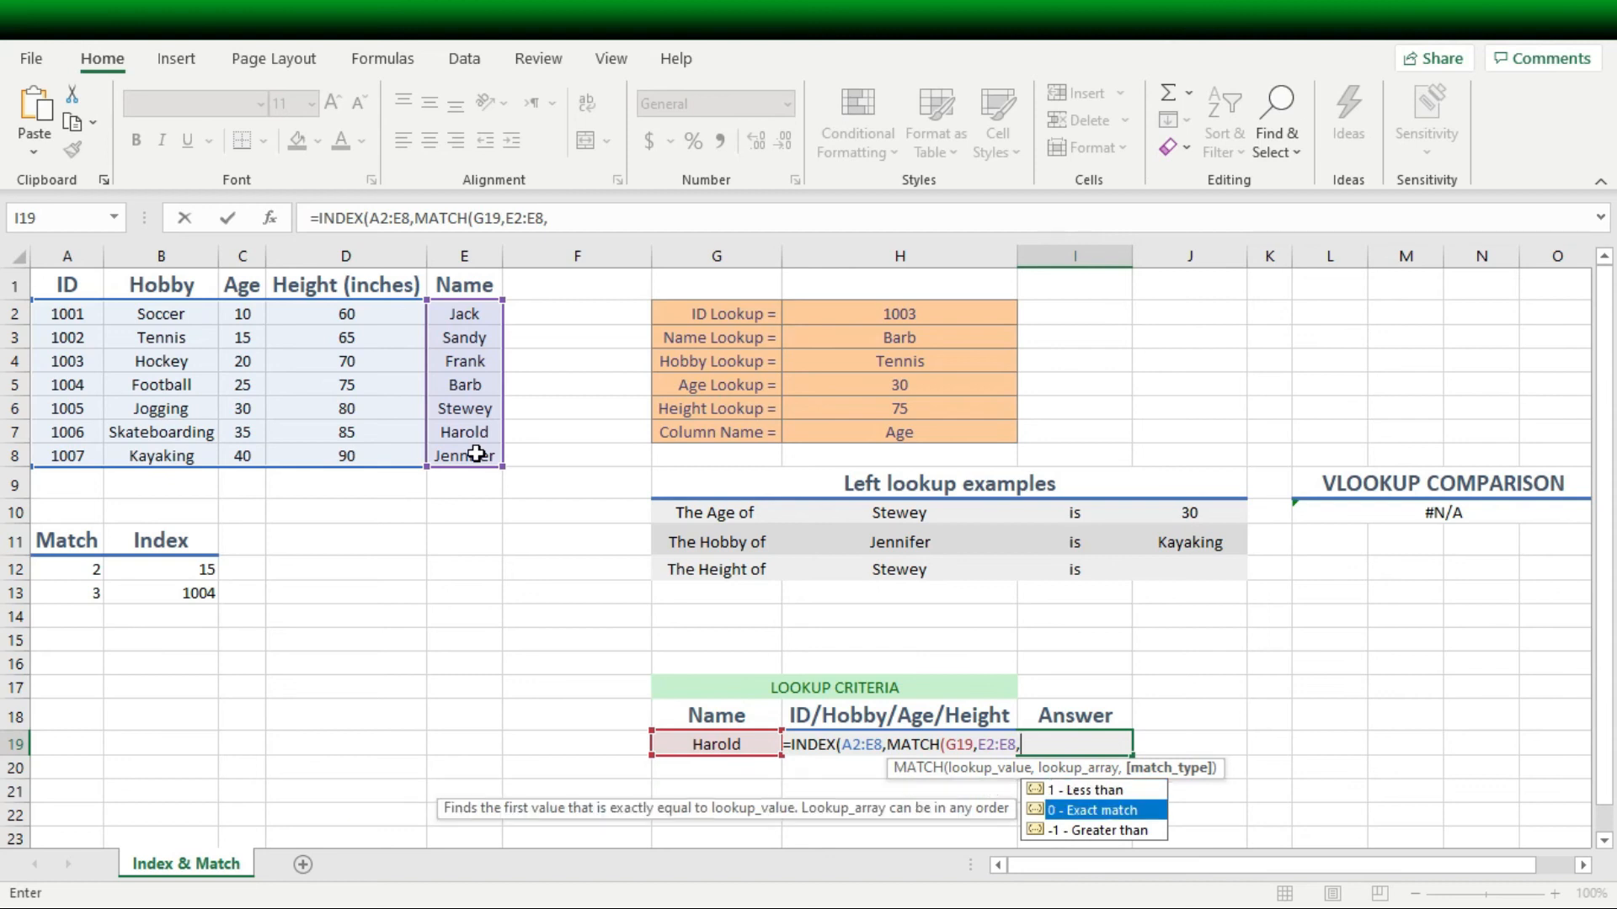
key("Tab")
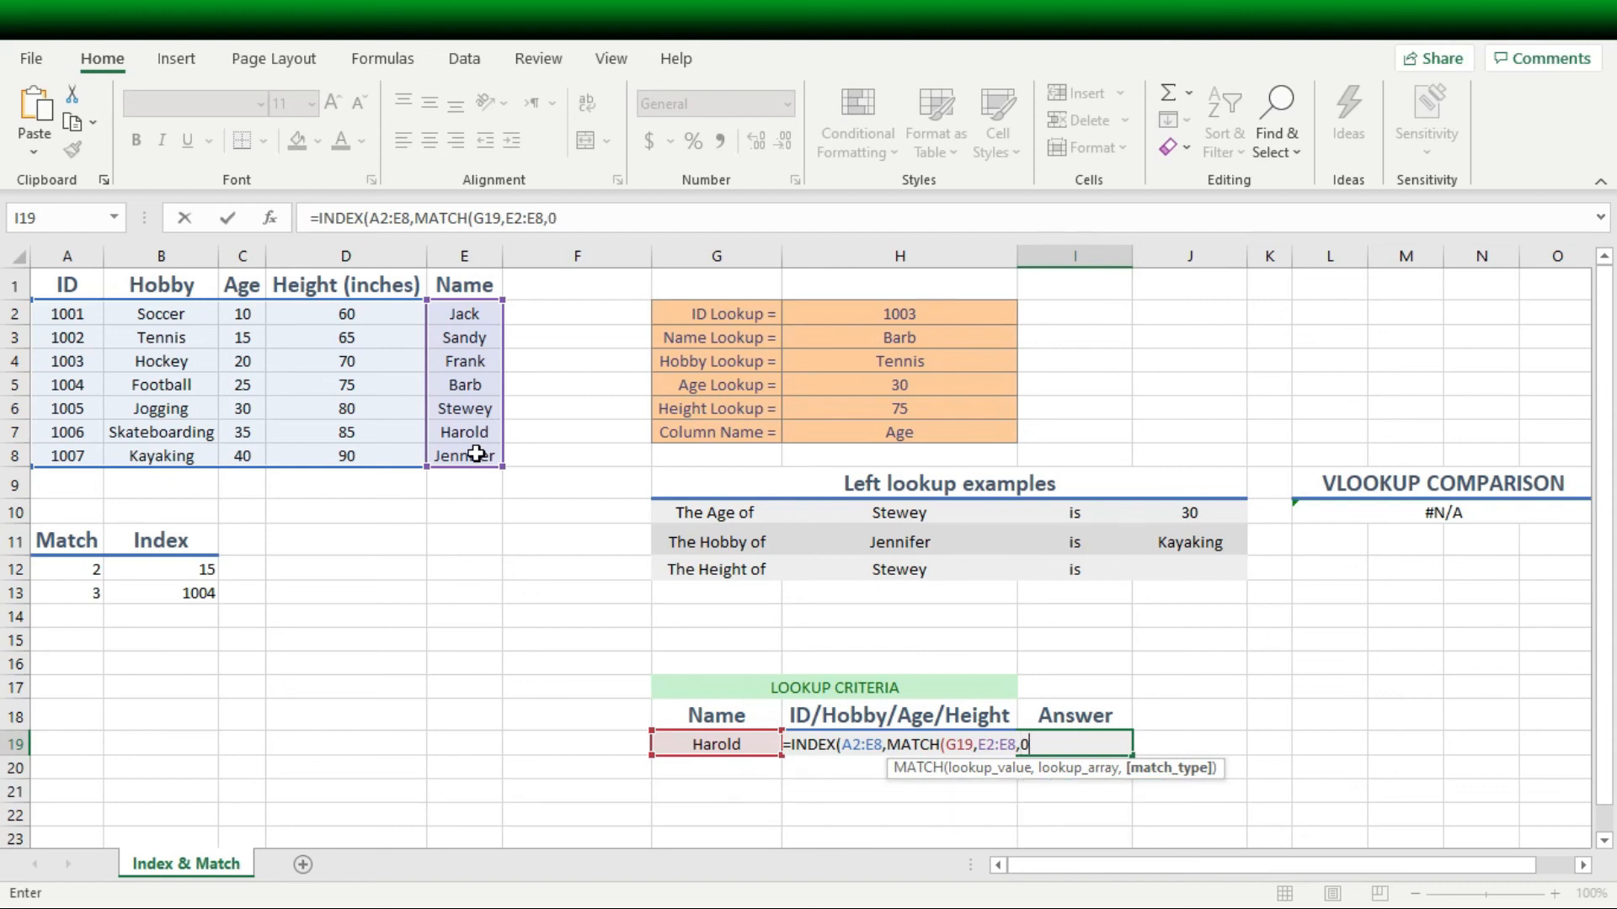
type(")")
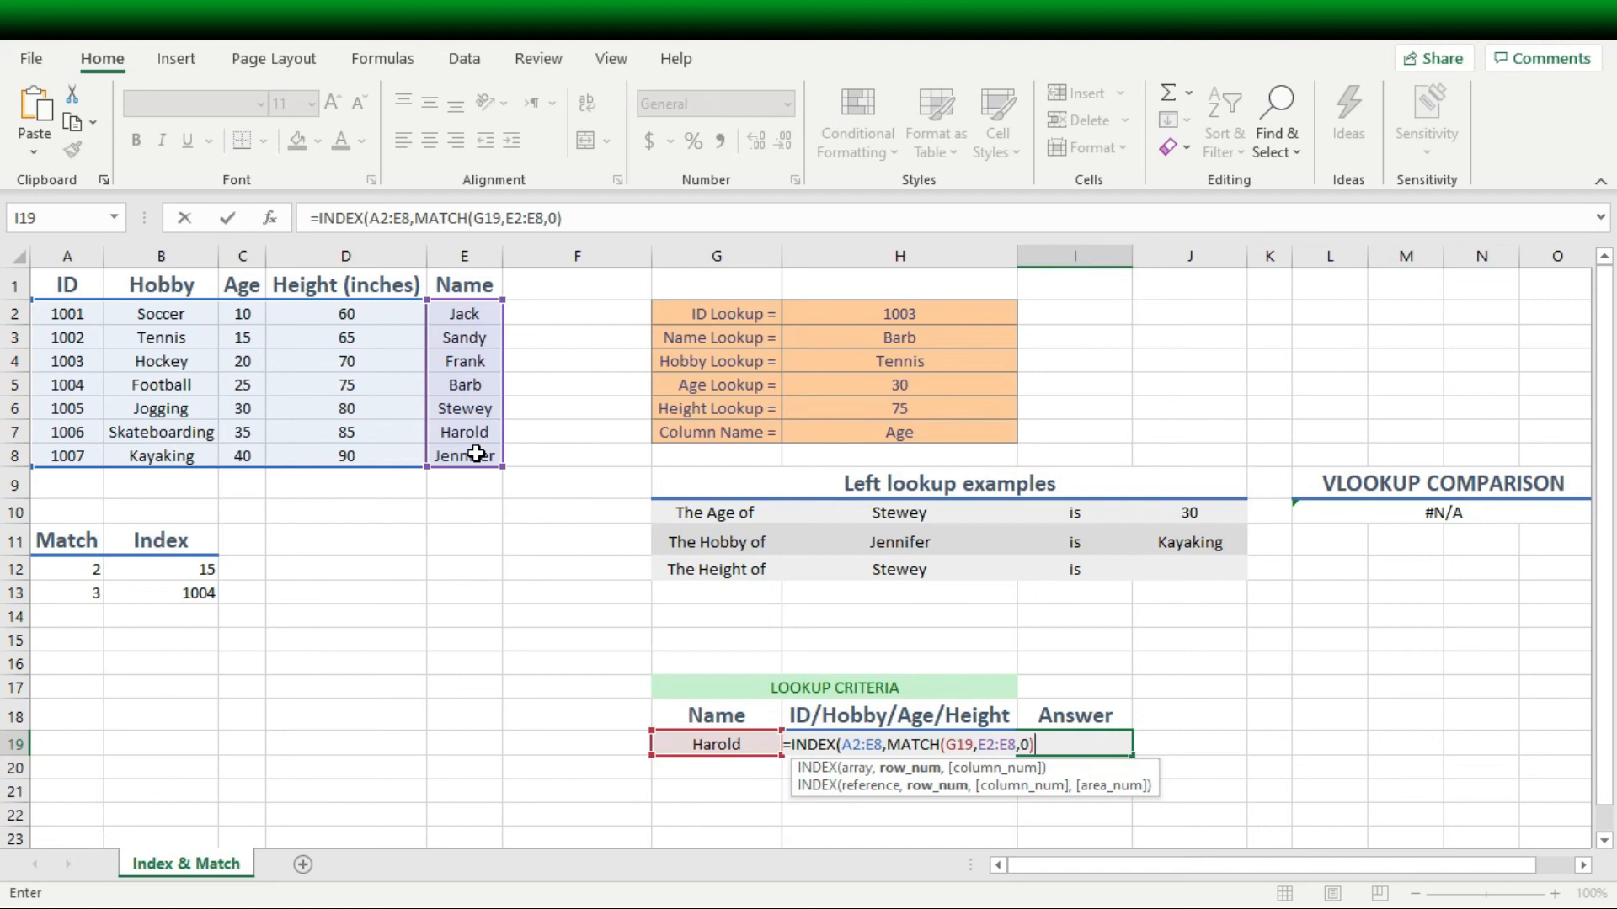
Step: Begin a second nested MATCH as the I19 INDEX column number, using H19 as its lookup value
type(",")
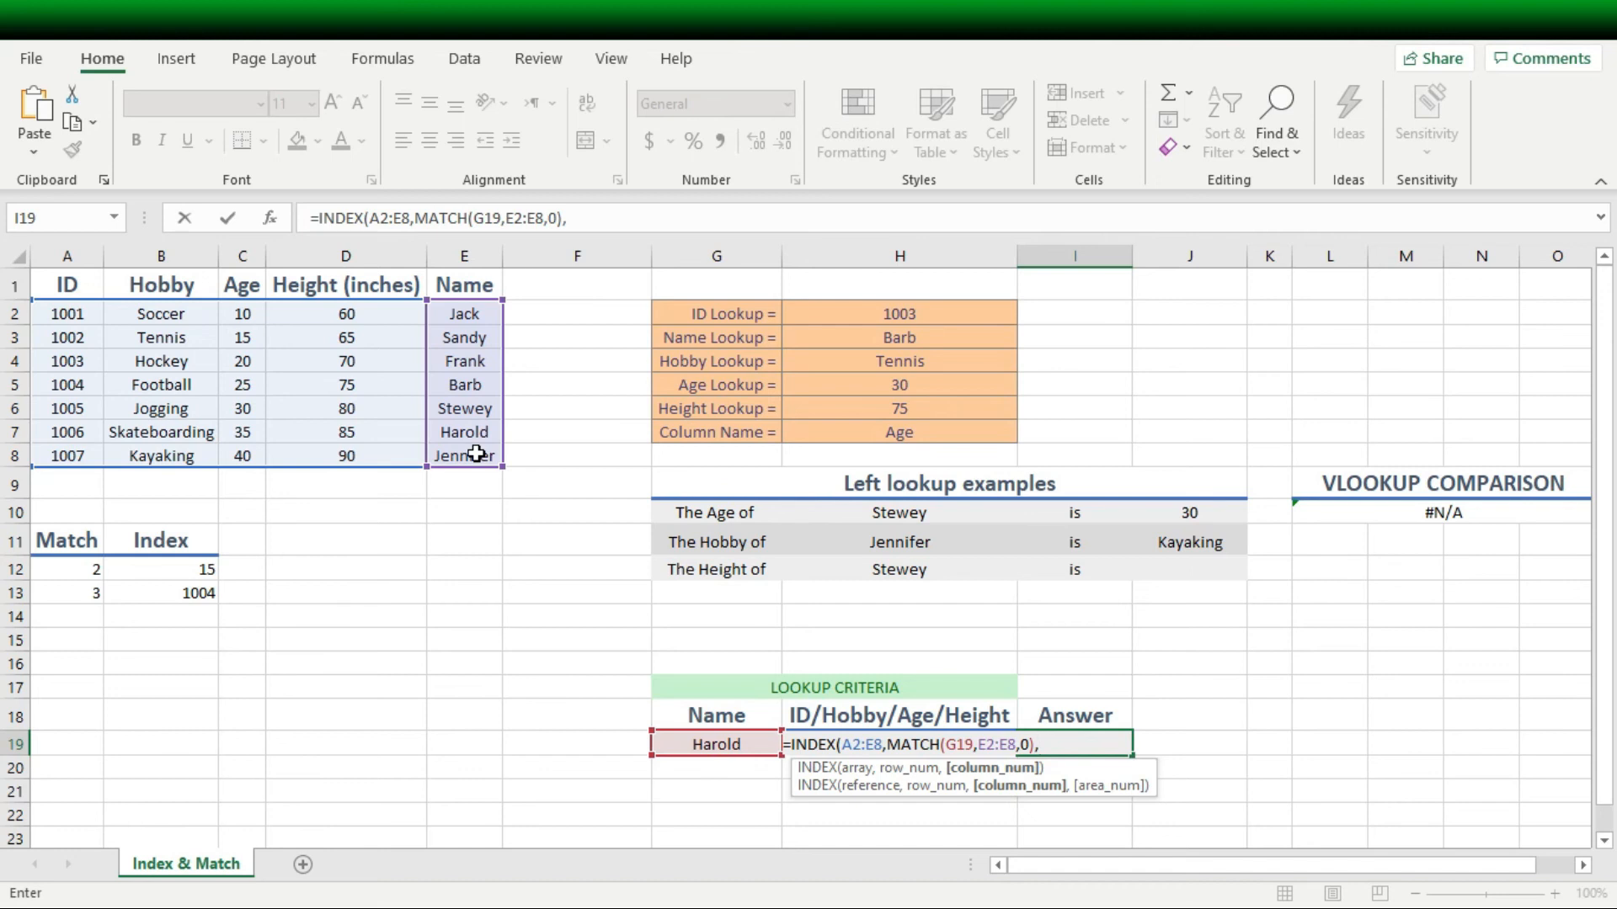
type("match")
key("Tab")
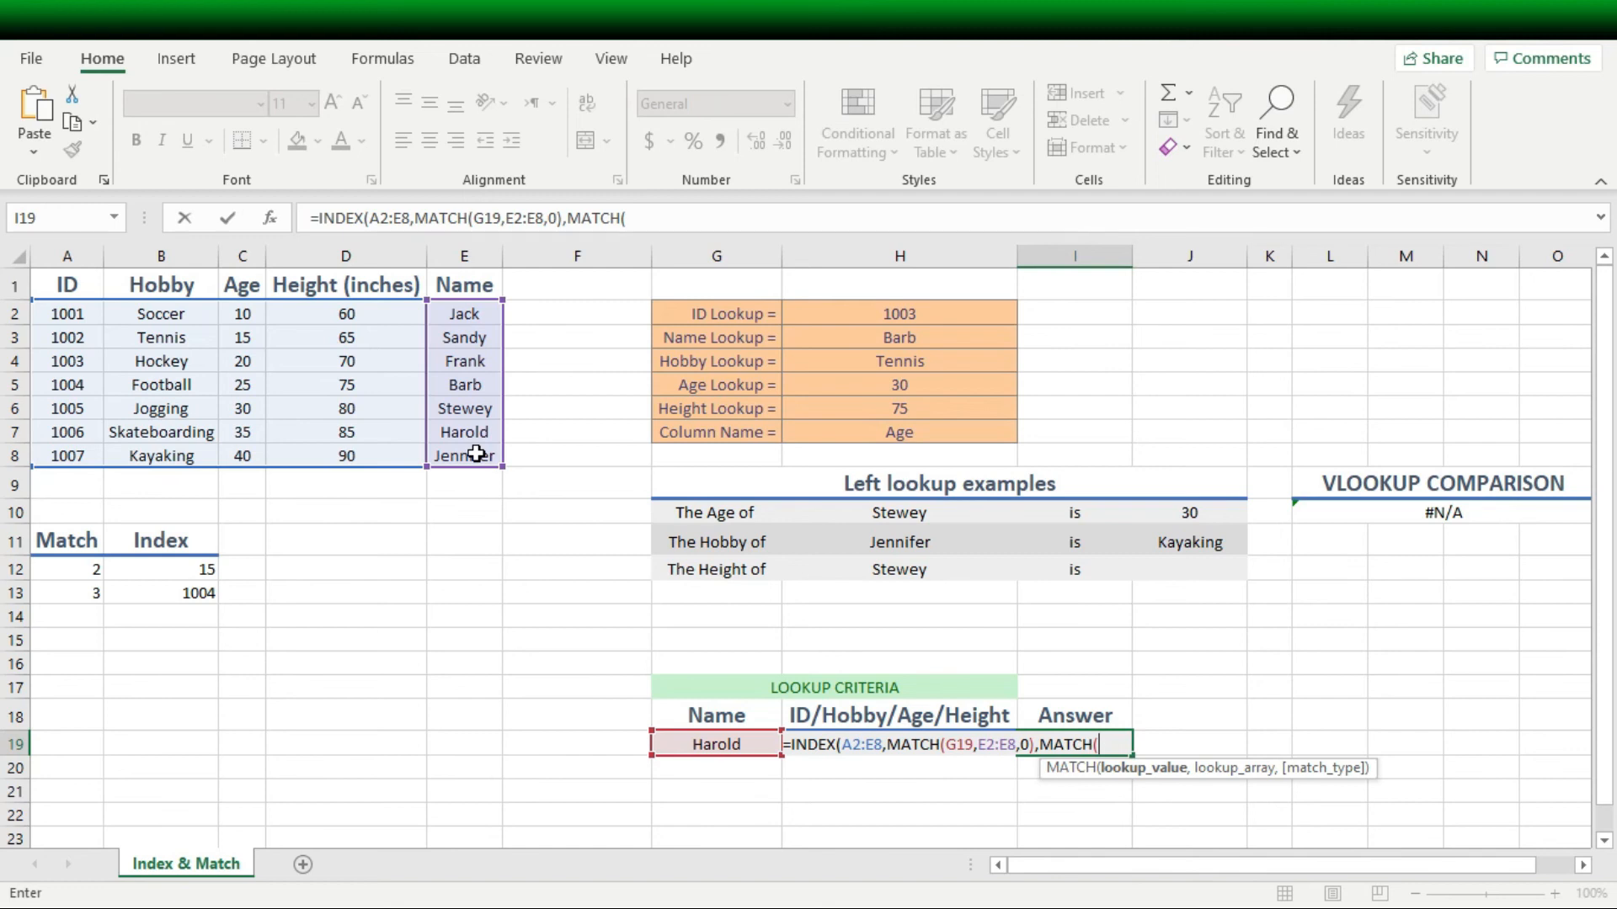
type("H")
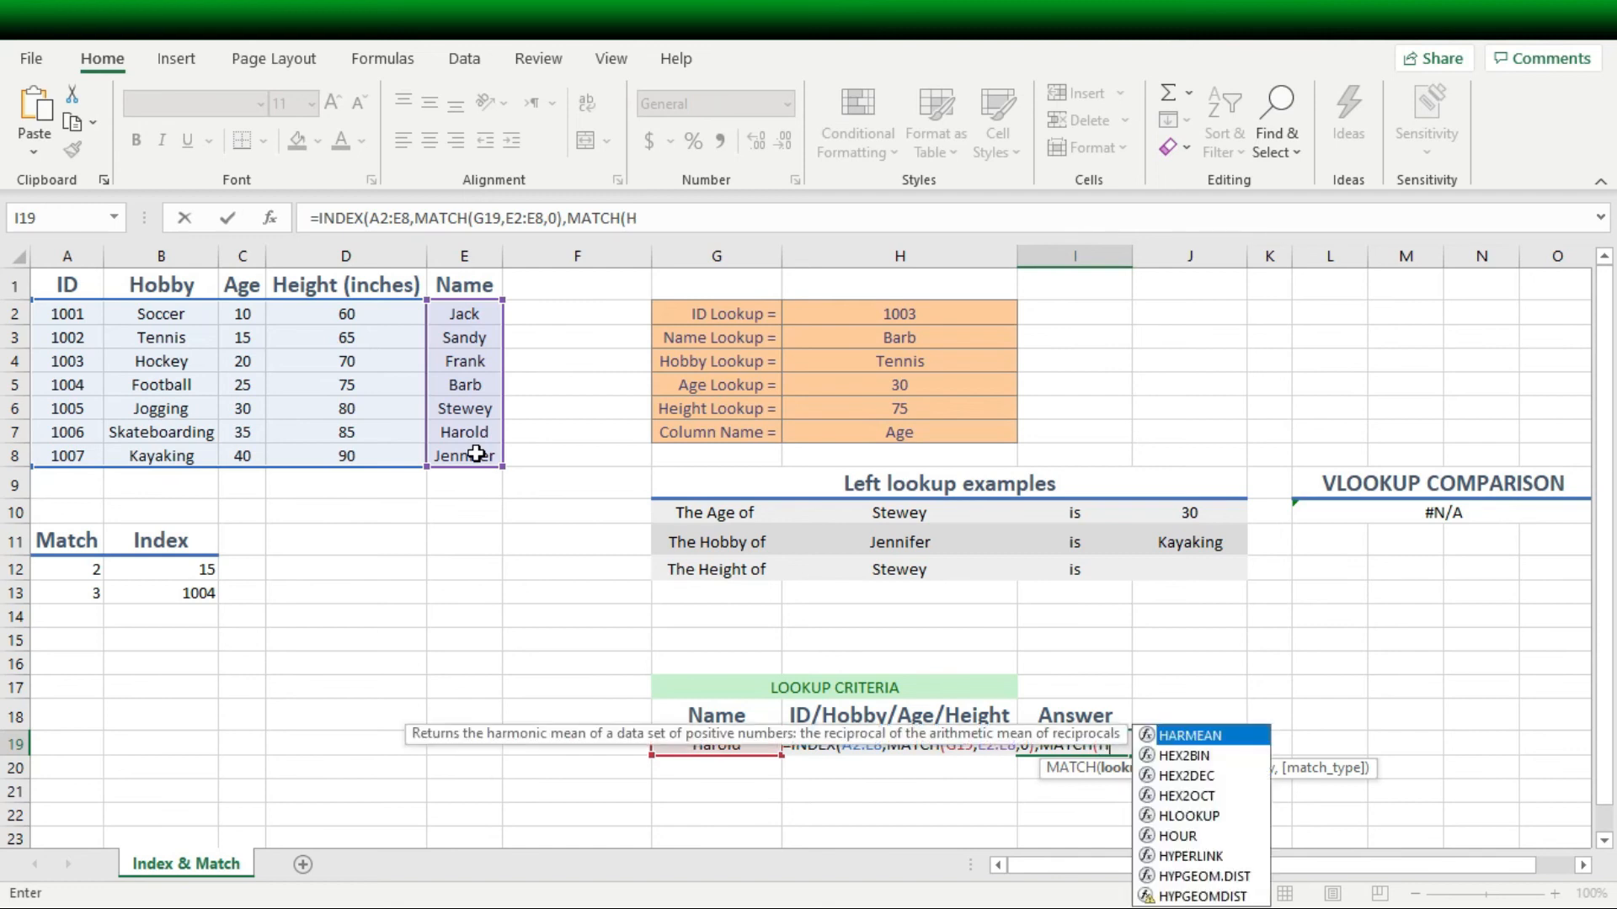
type("19")
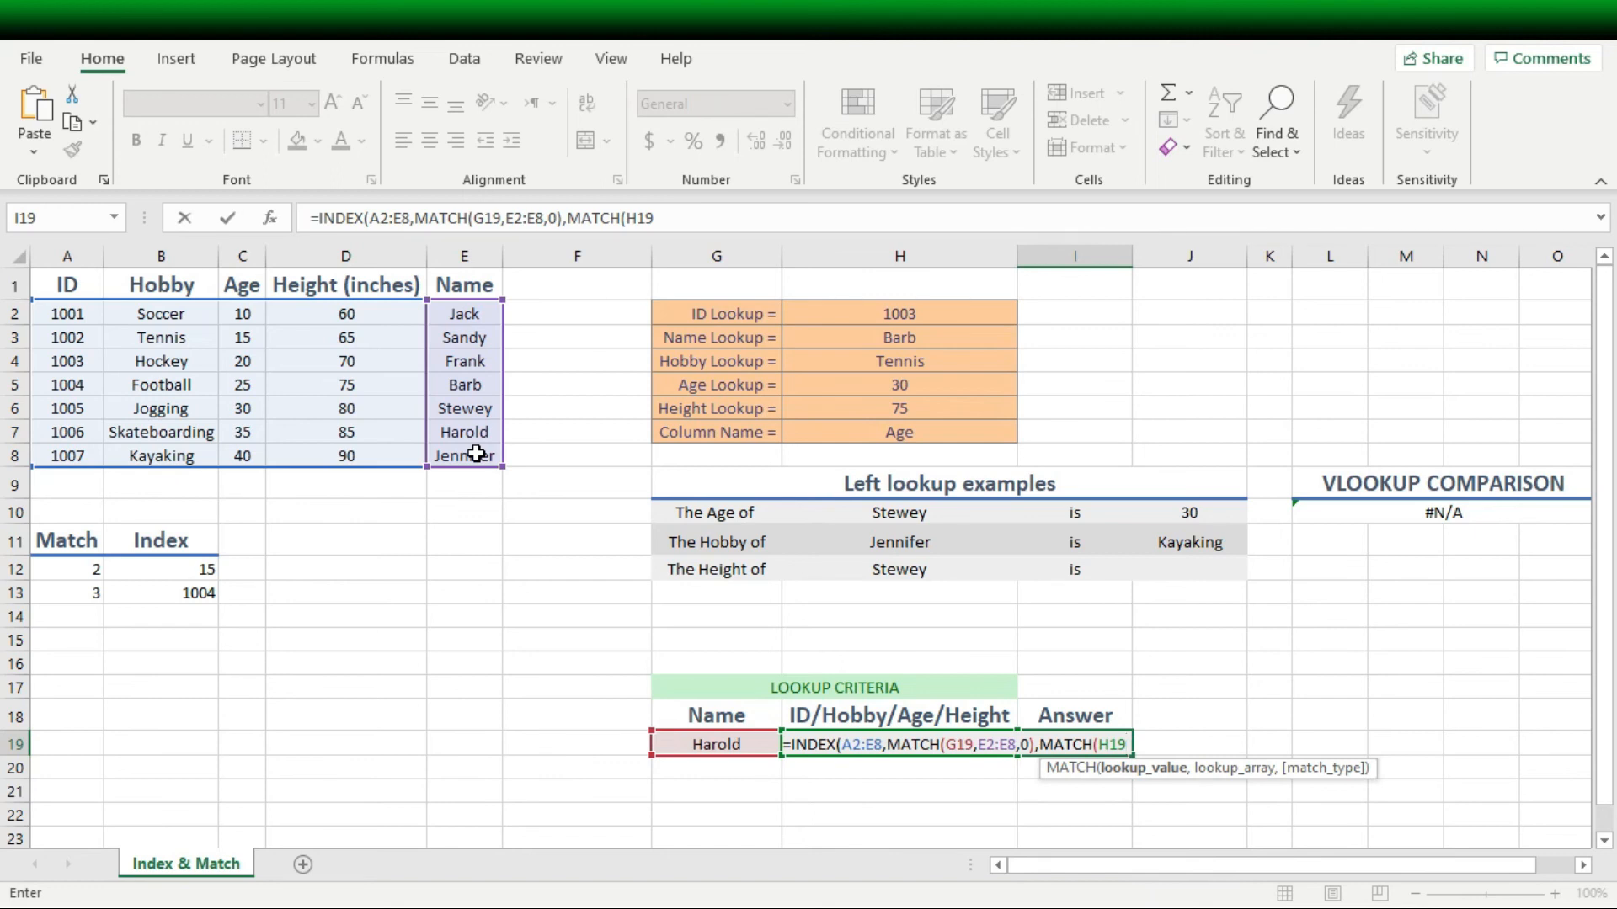
type(",")
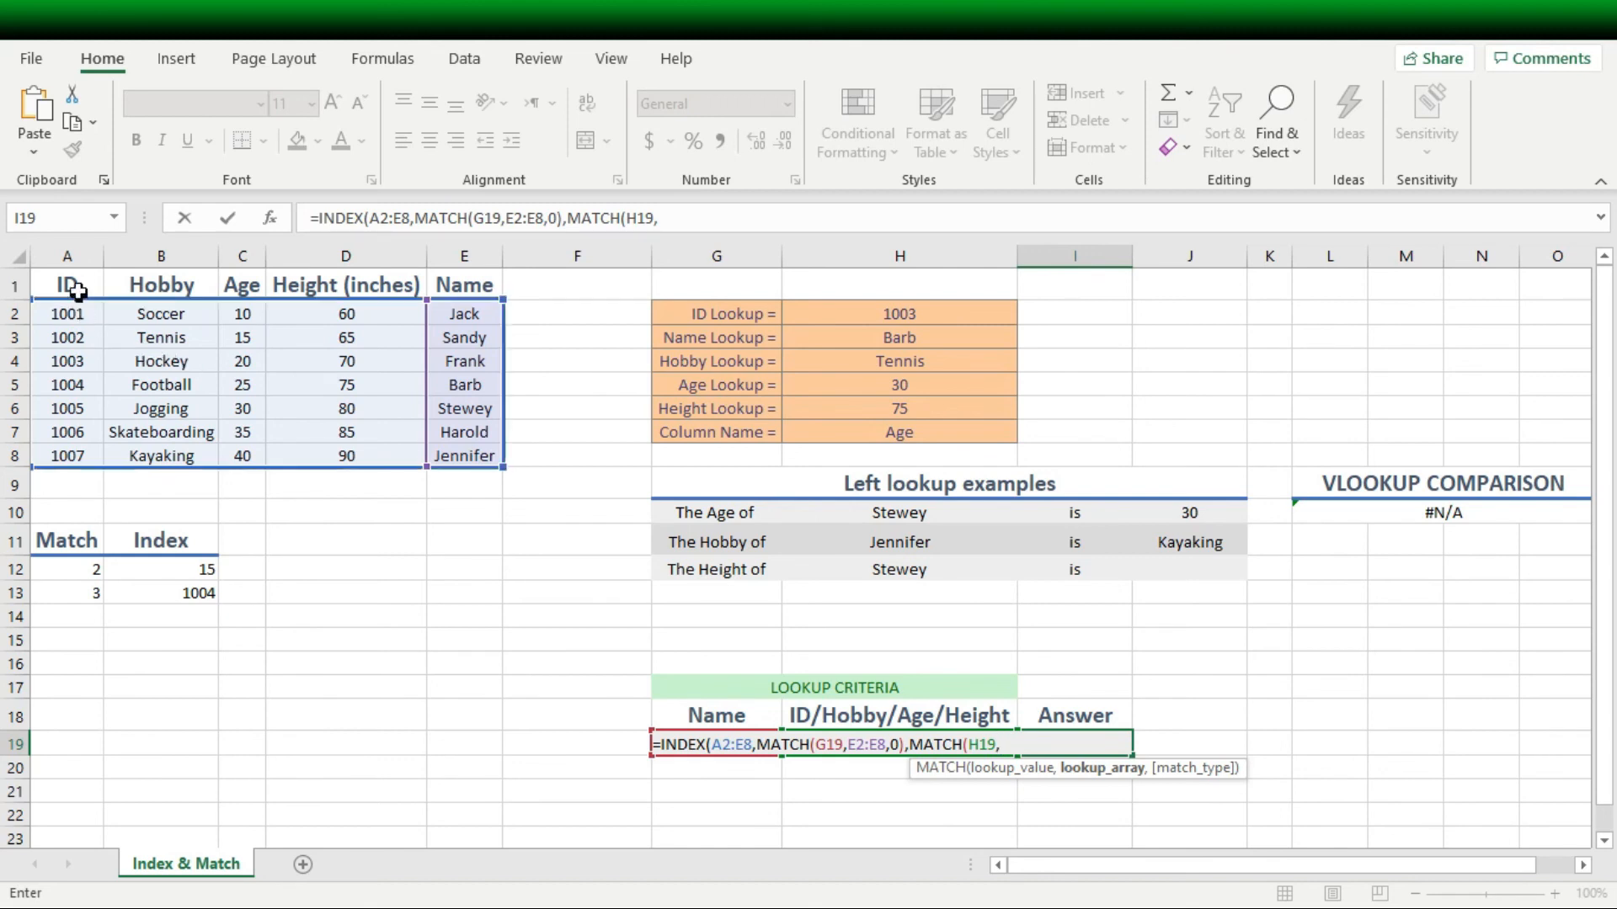
Step: Complete the second MATCH with the headings A1:D1 and exact match type 0, and enter the I19 formula
left_click_drag(70, 284, 306, 283)
type(",")
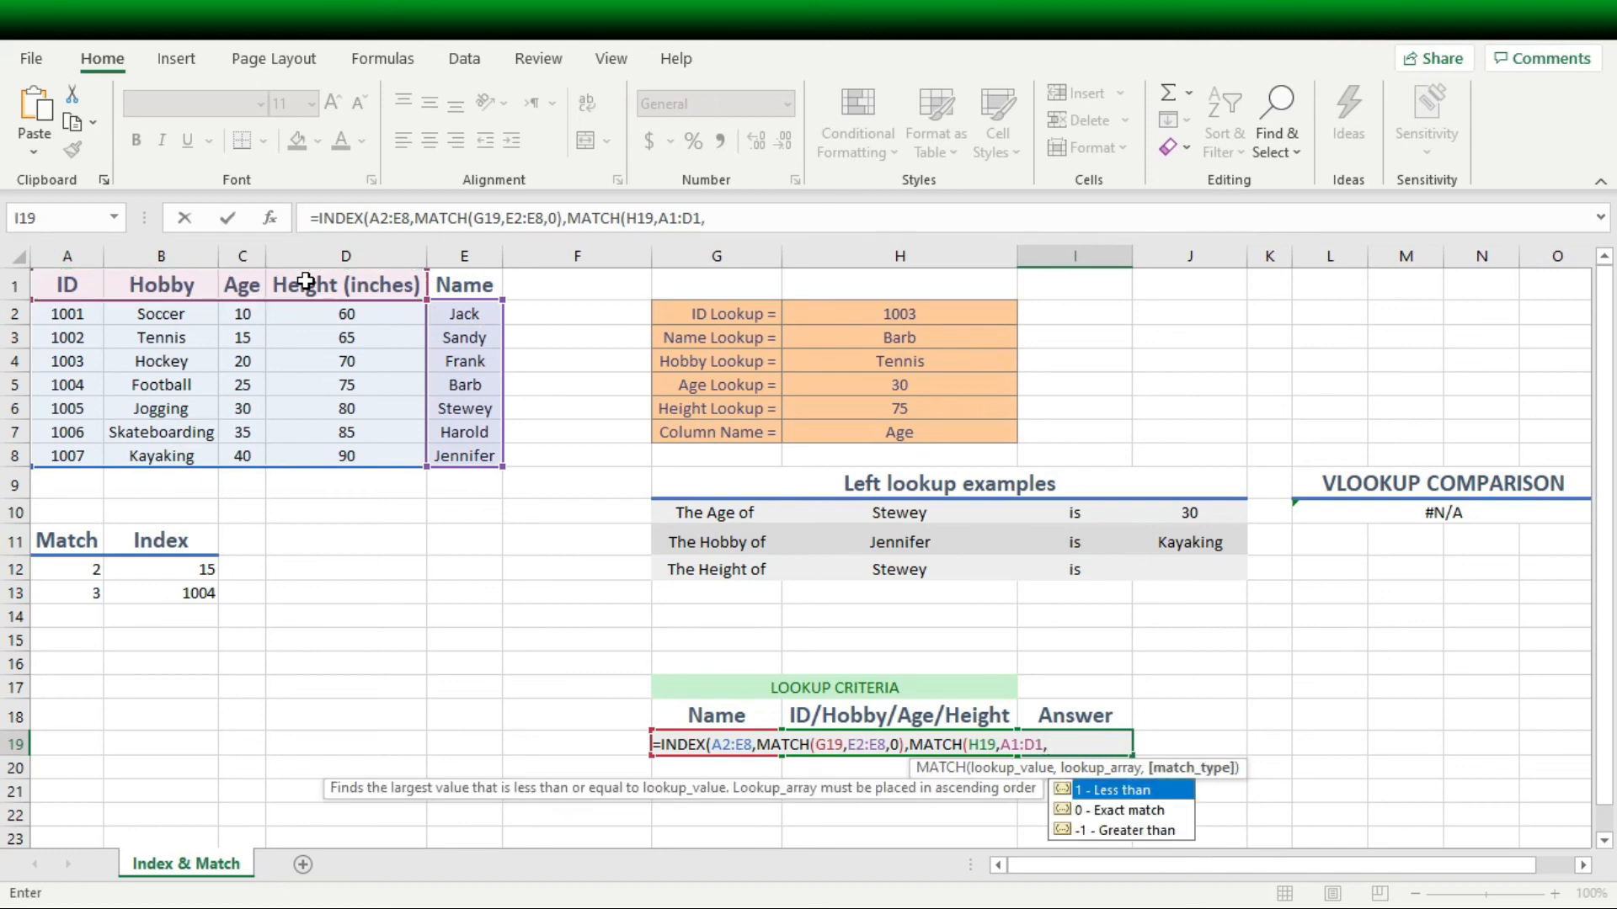
key("Down")
key("Tab")
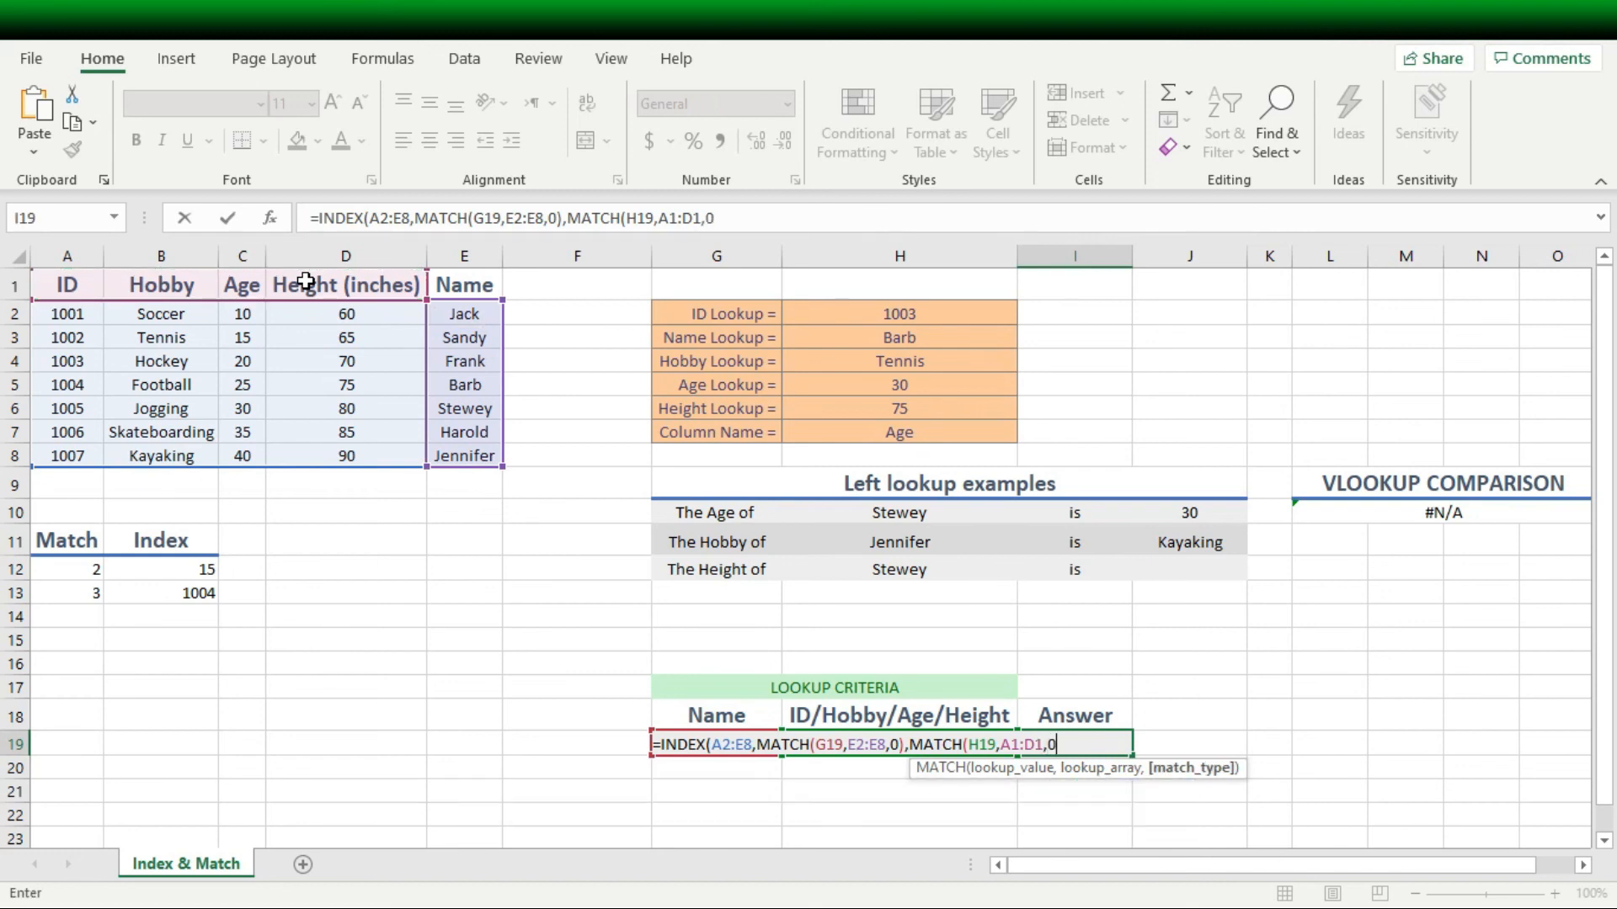
type(")")
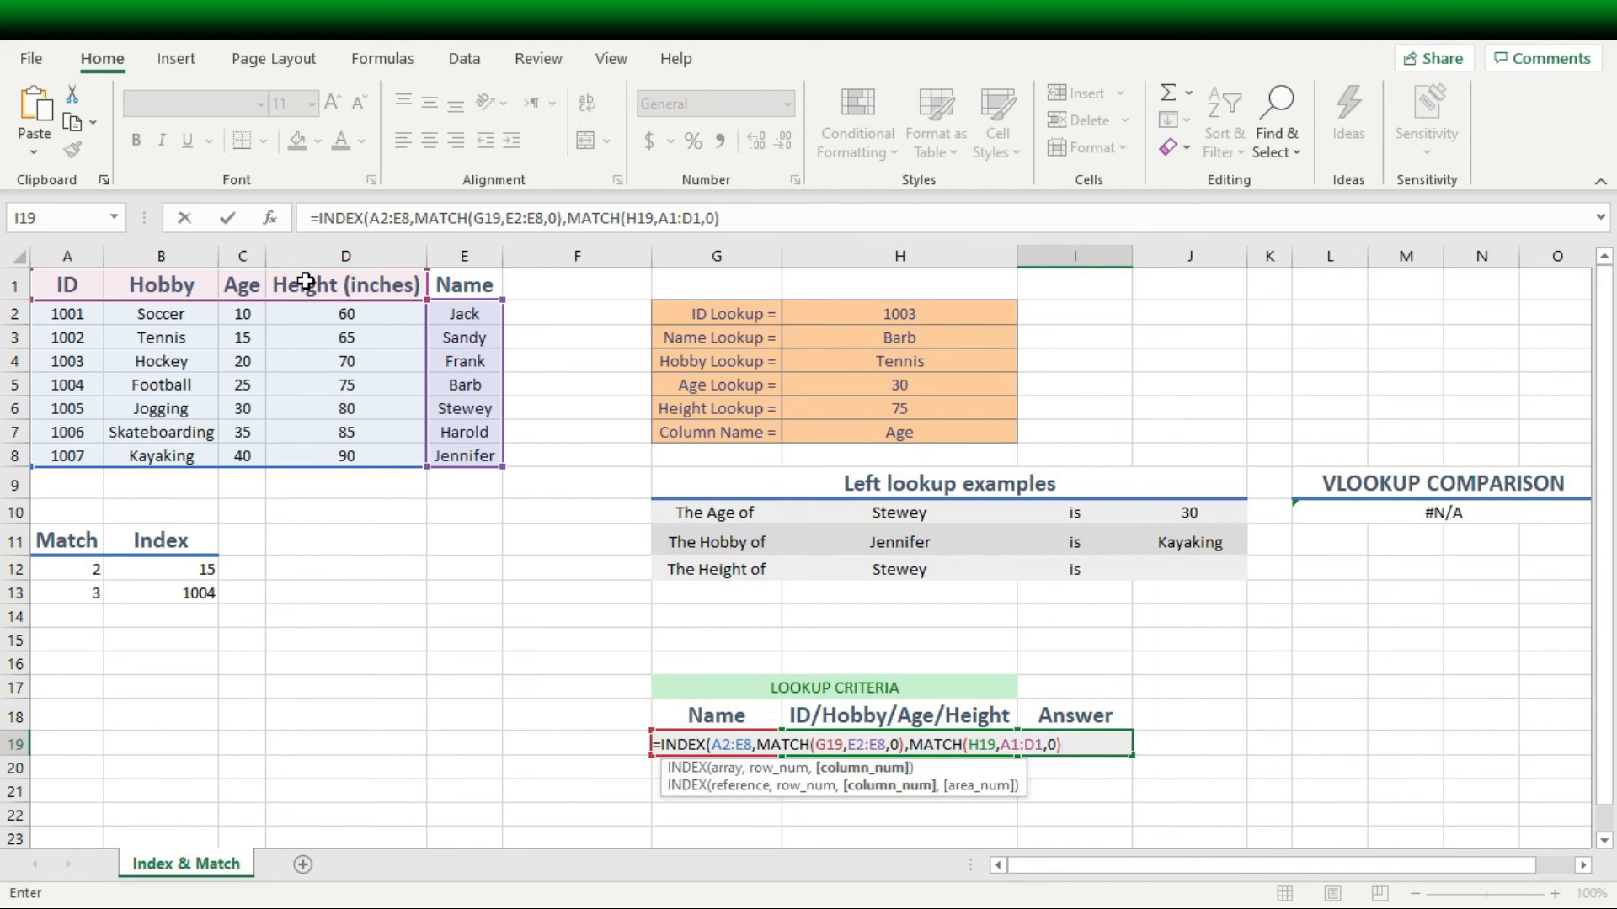
type(")")
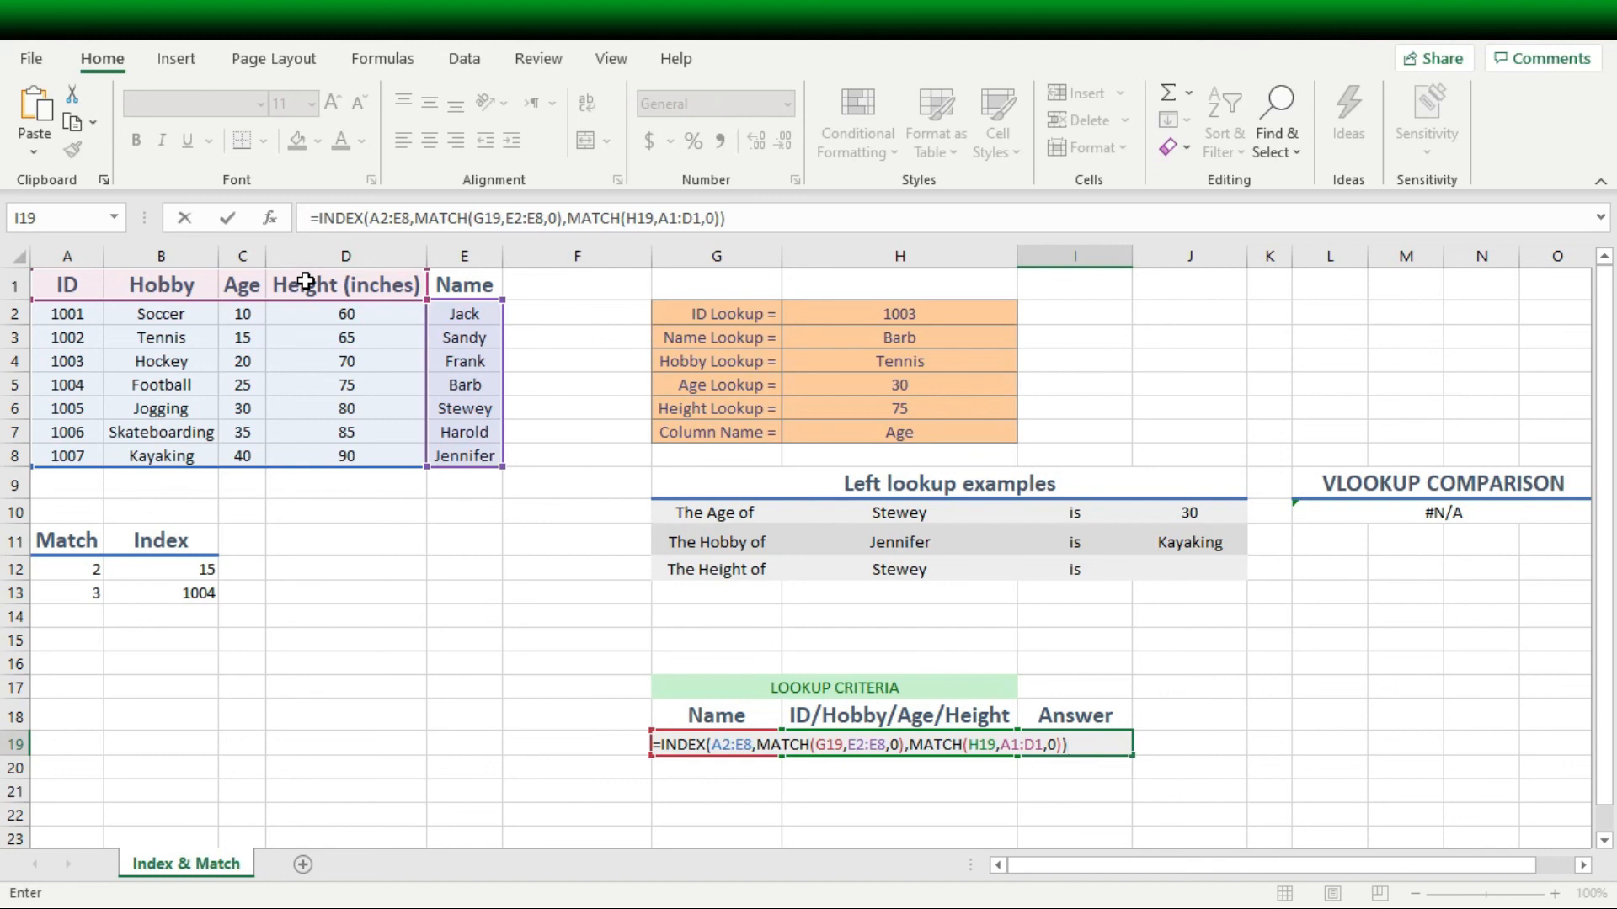
key("Return")
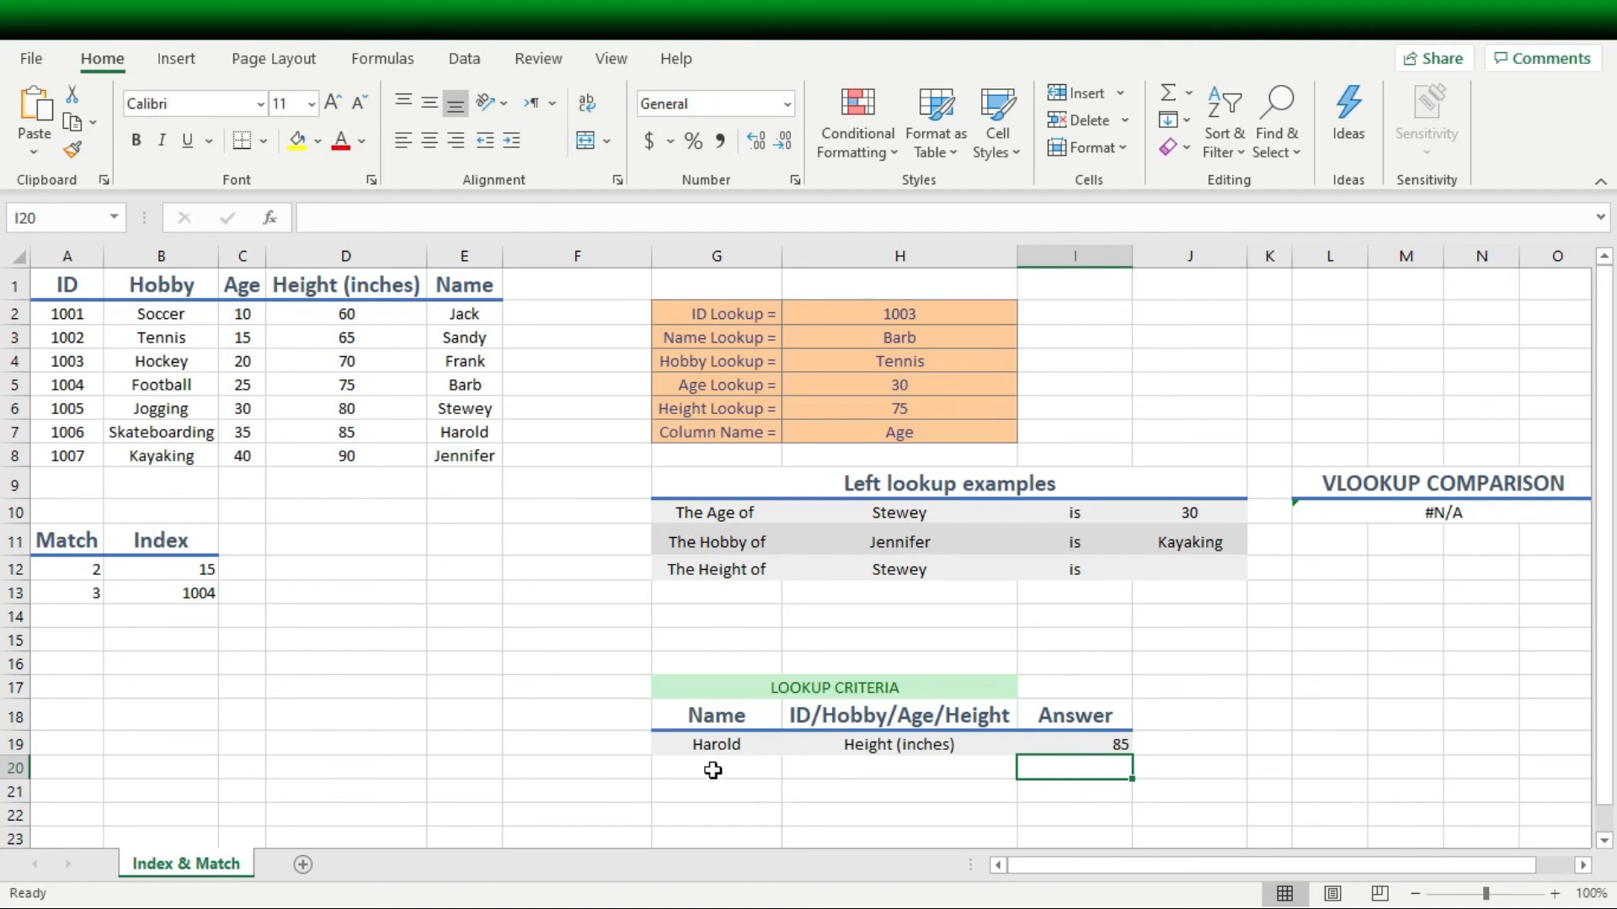
Step: Test the two-way lookup by setting the name in G19 to the one from E4
left_click(753, 746)
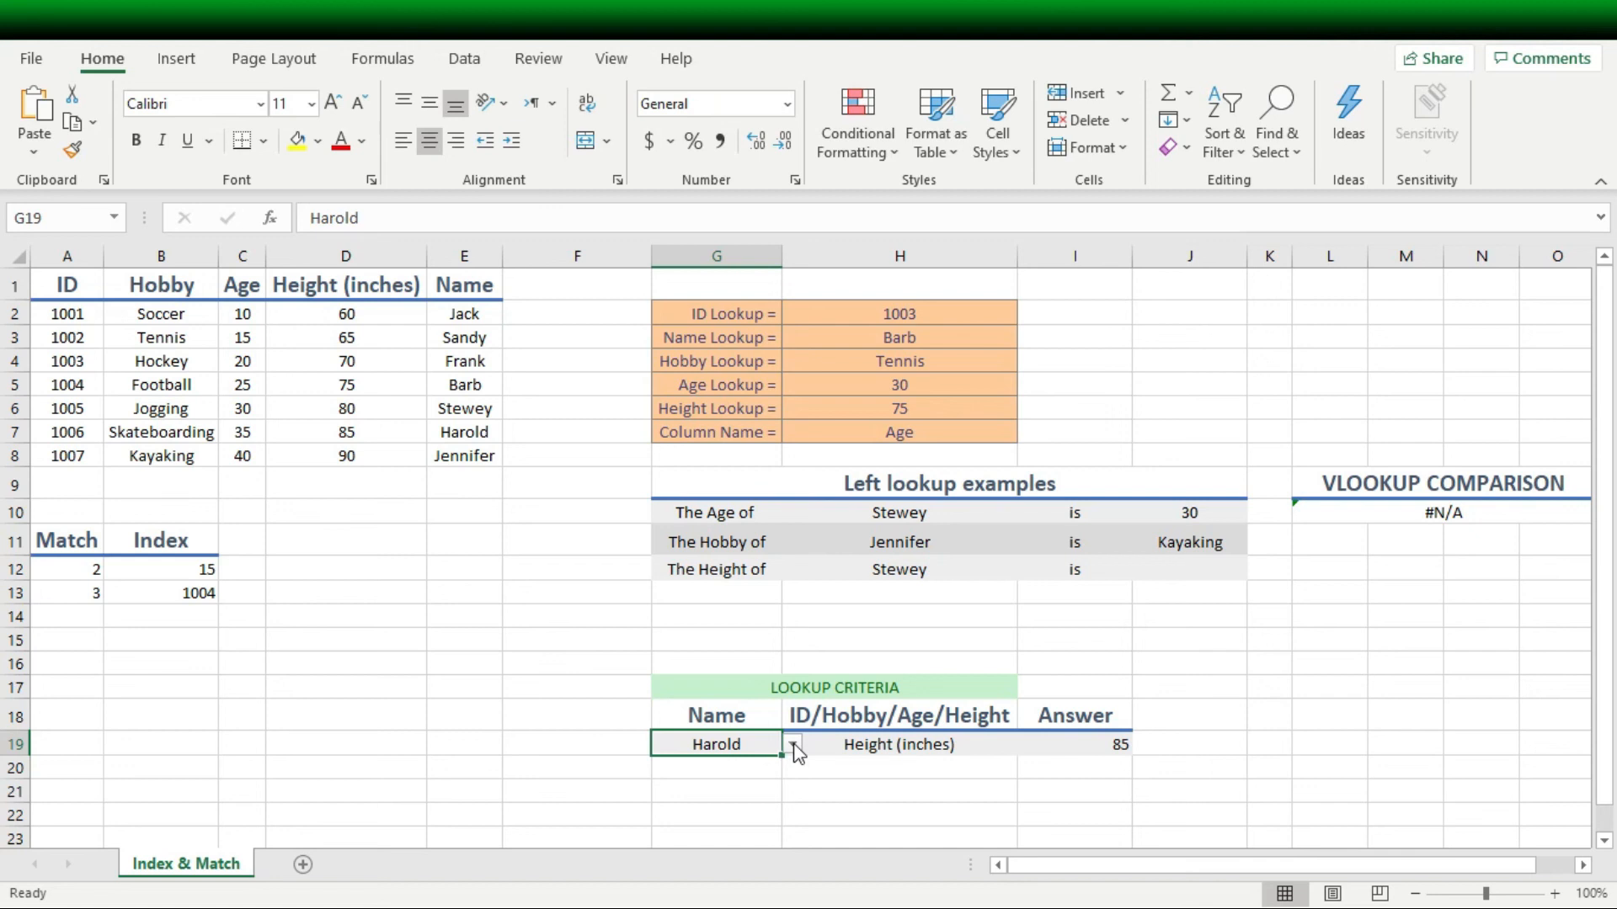
left_click(876, 746)
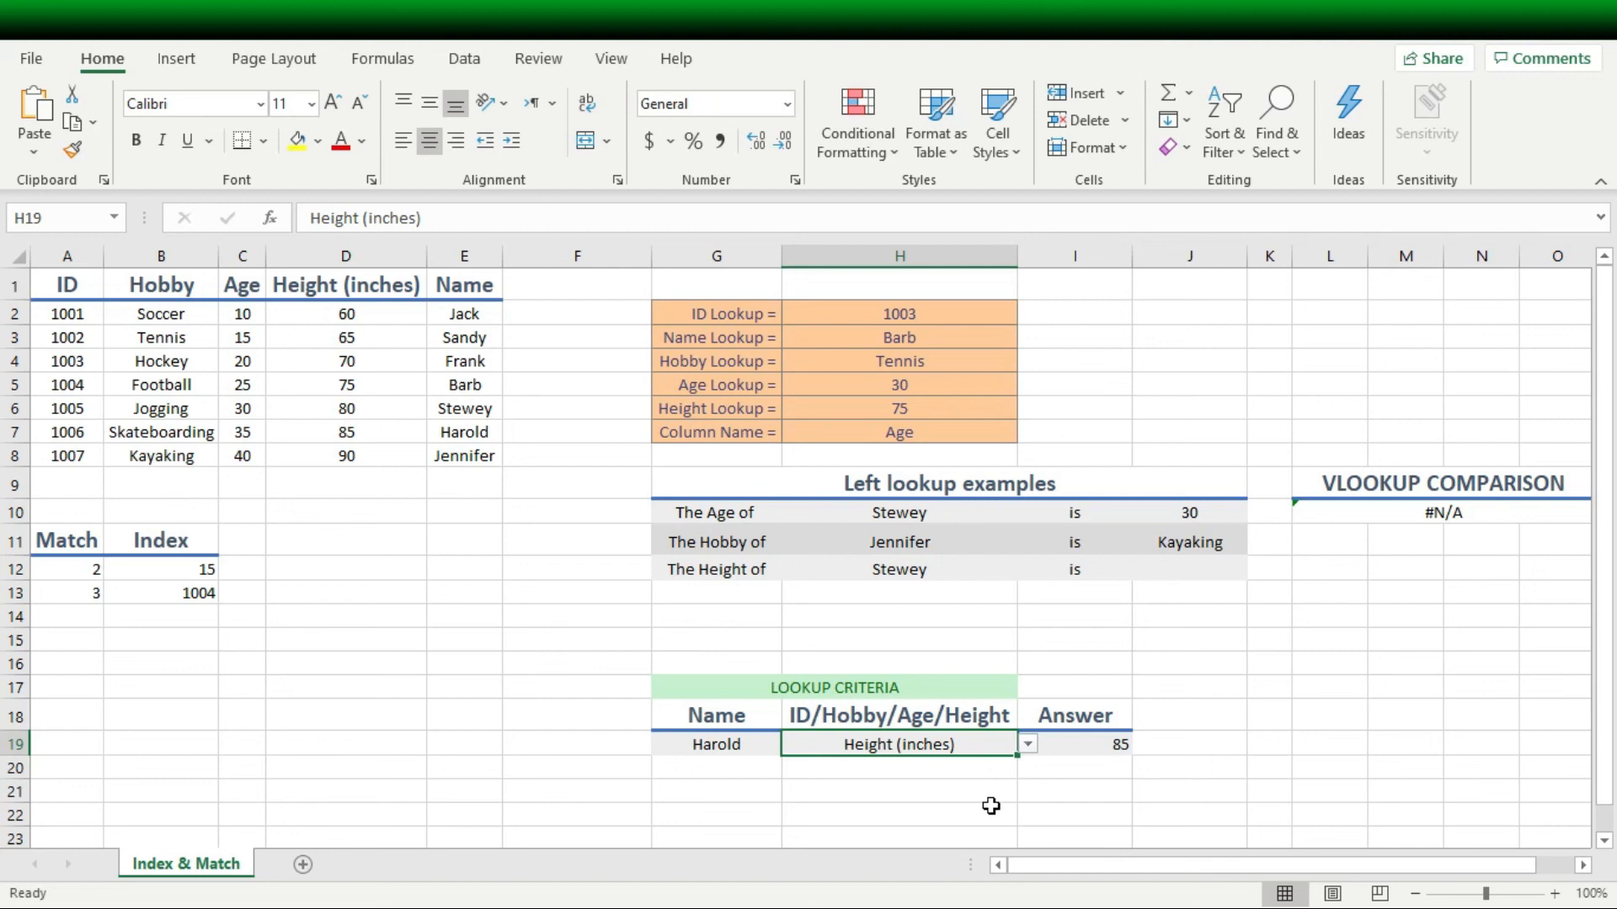
left_click(752, 750)
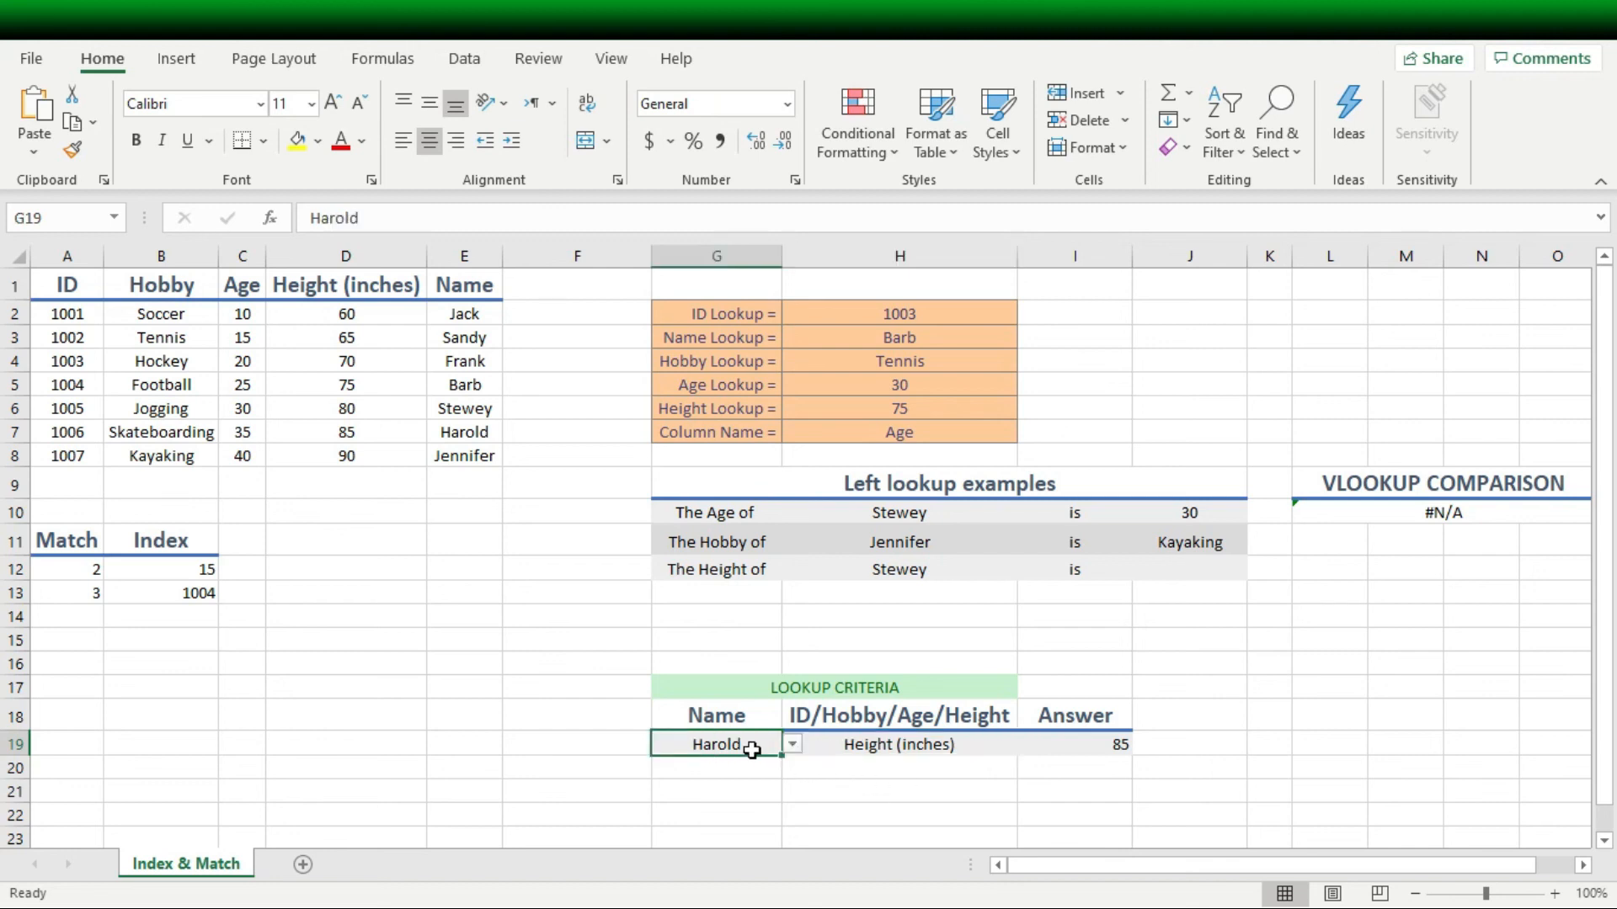
left_click(791, 745)
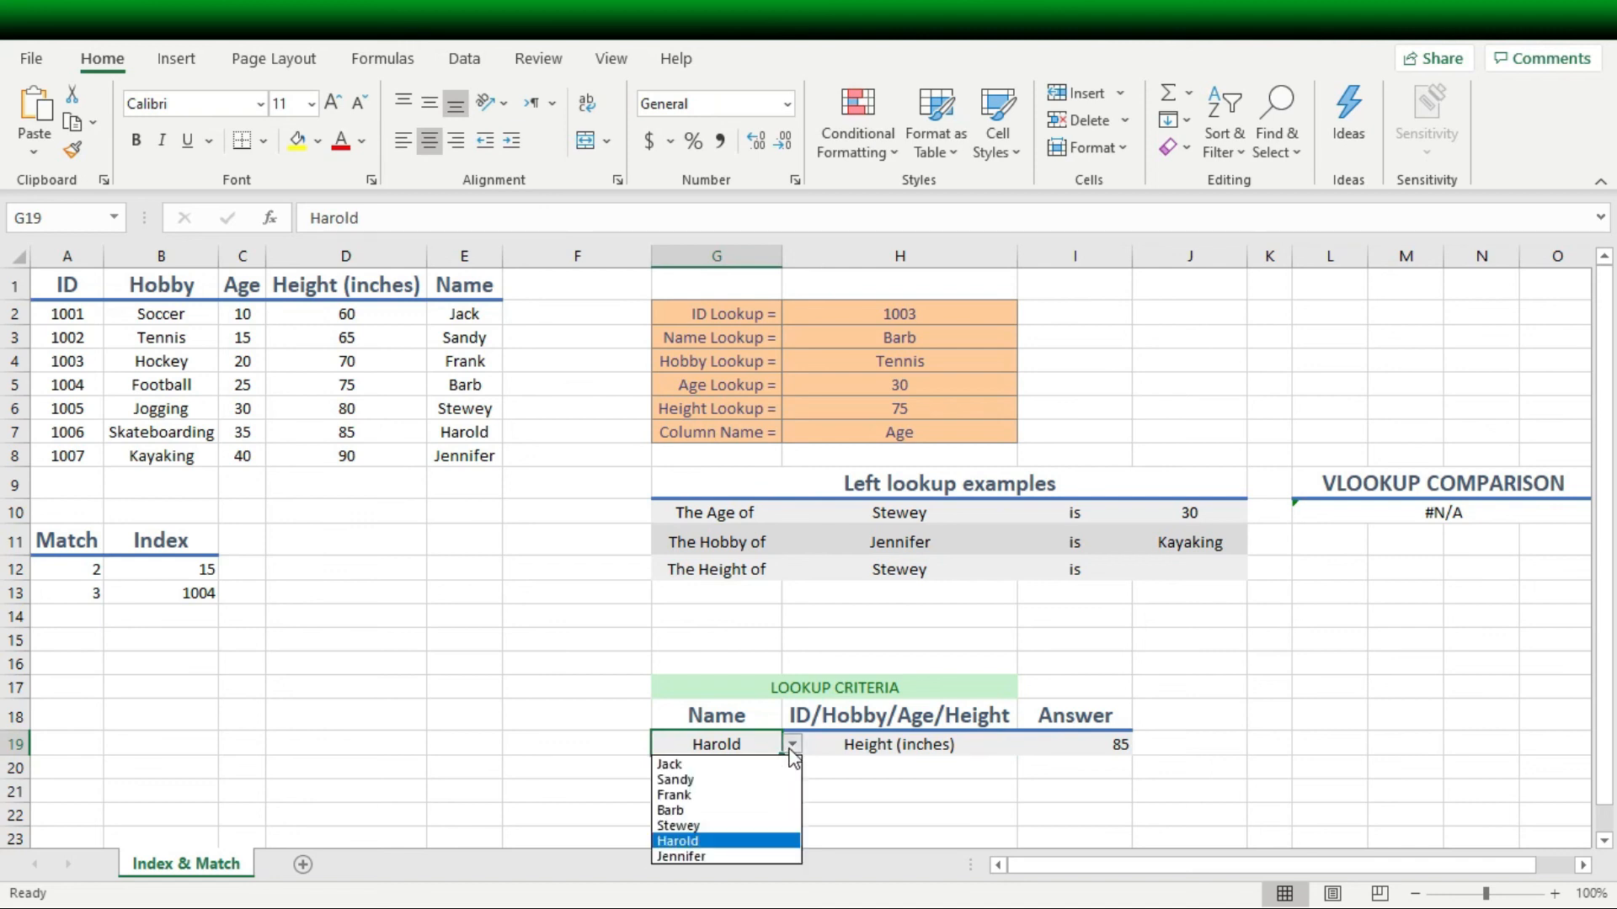
left_click(716, 796)
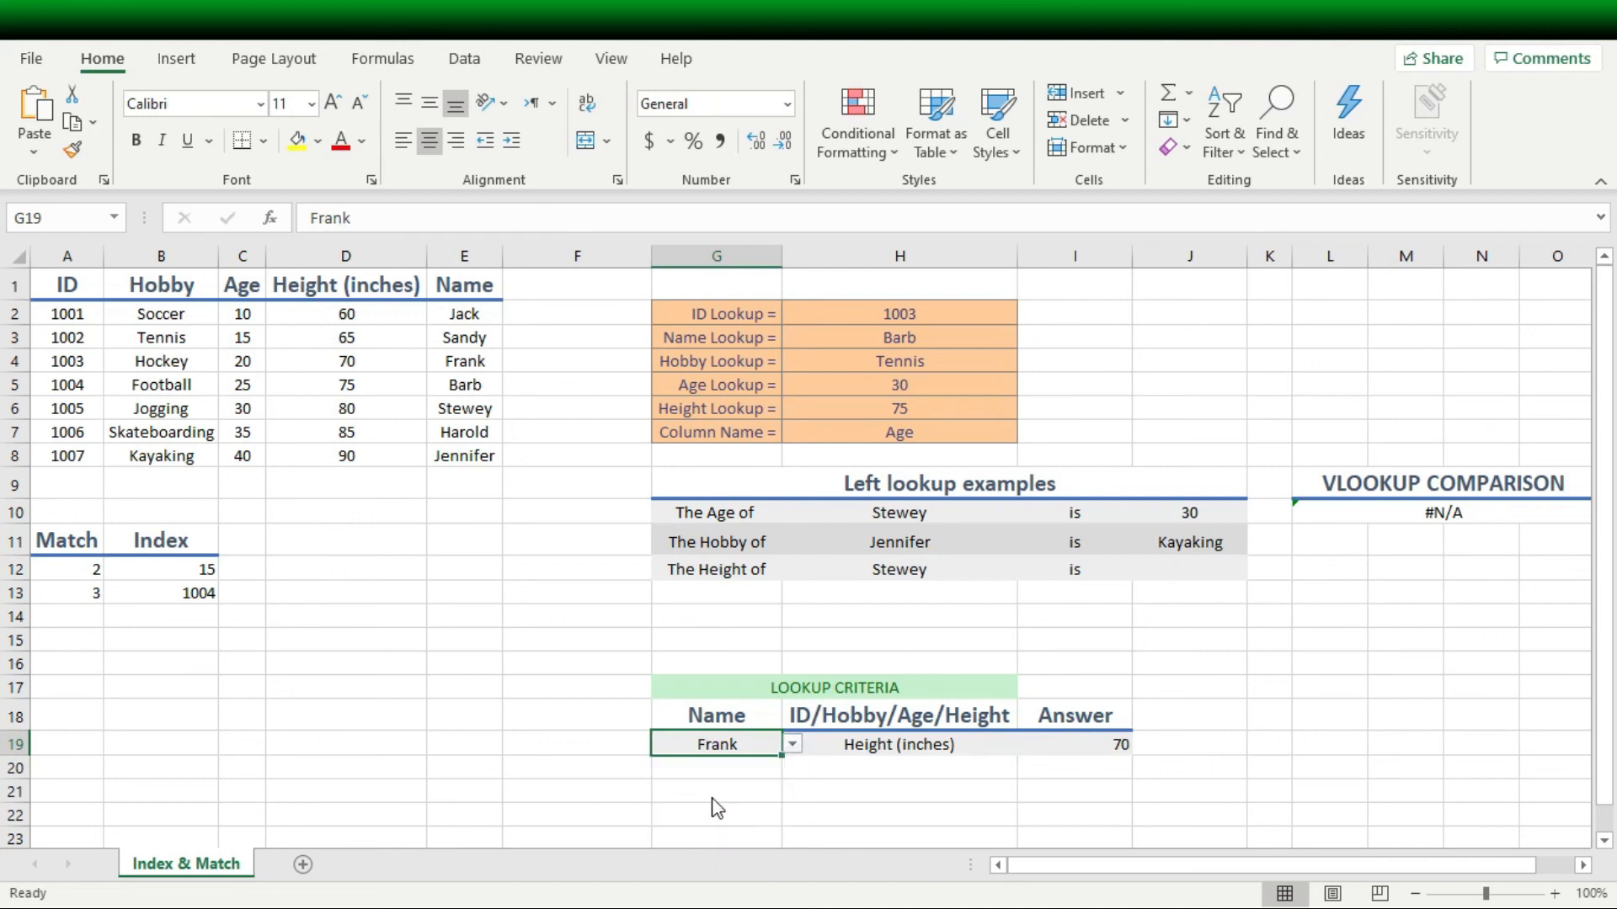
Step: Test the column heading lookup by setting H19 to ID and back to Height (inches)
left_click(943, 746)
left_click(1028, 745)
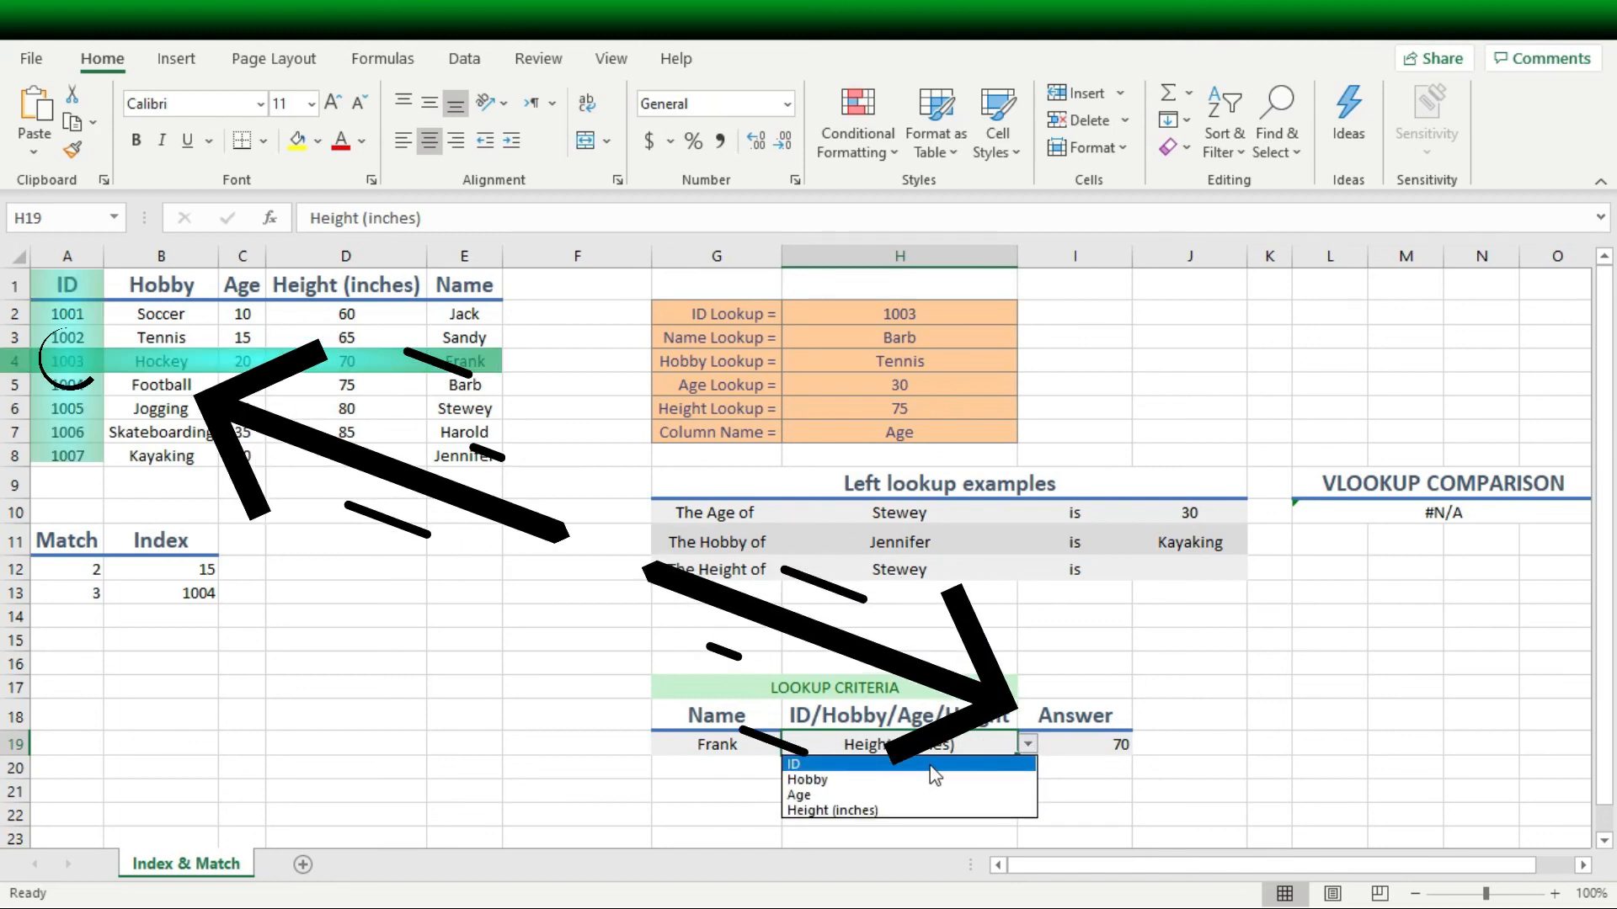
left_click(930, 764)
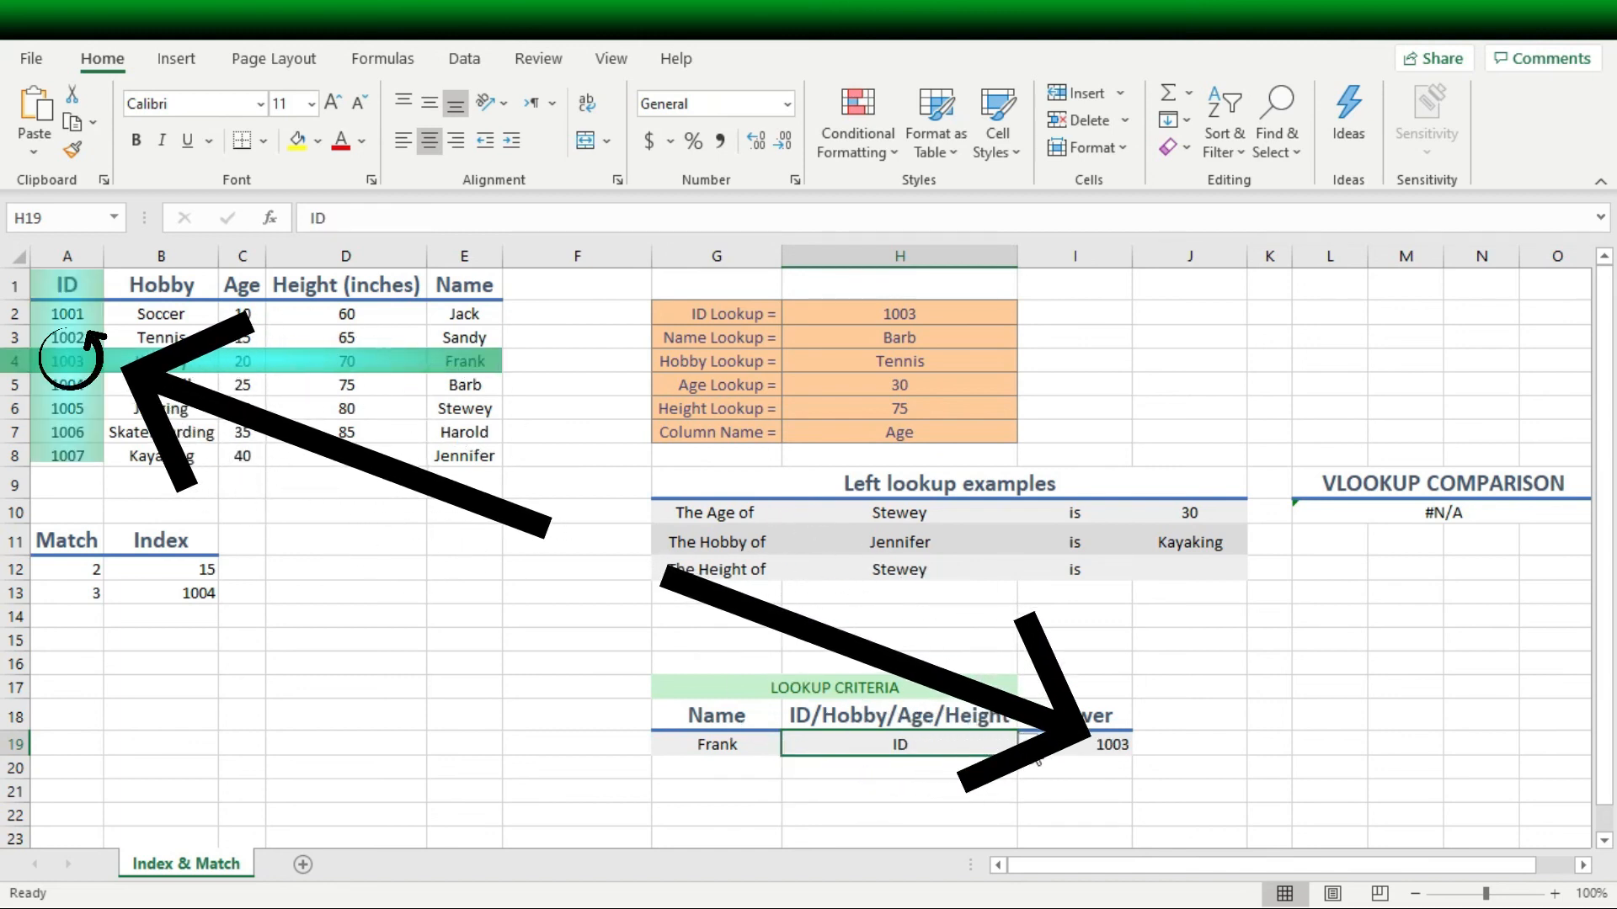
left_click(1029, 746)
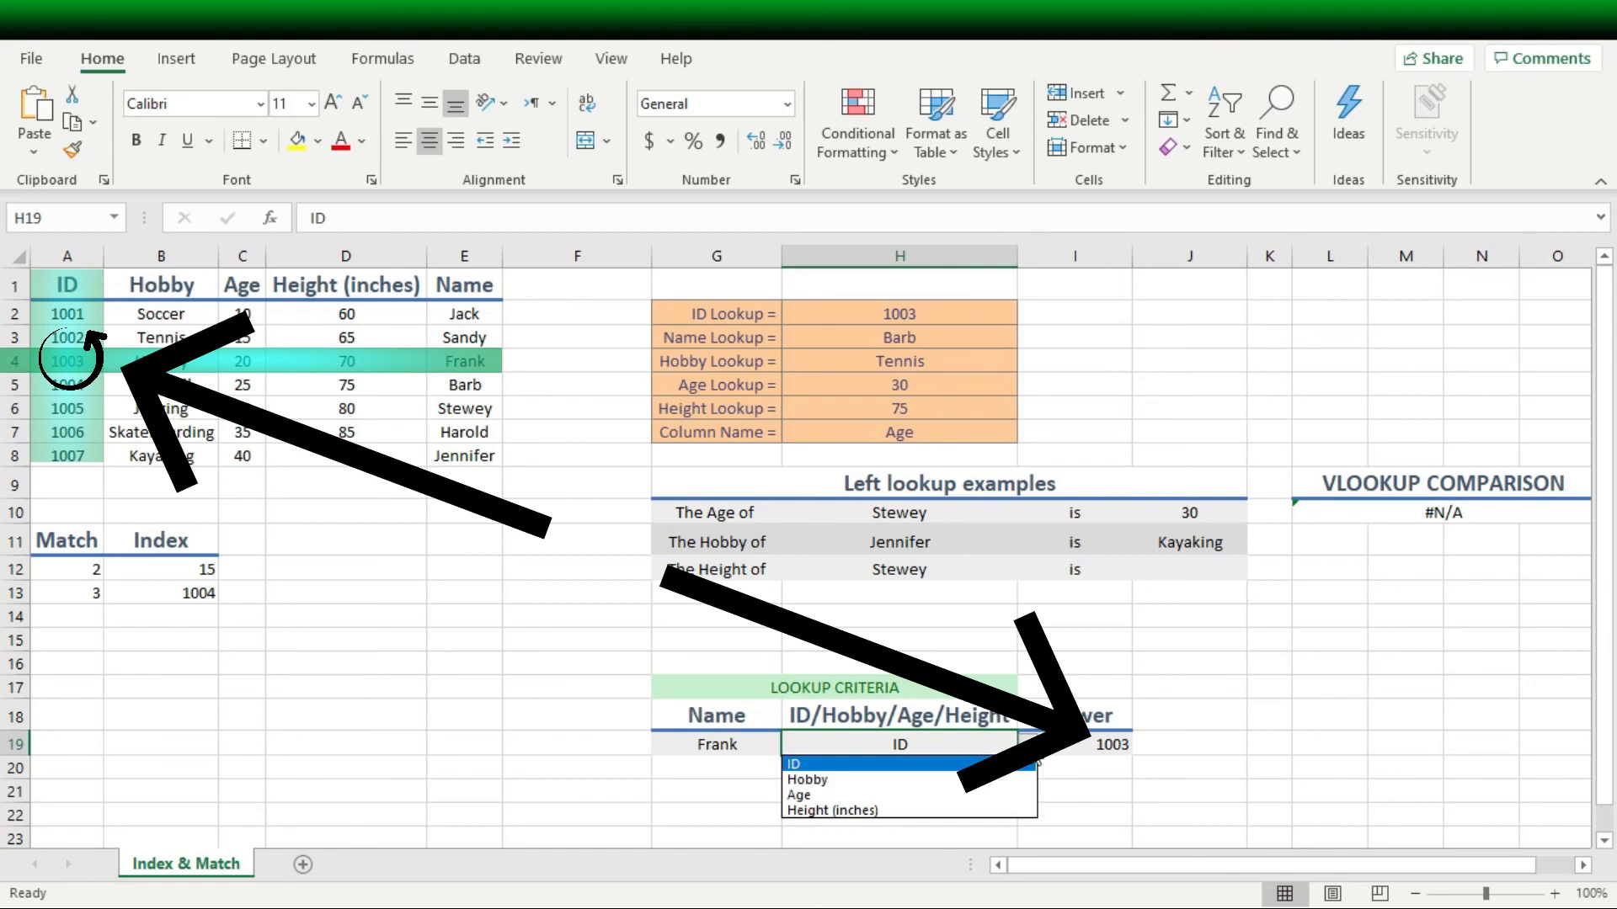
left_click(868, 810)
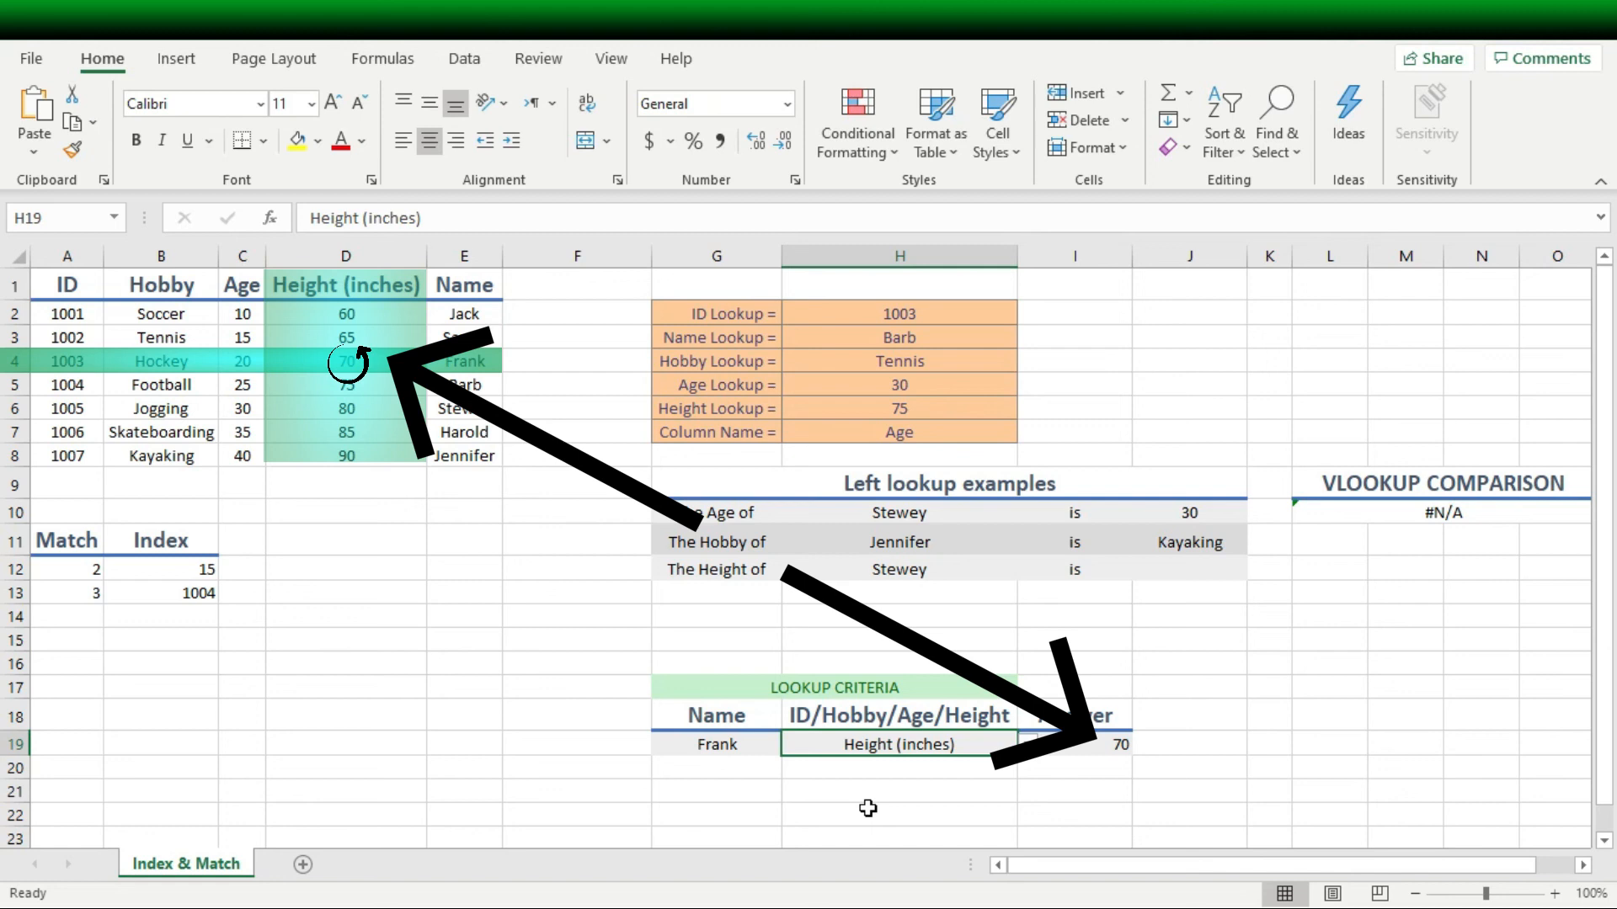
Step: Set the lookup name in G19 to the one from E8
left_click(750, 746)
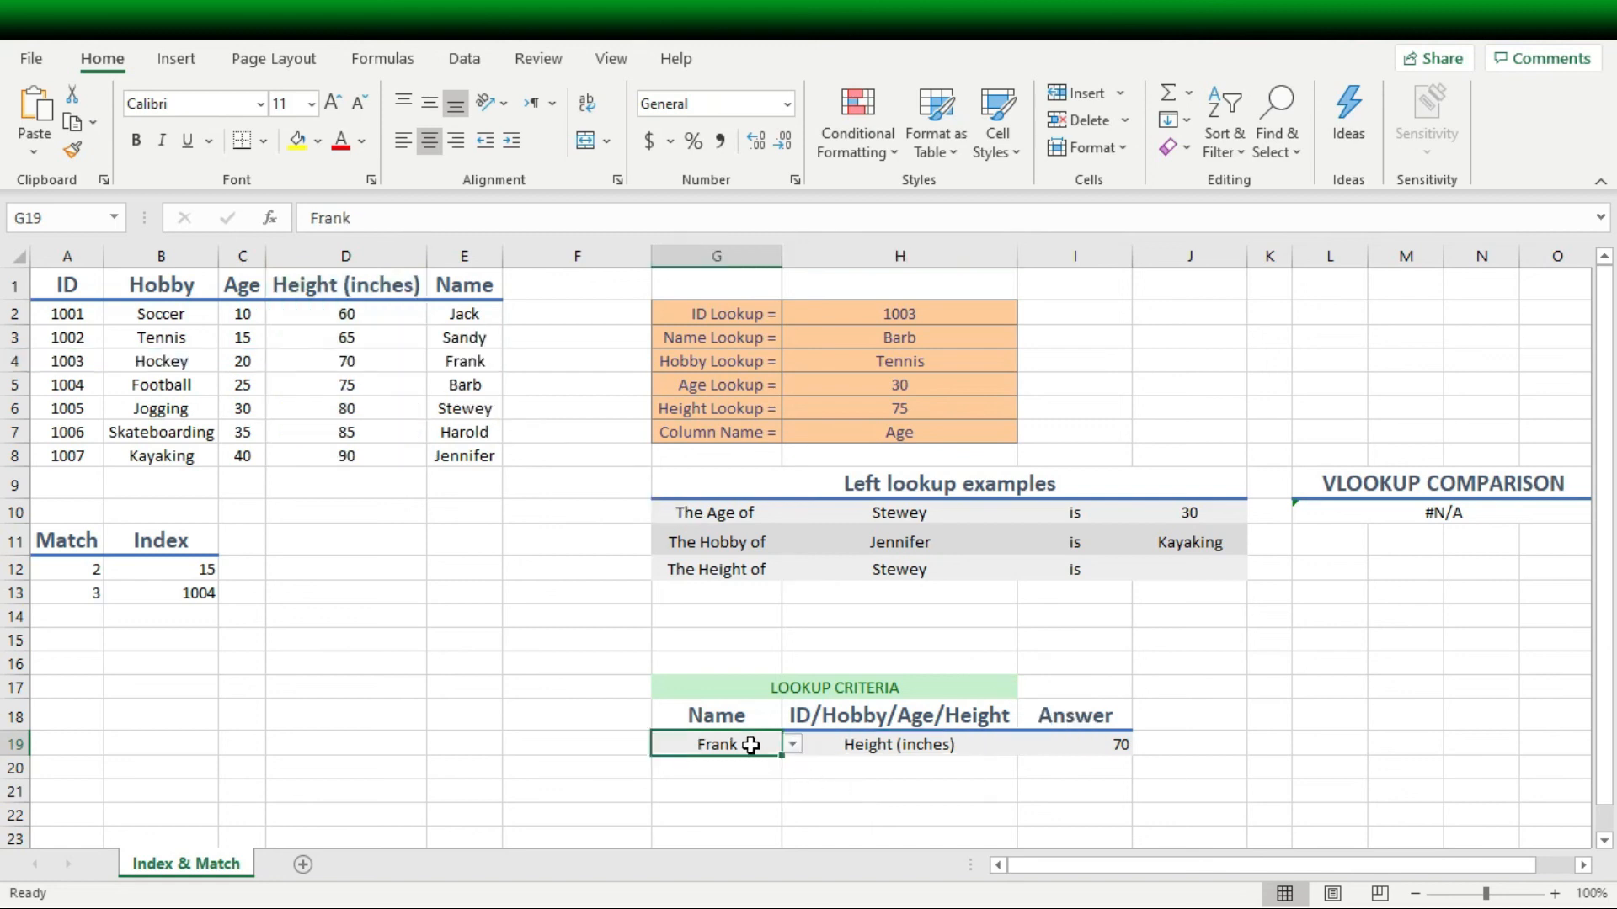
left_click(793, 745)
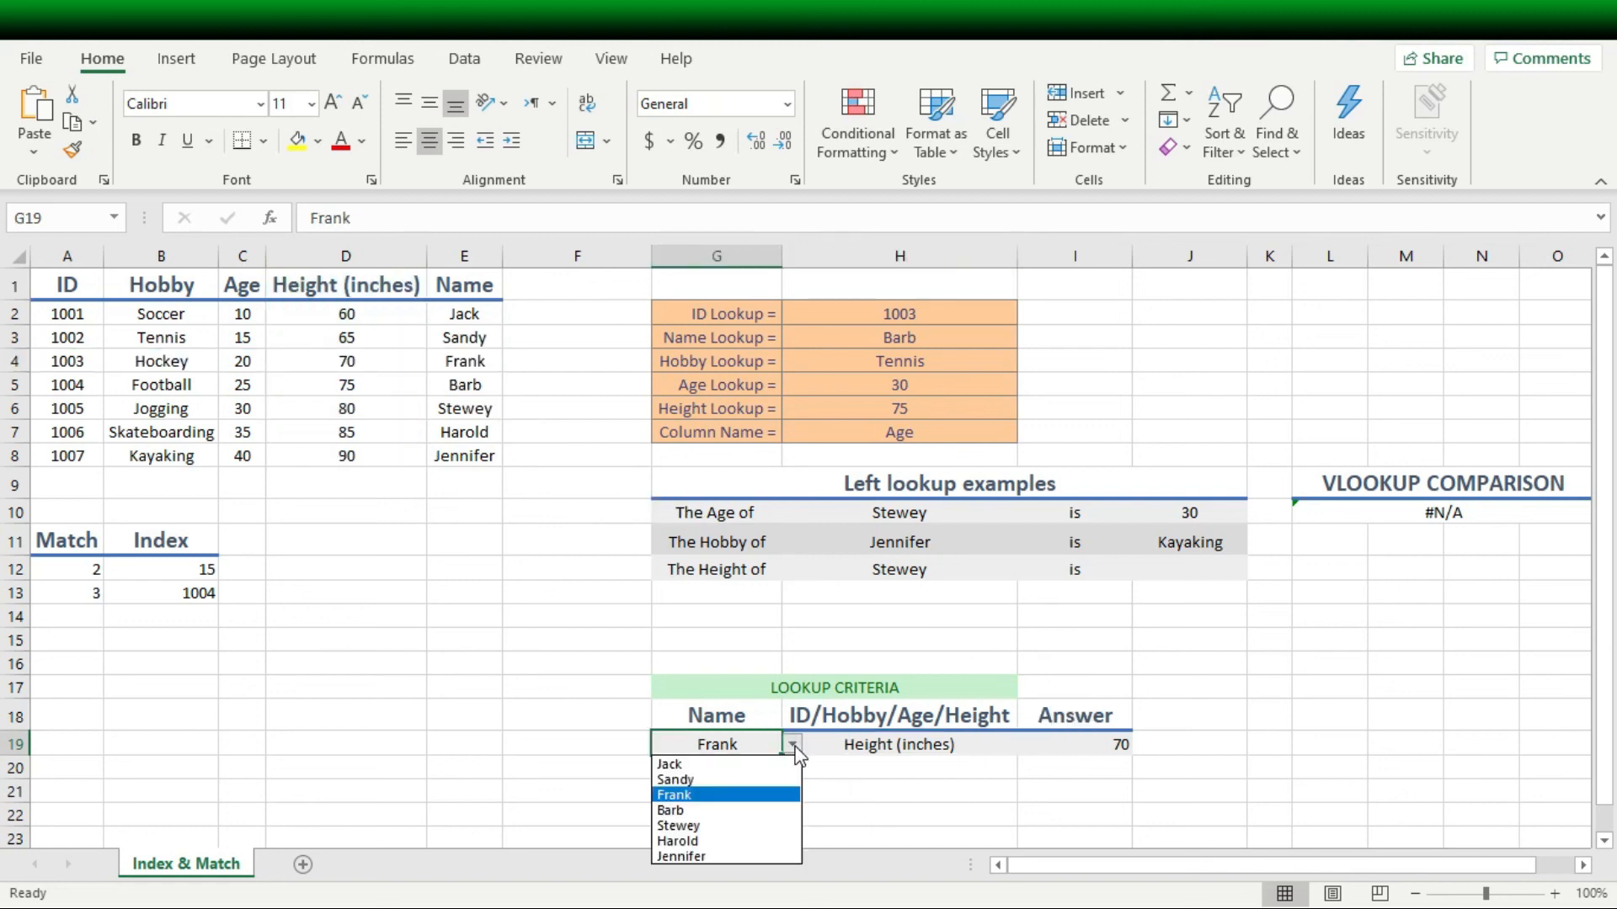
left_click(701, 858)
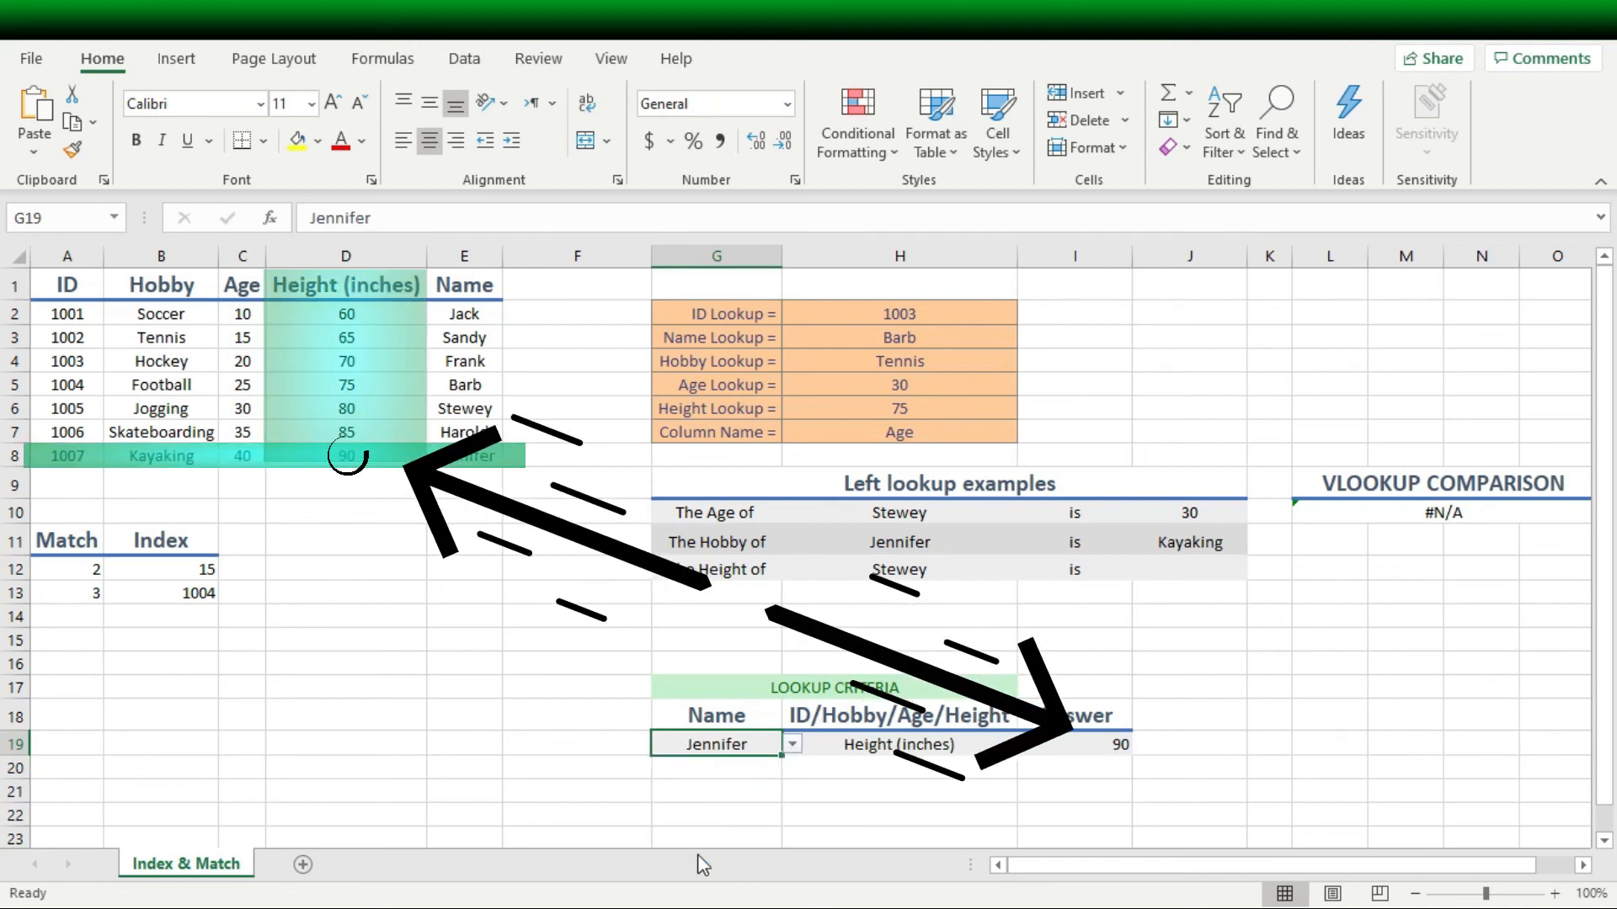